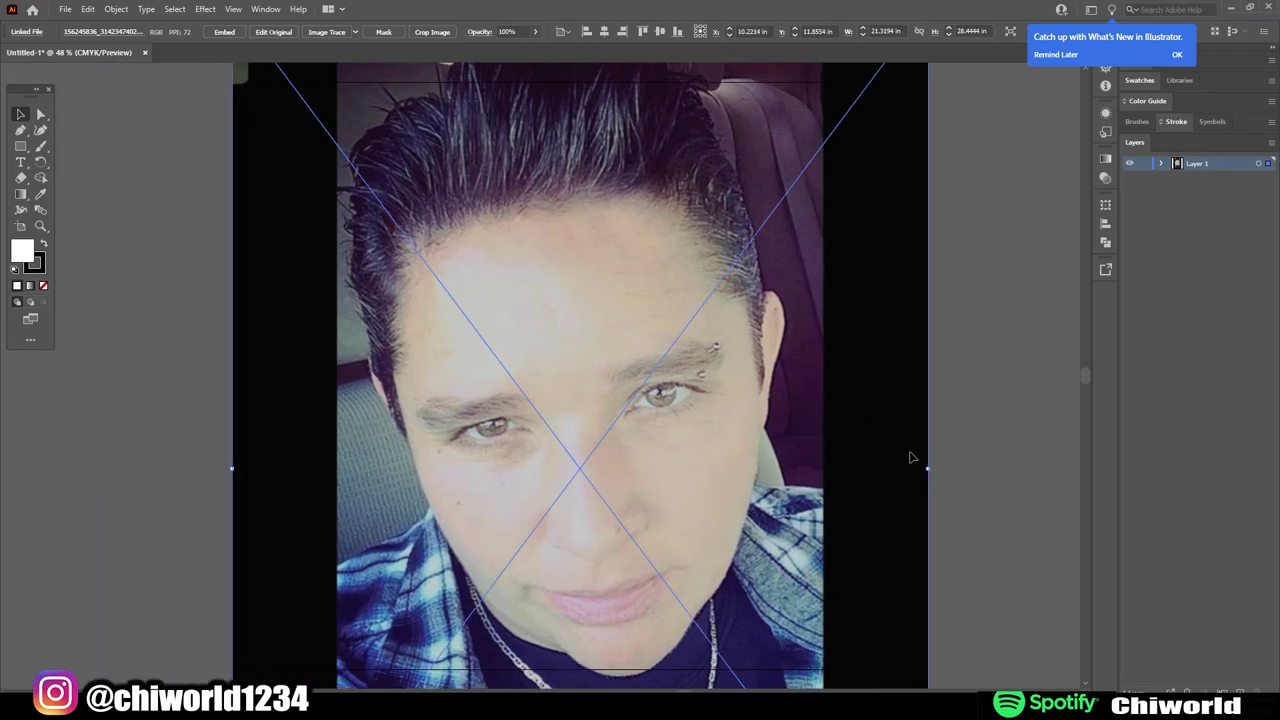
- Place the reference photo and trace both eyelids of the pierced-brow eye
left_click_drag(685, 458, 730, 435)
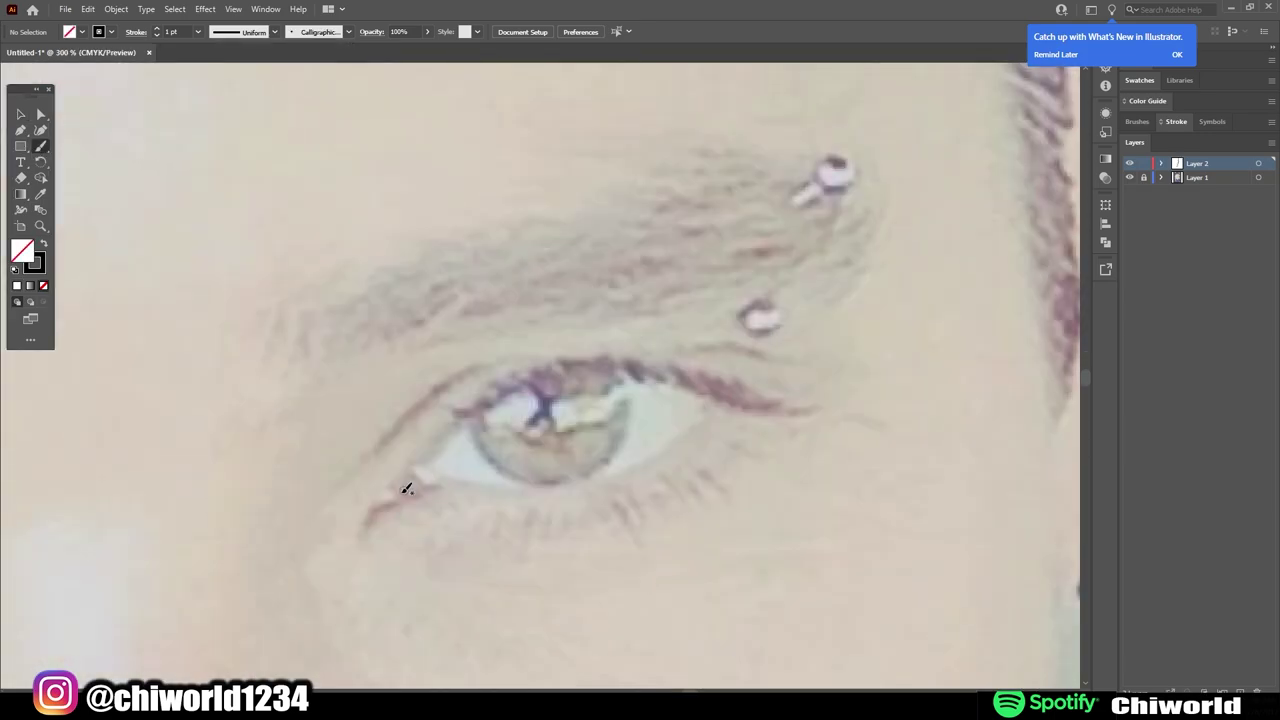
mouse_move(371, 514)
left_mouse_down()
mouse_move(586, 357)
mouse_move(829, 307)
left_mouse_up()
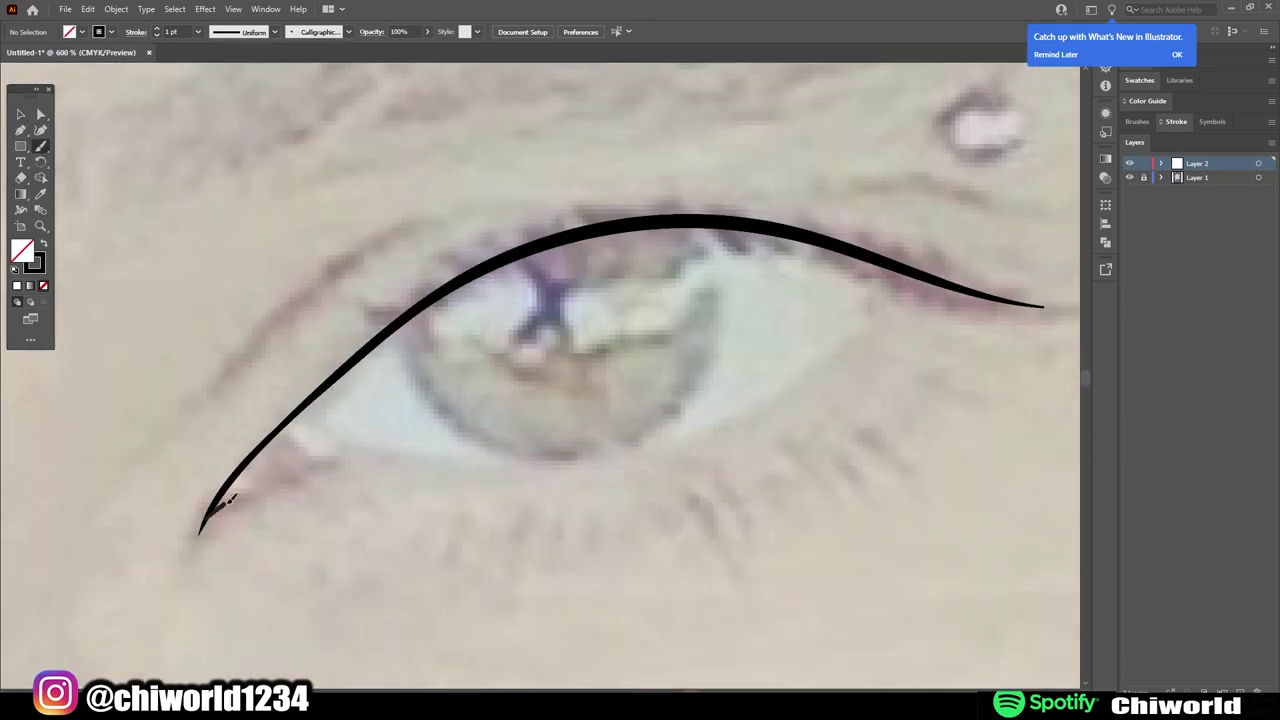
left_click_drag(205, 525, 776, 386)
scroll(711, 537, "down", 5)
scroll(95, 490, "up", 5)
- Outline the other eye's upper lid, outer corner and lower lid
mouse_move(95, 490)
left_mouse_down()
mouse_move(463, 343)
mouse_move(615, 425)
left_mouse_up()
mouse_move(148, 452)
left_mouse_down()
mouse_move(394, 463)
mouse_move(605, 413)
left_mouse_up()
scroll(580, 563, "down", 5)
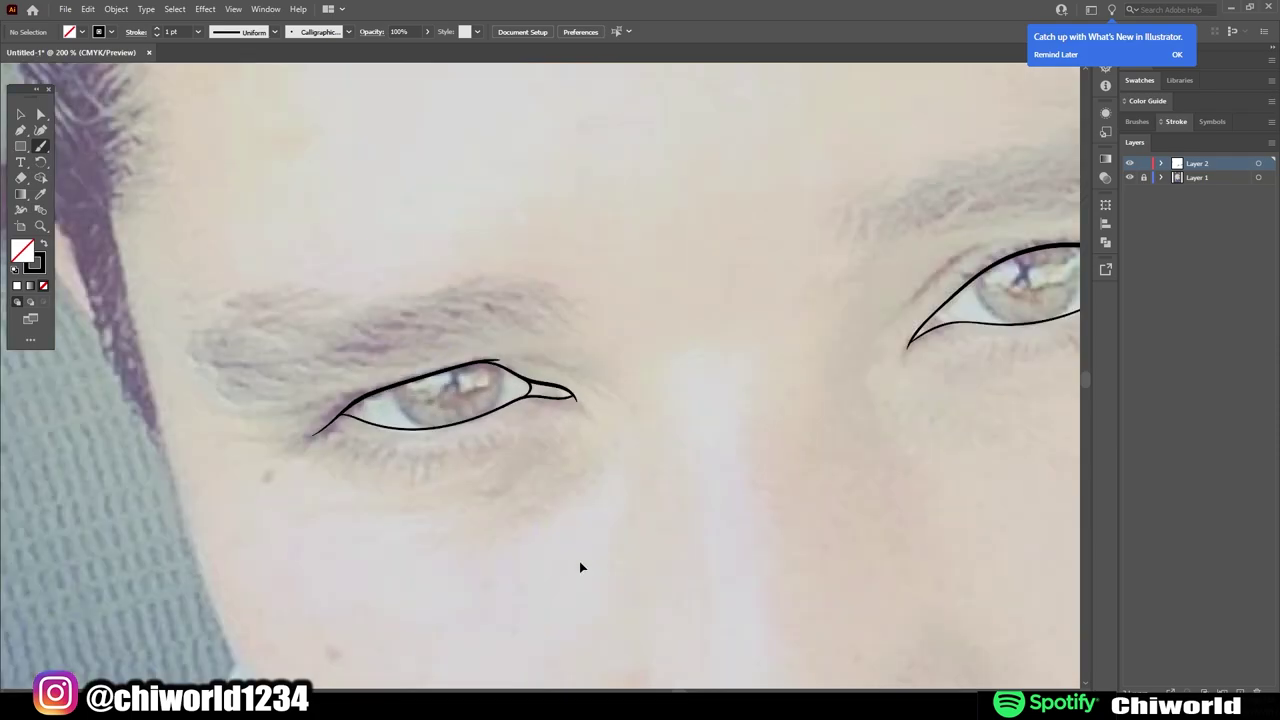
scroll(423, 349, "up", 5)
scroll(214, 337, "up", 2)
- Draw the iris curves in both eyes
left_click_drag(205, 340, 575, 450)
scroll(580, 443, "down", 5)
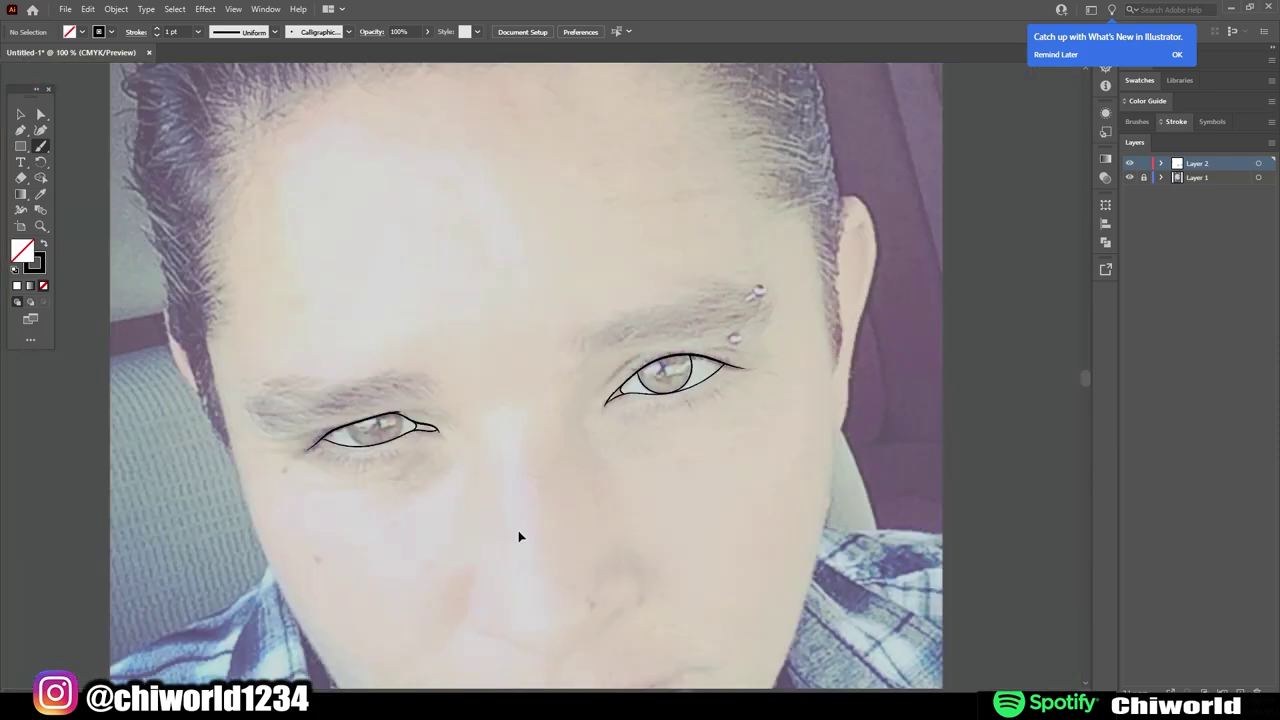
scroll(370, 430, "up", 5)
left_click_drag(228, 365, 615, 462)
scroll(798, 616, "down", 4)
scroll(685, 435, "up", 2)
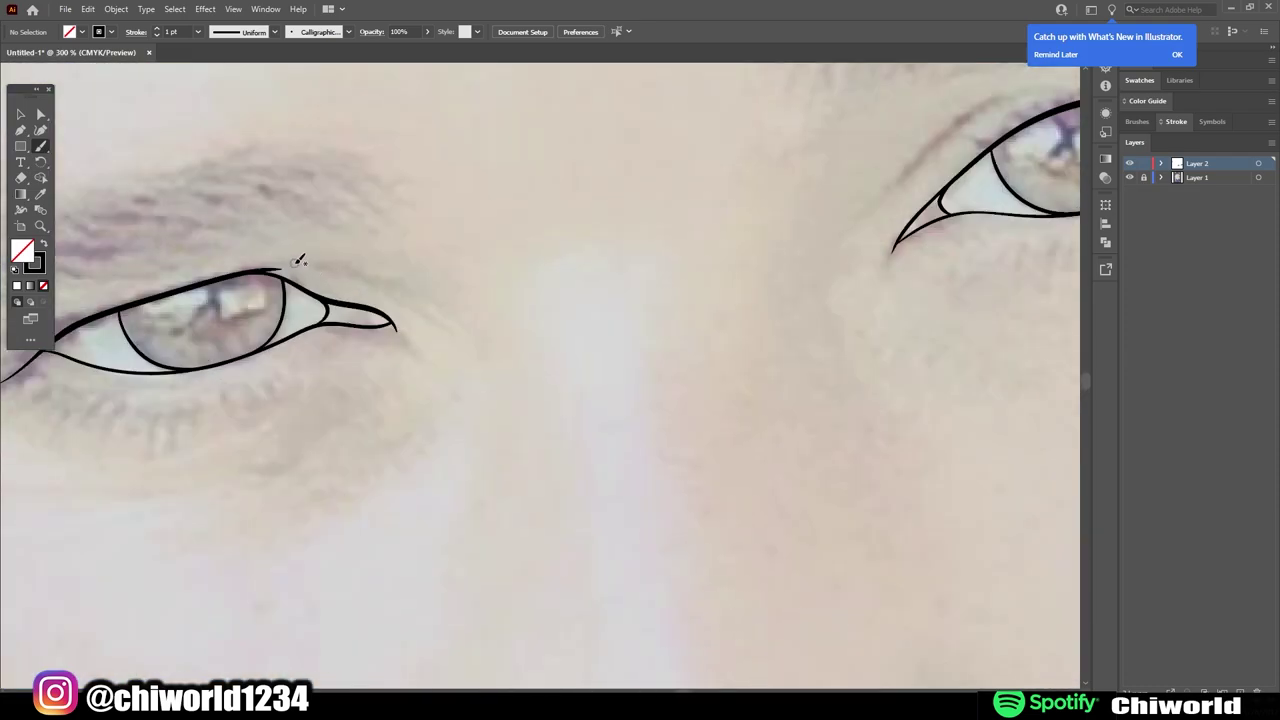
scroll(570, 489, "up", 2)
- Add lash strokes above the eye and trace the nose outline
mouse_move(390, 400)
left_mouse_down()
mouse_move(462, 320)
mouse_move(805, 255)
left_mouse_up()
scroll(763, 517, "down", 3)
scroll(594, 312, "down", 3)
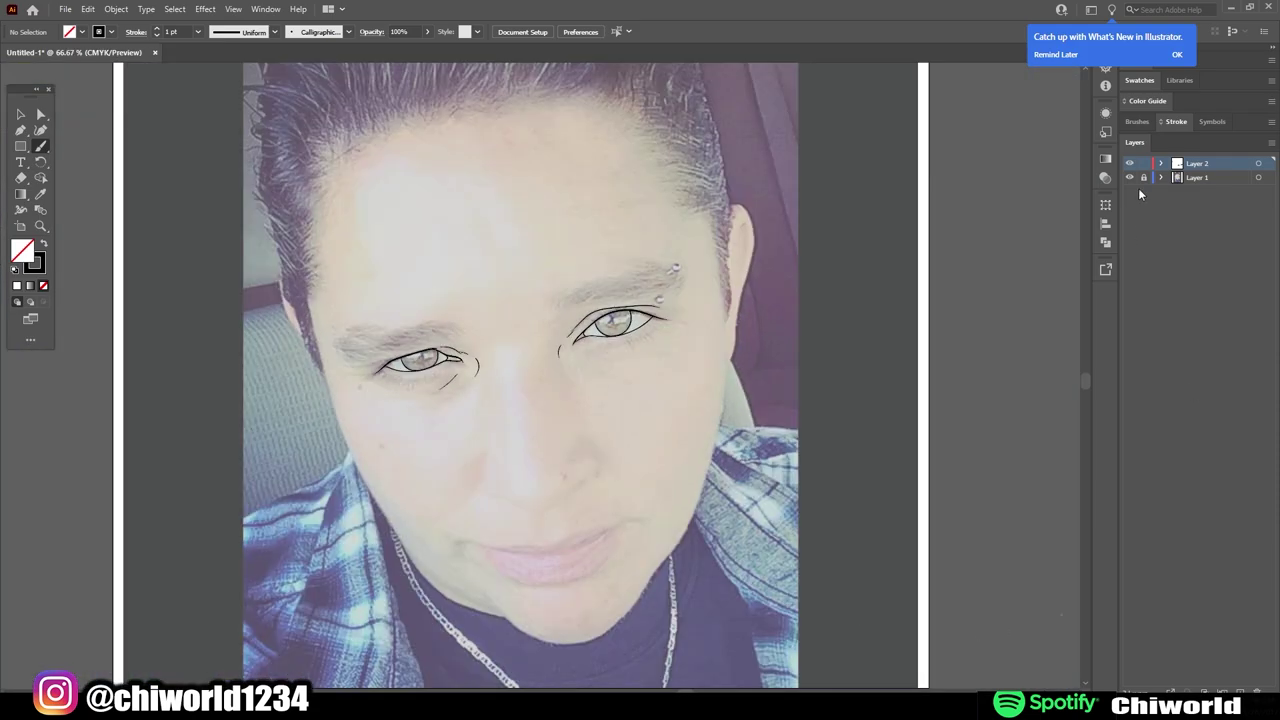
scroll(580, 410, "up", 3)
left_click_drag(385, 365, 695, 330)
- Draw the upper lip line and the lower lip outline from corner to corner
scroll(695, 330, "down", 3)
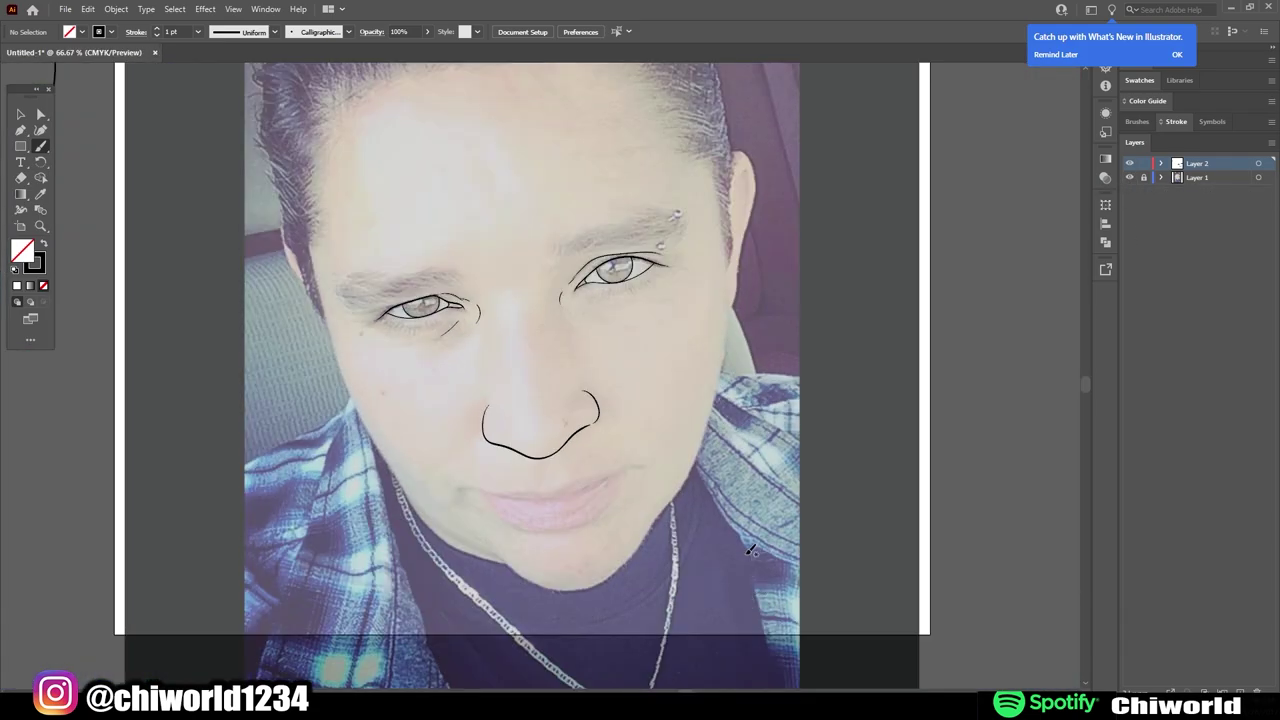
scroll(530, 494, "up", 3)
left_click_drag(298, 432, 836, 365)
mouse_move(362, 437)
left_mouse_down()
mouse_move(435, 438)
mouse_move(834, 366)
left_mouse_up()
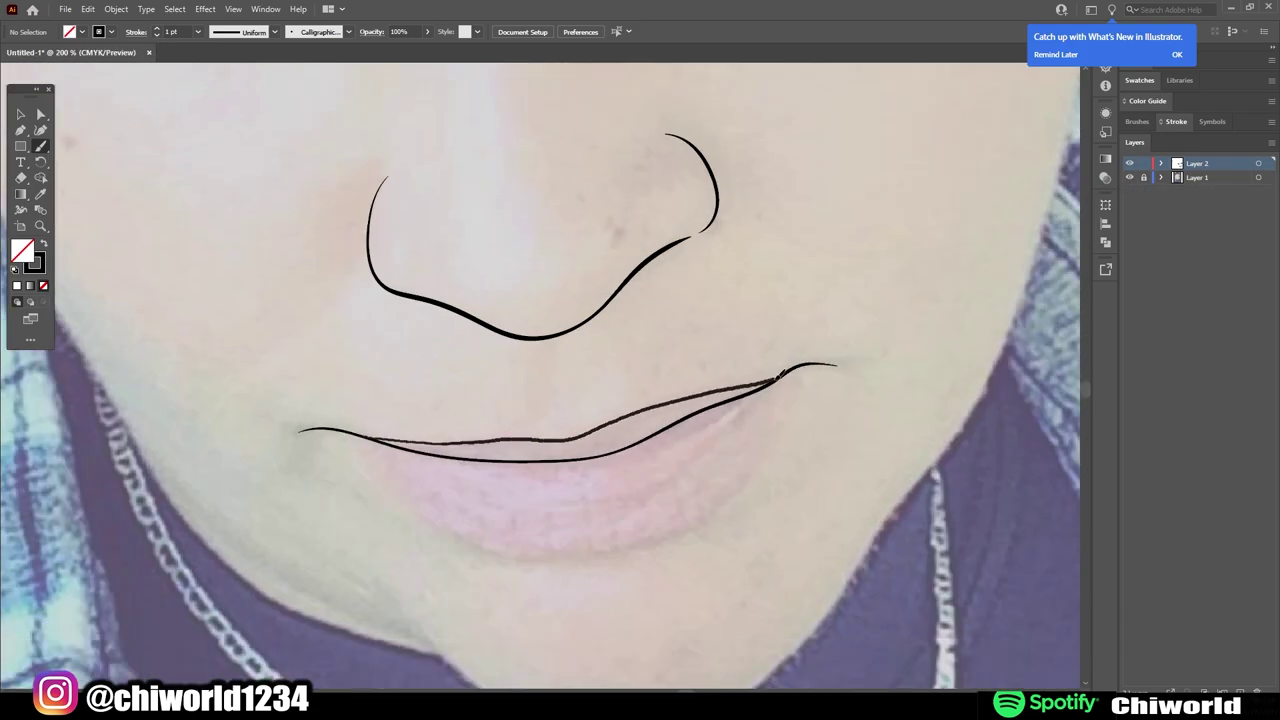
scroll(834, 366, "down", 3)
scroll(737, 351, "up", 3)
scroll(237, 297, "up", 1)
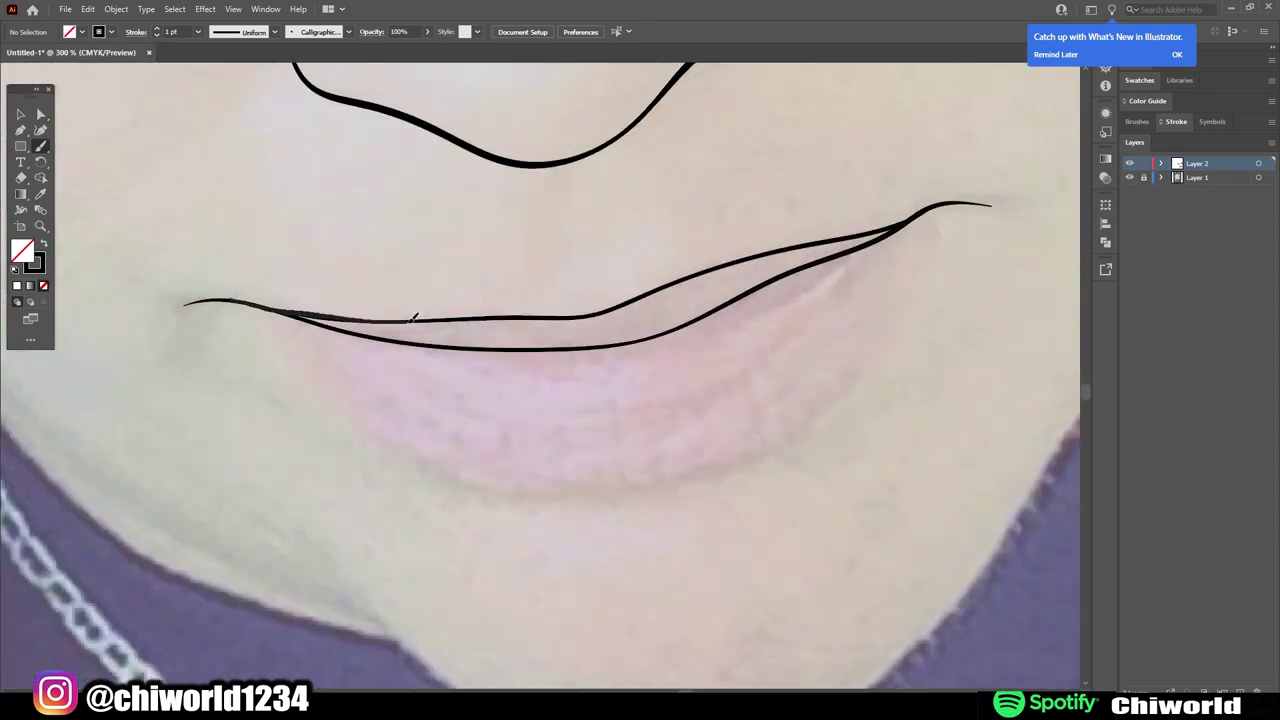
left_click_drag(250, 302, 930, 207)
- Undo the unwanted lip stroke, redraw the lip line, add a lip crease and the lower lip
scroll(896, 519, "right", 2)
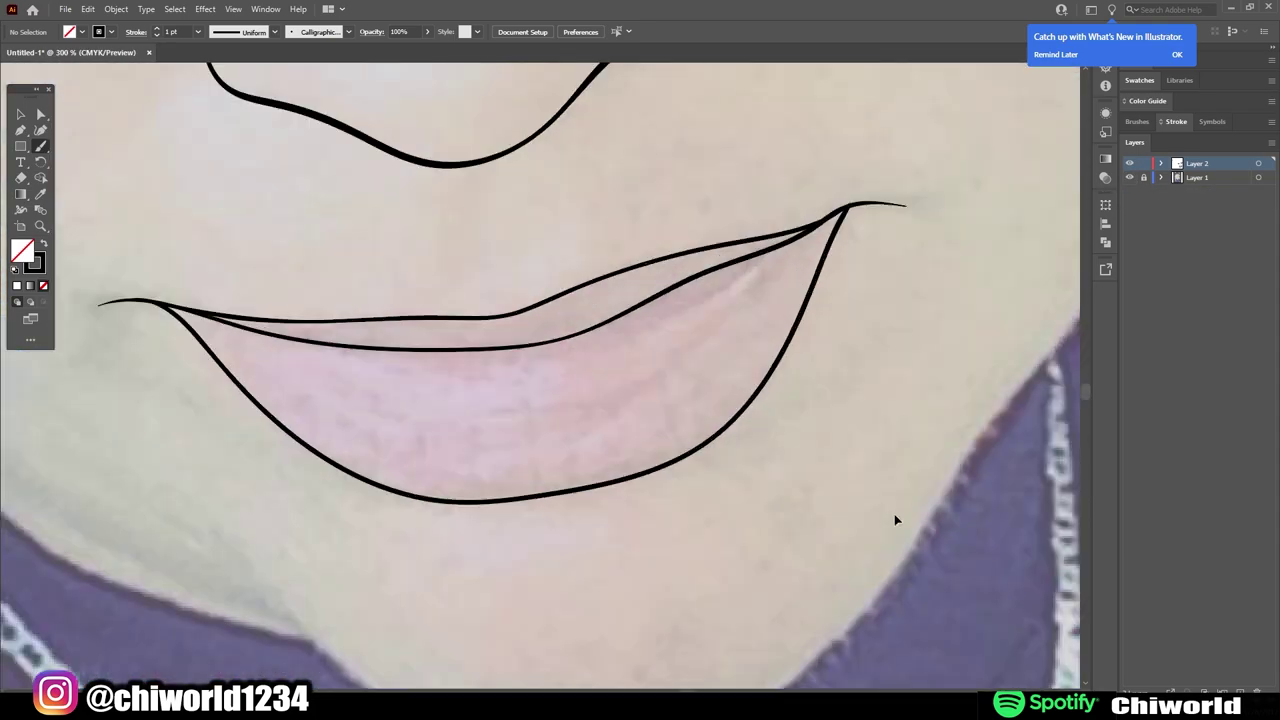
scroll(896, 519, "up", 2)
key("ctrl+z")
key("ctrl+z")
mouse_move(88, 362)
left_mouse_down()
mouse_move(212, 381)
mouse_move(858, 266)
left_mouse_up()
scroll(858, 266, "down", 3)
scroll(929, 463, "up", 3)
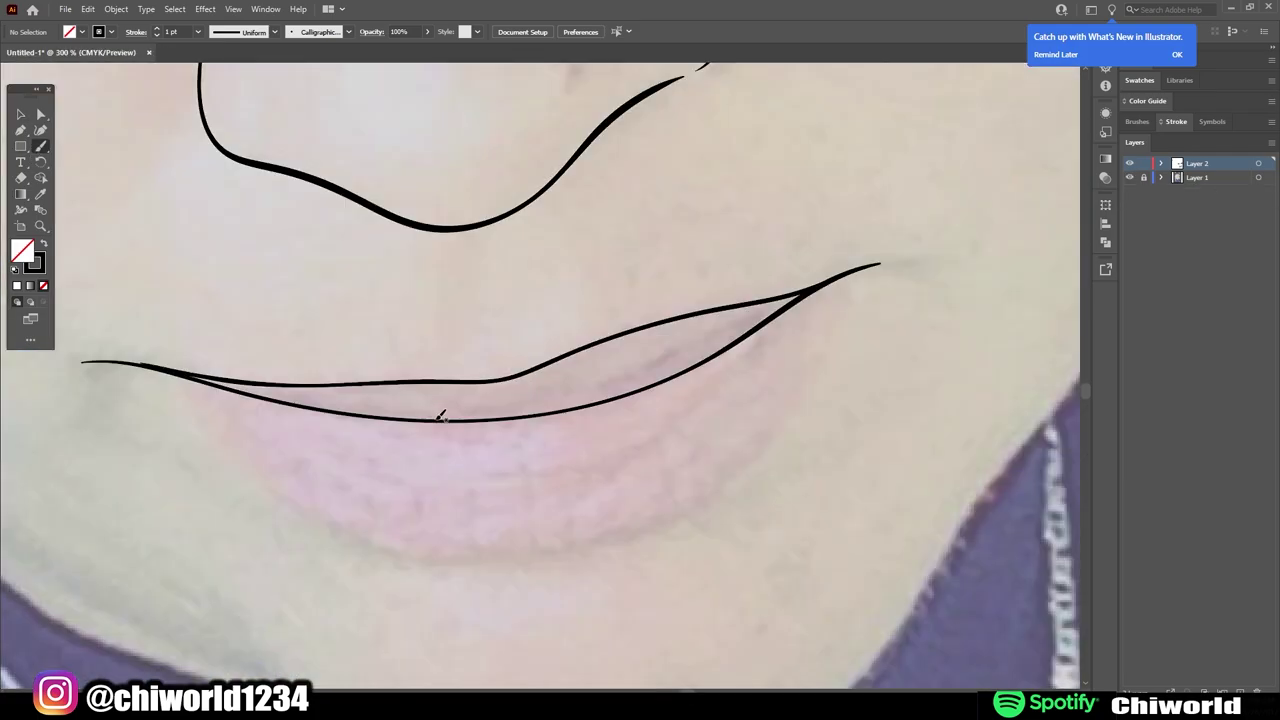
left_click_drag(415, 411, 630, 381)
mouse_move(107, 355)
left_mouse_down()
mouse_move(271, 471)
mouse_move(857, 266)
left_mouse_up()
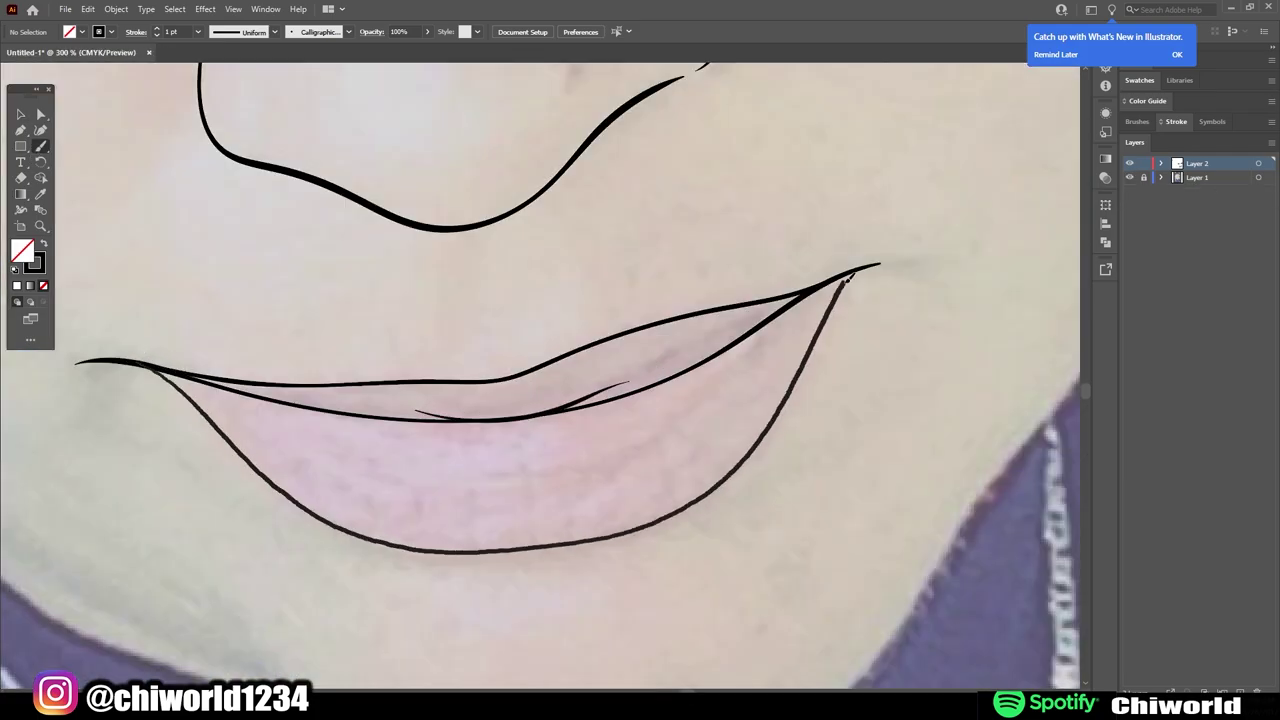
- Hide the reference photo to check the lip lines, then show it again
key("ctrl+0")
left_click(1130, 177)
key("ctrl+1")
left_click(198, 31)
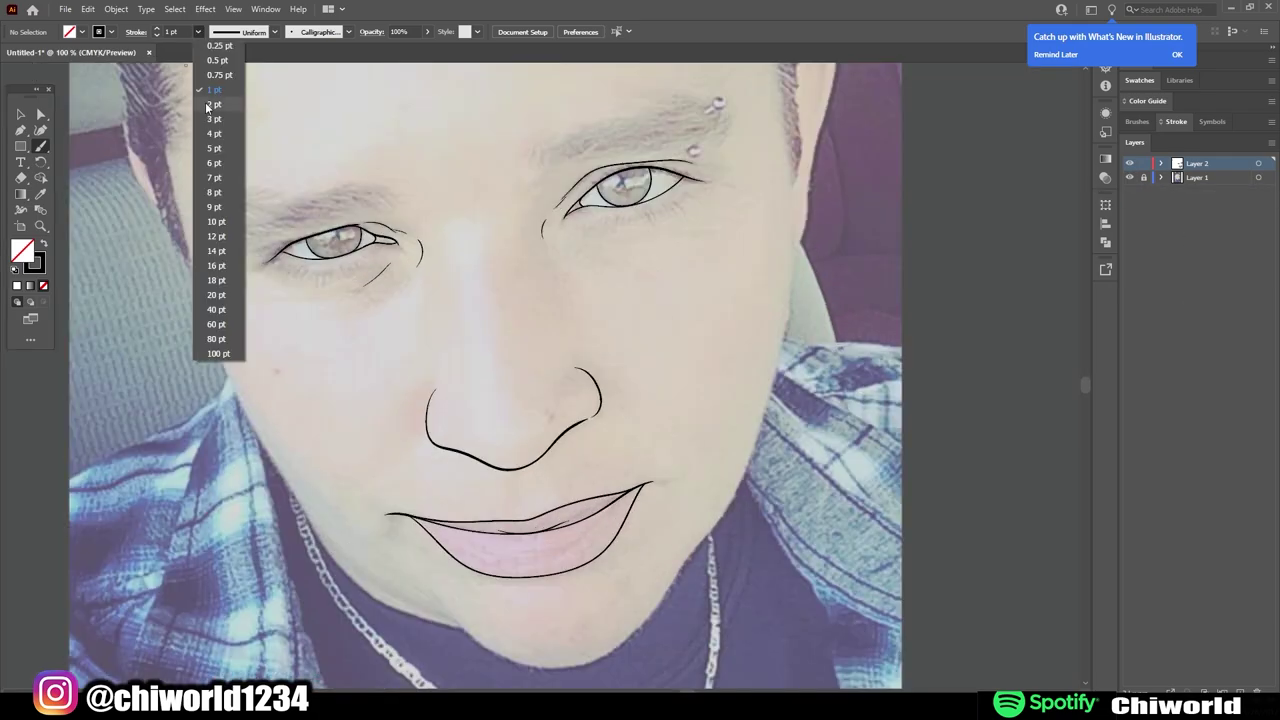
- Set the stroke weight to 2 pt and draw the jaw line around the chin
left_click(190, 130)
left_click_drag(462, 632, 160, 144)
key("ctrl+equal")
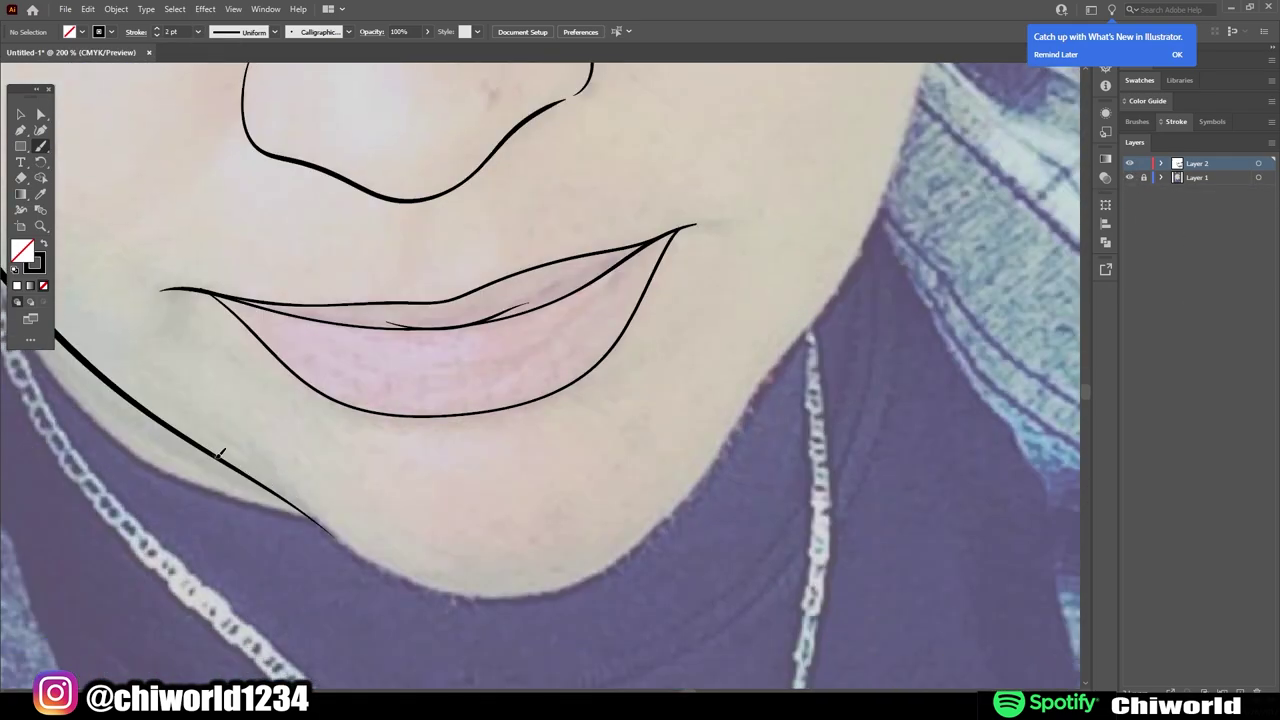
left_click_drag(215, 455, 900, 150)
key("ctrl+equal")
key("ctrl+0")
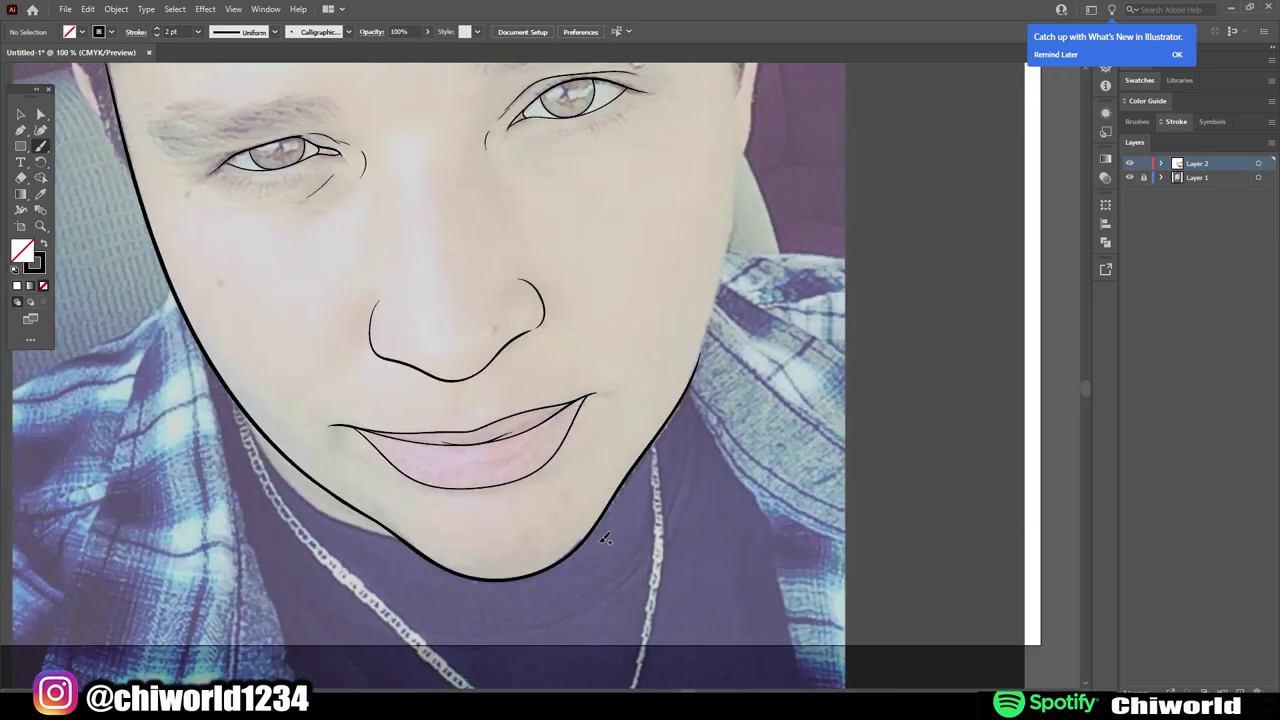
key("ctrl+equal")
- Trace the right cheek, ear and temple line, then set a black fill with no stroke
left_click_drag(560, 680, 652, 140)
left_click_drag(750, 400, 436, 681)
left_click_drag(433, 594, 465, 115)
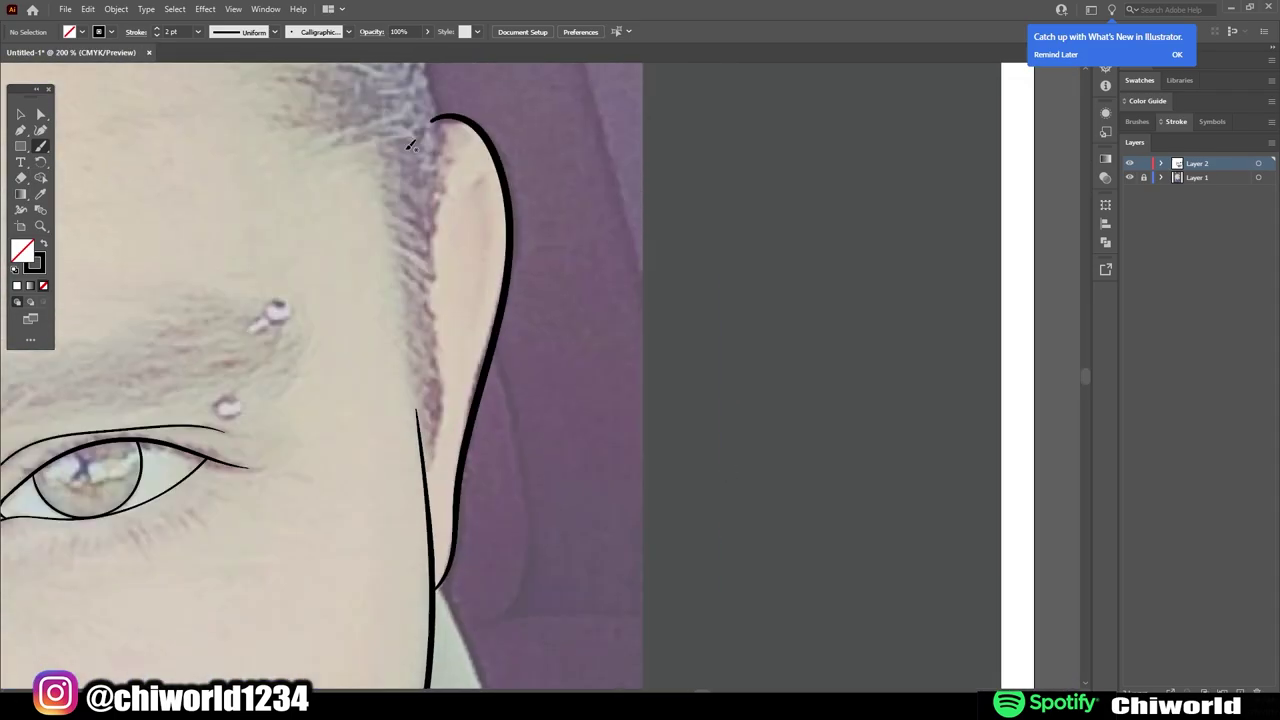
left_click_drag(150, 400, 1064, 429)
left_click_drag(340, 580, 260, 368)
key("ctrl+0")
key("ctrl+equal")
key("ctrl+equal")
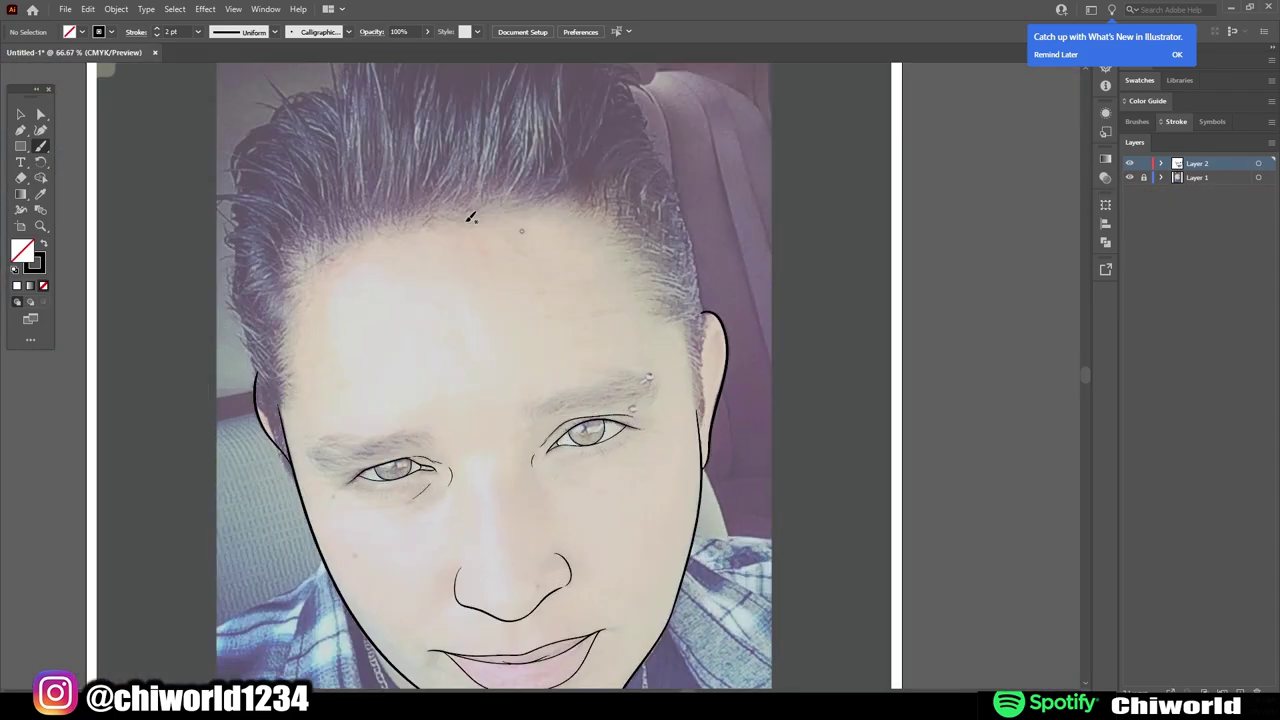
left_click(42, 146)
key("ctrl+equal")
key("ctrl+equal")
key("ctrl+equal")
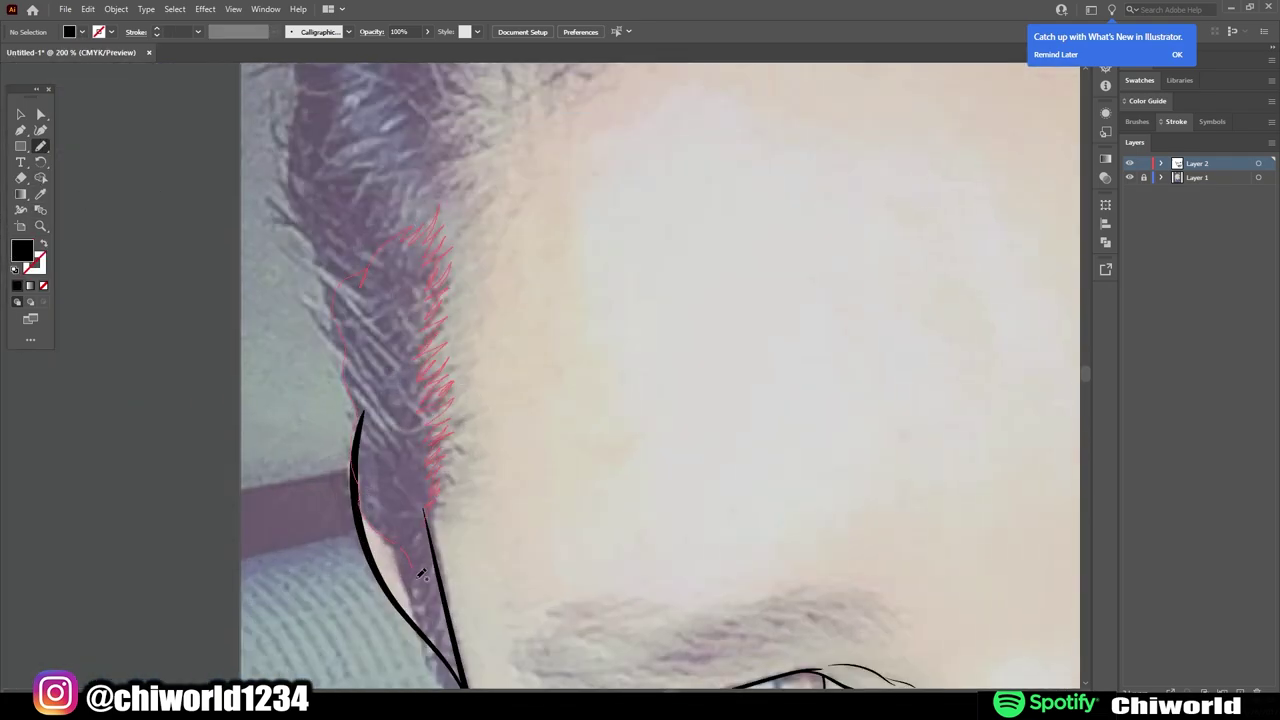
- Draw spiky black sideburn shapes beside both ears
left_click_drag(421, 573, 430, 500)
key("ctrl+equal")
scroll(391, 357, "down", 4)
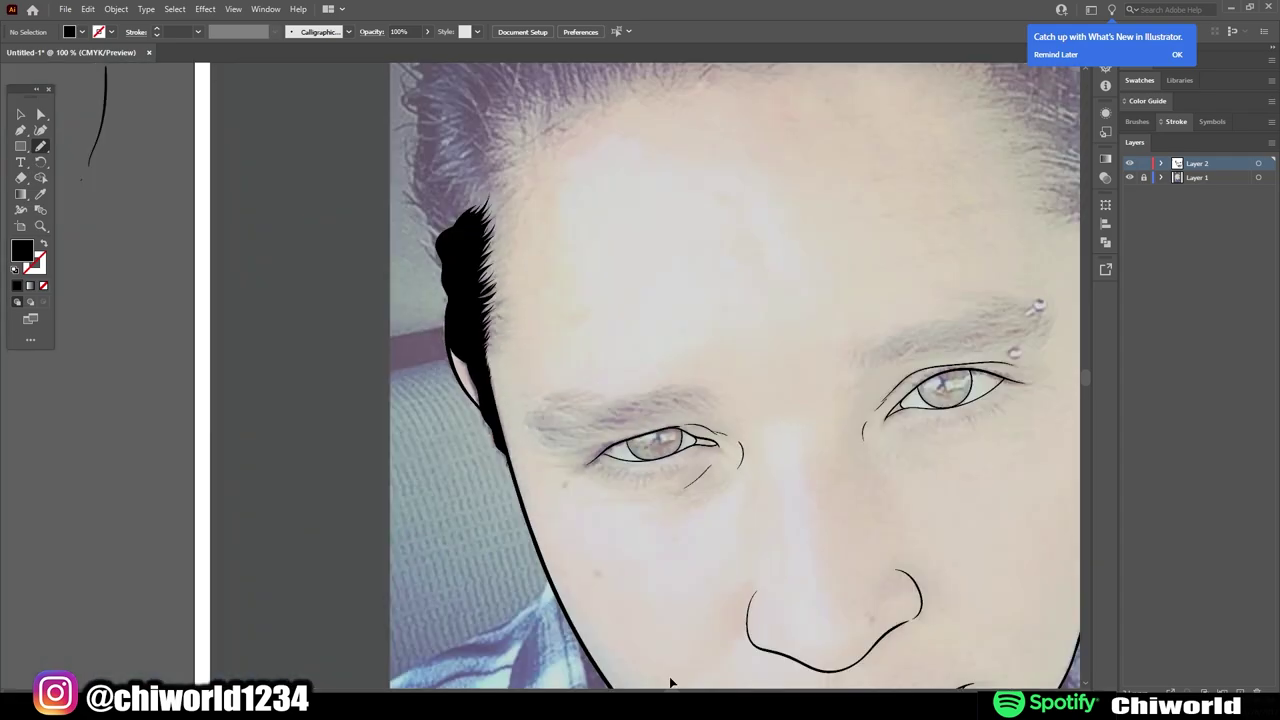
scroll(879, 390, "up", 3)
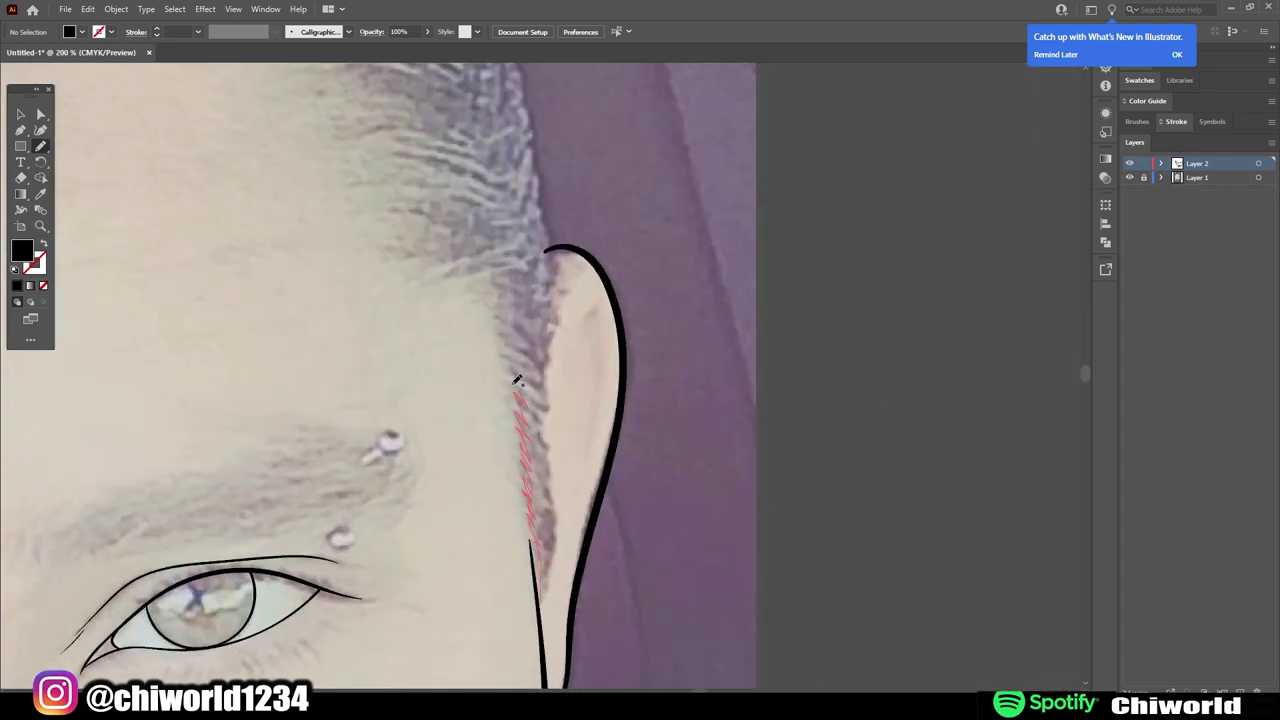
left_click_drag(557, 490, 544, 607)
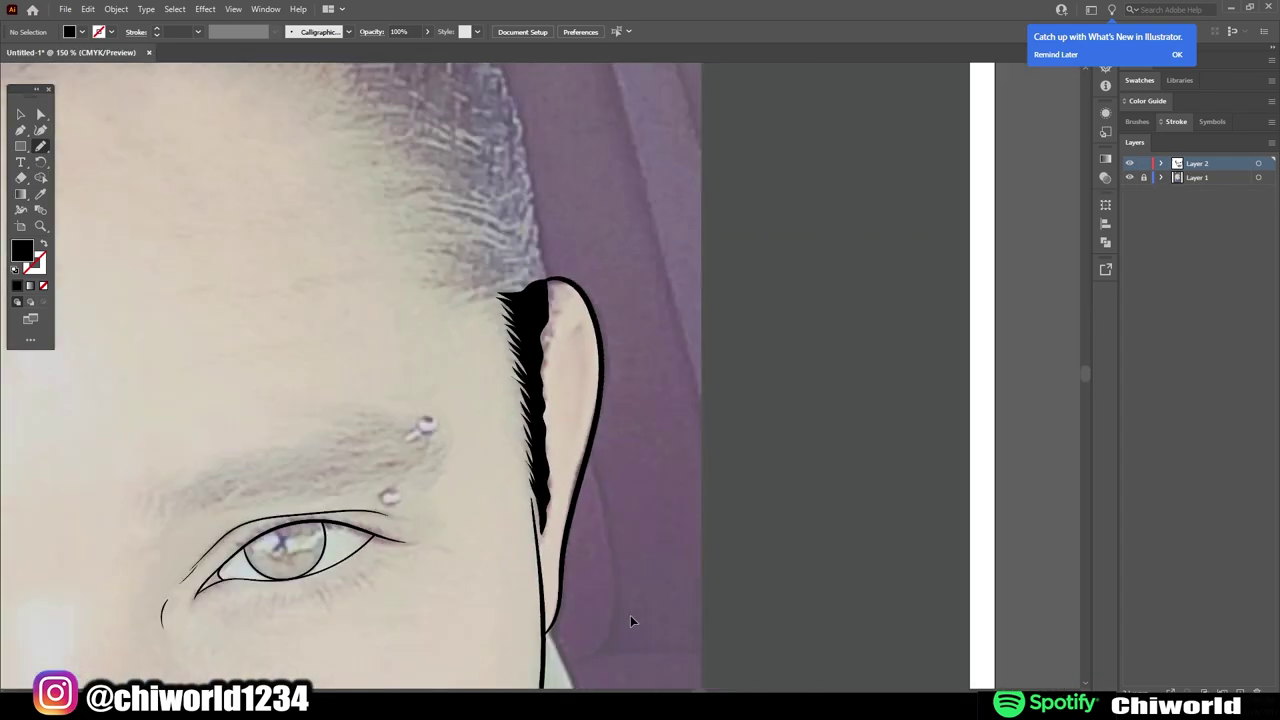
scroll(630, 615, "down", 4)
scroll(661, 444, "up", 3)
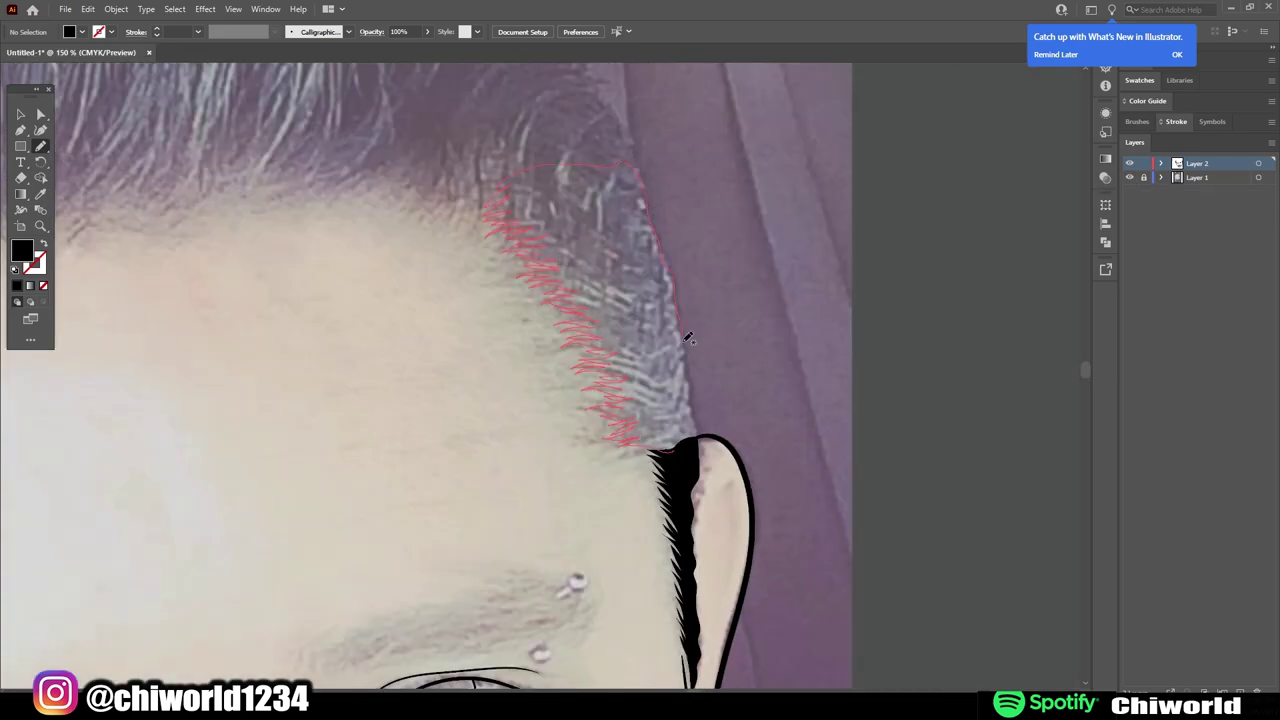
- Draw black hair shapes along the temple and the spiky hairline
left_click_drag(688, 338, 704, 434)
scroll(708, 565, "down", 4)
scroll(814, 363, "up", 3)
scroll(814, 363, "up", 1)
left_click_drag(905, 372, 856, 383)
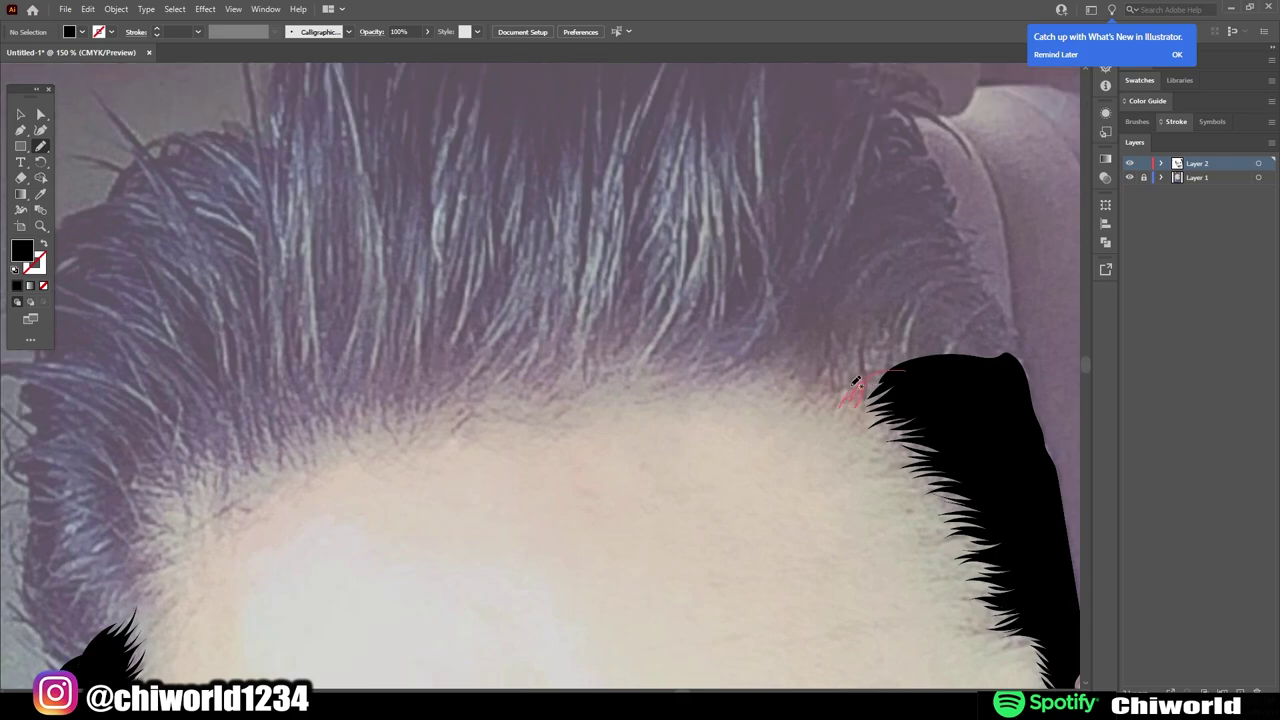
left_click_drag(644, 374, 640, 378)
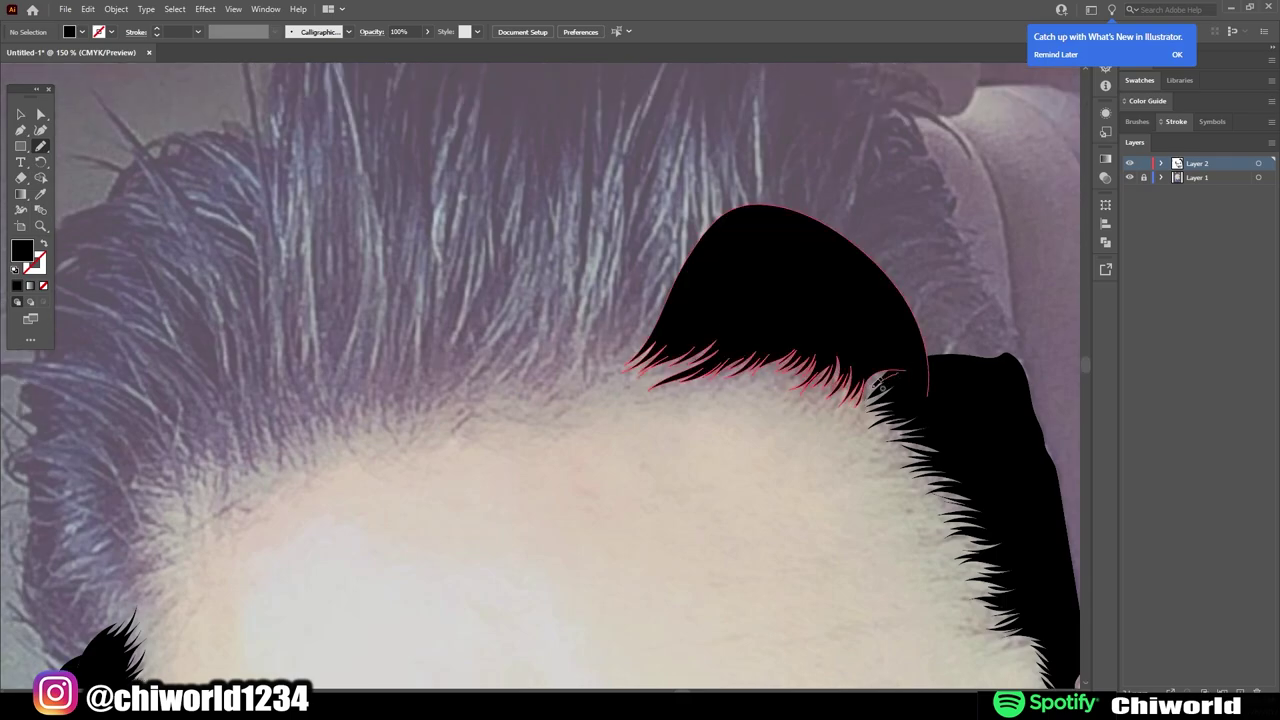
scroll(640, 378, "down", 4)
scroll(329, 546, "up", 4)
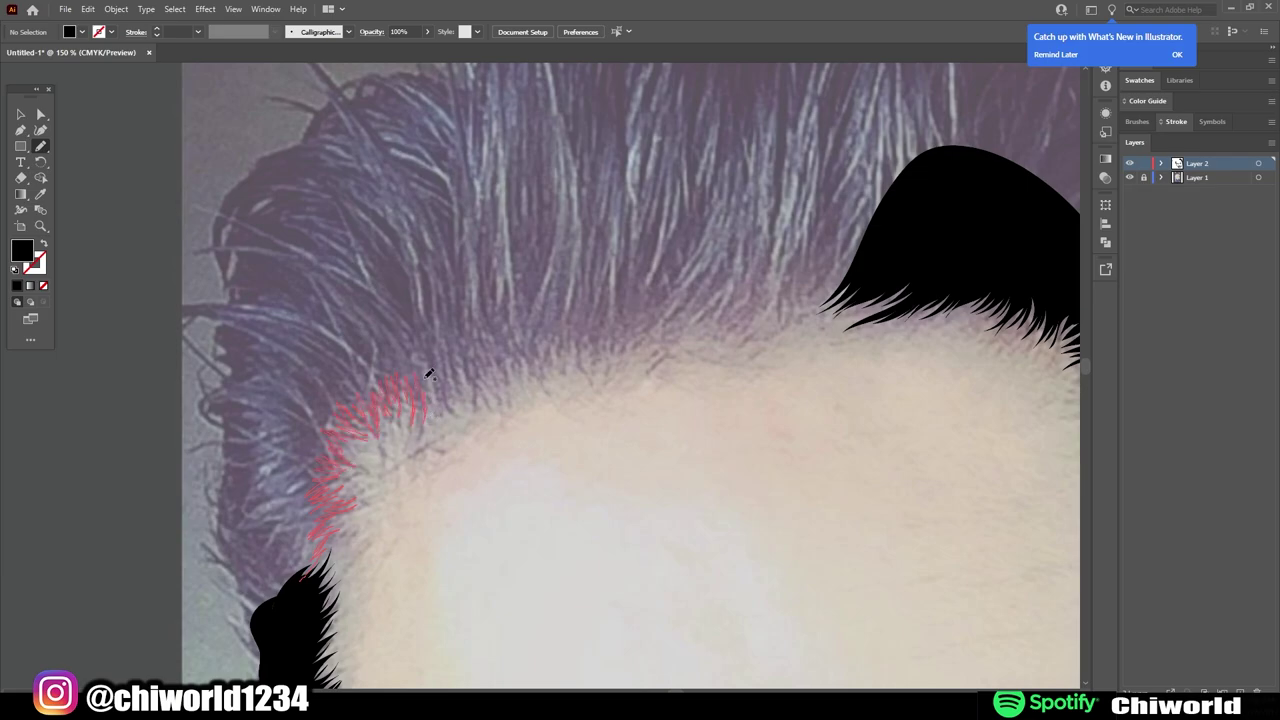
- Fill the hair at the left temple and across the forehead gap
left_click_drag(352, 308, 352, 308)
scroll(352, 308, "down", 4)
scroll(688, 386, "up", 4)
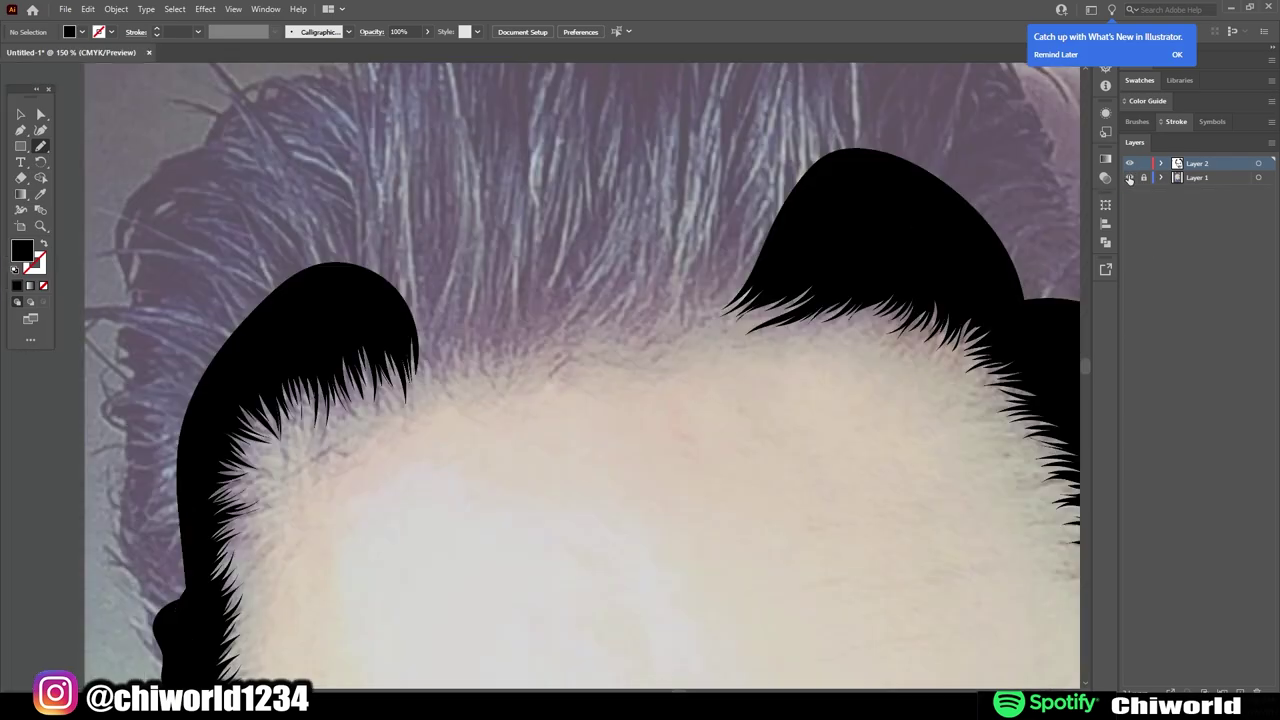
mouse_move(772, 310)
left_mouse_down()
mouse_move(688, 386)
mouse_move(545, 412)
left_mouse_up()
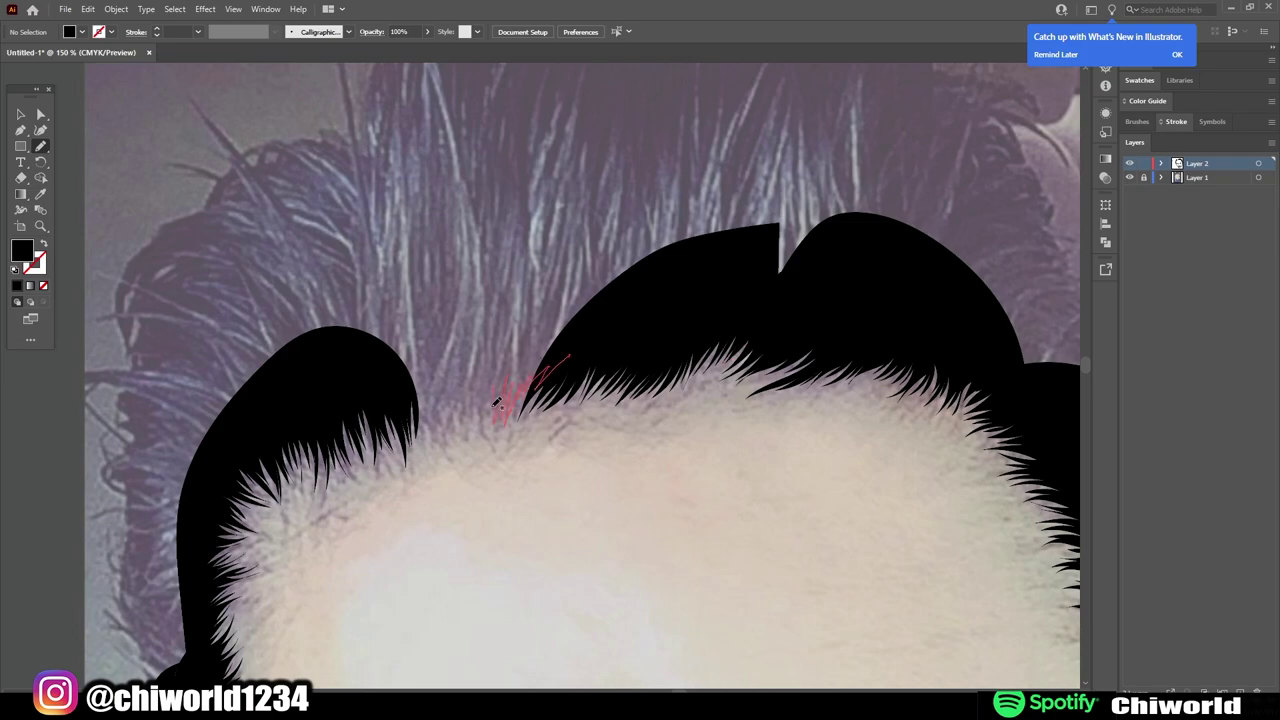
left_click_drag(422, 437, 422, 437)
scroll(422, 437, "down", 2)
scroll(343, 400, "down", 2)
scroll(619, 283, "up", 4)
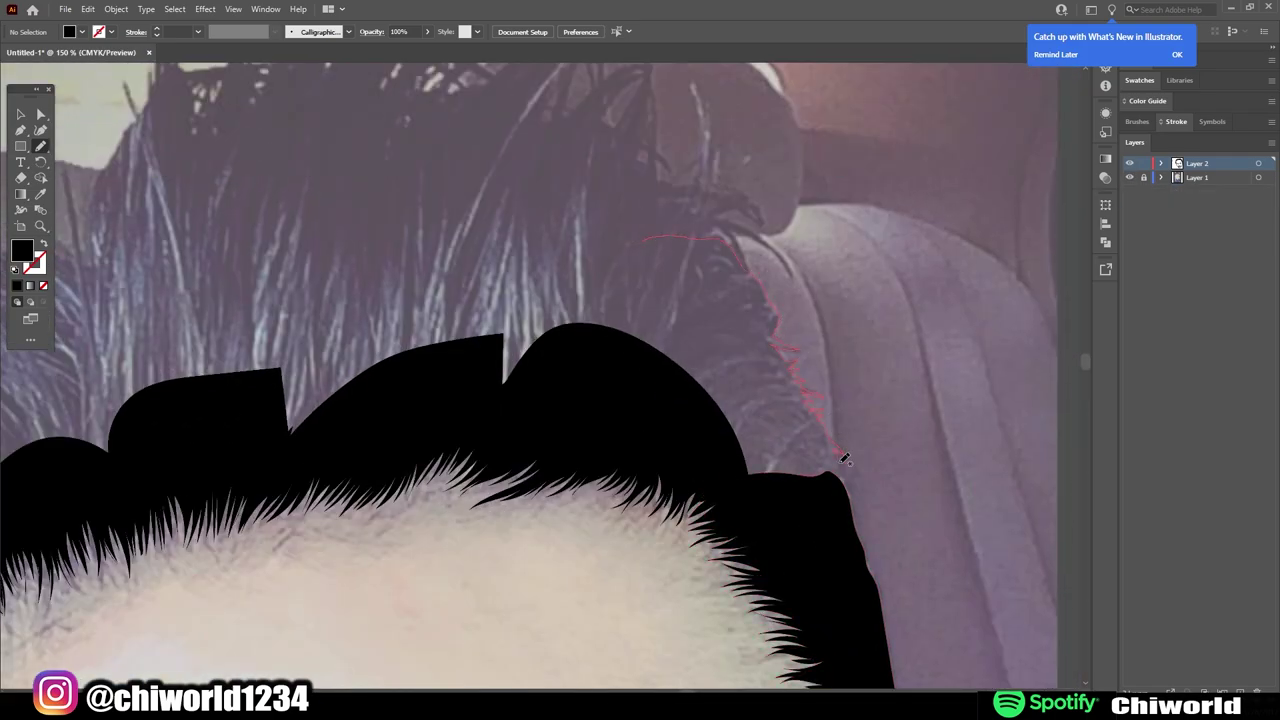
- Outline the upper hair shape and close black tufts along the left side
left_click_drag(845, 458, 845, 458)
scroll(586, 206, "down", 3)
scroll(340, 582, "up", 4)
left_click_drag(310, 557, 340, 582)
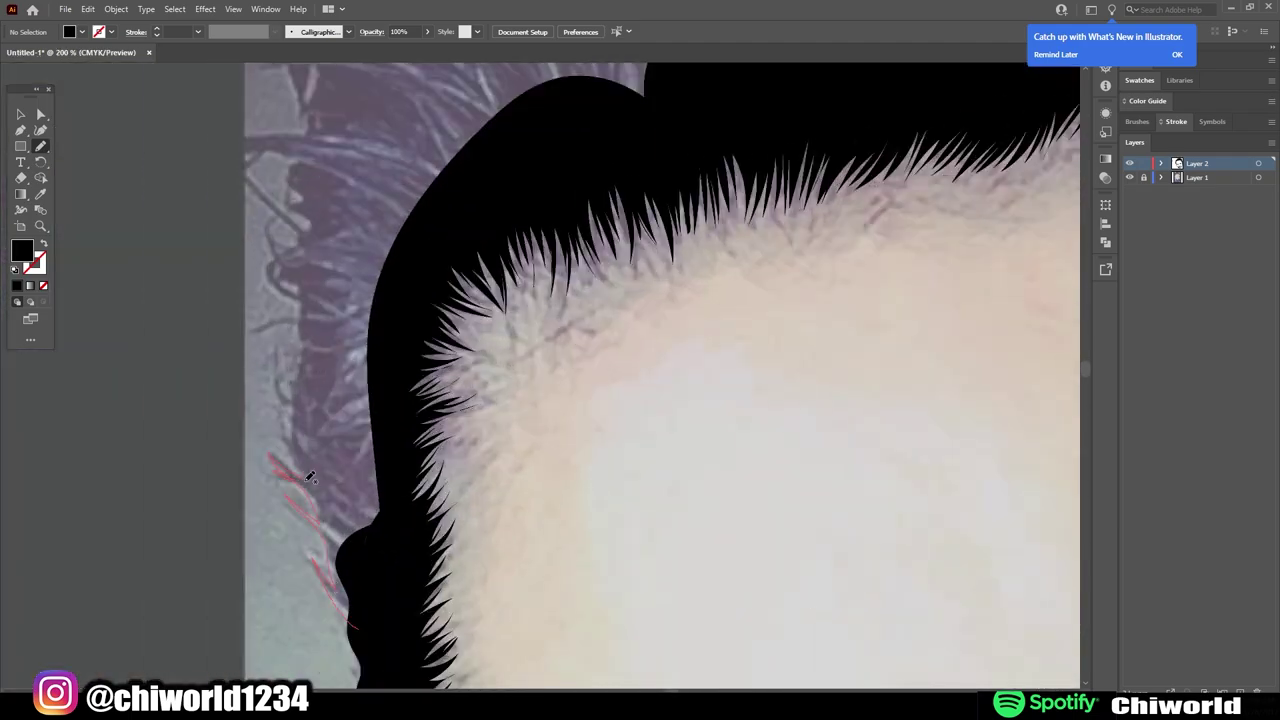
left_click_drag(332, 242, 378, 625)
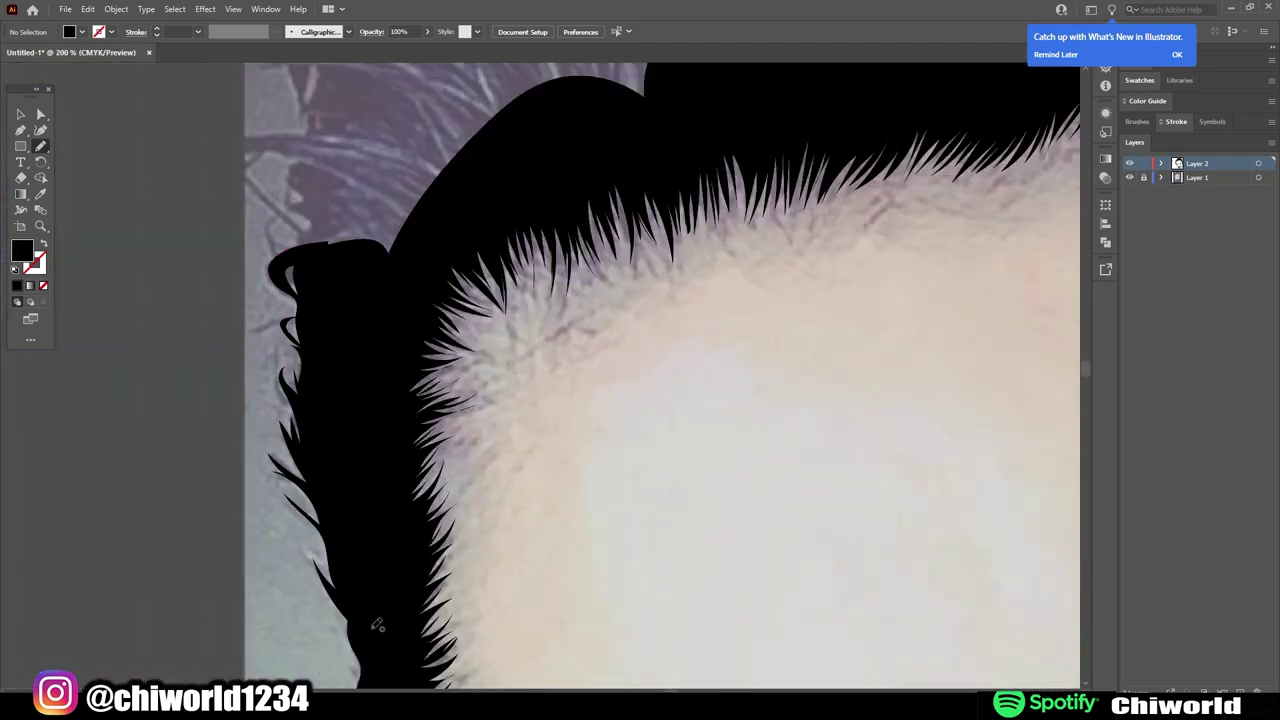
scroll(374, 620, "down", 3)
scroll(654, 477, "up", 3)
scroll(358, 470, "up", 1)
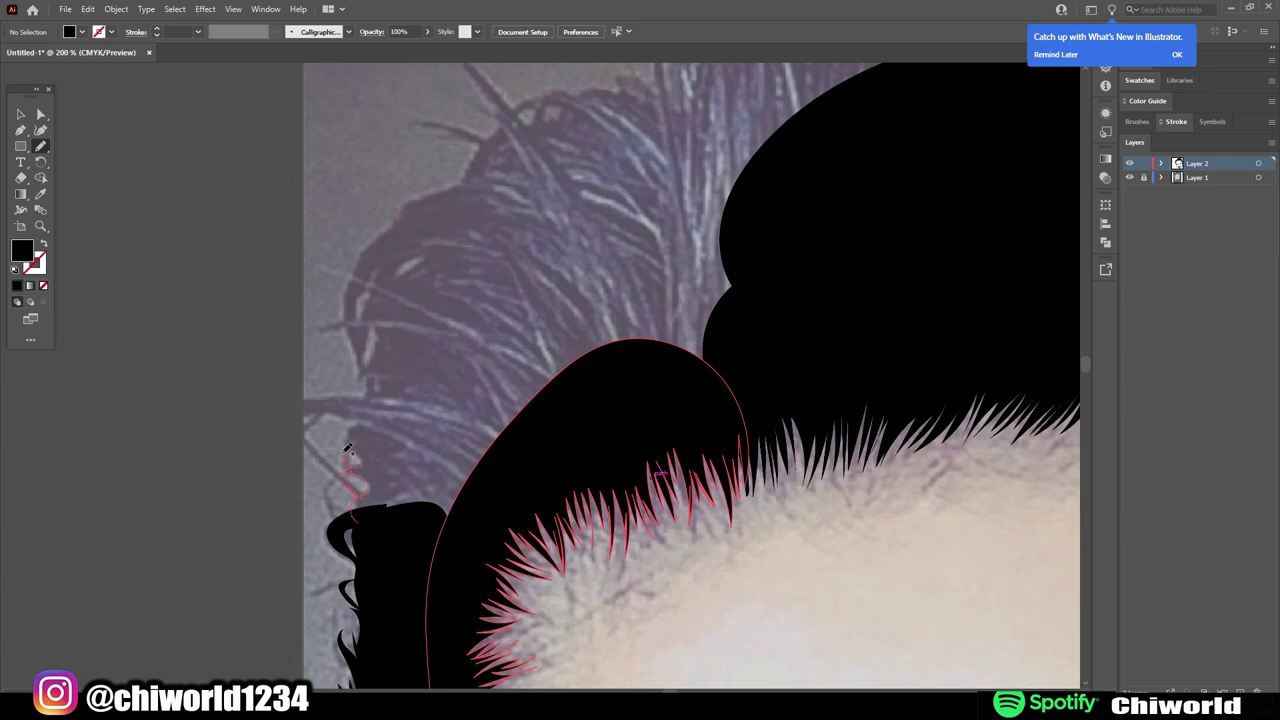
- Trace the curly strands and the upper-left curl of the left hair
left_click_drag(375, 500, 347, 370)
scroll(350, 380, "up", 1)
left_click_drag(370, 458, 377, 384)
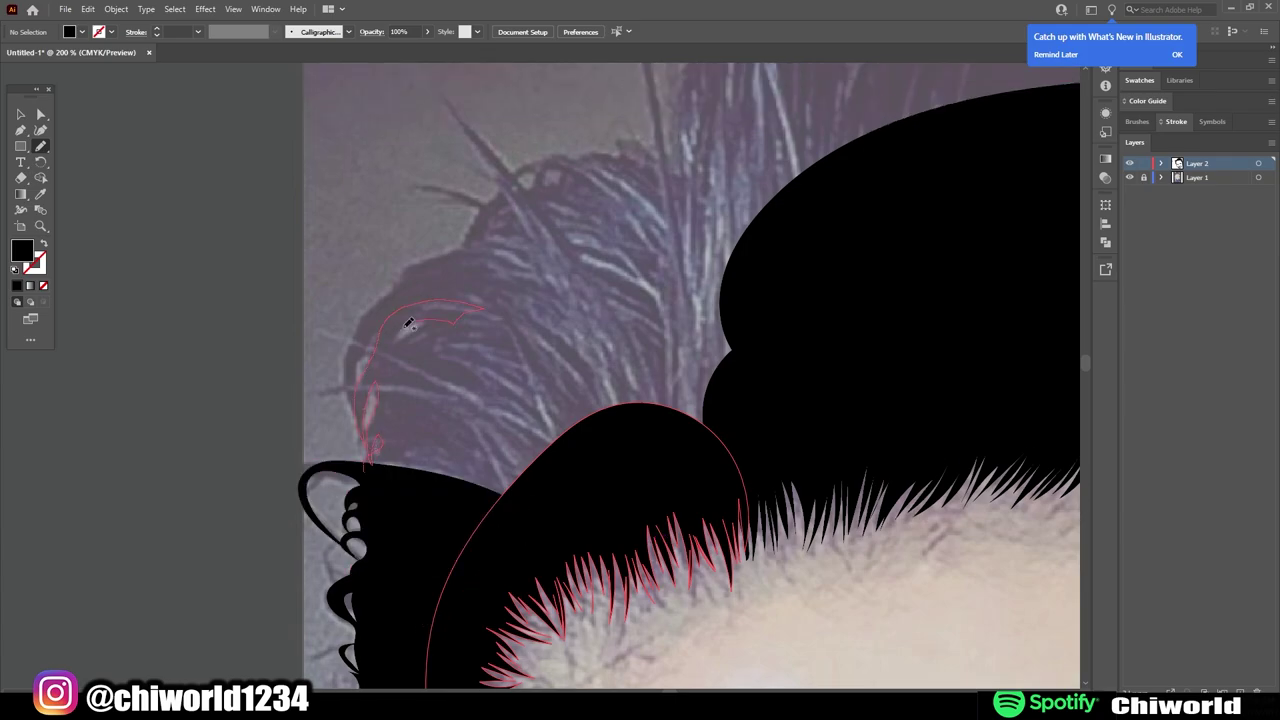
left_click_drag(408, 322, 372, 455)
scroll(380, 420, "up", 1)
scroll(603, 571, "down", 3)
- Hide the photo layer and draw a black hair tuft at the top of the head
left_click(1129, 178)
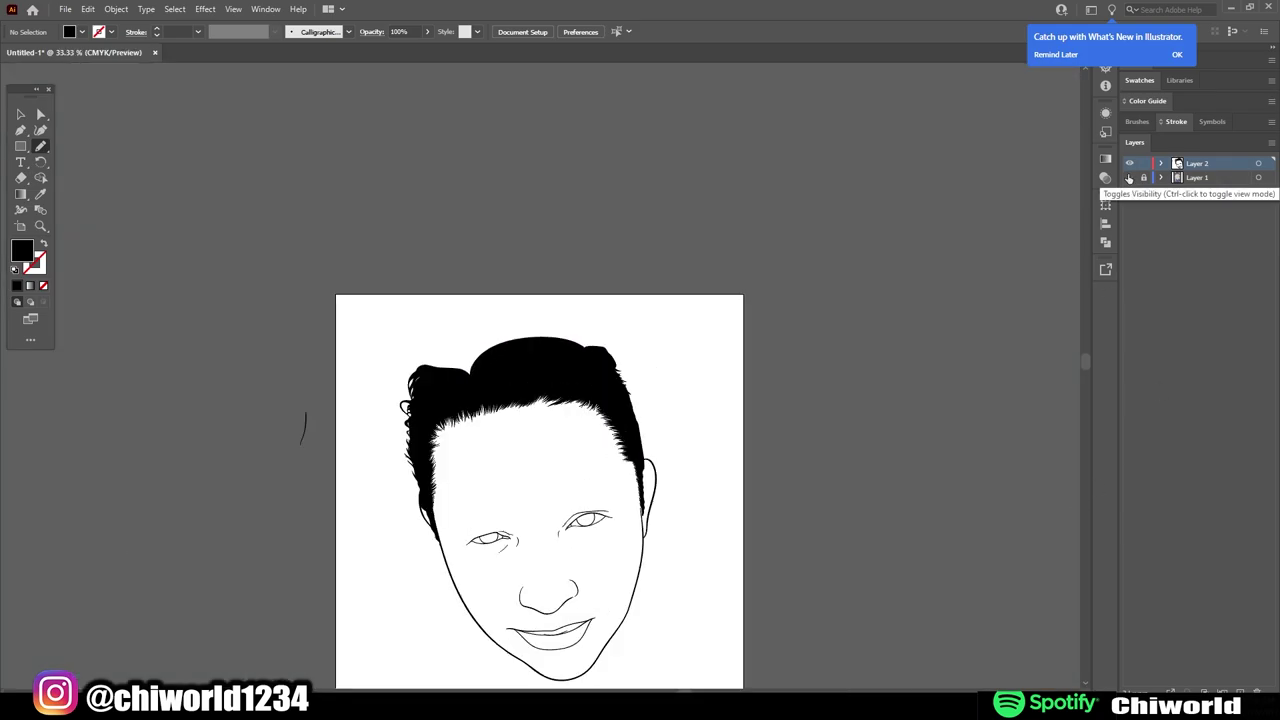
scroll(517, 345, "up", 4)
left_click_drag(199, 502, 200, 504)
mouse_move(154, 400)
left_mouse_down()
mouse_move(166, 380)
mouse_move(221, 366)
left_mouse_up()
scroll(304, 423, "down", 4)
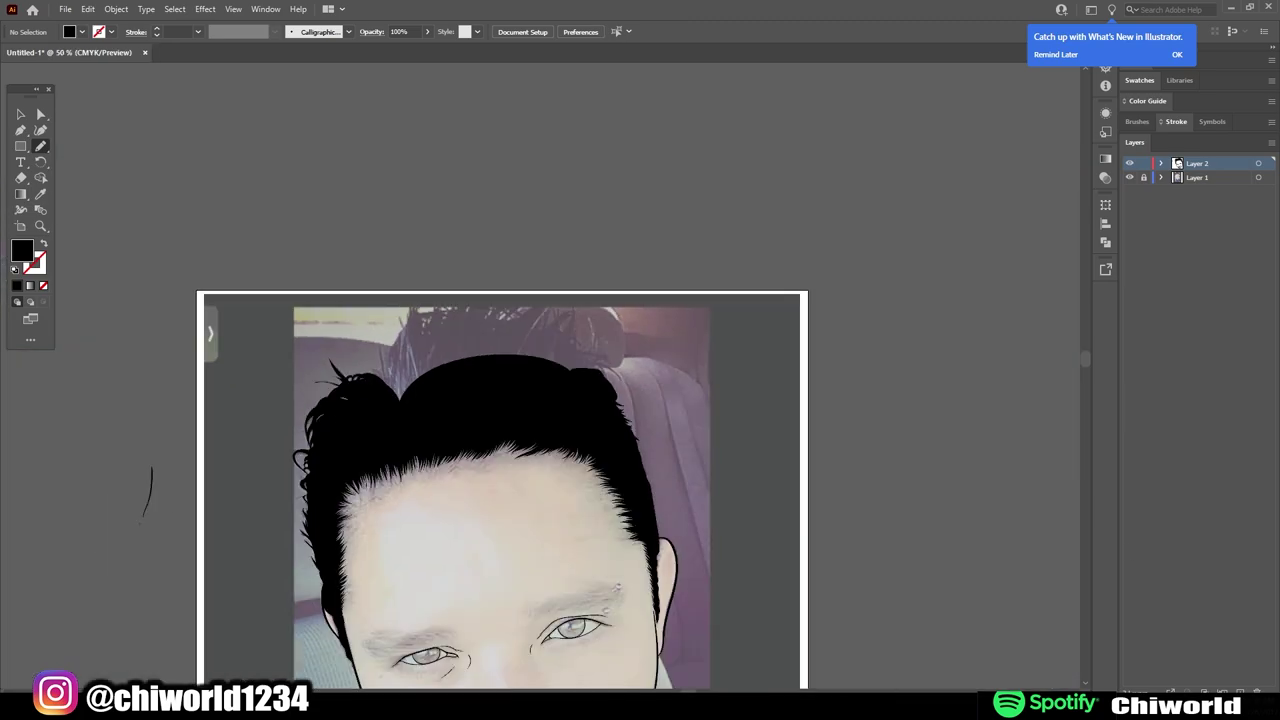
scroll(250, 410, "up", 2)
scroll(190, 395, "up", 2)
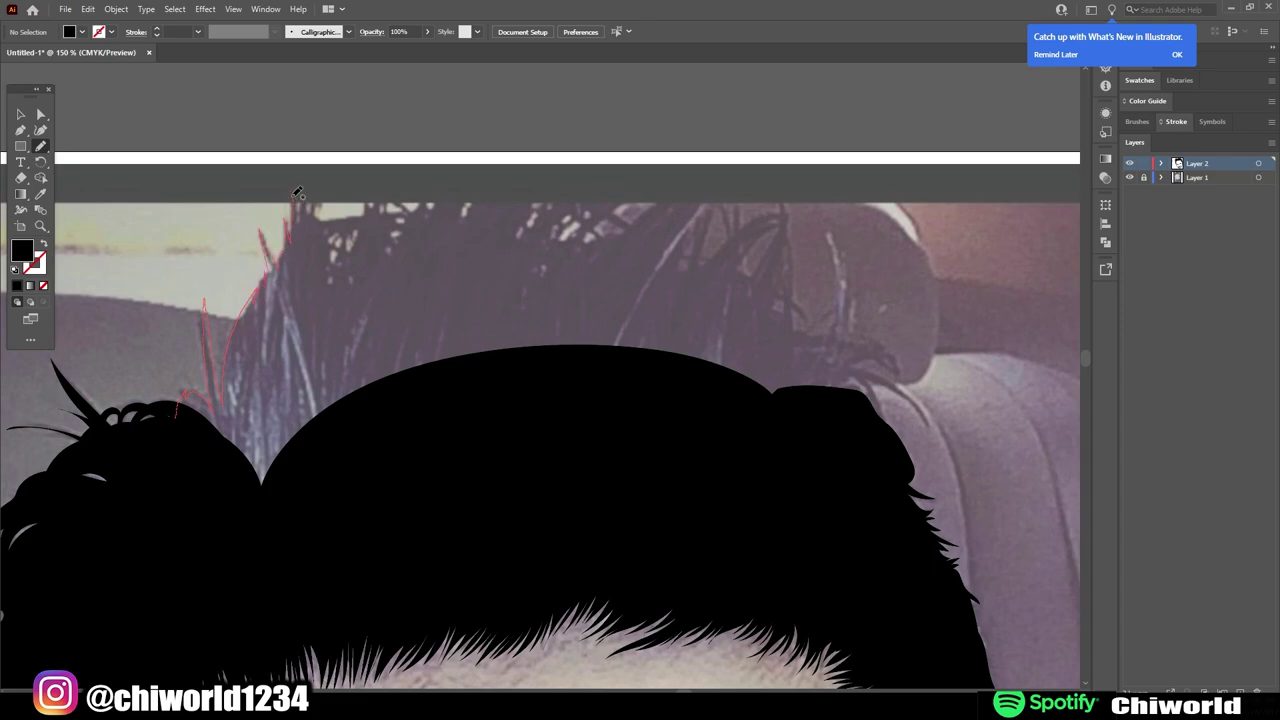
- Add spiky tufts and a curly strand on top of the hair
left_click_drag(328, 234, 329, 235)
left_click_drag(320, 266, 366, 212)
left_click_drag(350, 244, 320, 258)
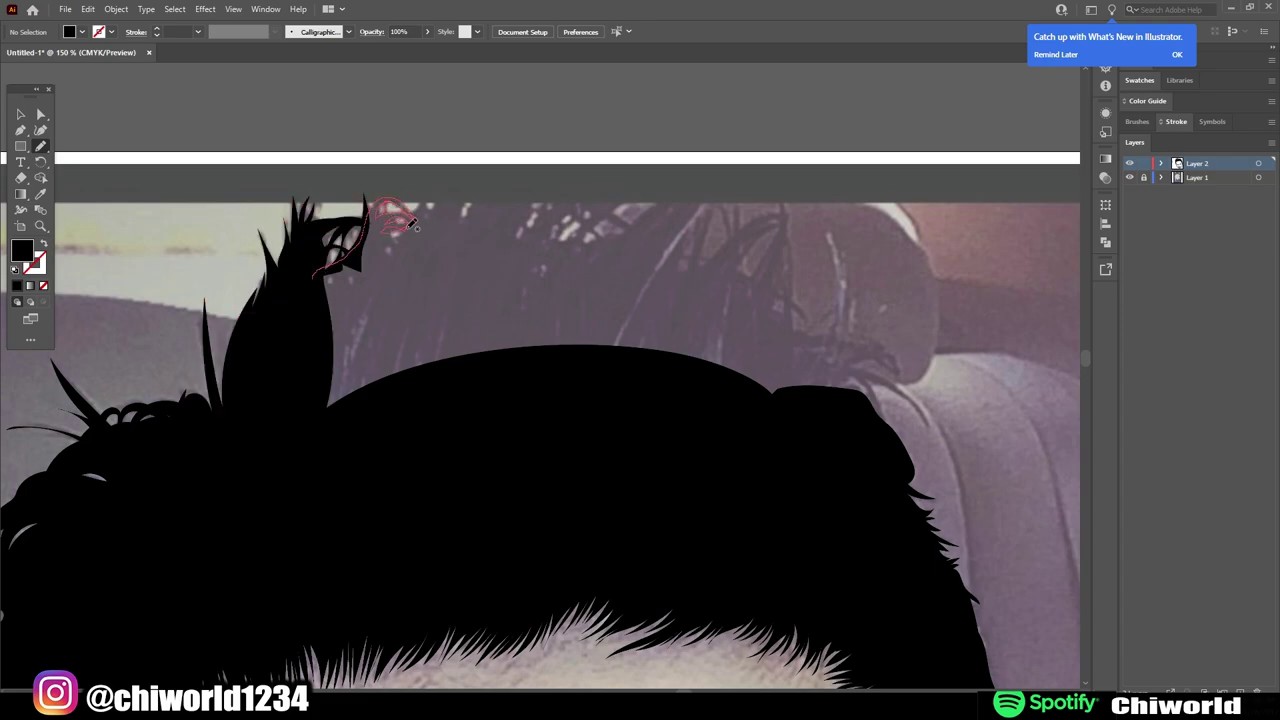
left_click_drag(367, 278, 367, 279)
scroll(771, 526, "down", 3)
scroll(771, 526, "up", 3)
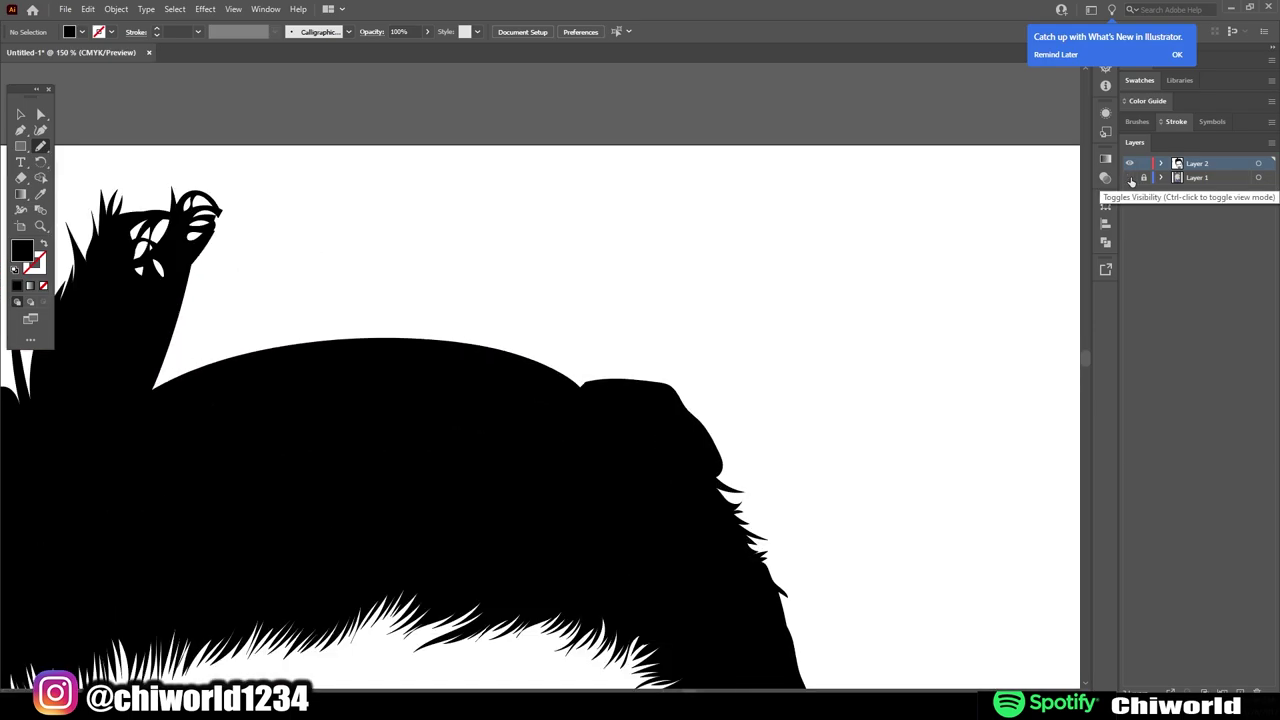
- Trace the row of curls across the crown, filling the last curl
mouse_move(783, 468)
left_mouse_down()
mouse_move(755, 432)
mouse_move(773, 399)
mouse_move(713, 271)
left_mouse_up()
scroll(728, 420, "up", 1)
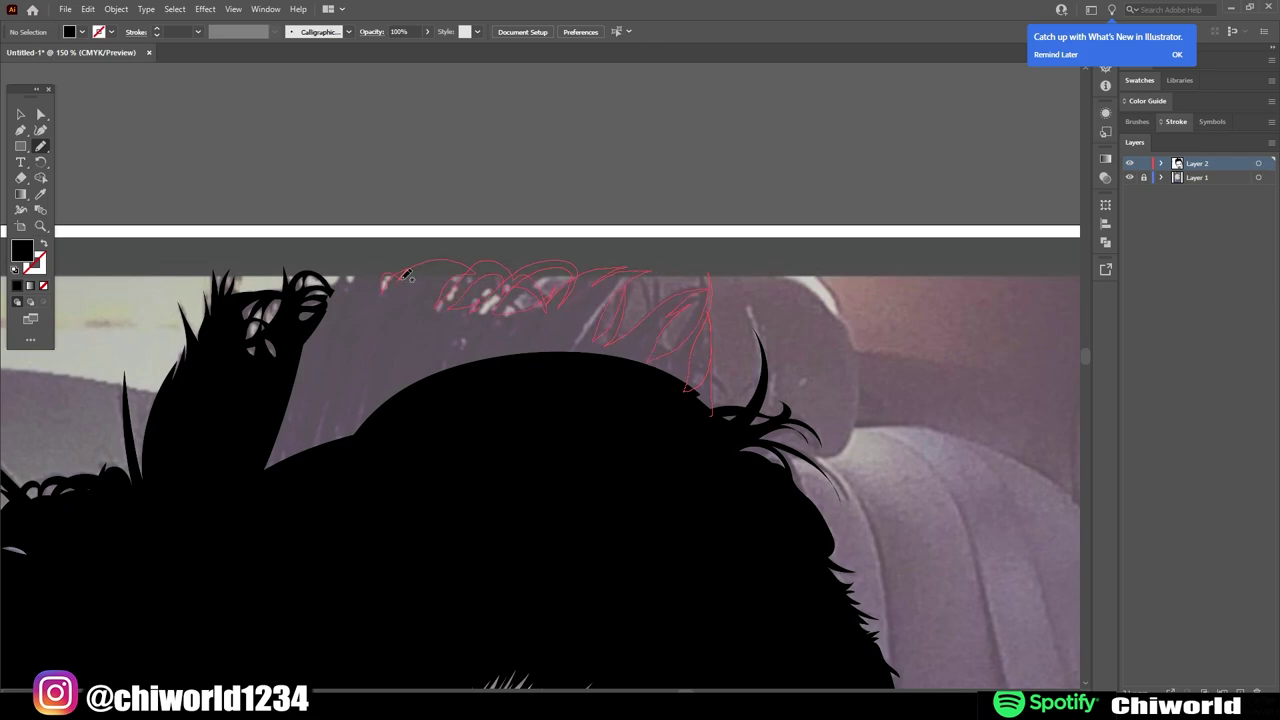
left_click_drag(343, 289, 341, 290)
scroll(436, 250, "down", 3)
scroll(436, 250, "up", 3)
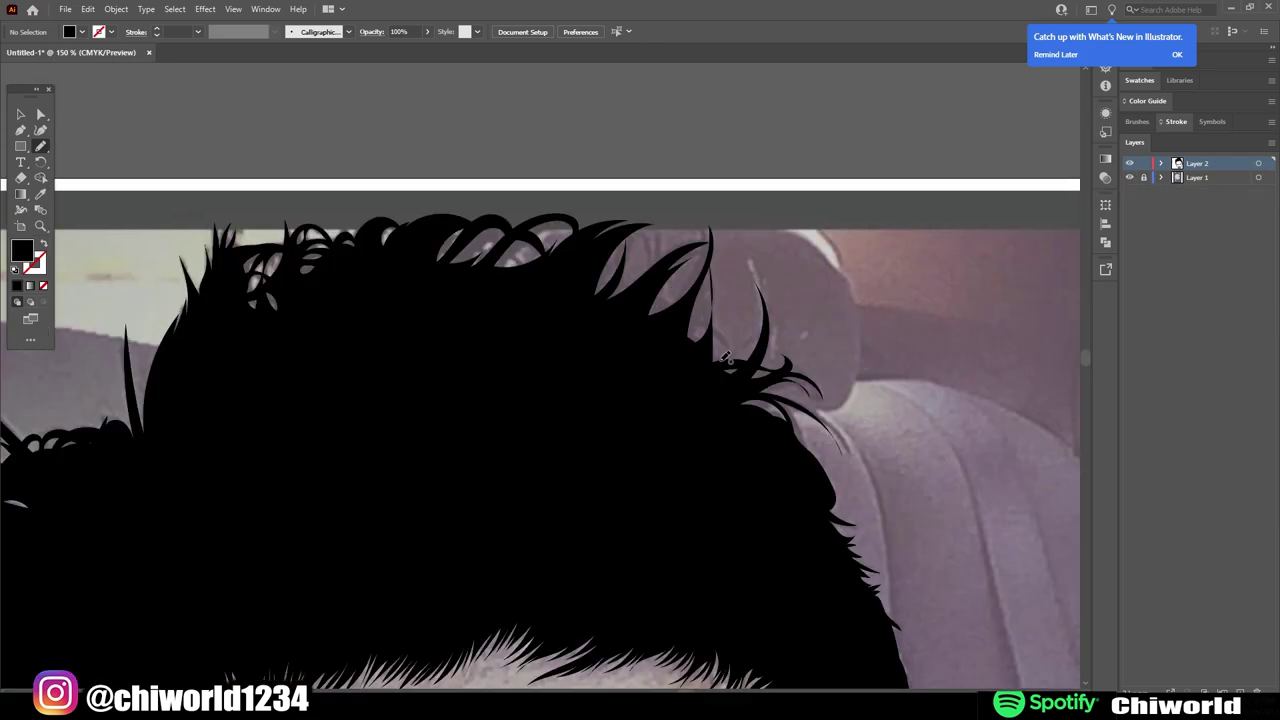
scroll(434, 241, "up", 2)
left_click_drag(418, 313, 420, 312)
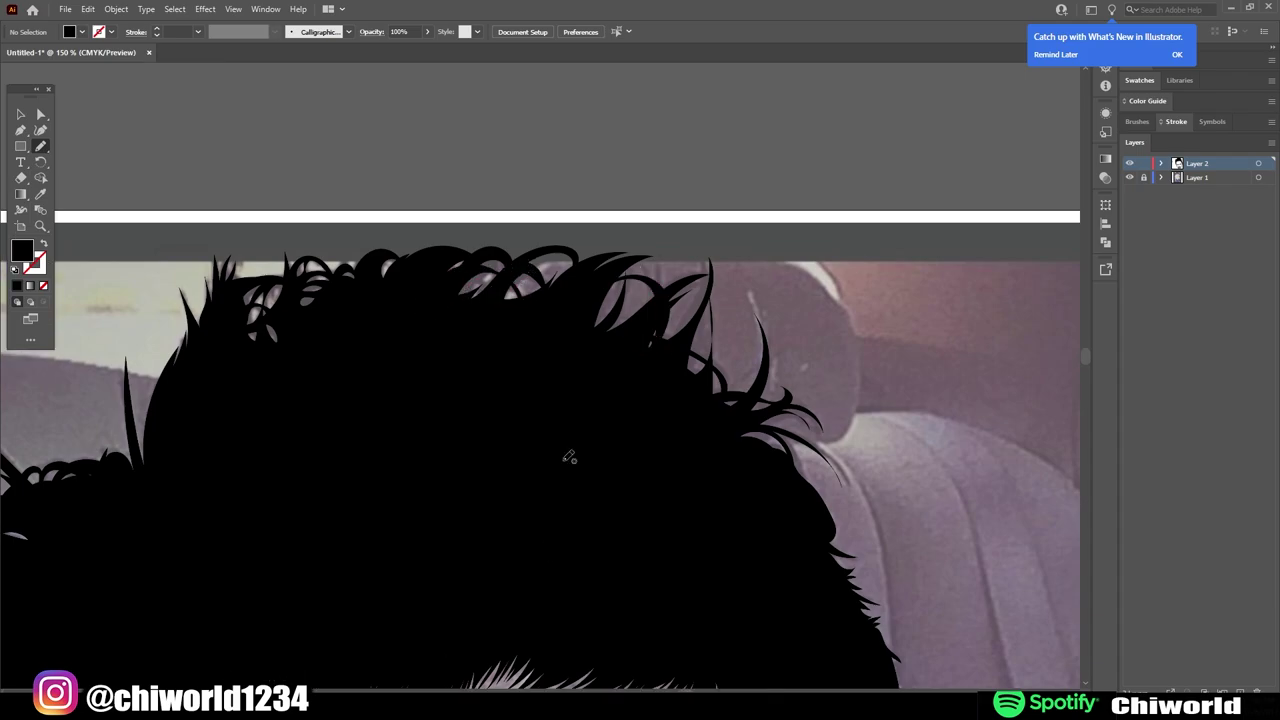
key("ctrl+0")
scroll(703, 600, "up", 5)
- Fill the first eye's iris and upper lid as one black shape
scroll(703, 584, "up", 3)
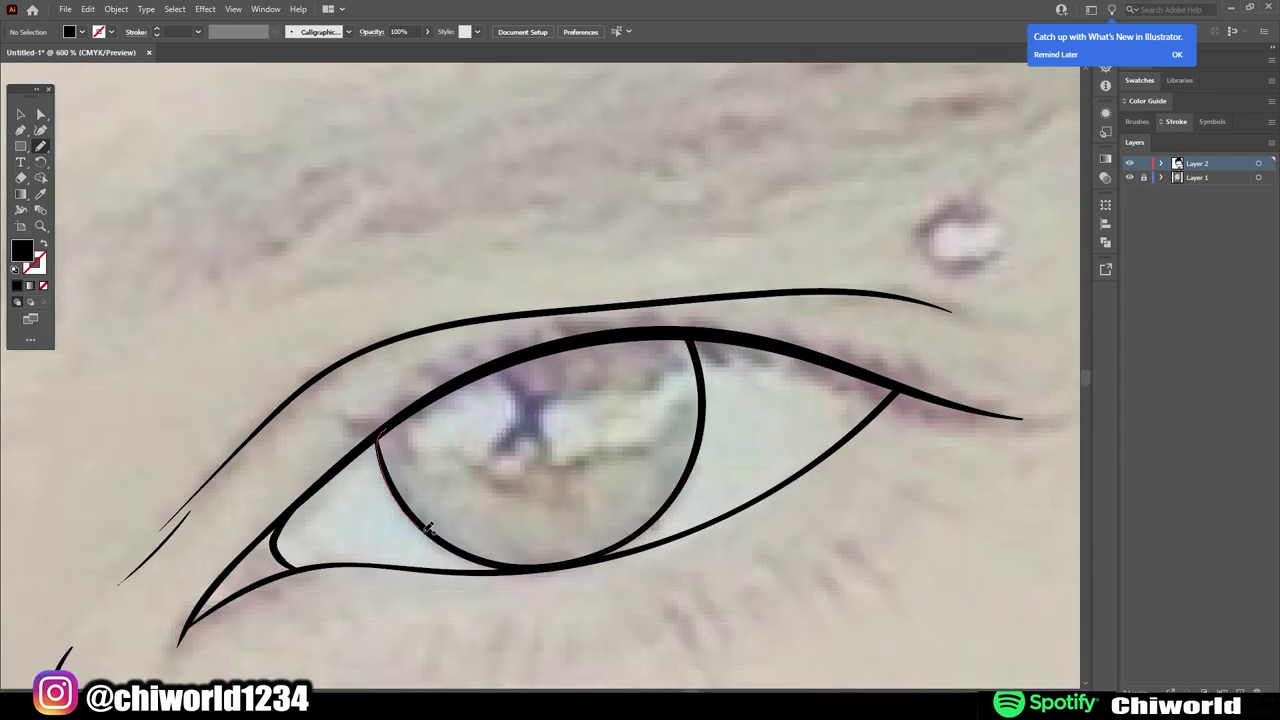
left_click_drag(705, 348, 760, 353)
left_click_drag(424, 381, 424, 381)
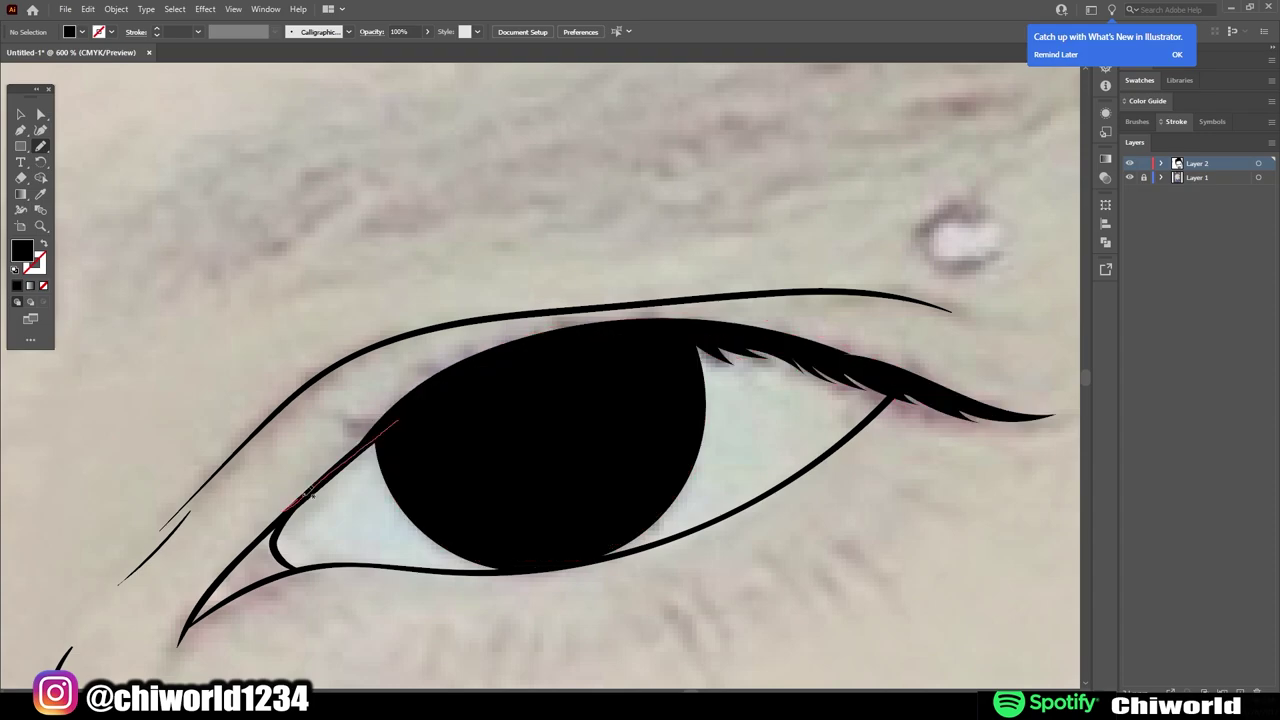
key("ctrl+0")
- Fill the other eye's iris and upper lid black and zoom out to the artboard
scroll(781, 321, "up", 3)
scroll(205, 218, "up", 5)
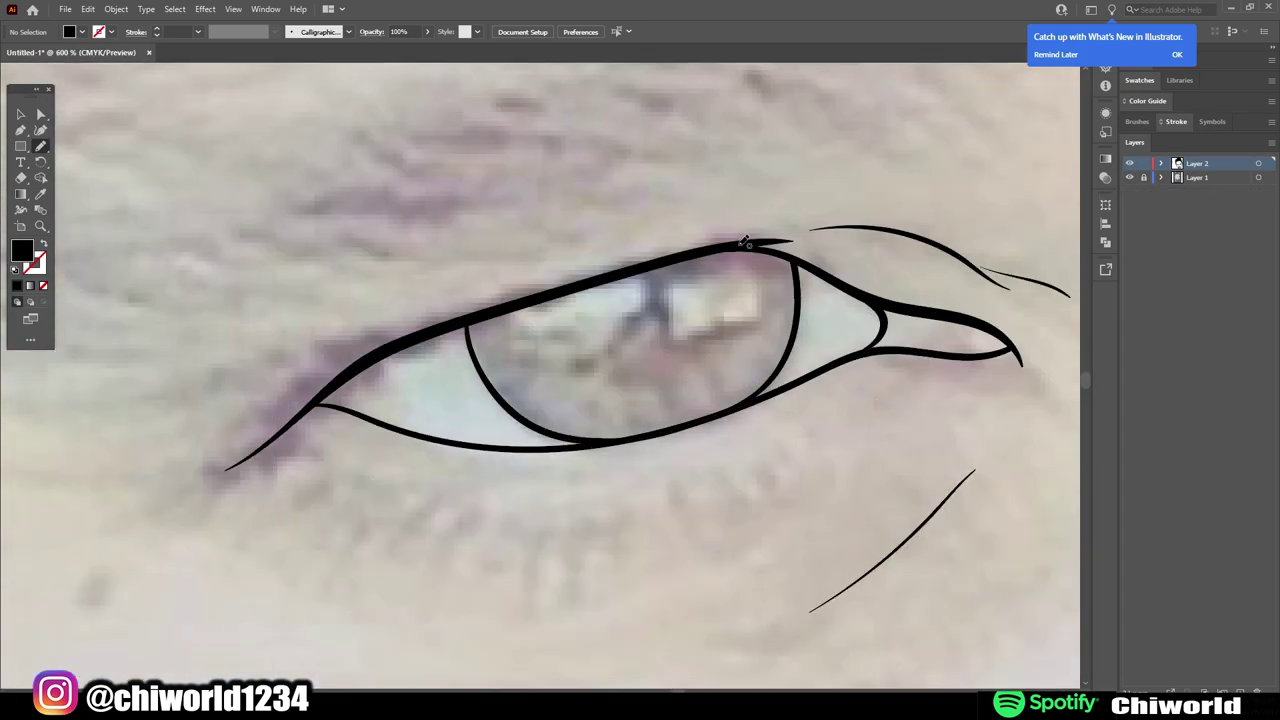
left_click_drag(630, 432, 742, 250)
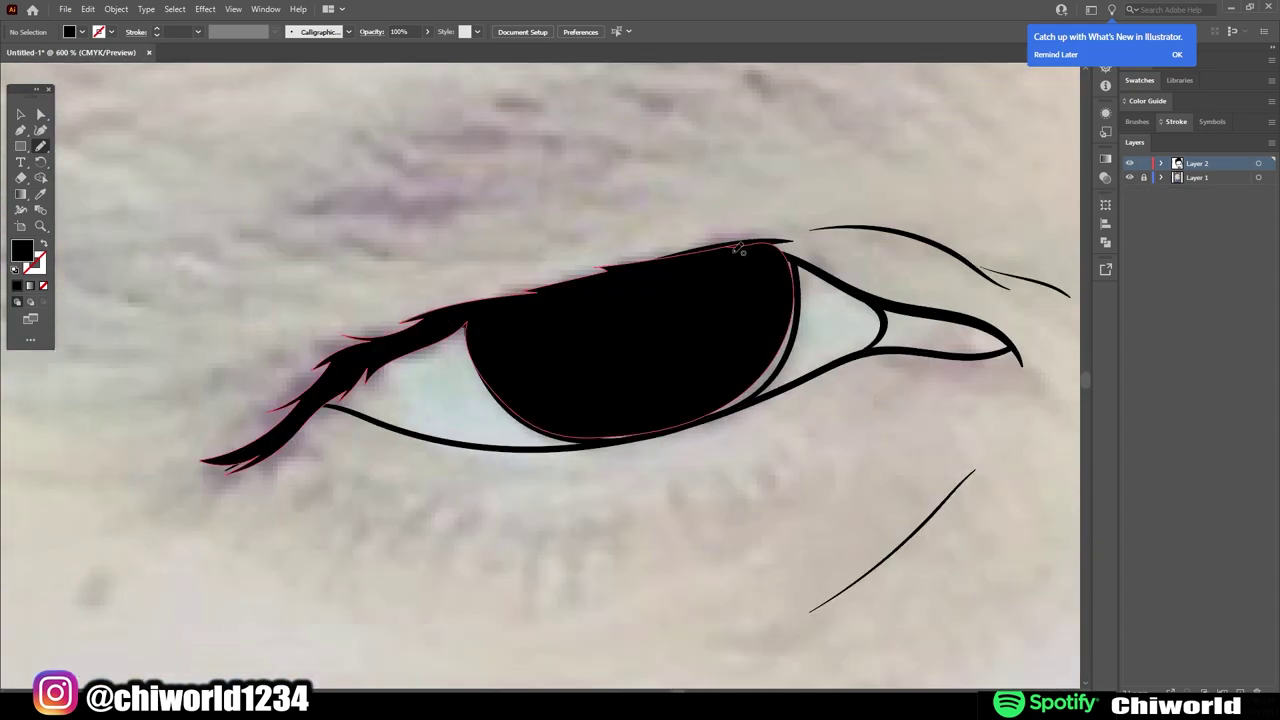
key("ctrl+0")
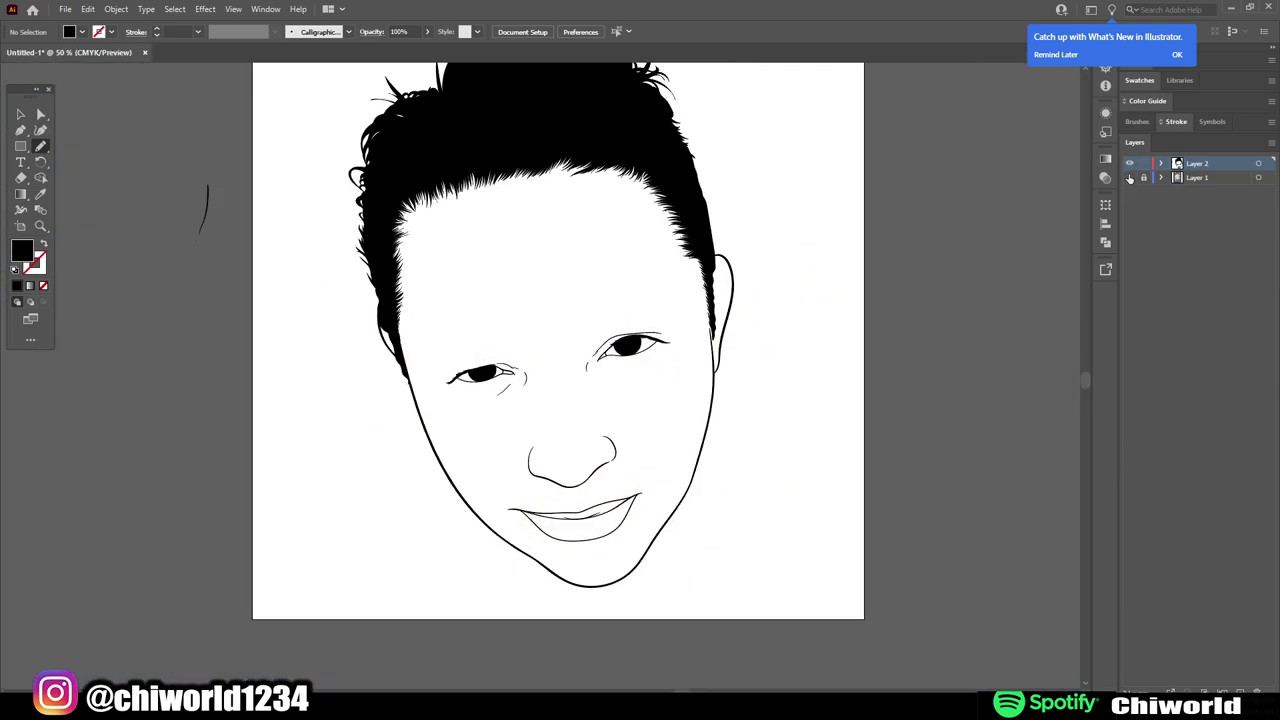
scroll(207, 243, "up", 3)
scroll(880, 230, "up", 2)
- Swap to a black 1 pt stroke and hide the reference photo
key("shift+x")
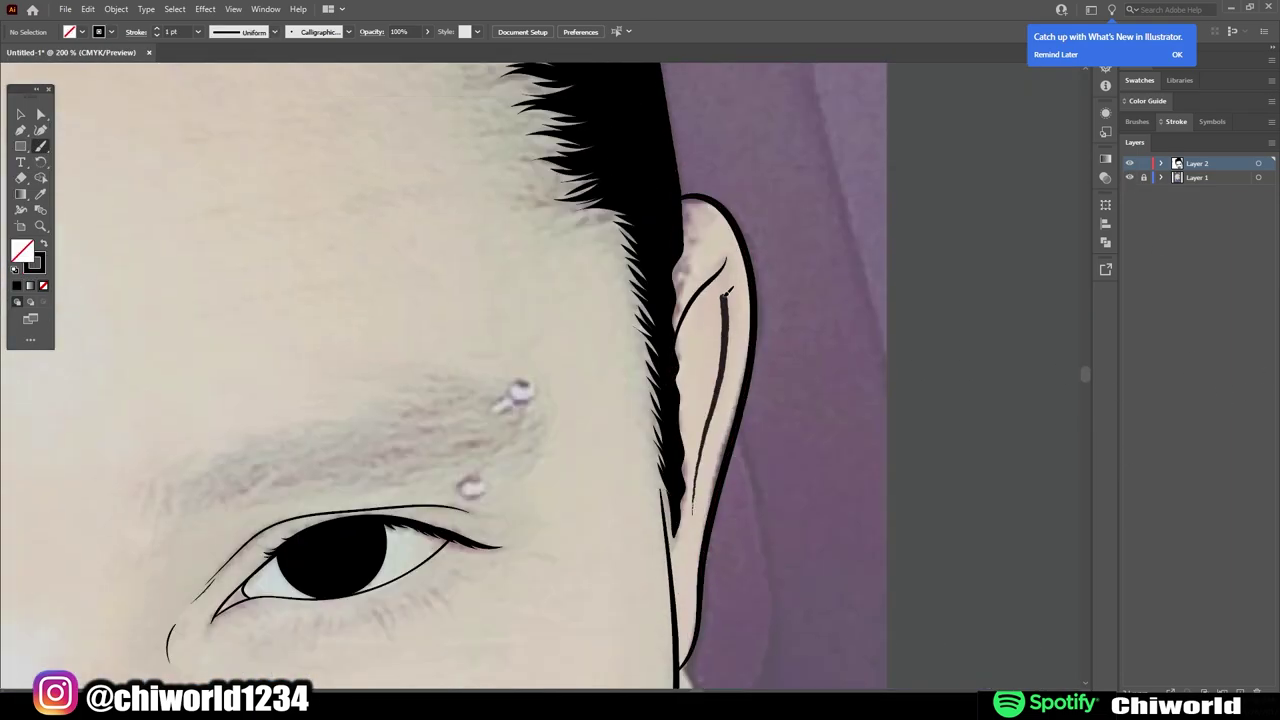
scroll(720, 420, "up", 1)
scroll(650, 520, "down", 1)
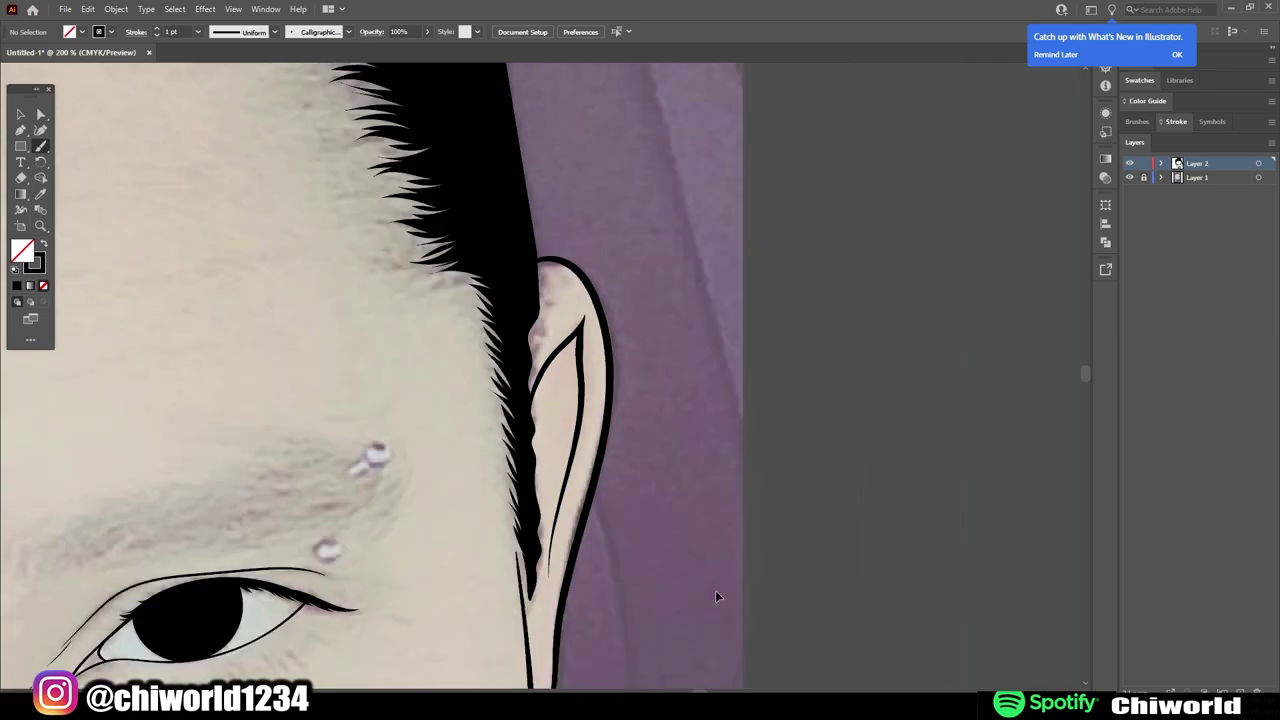
key("ctrl+0")
left_click(1130, 177)
scroll(485, 435, "up", 5)
- Outline the lower piercing stud and the upper ball and bar, then recheck against the photo
left_click_drag(540, 460, 557, 535)
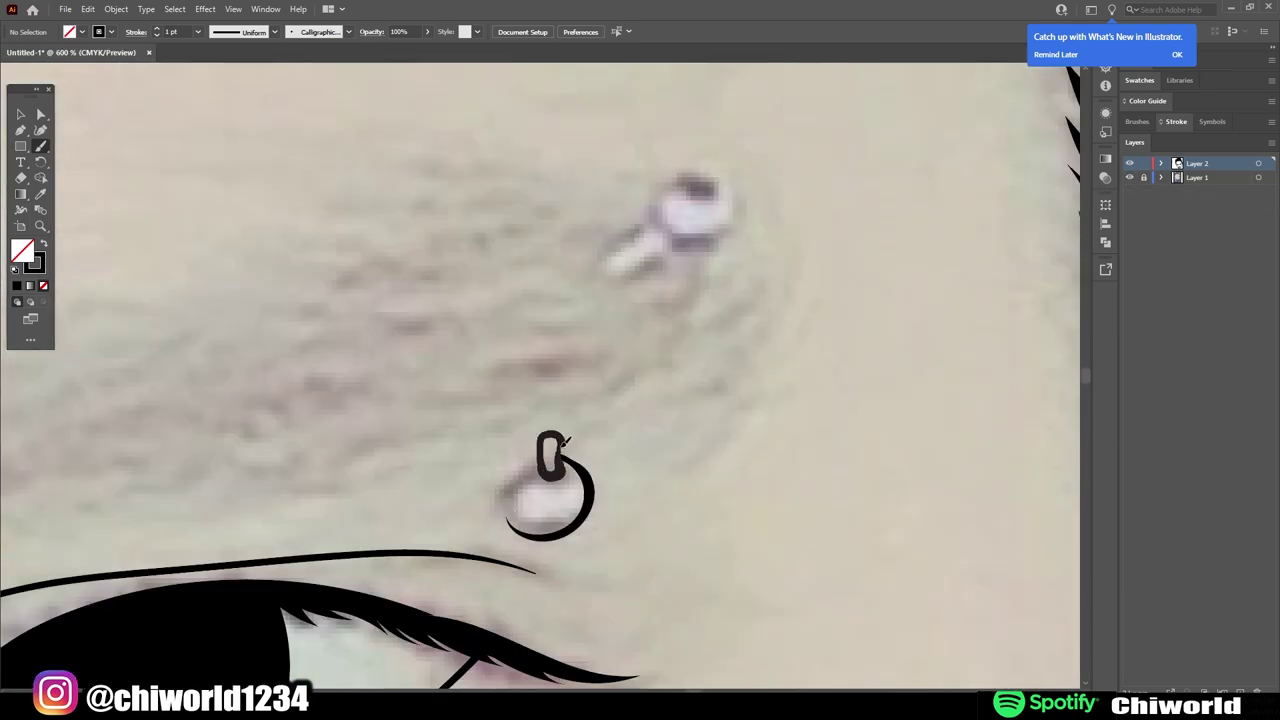
scroll(557, 535, "up", 1)
mouse_move(598, 360)
left_mouse_down()
mouse_move(657, 314)
mouse_move(600, 362)
left_mouse_up()
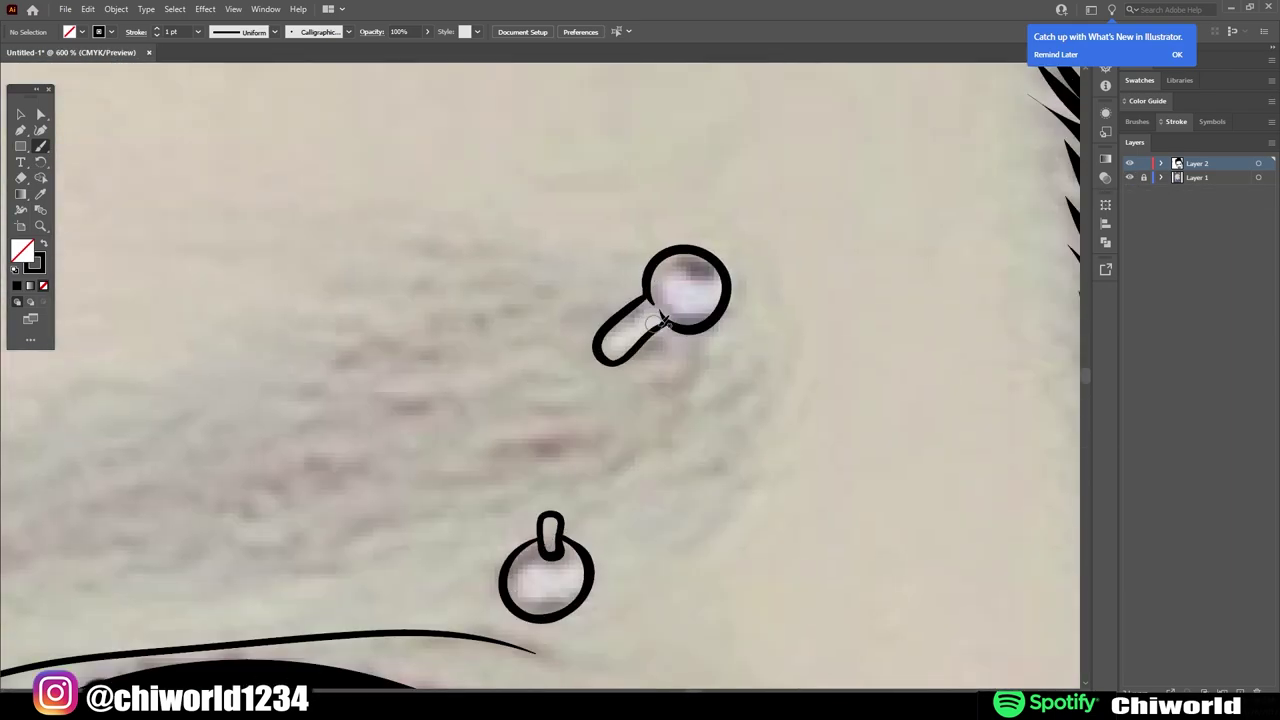
scroll(670, 300, "down", 6)
left_click(1130, 177)
left_click(1130, 177)
scroll(600, 500, "up", 5)
scroll(723, 491, "down", 3)
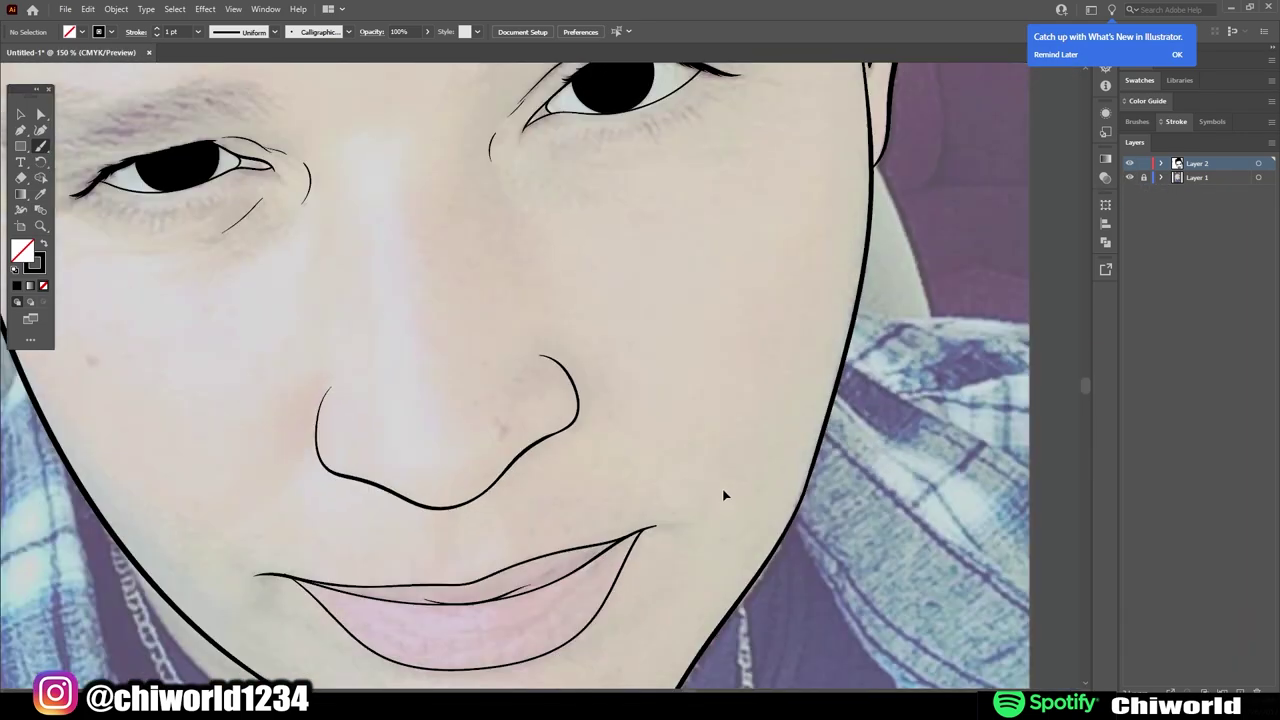
scroll(483, 399, "up", 1)
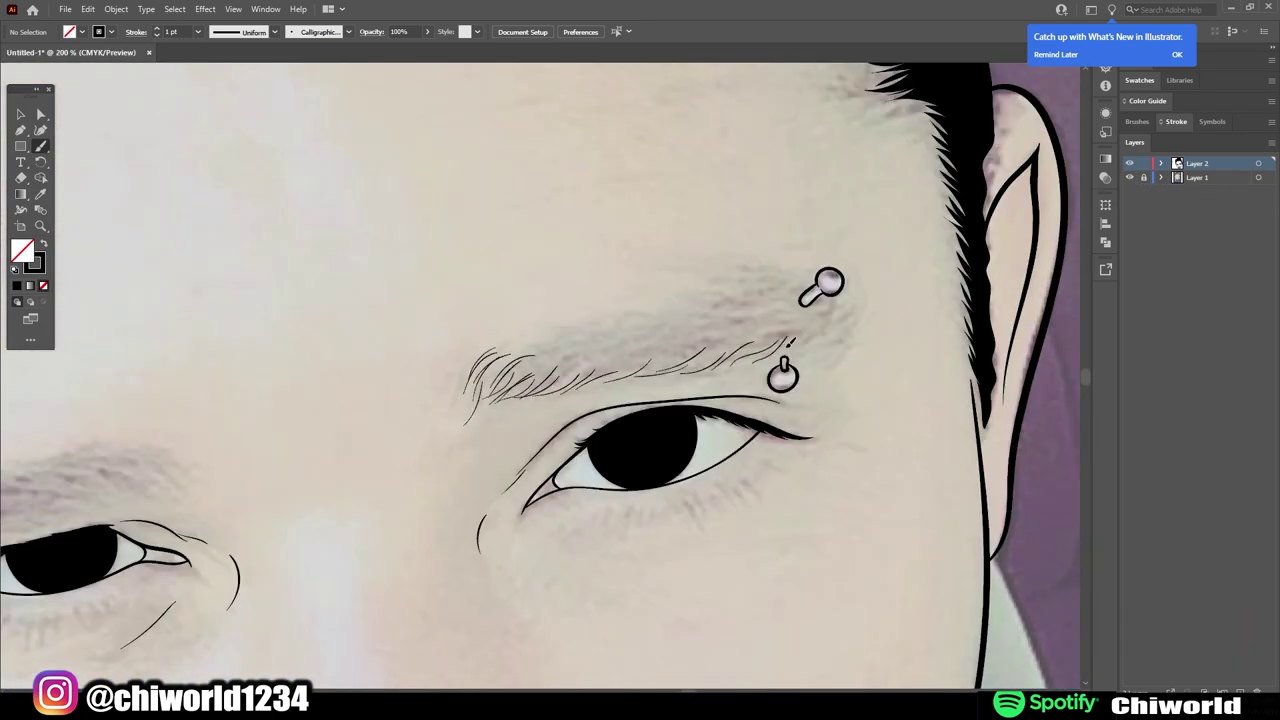
- Brush six overlapping thin black hair strokes across the pierced eyebrow, outer end to inner
mouse_move(828, 318)
left_mouse_down()
mouse_move(788, 316)
mouse_move(674, 356)
left_mouse_up()
left_click_drag(615, 340, 546, 343)
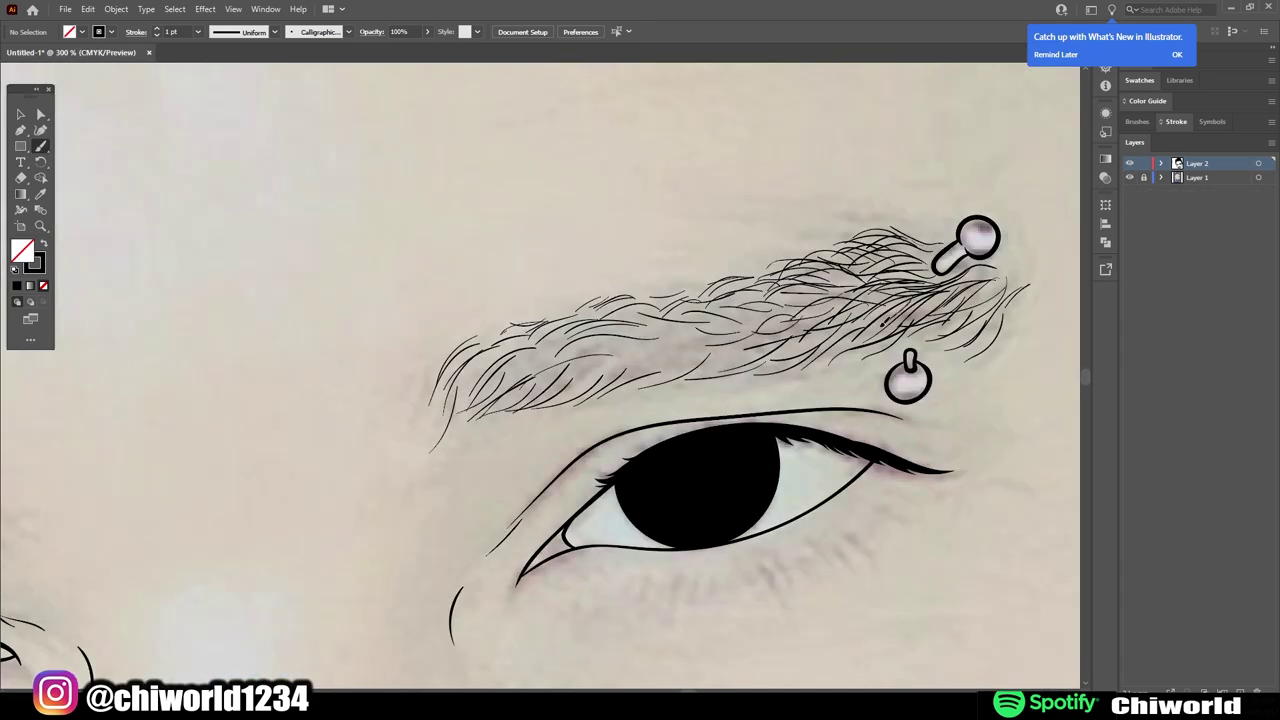
left_click_drag(820, 290, 700, 350)
left_click_drag(760, 300, 600, 370)
left_click_drag(700, 320, 560, 385)
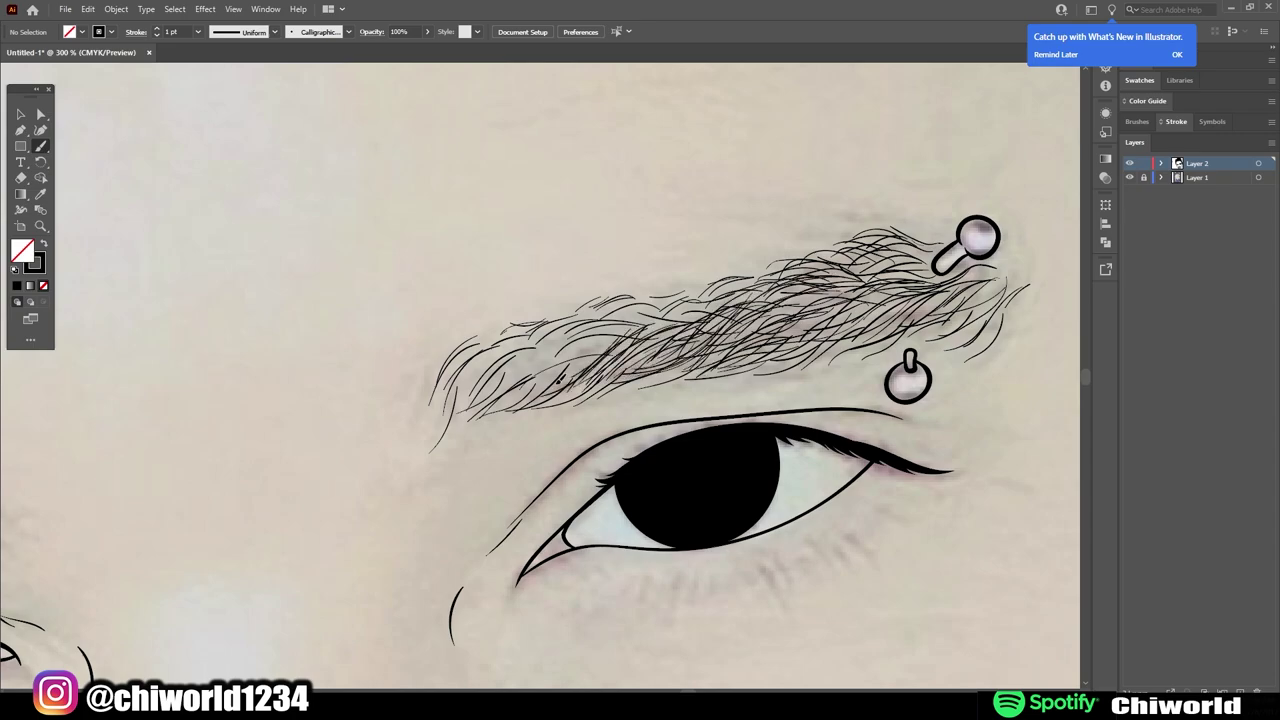
mouse_move(600, 345)
left_mouse_down()
mouse_move(530, 385)
mouse_move(660, 310)
mouse_move(770, 285)
mouse_move(945, 295)
mouse_move(995, 250)
left_mouse_up()
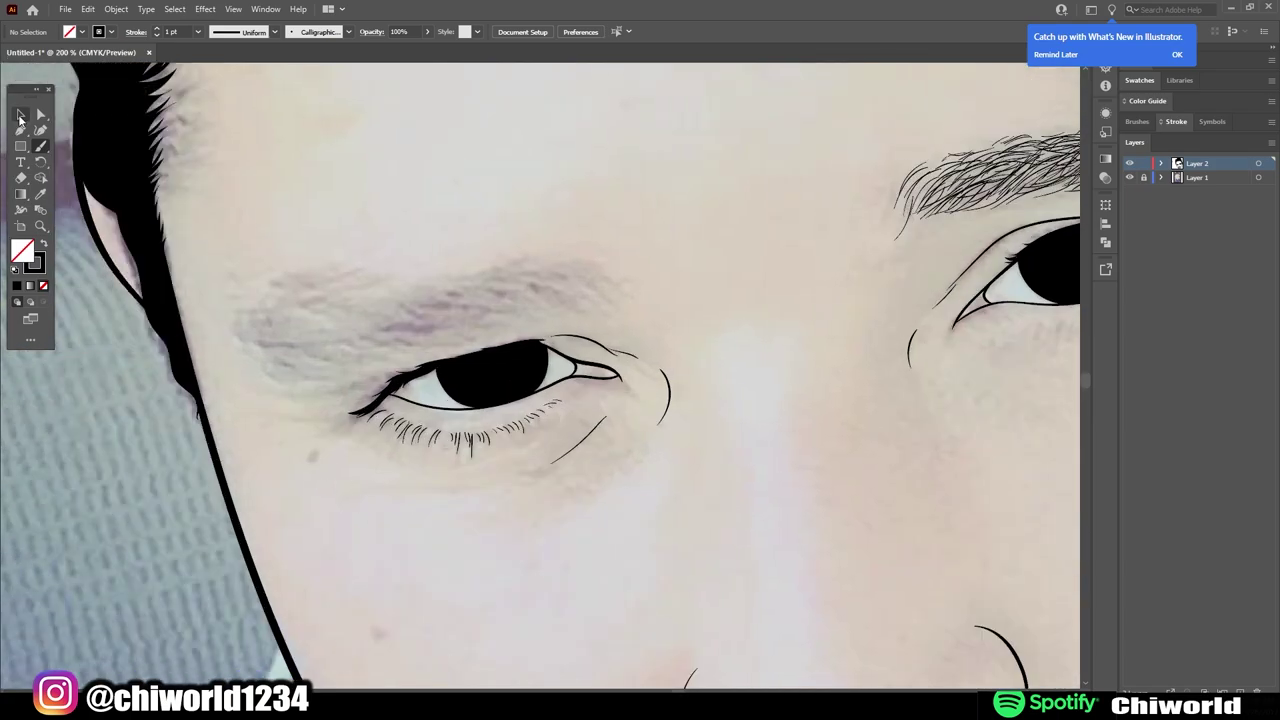
- Brush hair strokes into the other eyebrow and fine wispy hairs along the left hairline
left_click(20, 117)
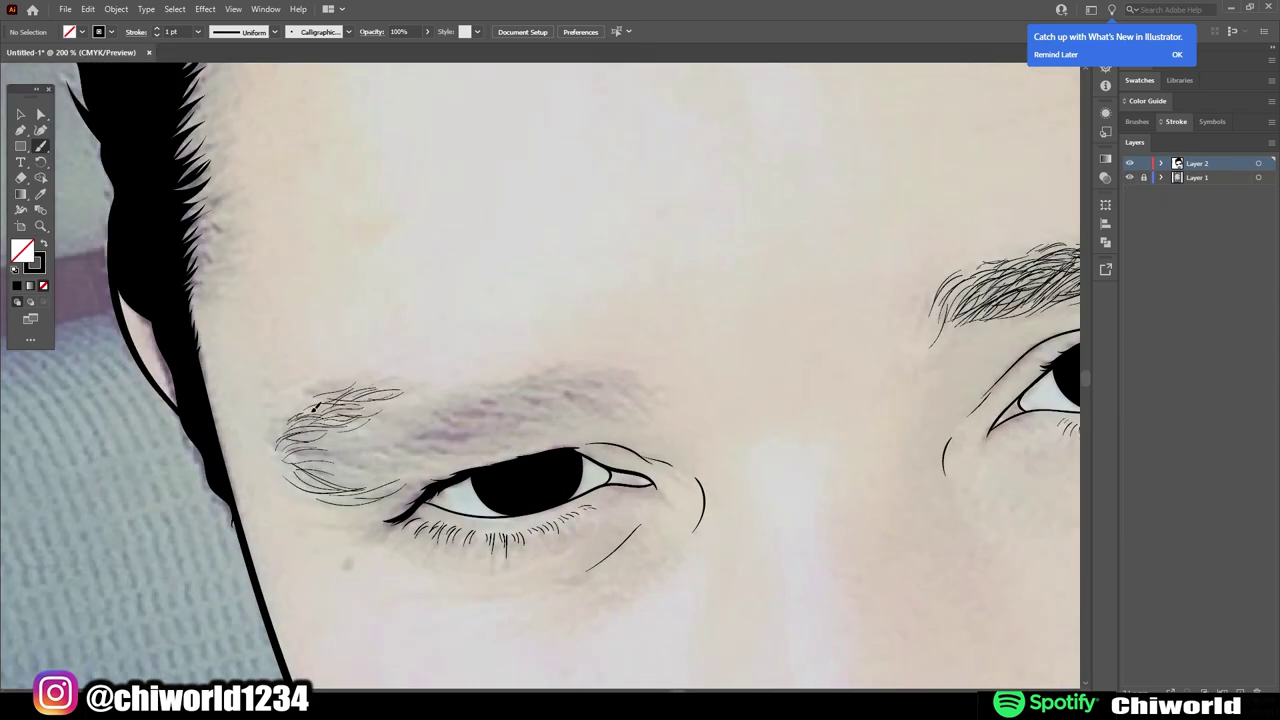
left_click_drag(324, 490, 428, 465)
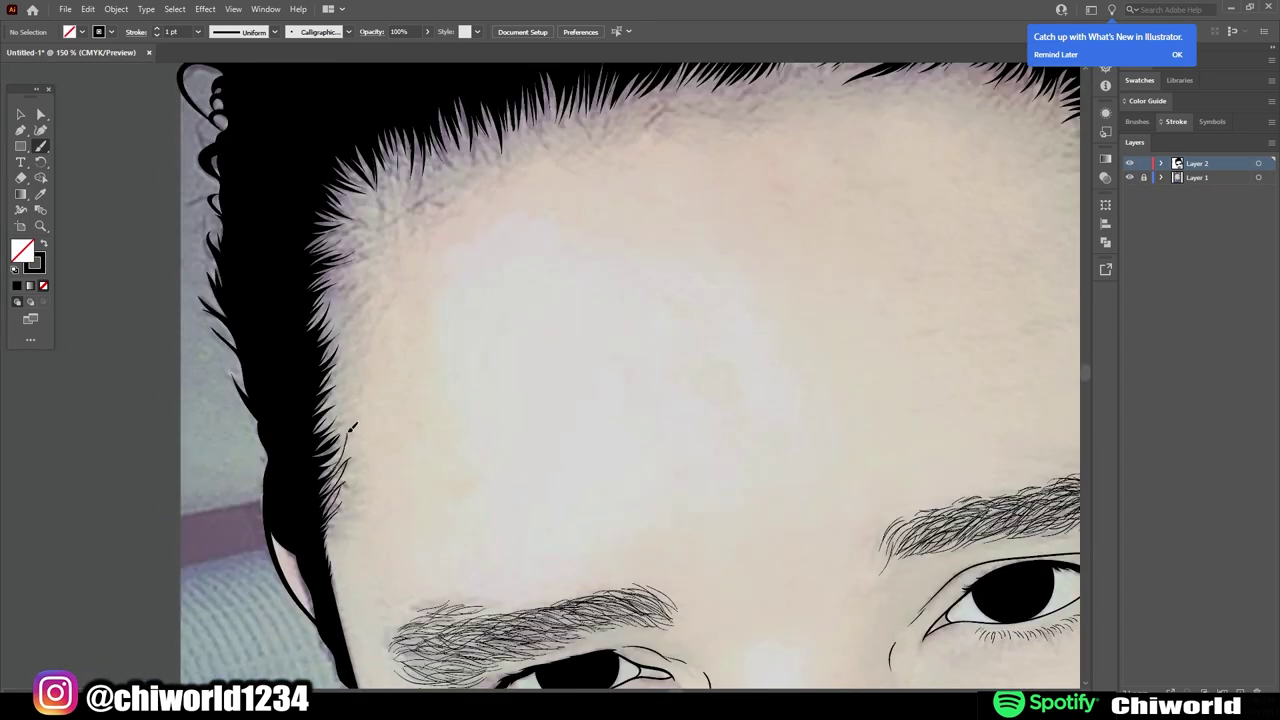
left_click_drag(352, 427, 357, 258)
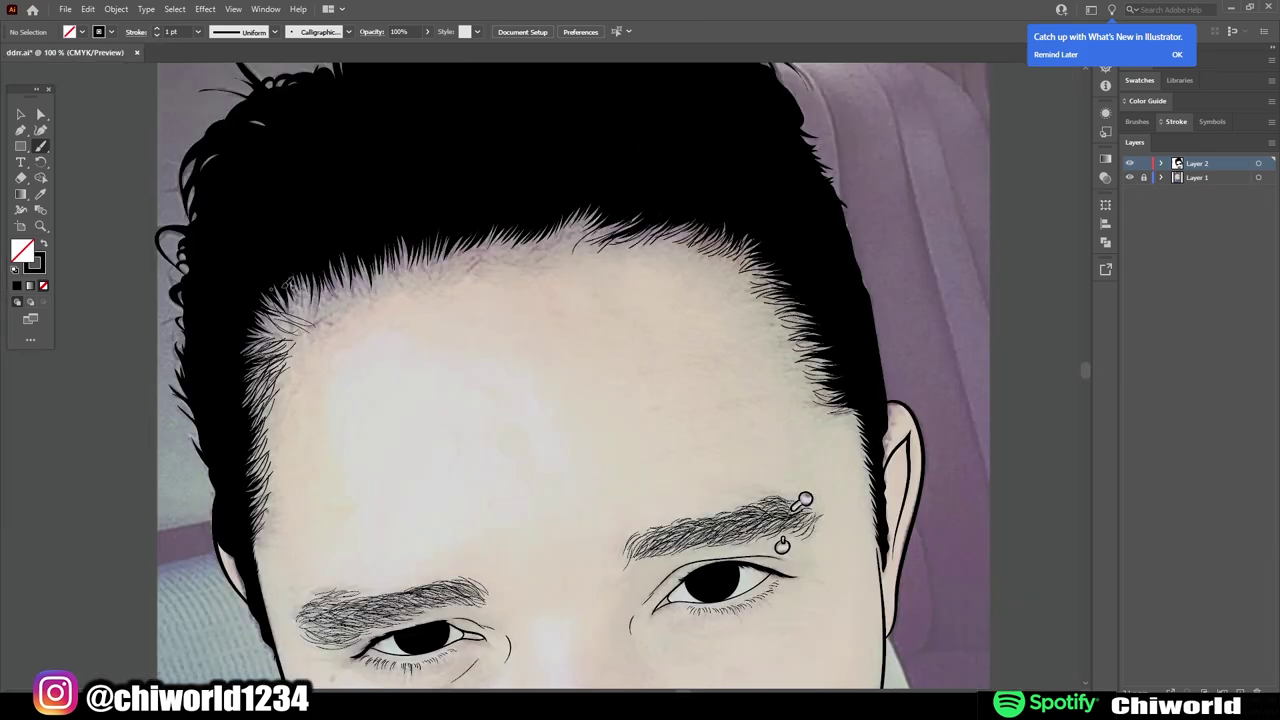
left_click_drag(286, 283, 269, 288)
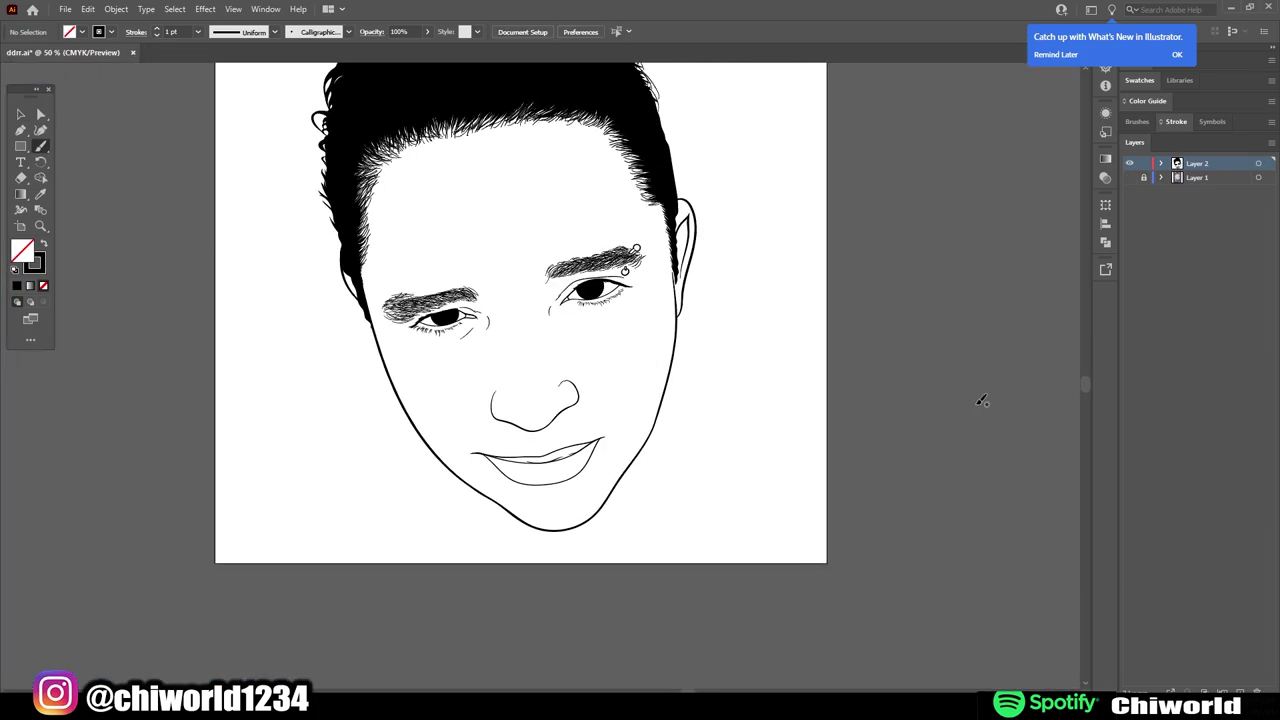
- Expand the appearance of all outline artwork and duplicate Layer 2
key("ctrl+minus")
key("v")
key("ctrl+a")
left_click(116, 9)
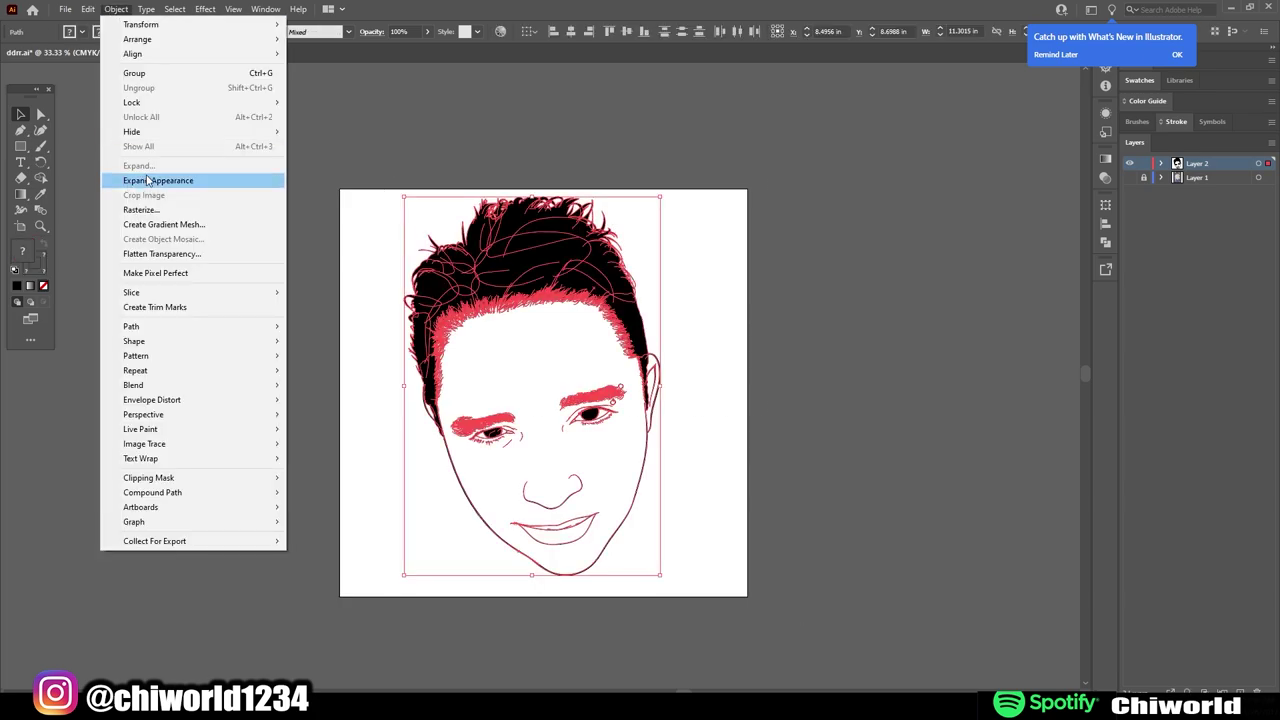
left_click(200, 177)
left_click(1105, 242)
left_click(855, 401)
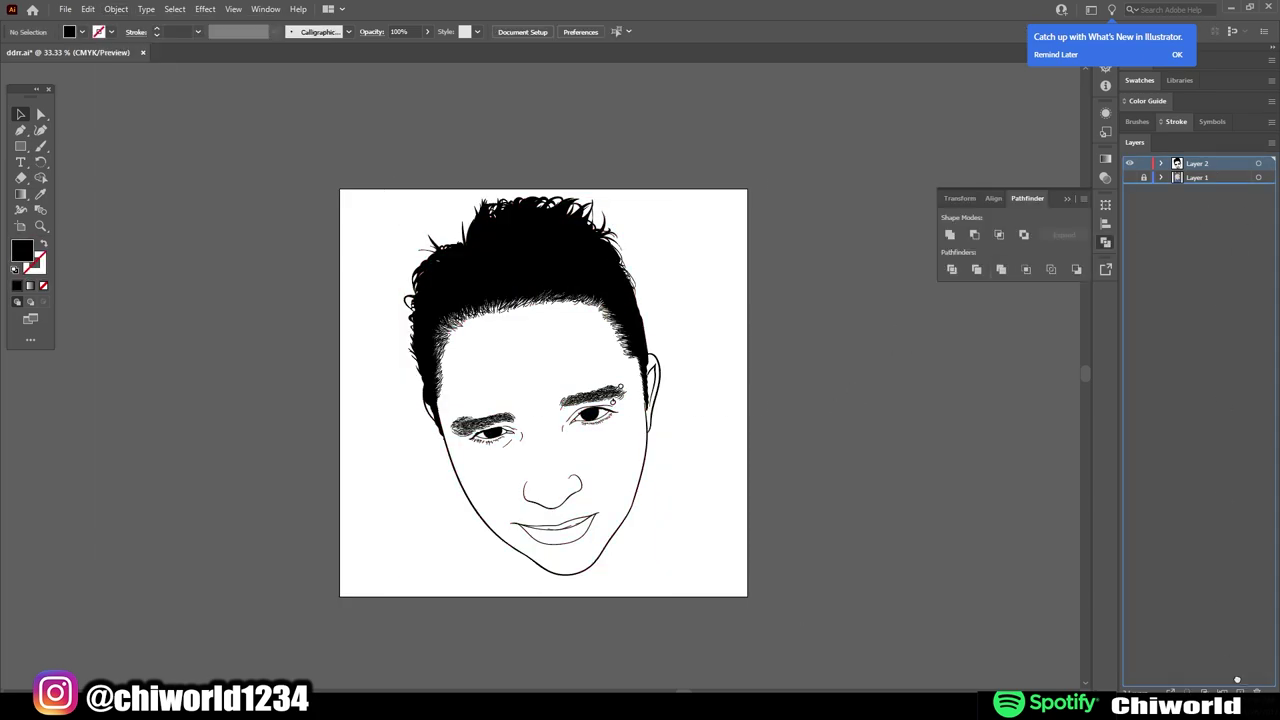
left_click_drag(1196, 163, 1240, 681)
left_click(1137, 121)
left_click(1196, 55)
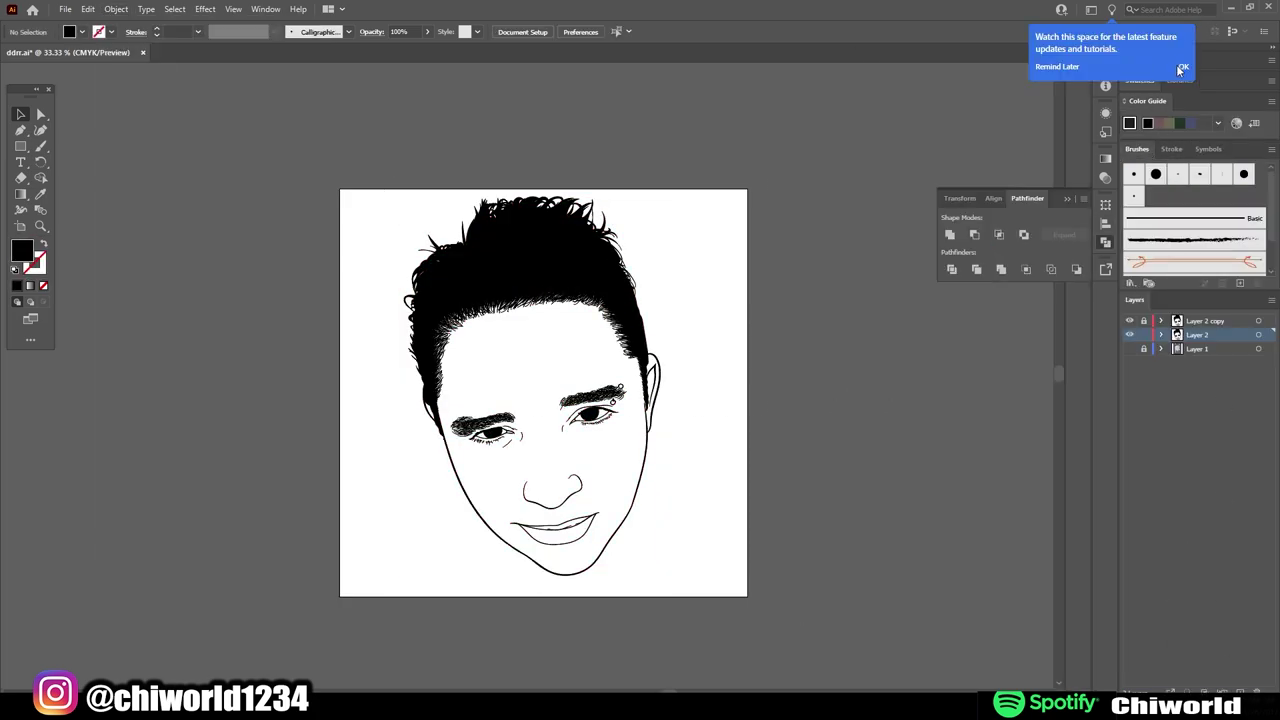
- Load CHIWORLD SKIN TONES #1 and draw a light peach rectangle as the face fill
left_click(246, 127)
double_click(246, 127)
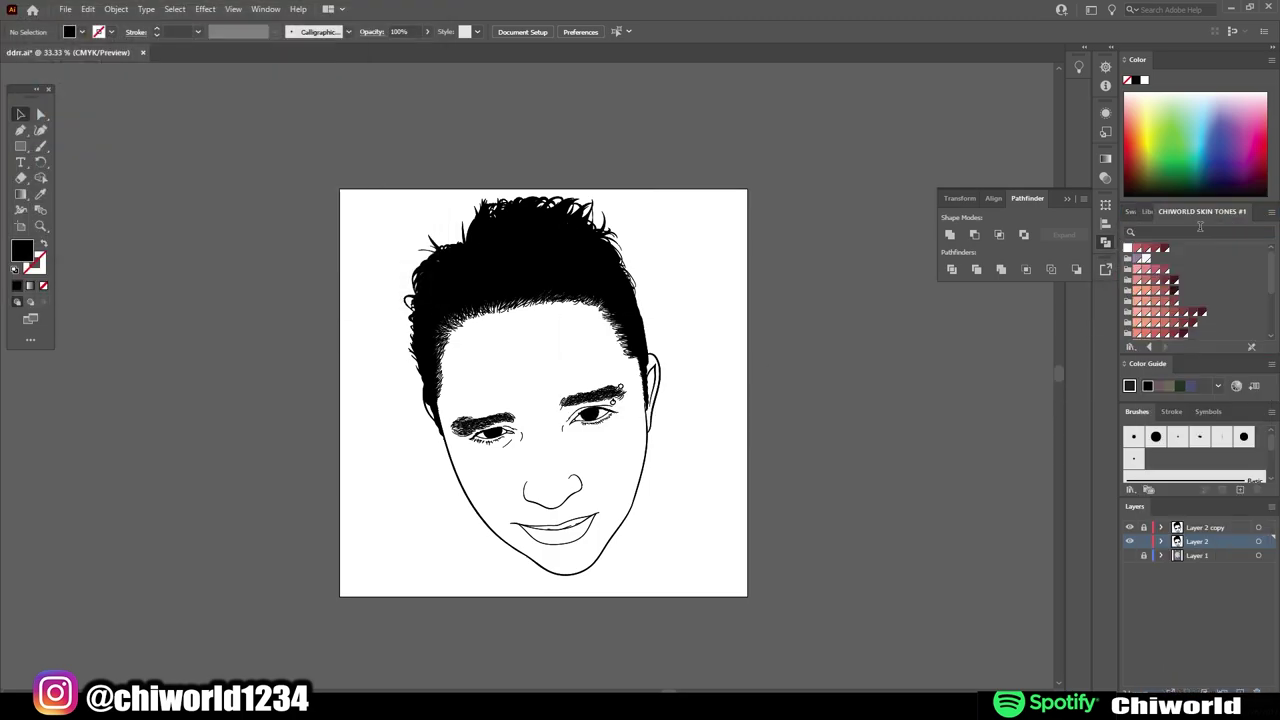
left_click(1134, 307)
key("m")
left_click_drag(365, 158, 729, 607)
left_click(1137, 313)
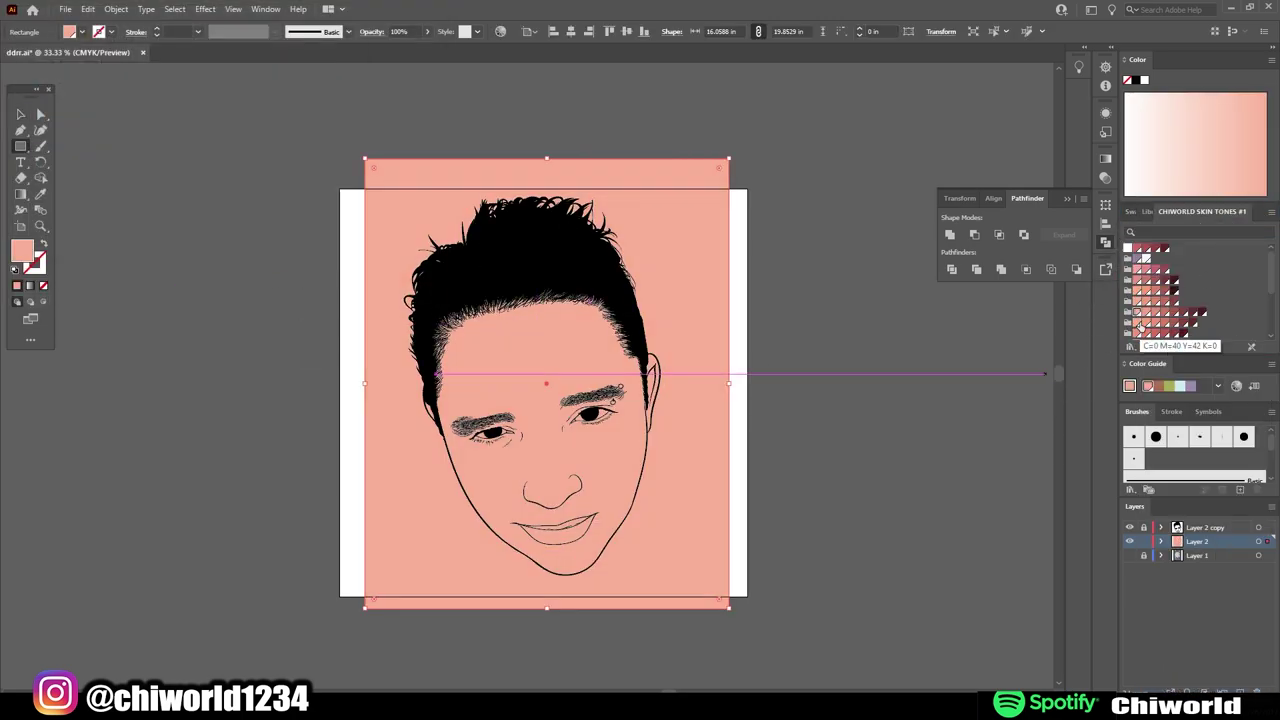
scroll(1140, 320, "down", 1)
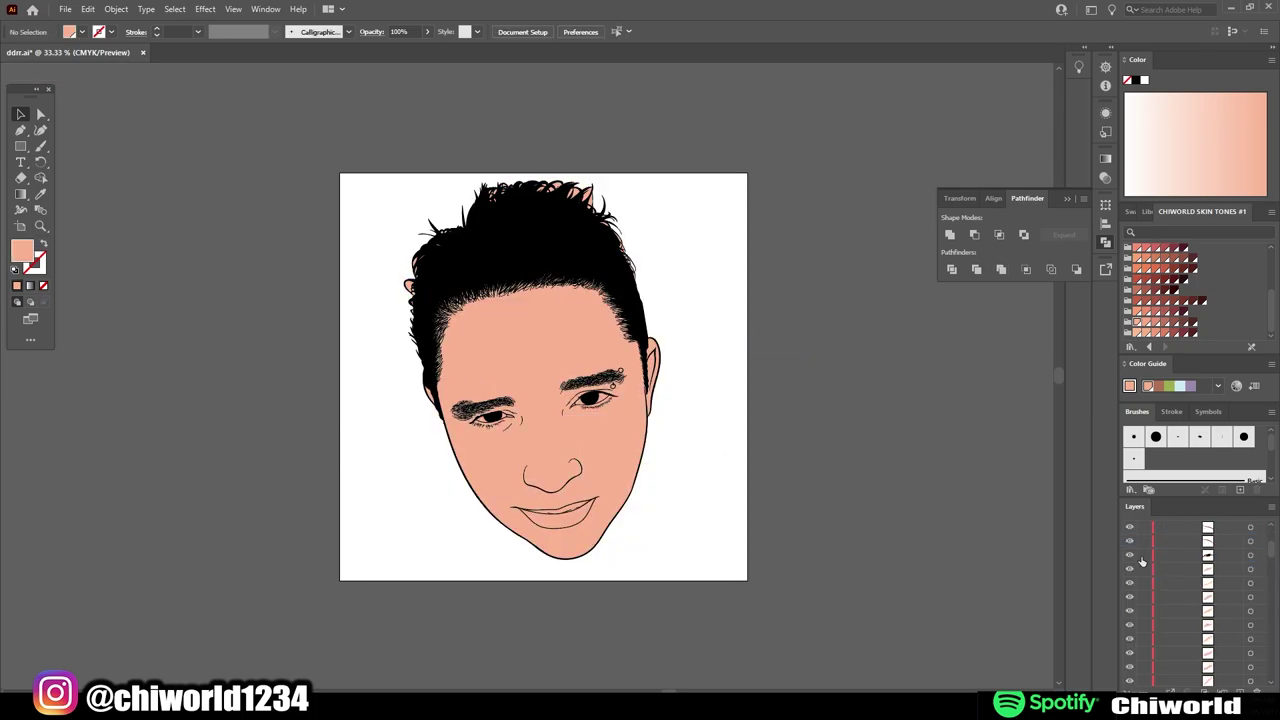
- Inside the artwork group, fill the upper lip darker pink and the lower lip lighter pink
key("ctrl+=")
double_click(624, 305)
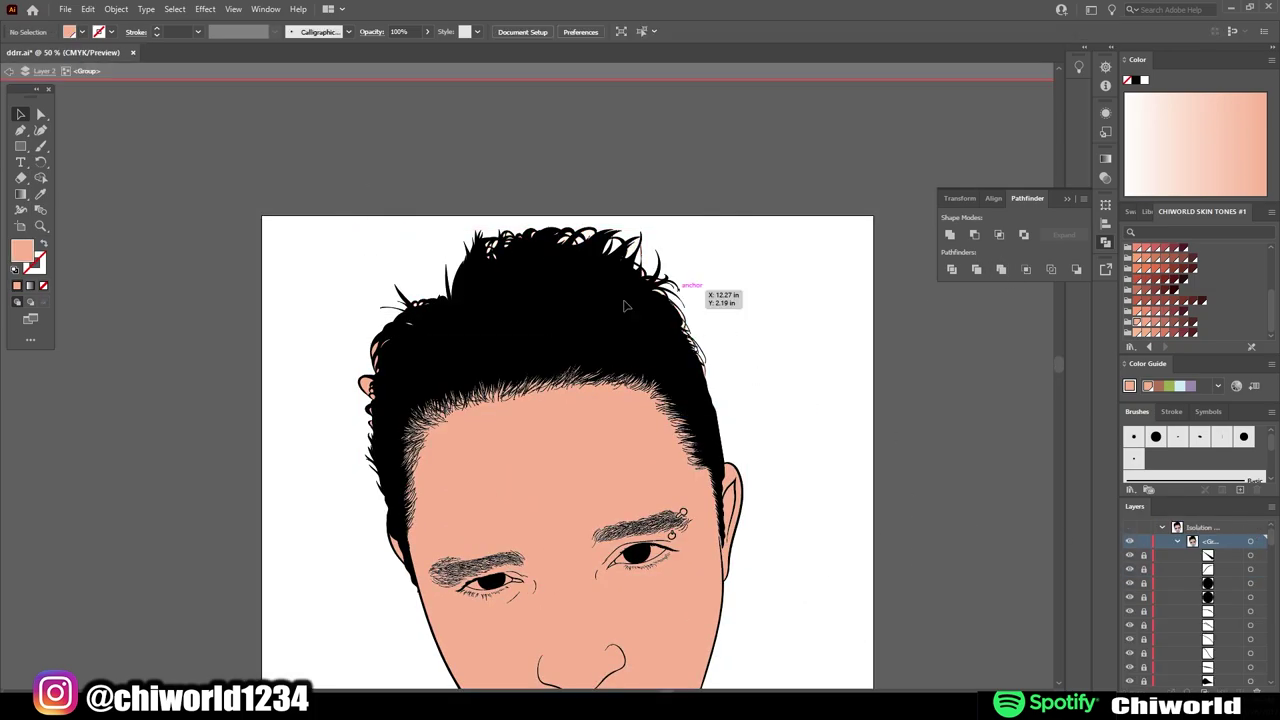
scroll(624, 305, "down", 2)
key("ctrl+=")
key("ctrl+=")
left_click(664, 342)
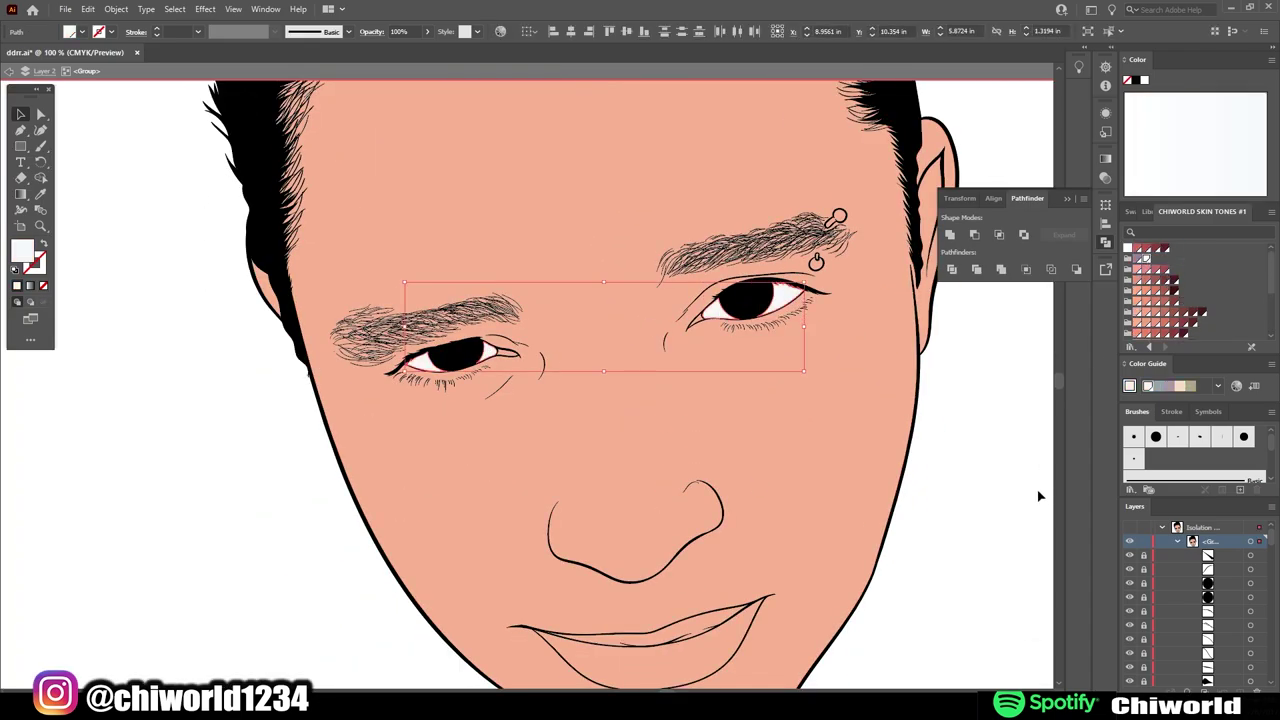
key("ctrl+=")
scroll(835, 490, "down", 5)
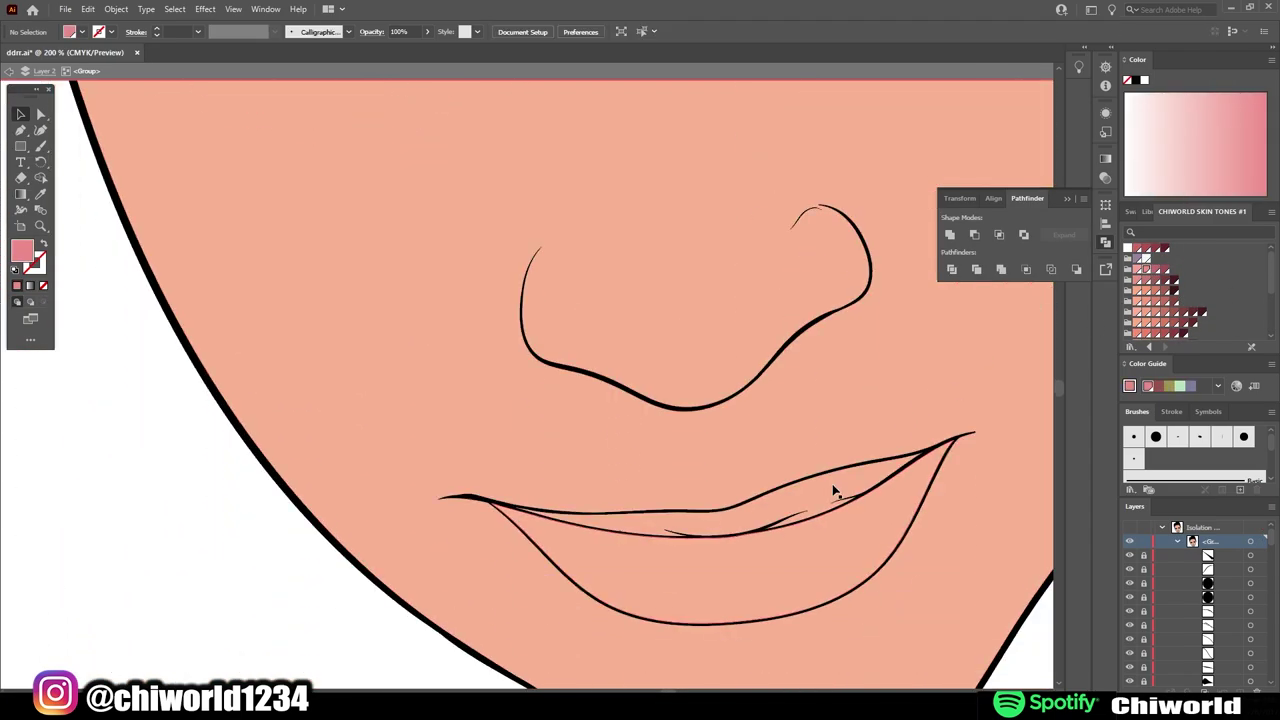
left_click(835, 490)
left_click(851, 560)
key("ctrl+minus")
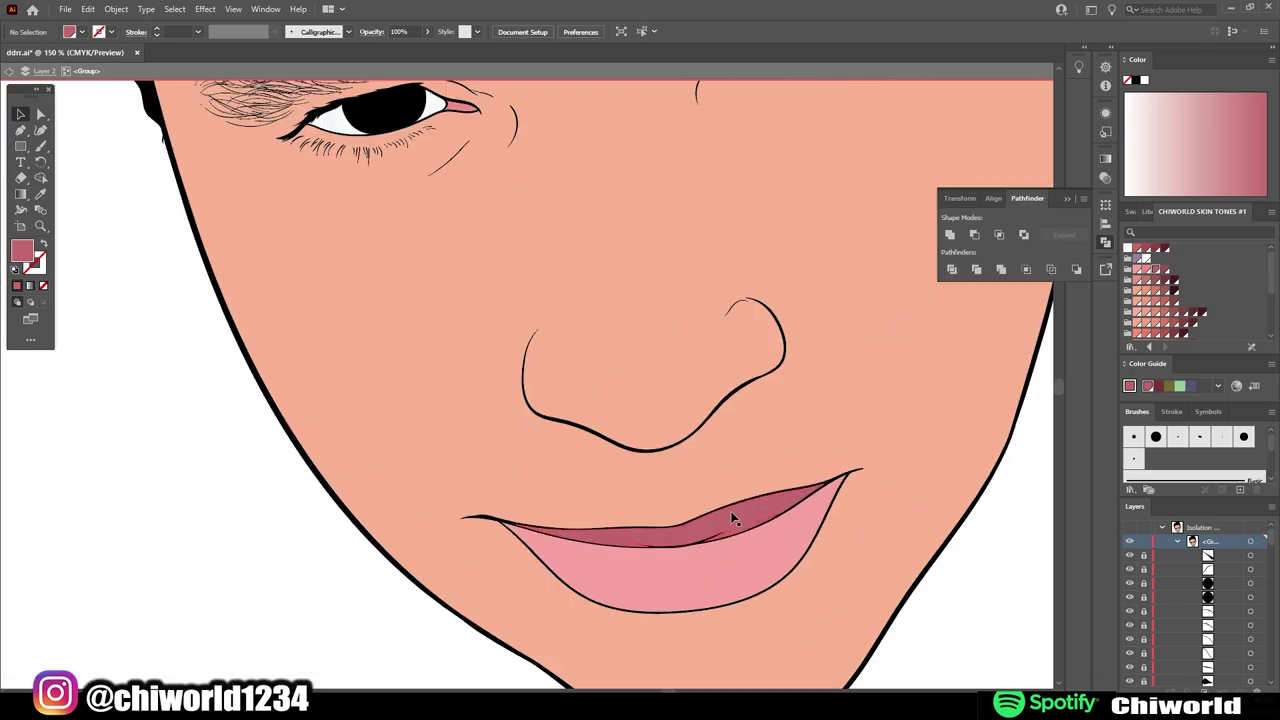
- Isolate the face group and give the eyebrow piercing a lavender fill via the Color Picker
key("ctrl+0")
key("Escape")
right_click(686, 203)
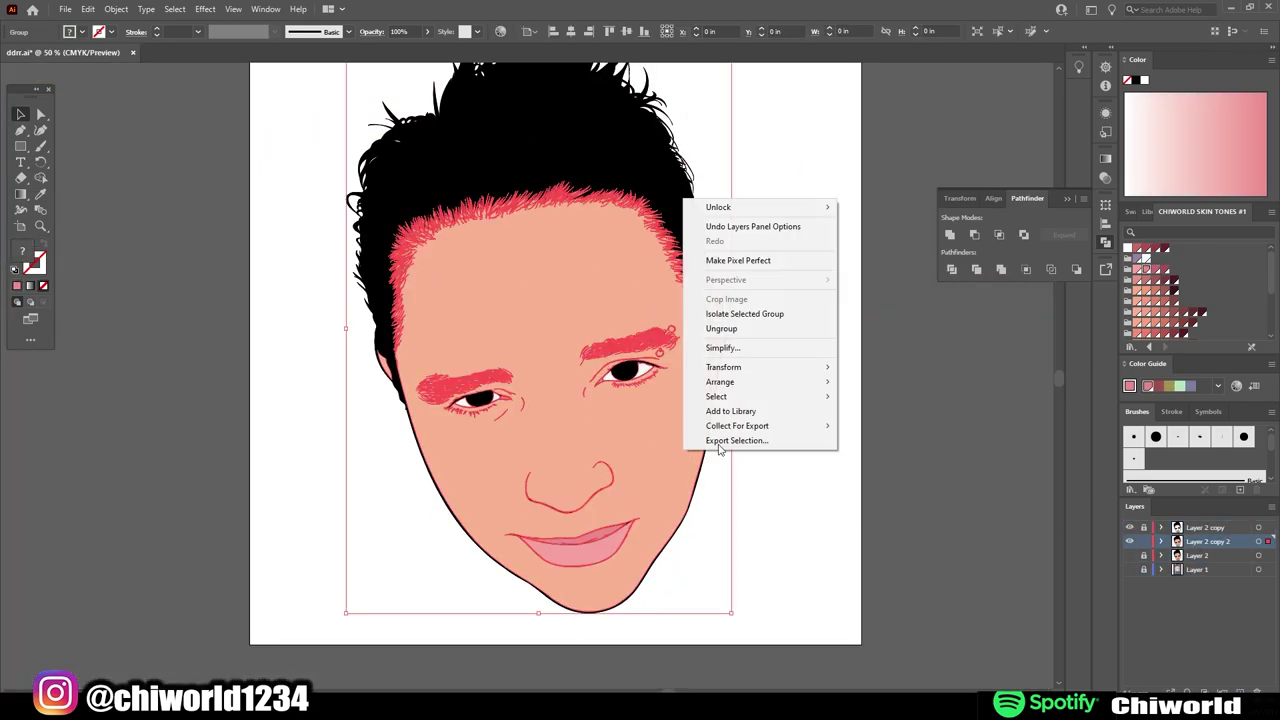
left_click(744, 313)
scroll(530, 360, "up", 2)
scroll(398, 428, "up", 2)
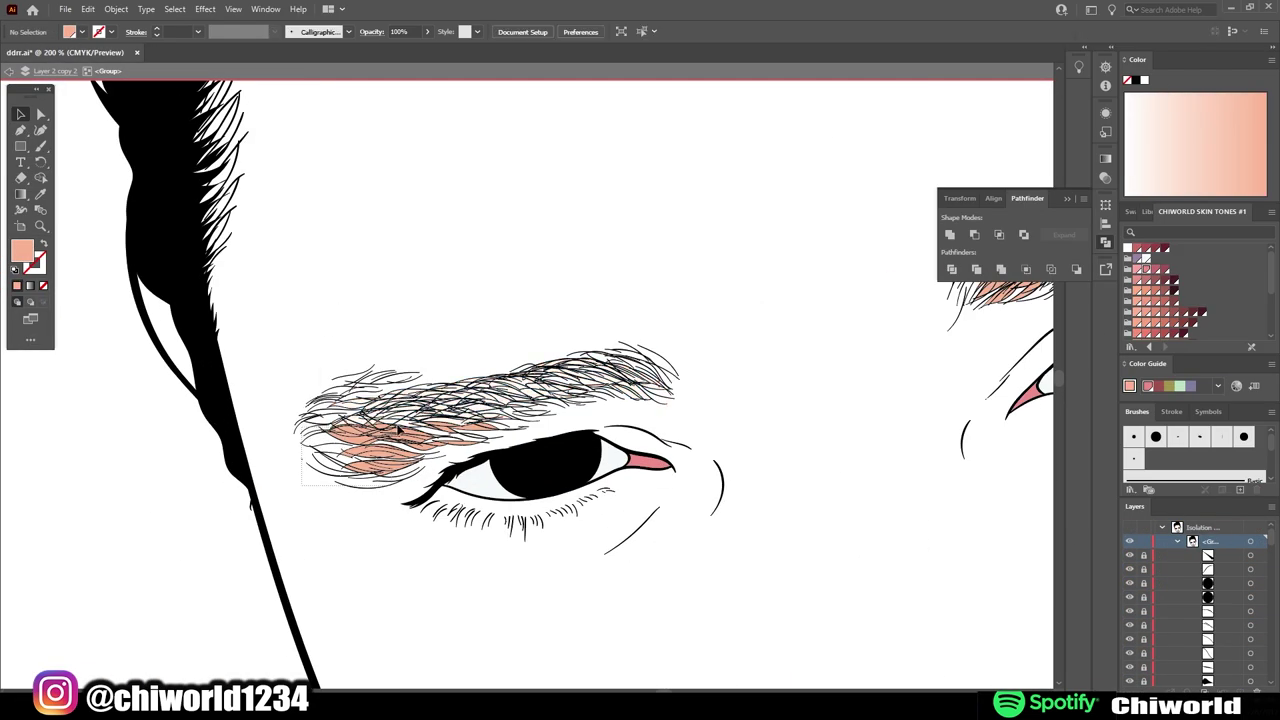
scroll(398, 428, "down", 2)
scroll(619, 397, "up", 2)
scroll(547, 348, "up", 4)
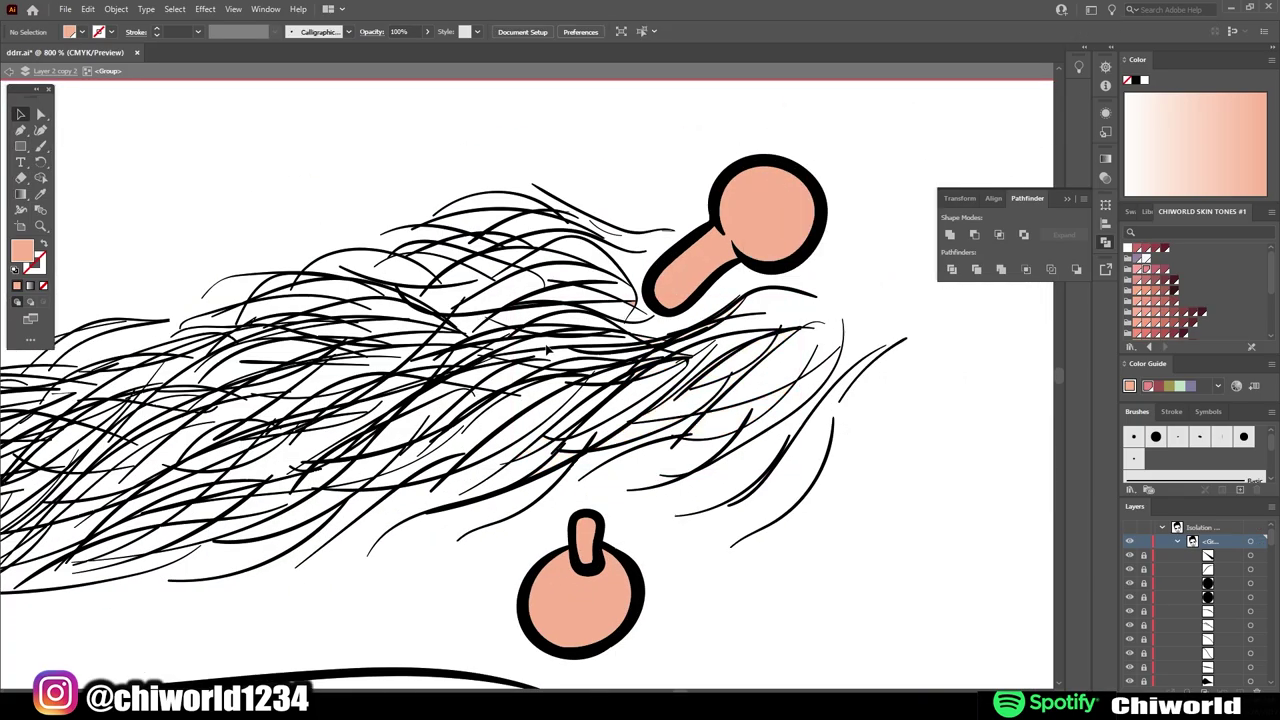
key("ctrl+a")
double_click(22, 250)
left_click(777, 271)
key("Escape")
key("ctrl+0")
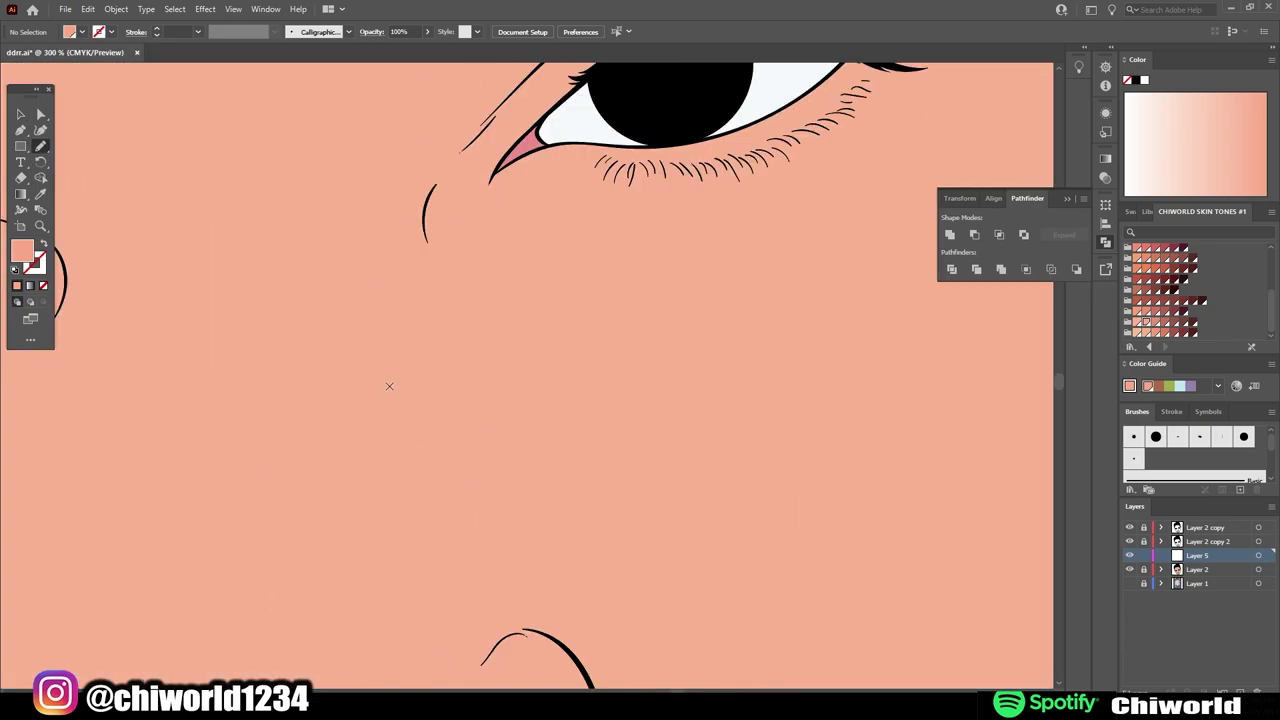
- Pencil peach shading shapes beside the eye, down the nose side and along the right nostril
scroll(389, 386, "up", 5)
left_click_drag(542, 335, 623, 277)
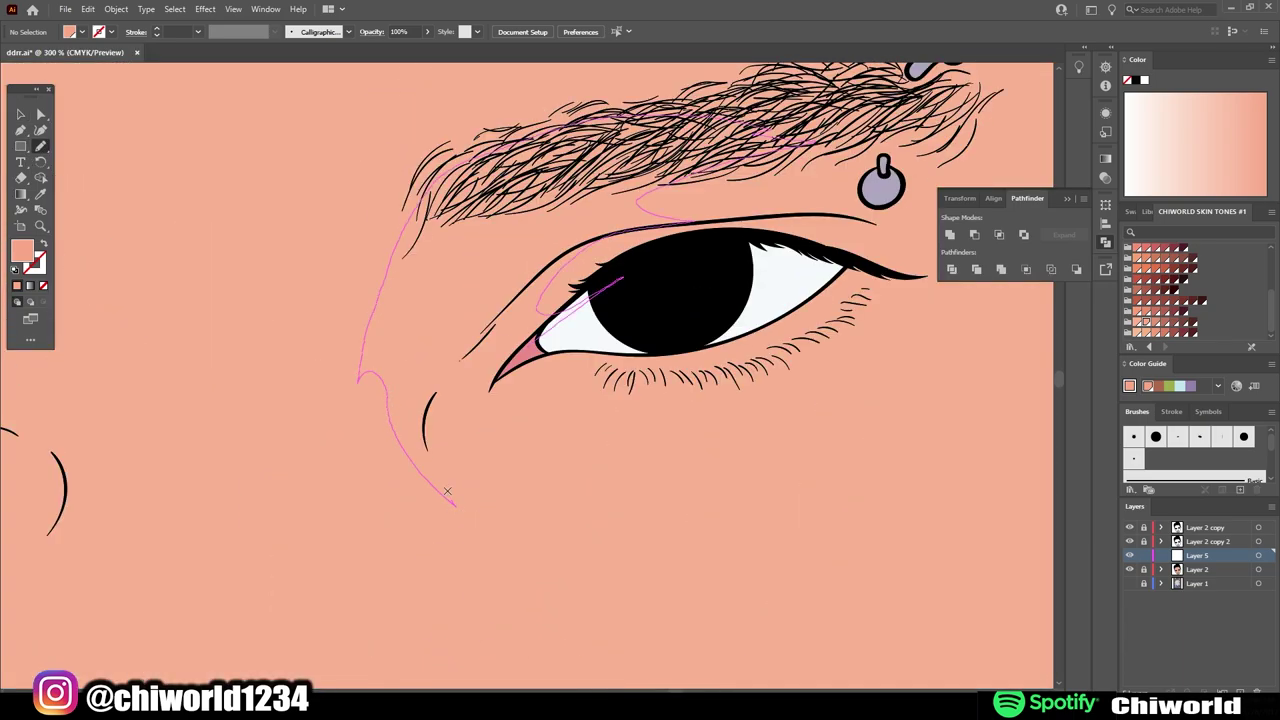
mouse_move(485, 379)
left_mouse_down()
mouse_move(540, 262)
mouse_move(520, 235)
left_mouse_up()
key("ctrl+minus")
scroll(445, 589, "down", 5)
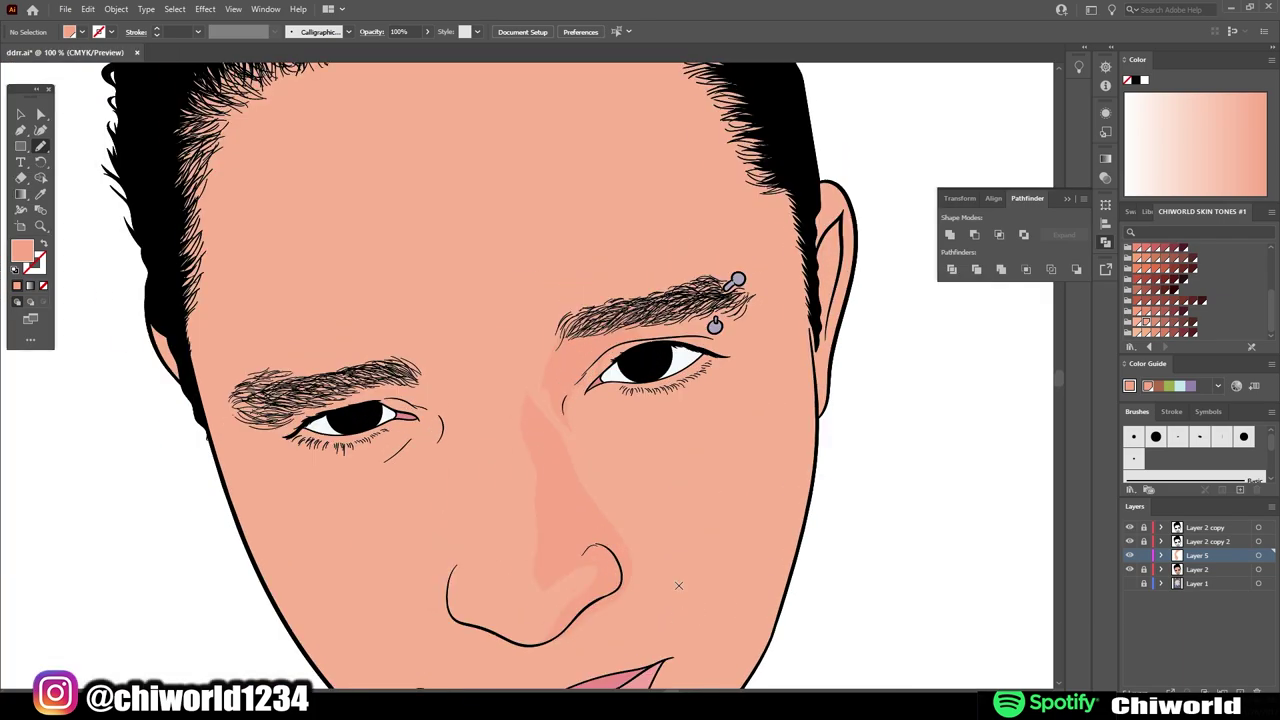
scroll(467, 378, "down", 5)
key("ctrl+0")
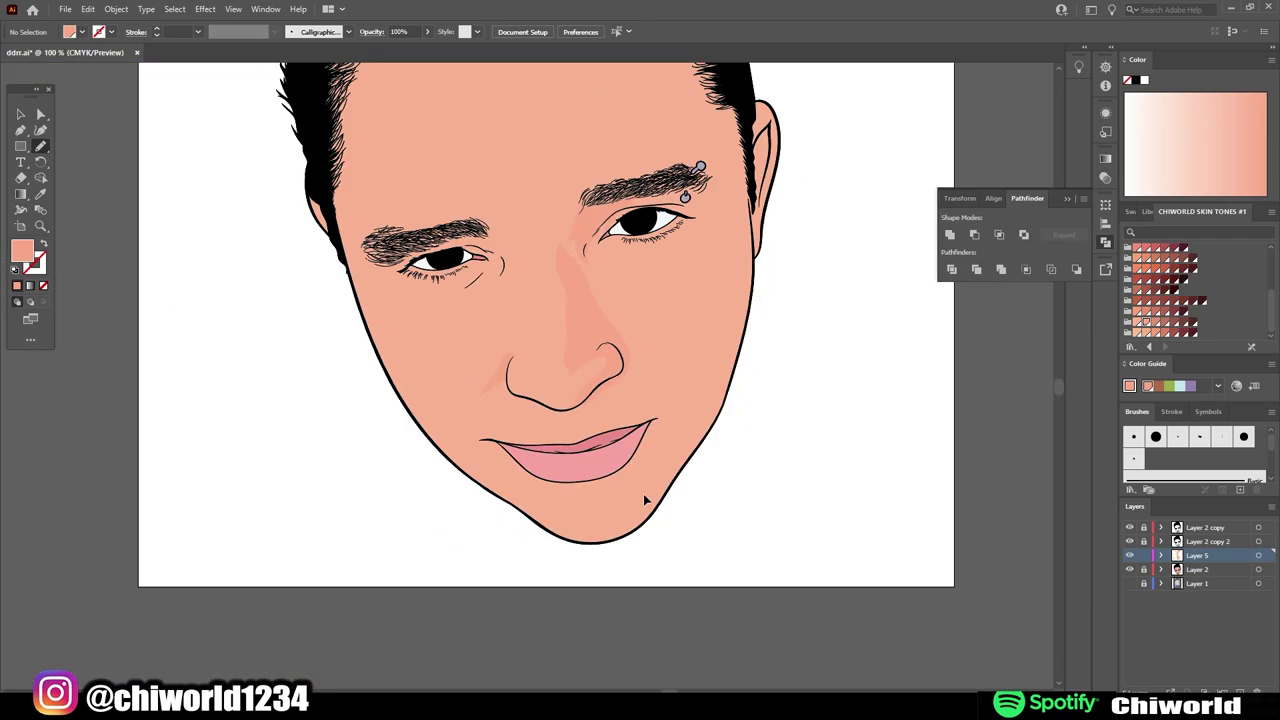
key("ctrl+plus")
left_click_drag(578, 368, 517, 424)
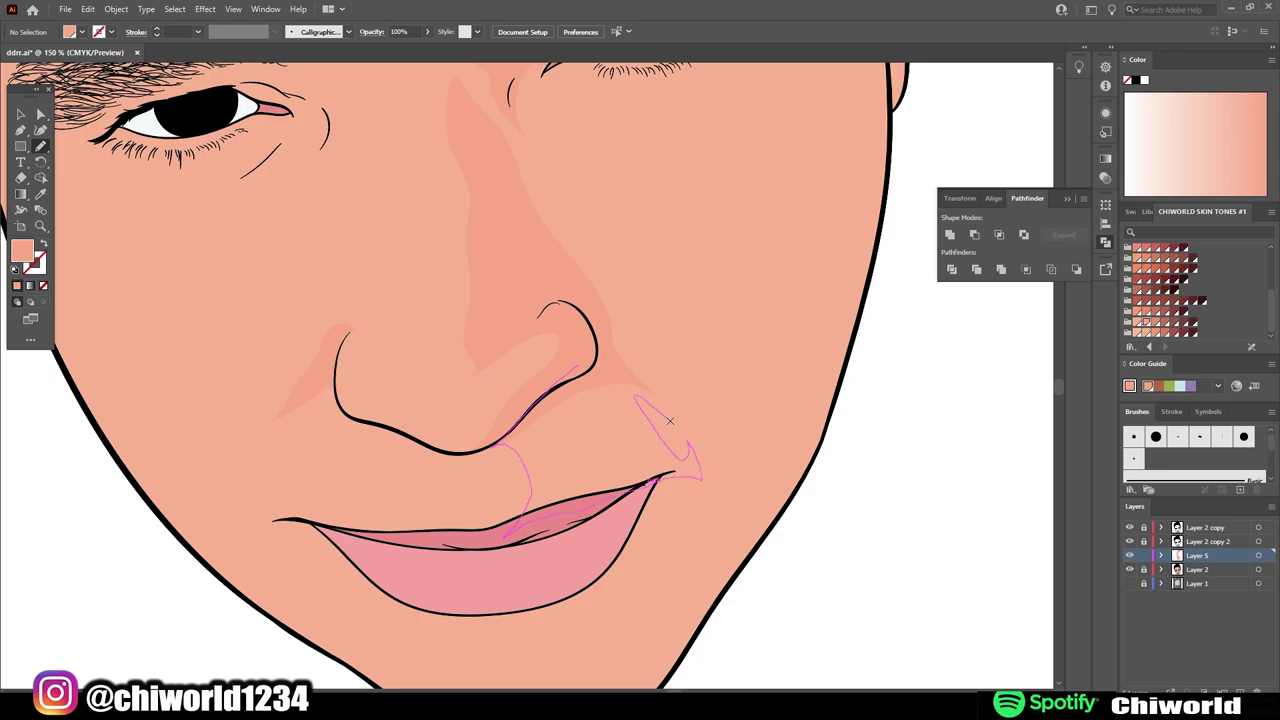
left_click_drag(670, 420, 668, 424)
- Review the nose shading at several zoom levels, then try and undo a lower-lip highlight stroke
scroll(686, 594, "up", 2)
scroll(686, 594, "up", 1)
scroll(795, 600, "down", 1)
scroll(774, 570, "down", 4)
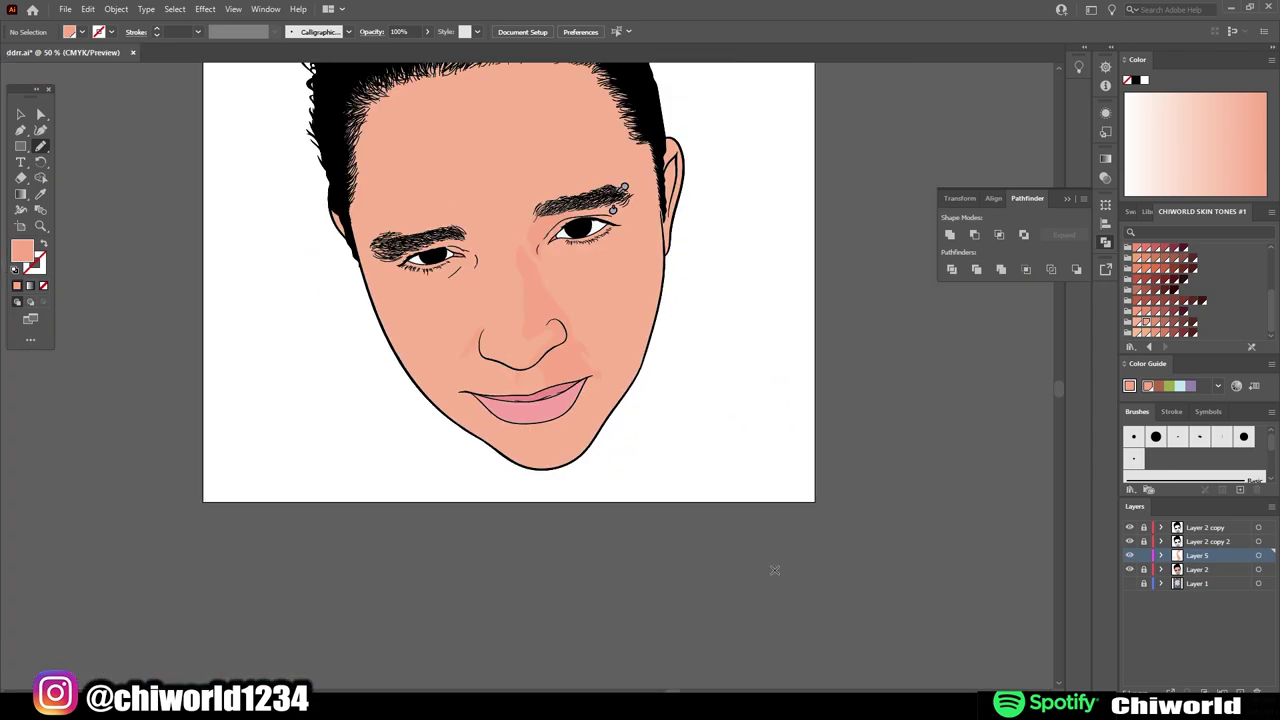
key("ctrl+plus")
key("ctrl+plus")
key("ctrl+plus")
scroll(789, 466, "down", 3)
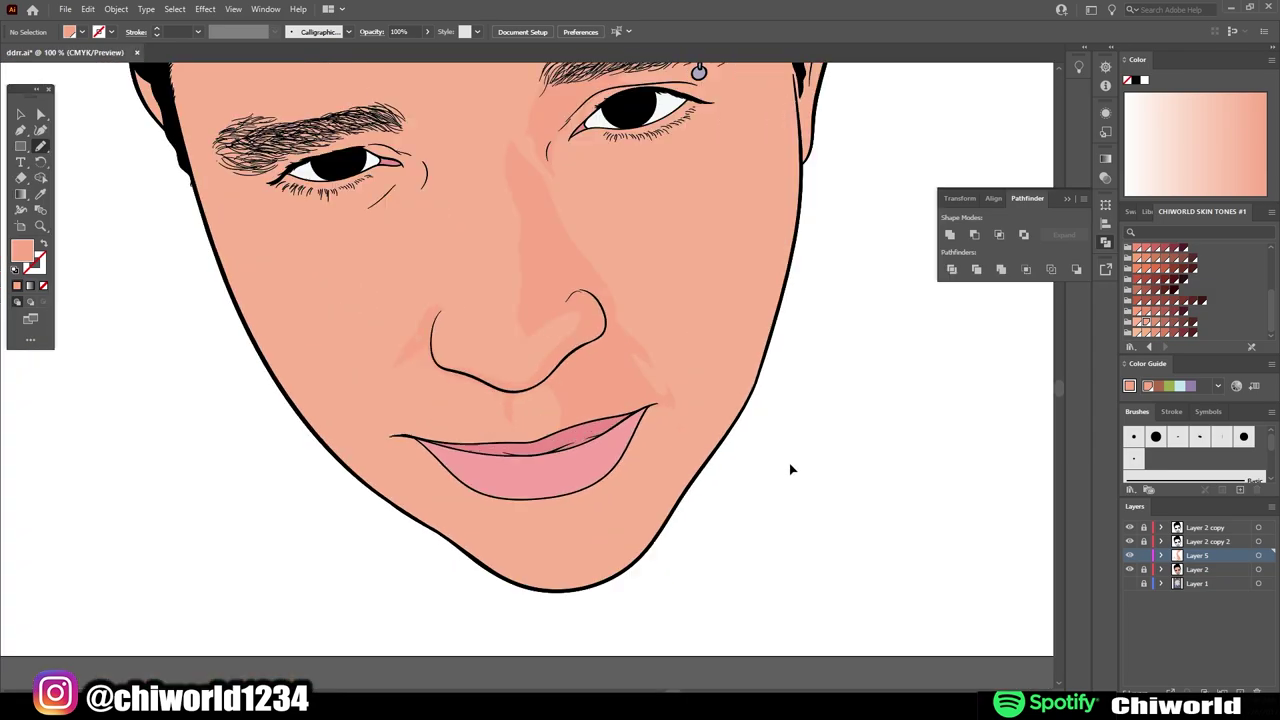
scroll(463, 337, "up", 2)
key("ctrl+0")
key("ctrl+plus")
key("ctrl+plus")
key("ctrl+plus")
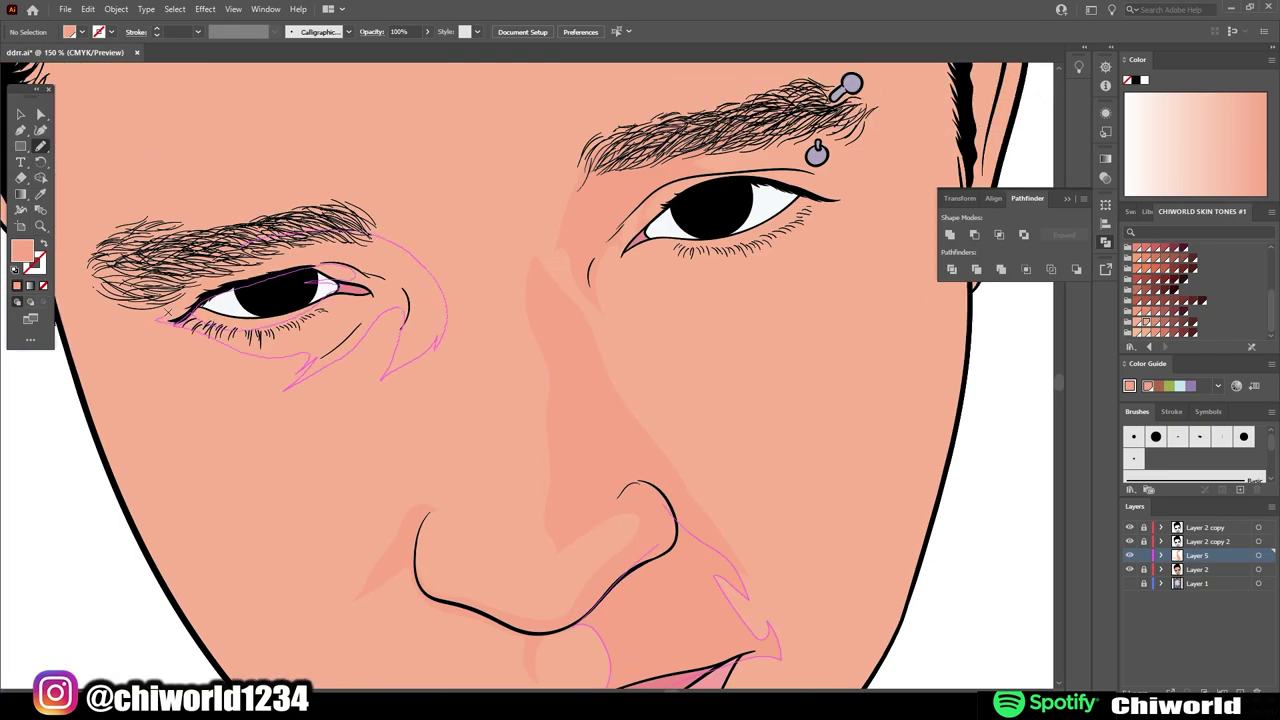
key("ctrl+0")
key("ctrl+plus")
key("ctrl+plus")
key("ctrl+plus")
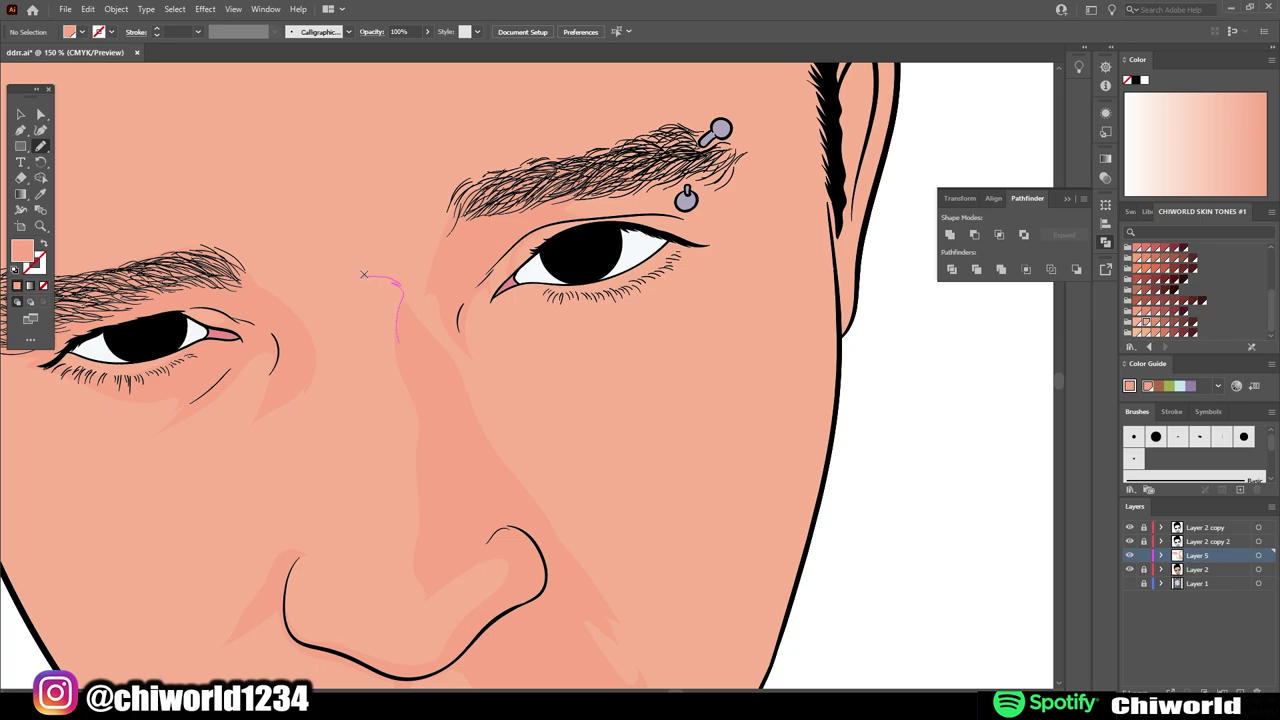
key("ctrl+0")
scroll(746, 431, "up", 2)
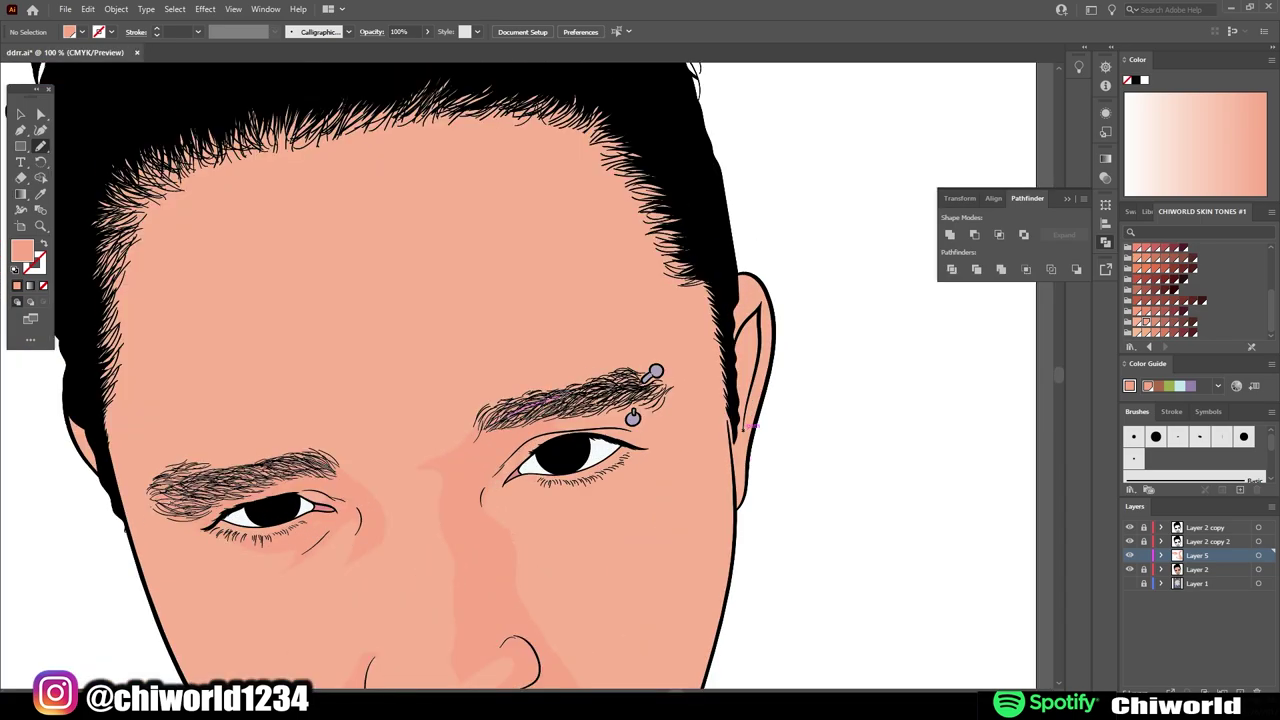
key("ctrl+0")
scroll(500, 471, "up", 3)
left_click_drag(545, 330, 389, 431)
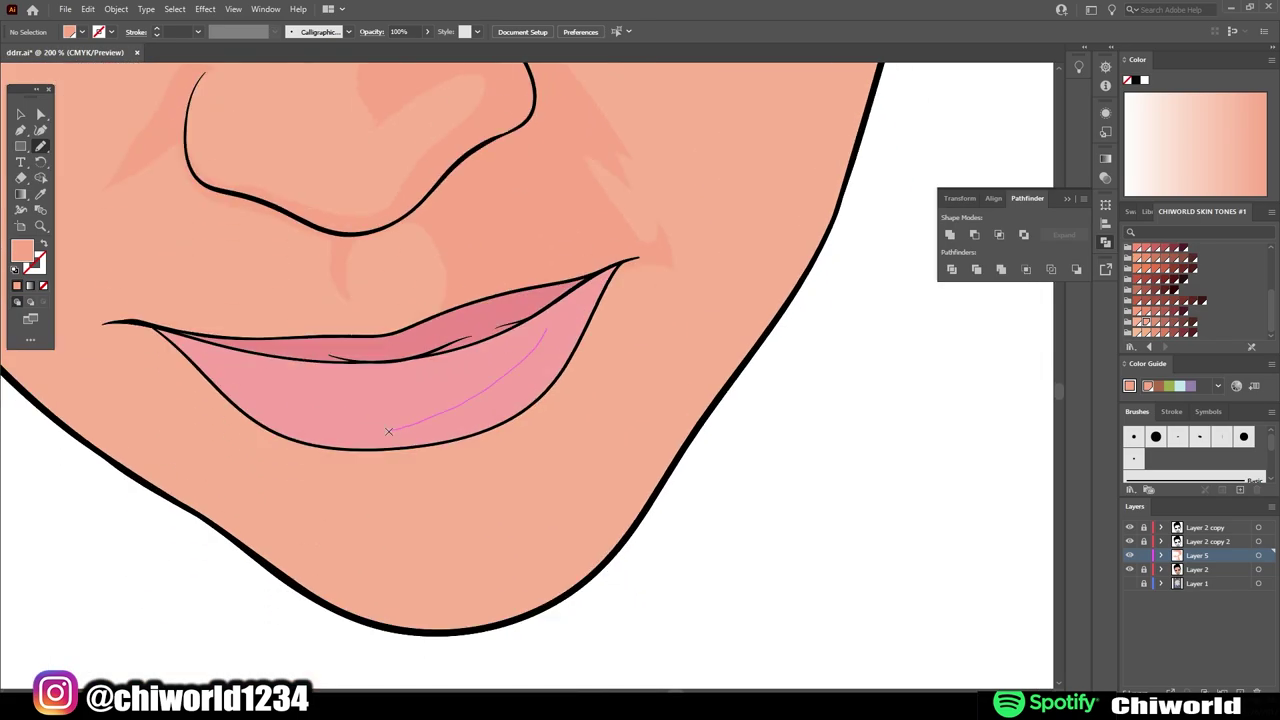
key("ctrl+0")
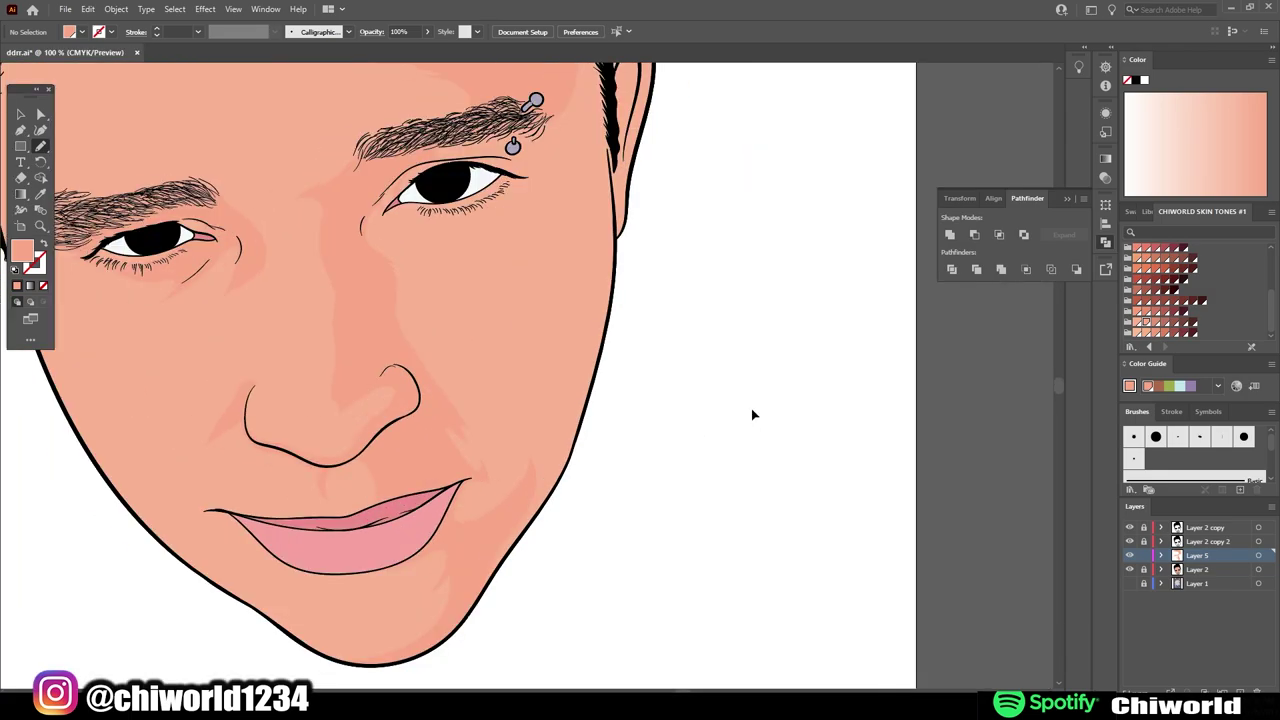
- Draw a cheek shadow from the eye to the lip corner and review the whole face
scroll(480, 518, "up", 2)
left_click_drag(470, 519, 503, 516)
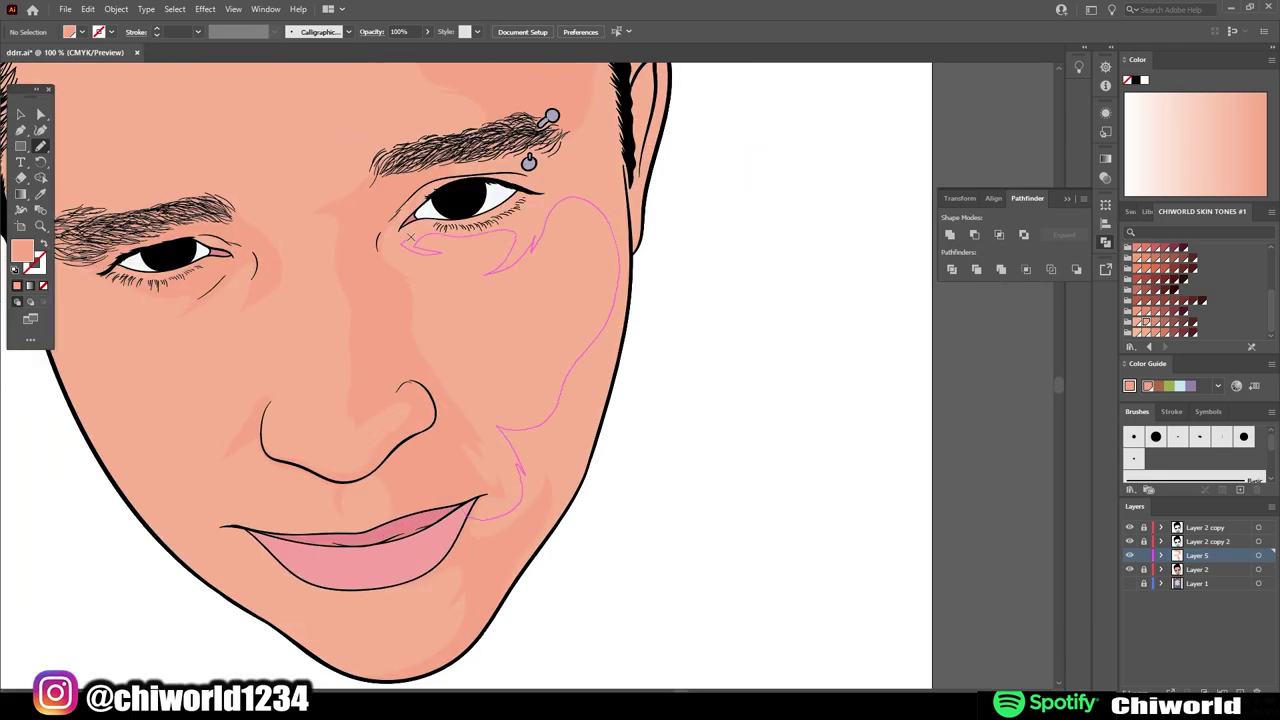
scroll(651, 657, "up", 2)
scroll(651, 657, "up", 1)
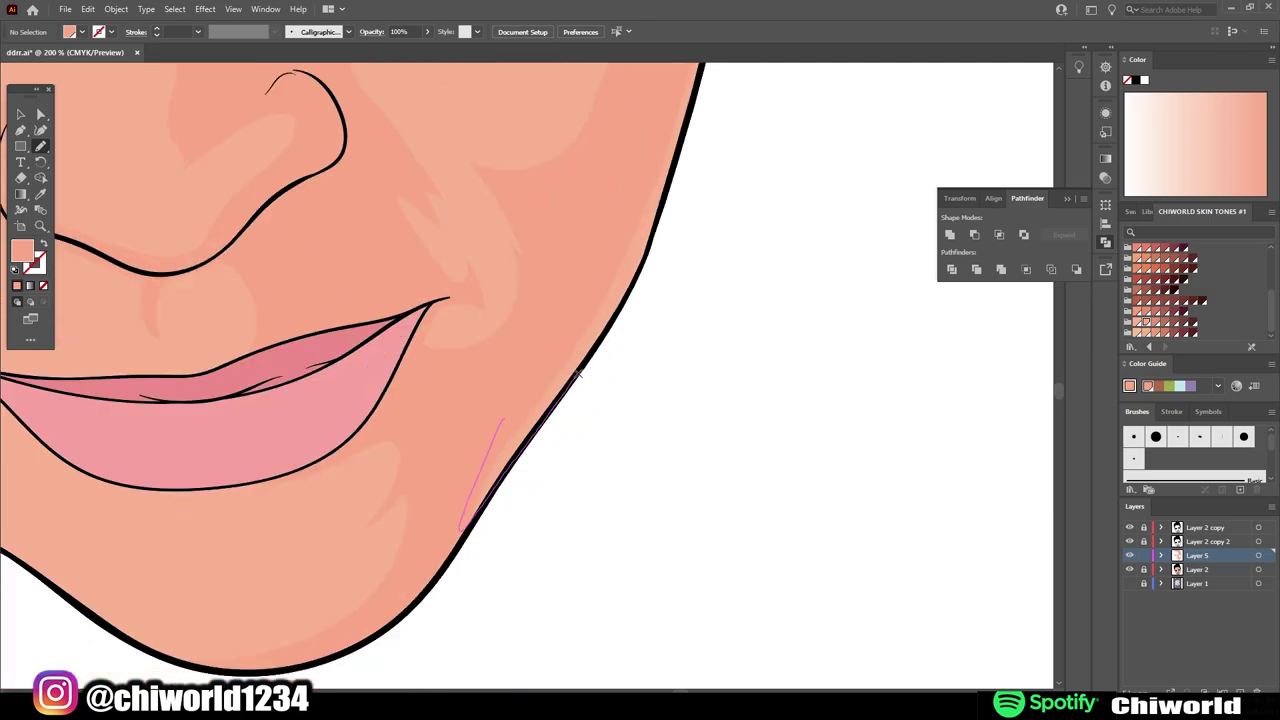
scroll(657, 491, "up", 2)
scroll(657, 491, "up", 2)
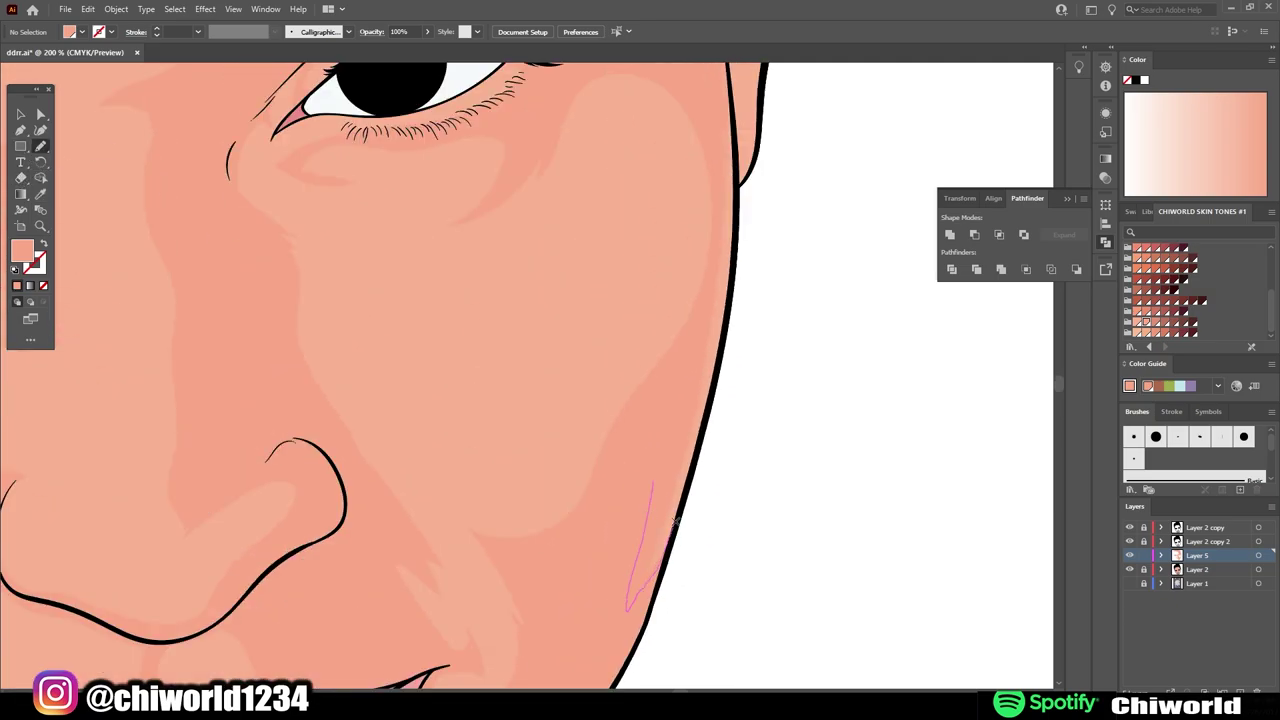
scroll(704, 462, "up", 5)
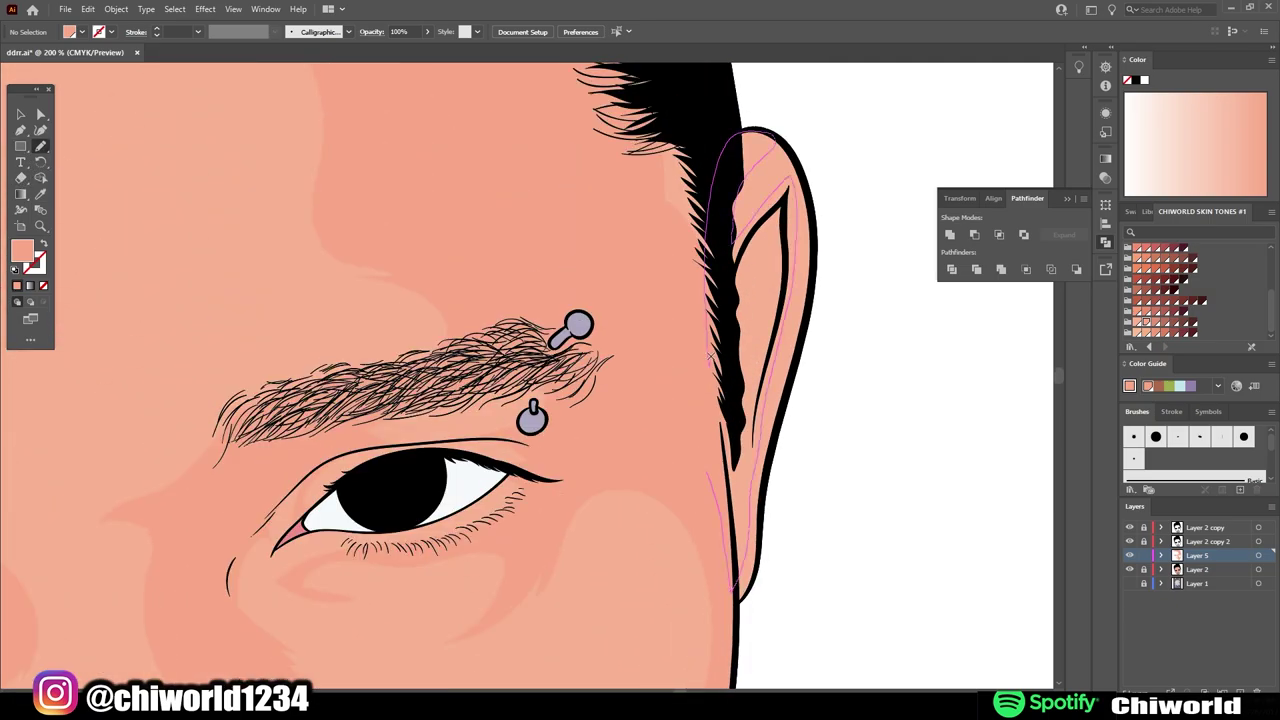
key("ctrl+0")
scroll(881, 599, "up", 2)
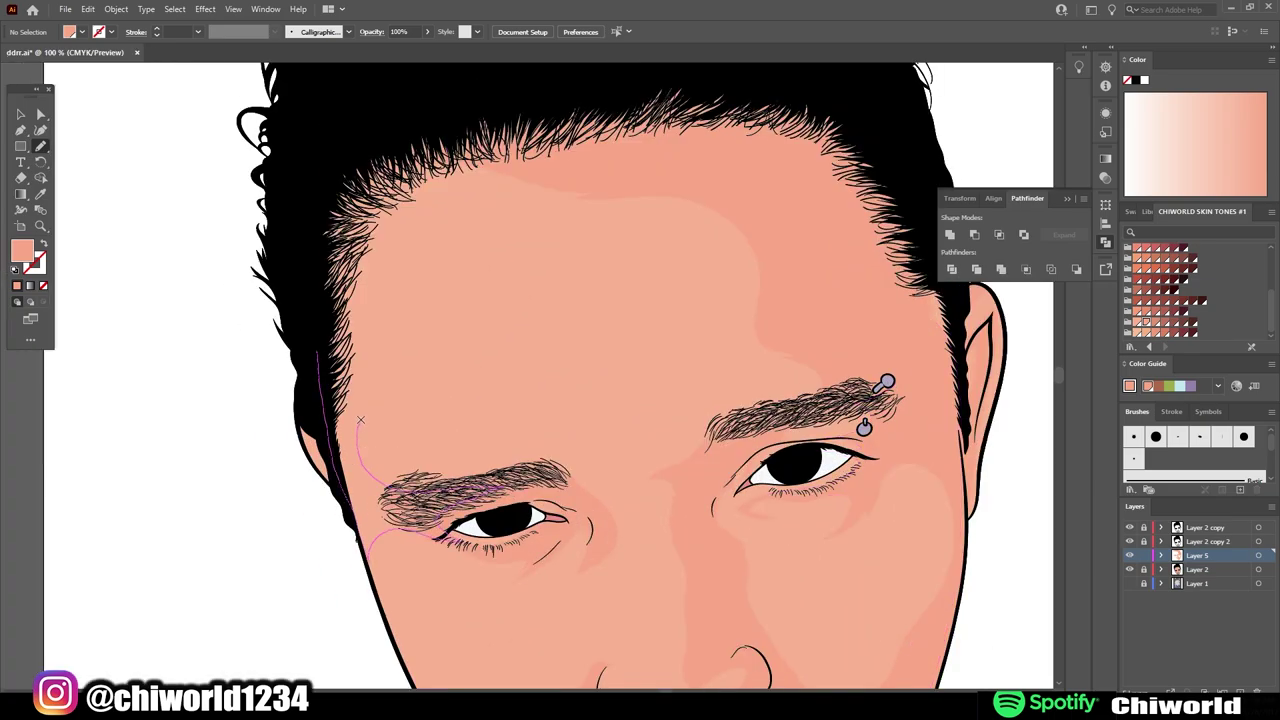
scroll(360, 420, "down", 1)
key("ctrl+0")
scroll(749, 549, "up", 3)
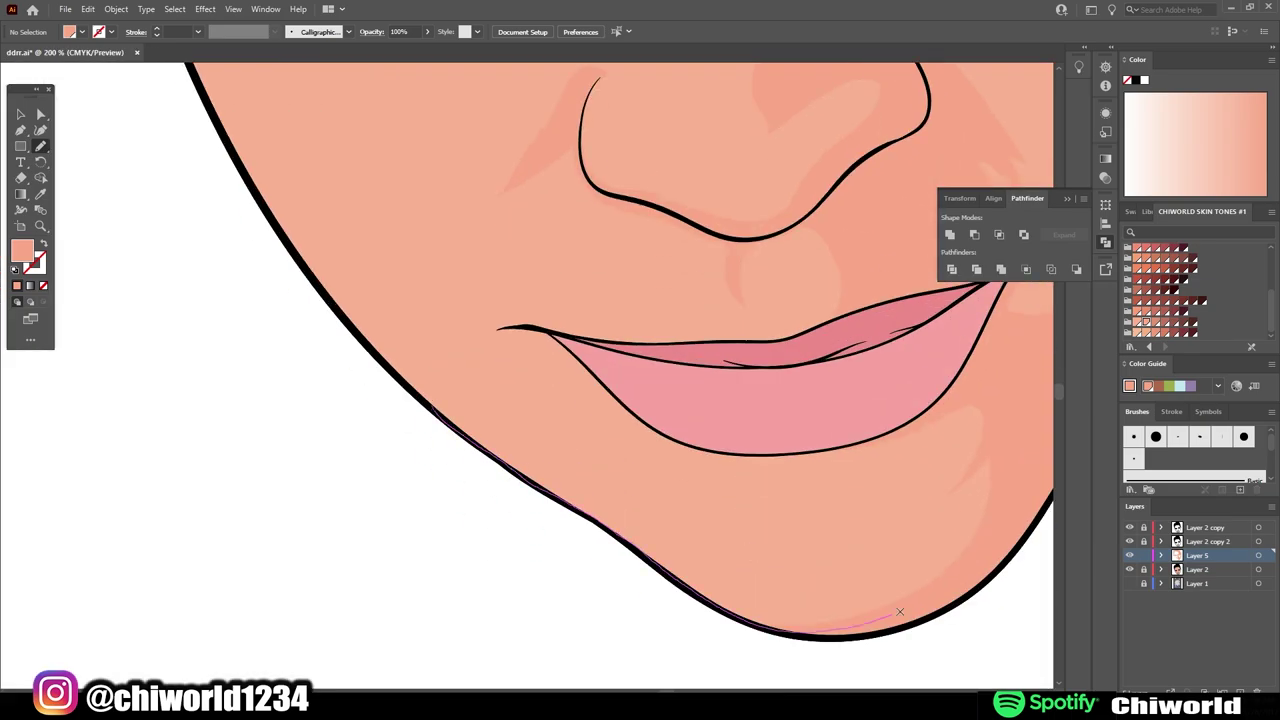
key("ctrl+0")
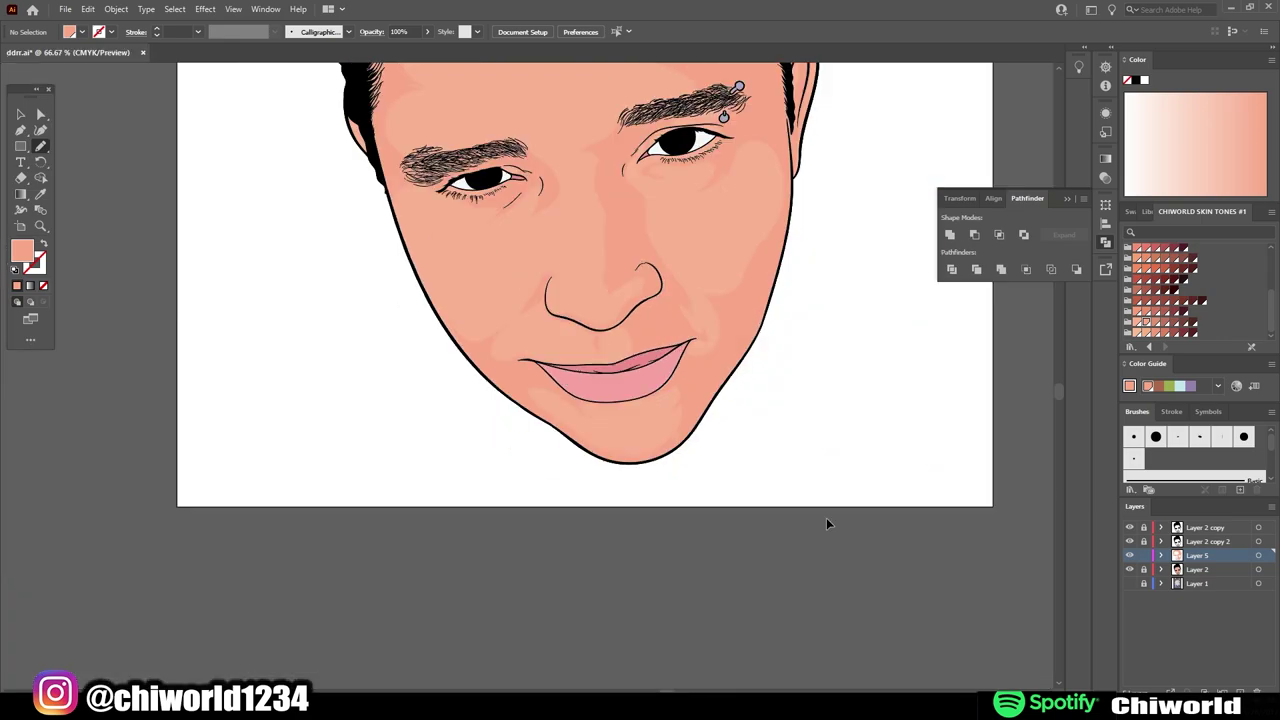
scroll(335, 510, "up", 3)
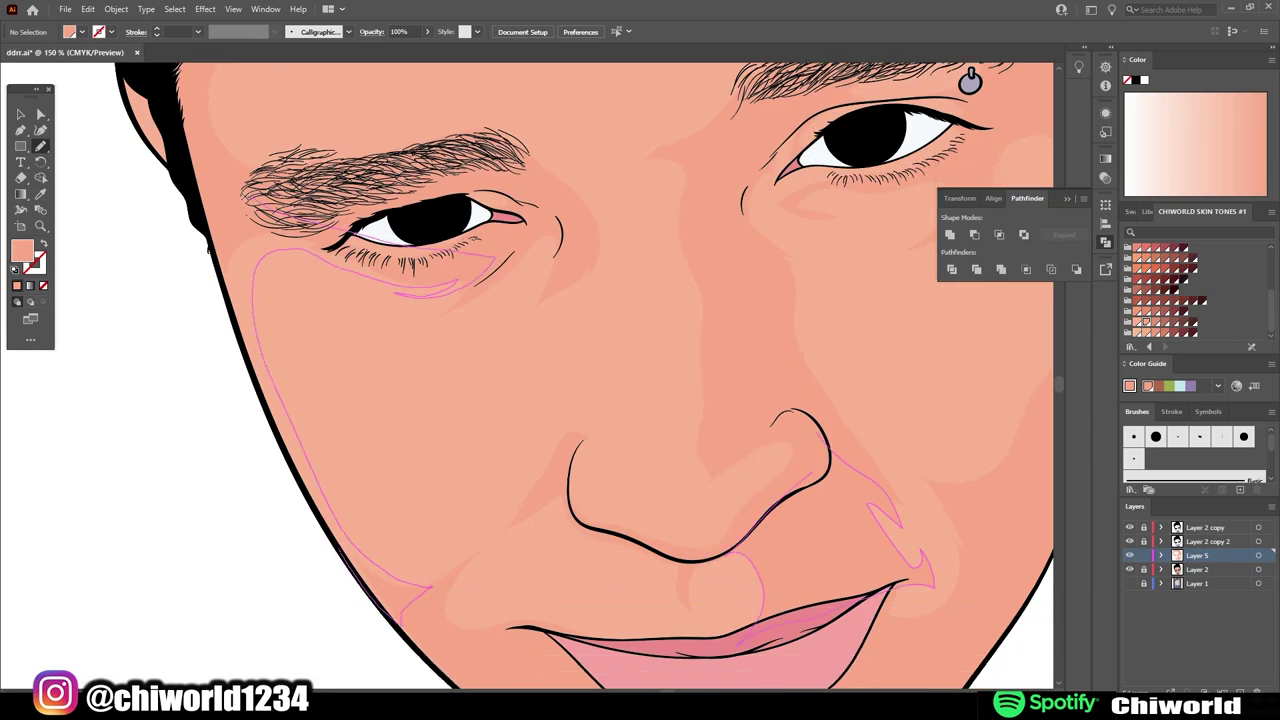
scroll(566, 586, "up", 2)
scroll(652, 608, "down", 1)
key("ctrl+0")
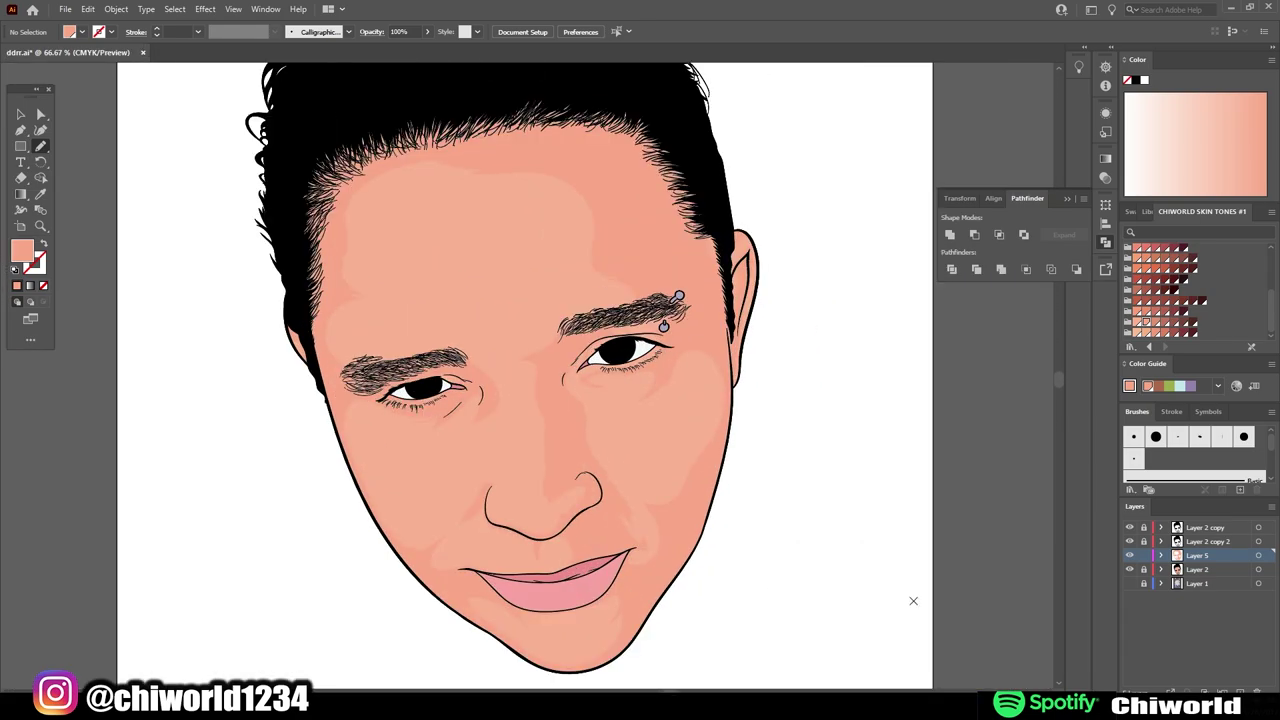
key("ctrl+minus")
key("ctrl+minus")
- Create Layer 6 for the face highlight shapes and inspect them up close
key("ctrl+l")
scroll(570, 590, "up", 3)
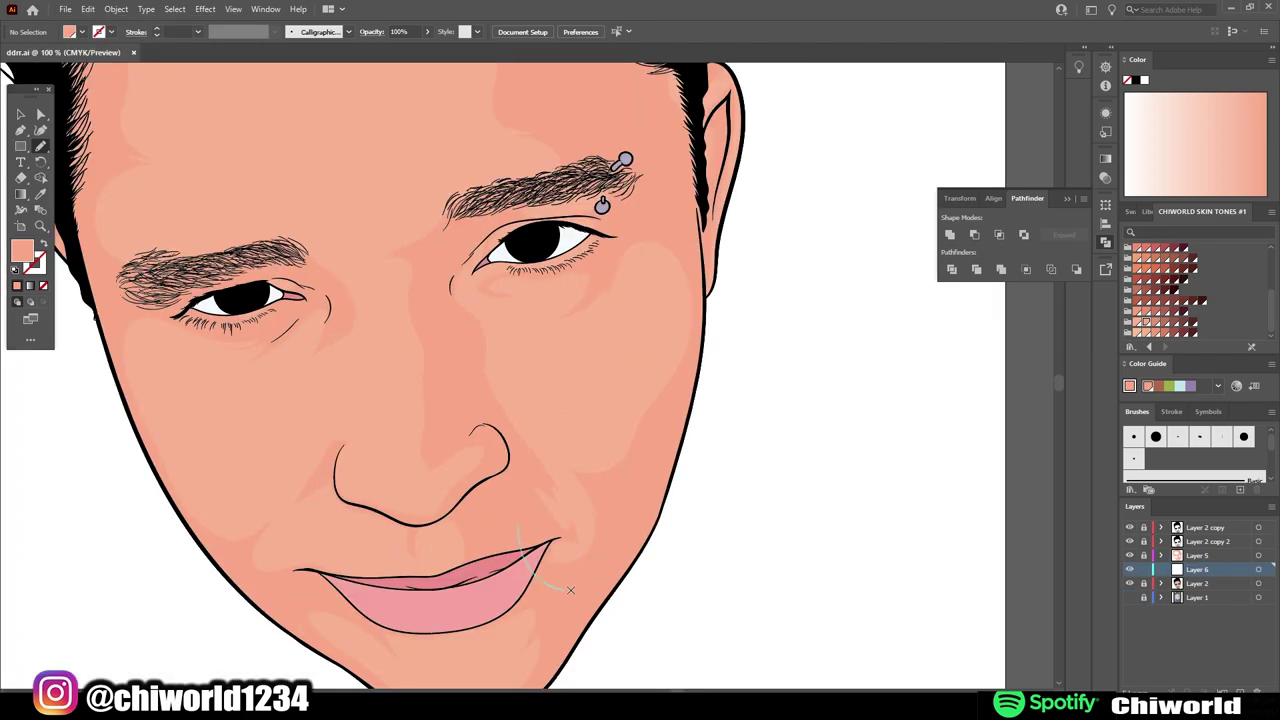
scroll(546, 571, "up", 2)
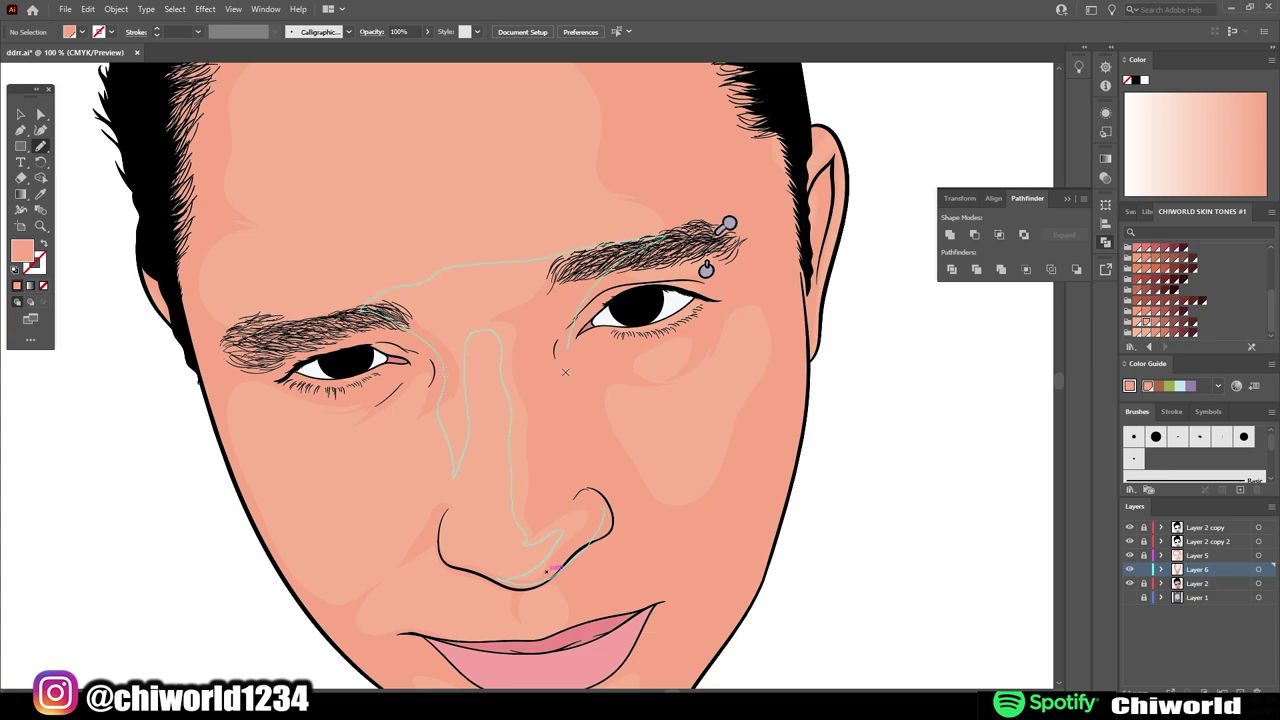
scroll(565, 372, "up", 3)
scroll(507, 582, "down", 3)
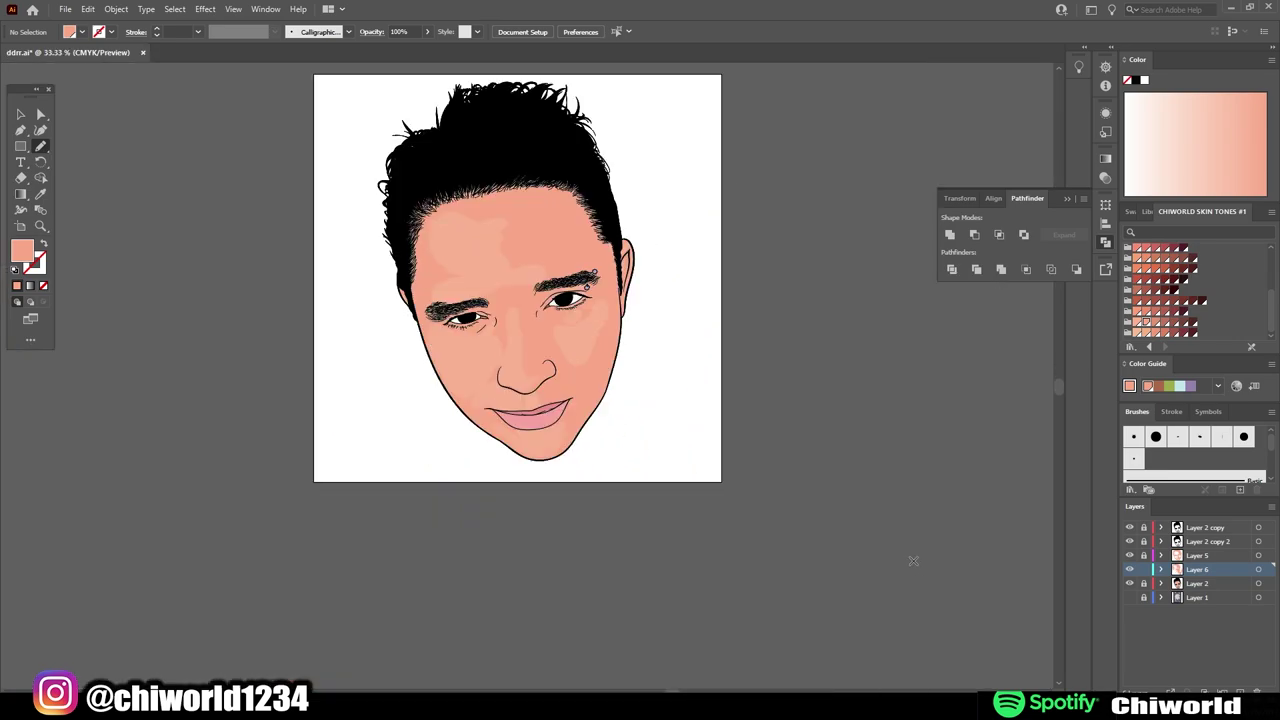
scroll(507, 582, "up", 4)
scroll(613, 480, "up", 3)
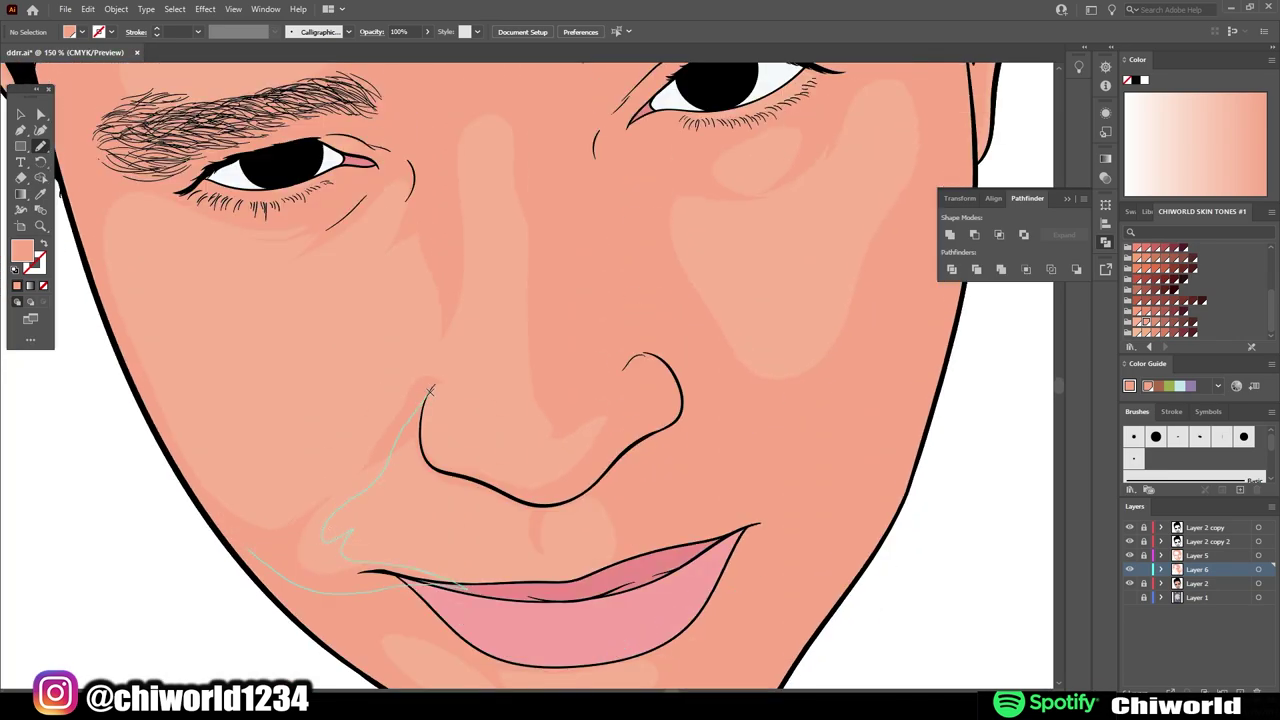
- Select the face highlight group and set its opacity to roughly 30–41% to blend into the skin
key("ctrl+minus")
key("v")
left_click(711, 549)
key("ctrl+minus")
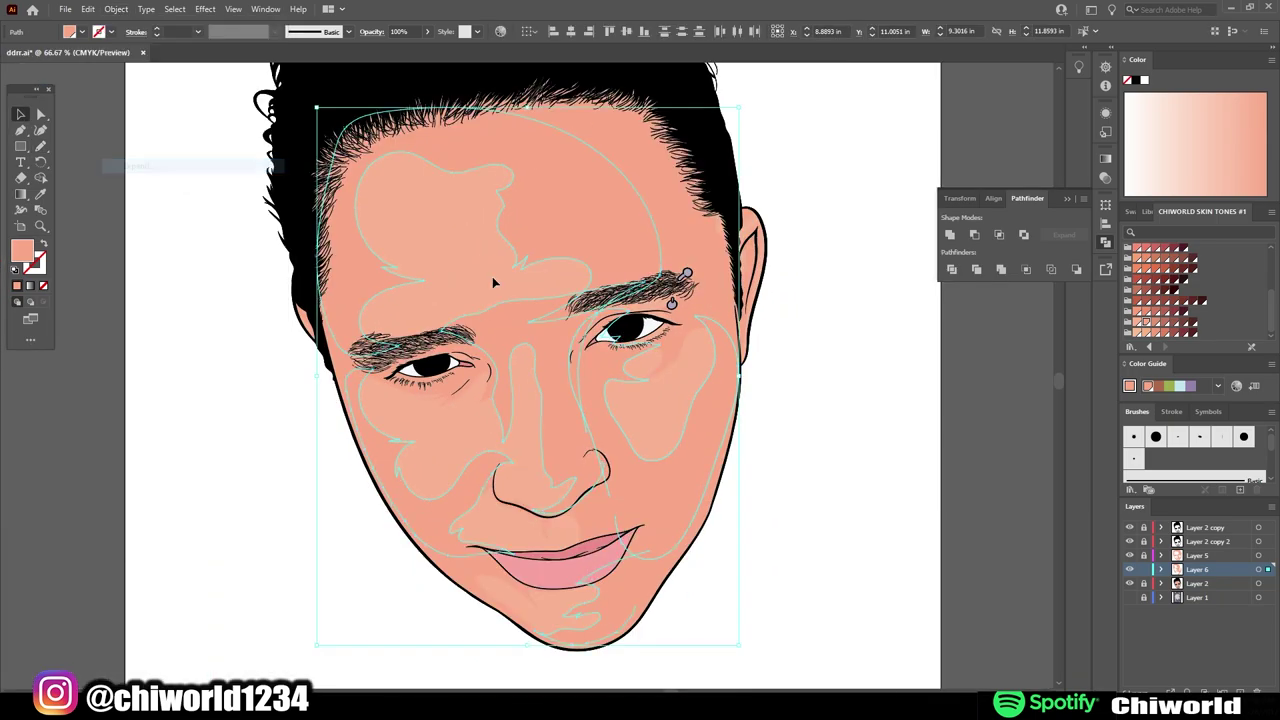
left_click_drag(393, 53, 399, 50)
key("ctrl+plus")
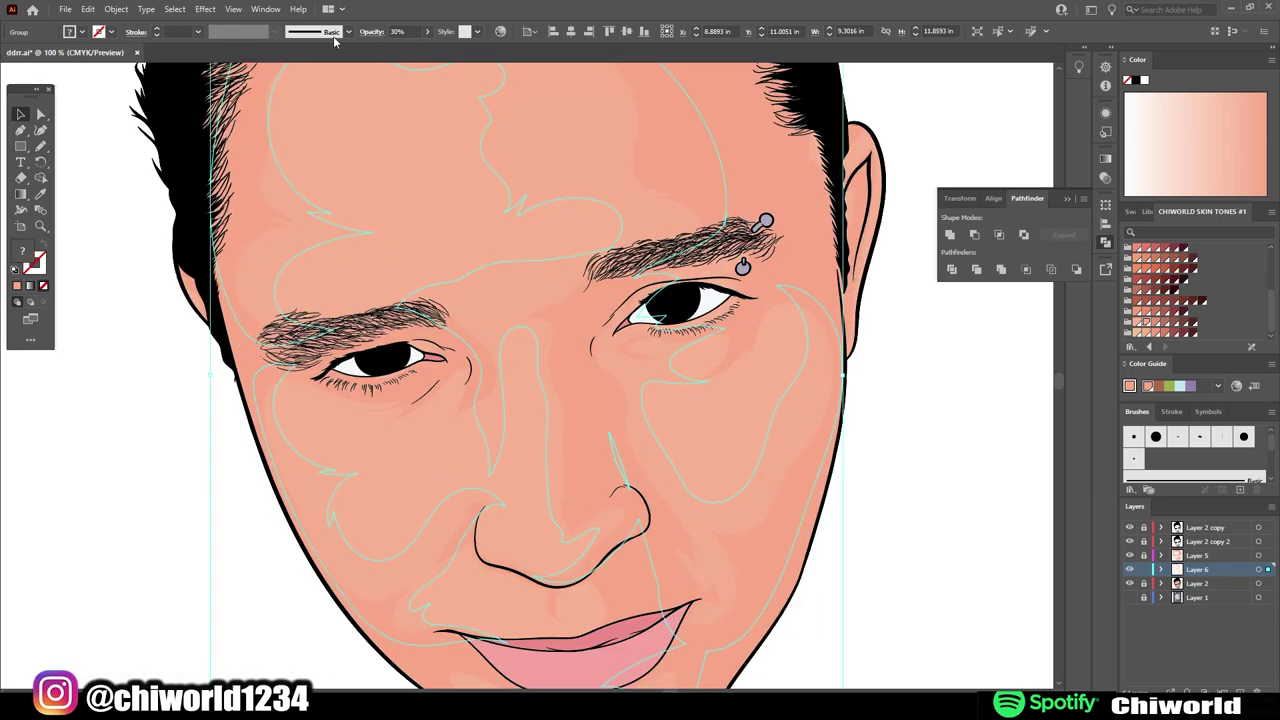
key("ctrl+0")
left_click(903, 453)
- Create Layer 7 and zoom in around the right eye
key("ctrl+l")
scroll(465, 298, "up", 3)
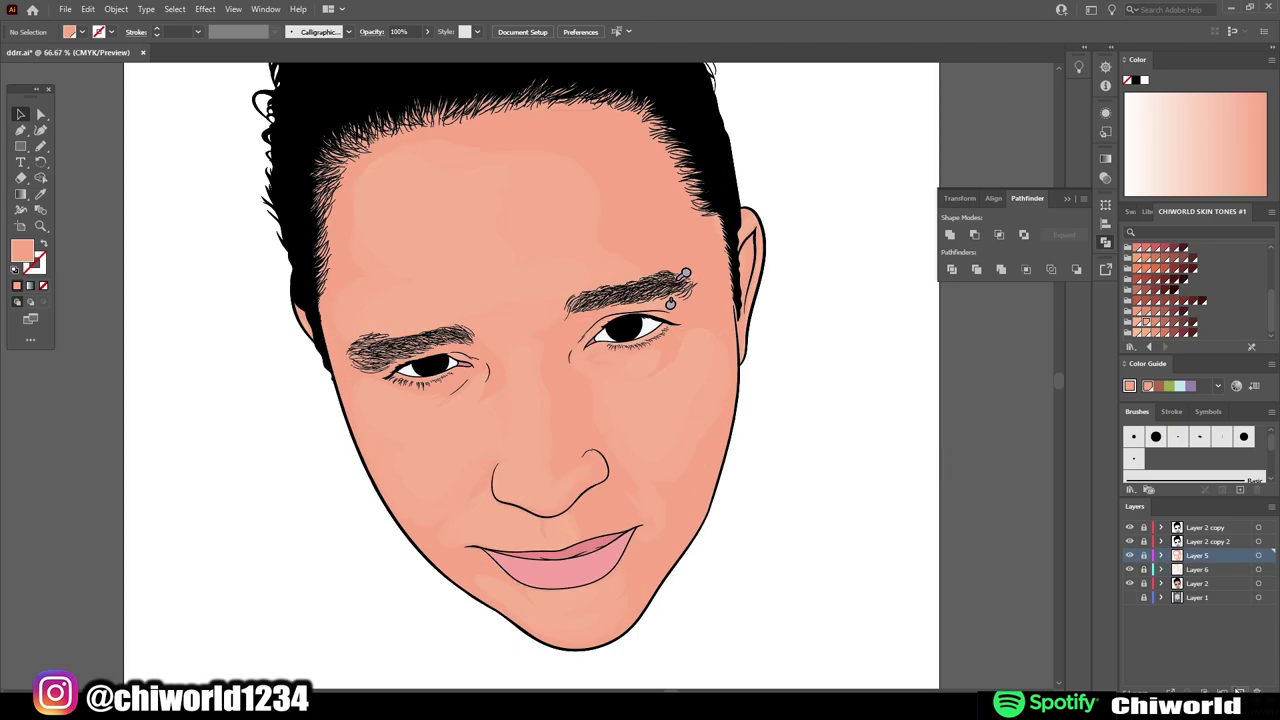
scroll(465, 298, "up", 5)
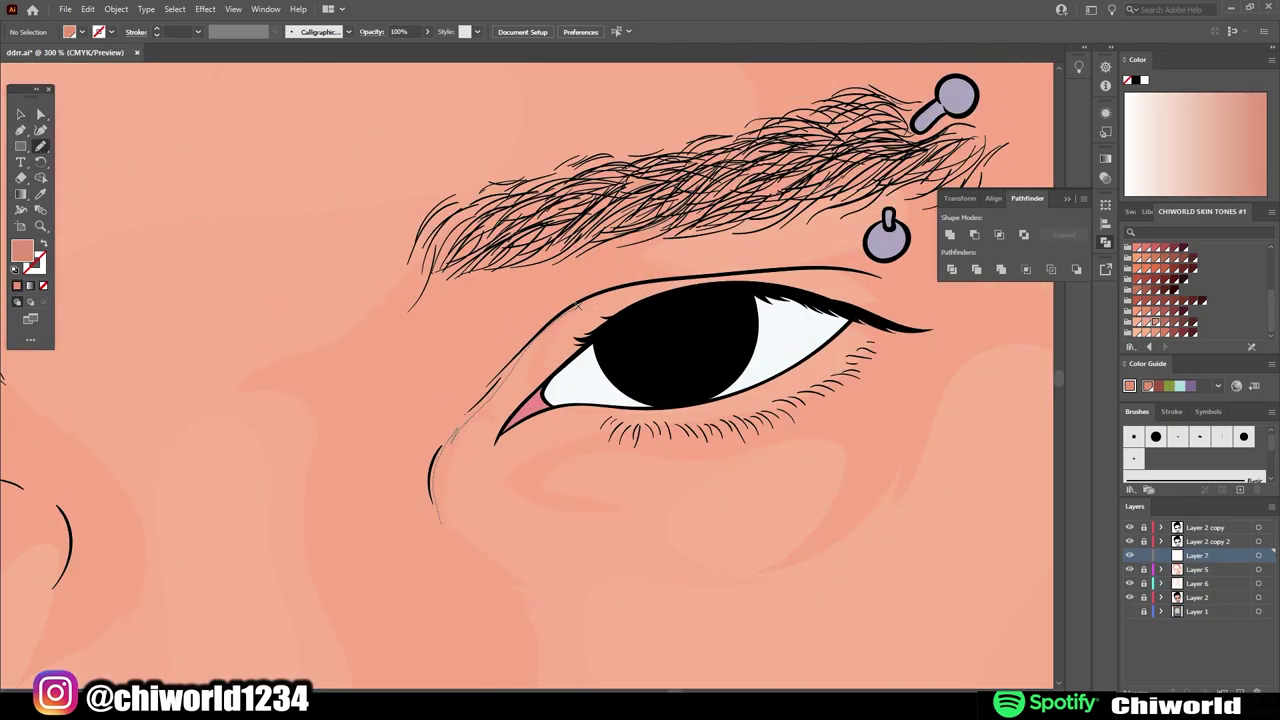
key("ctrl+minus")
key("ctrl+minus")
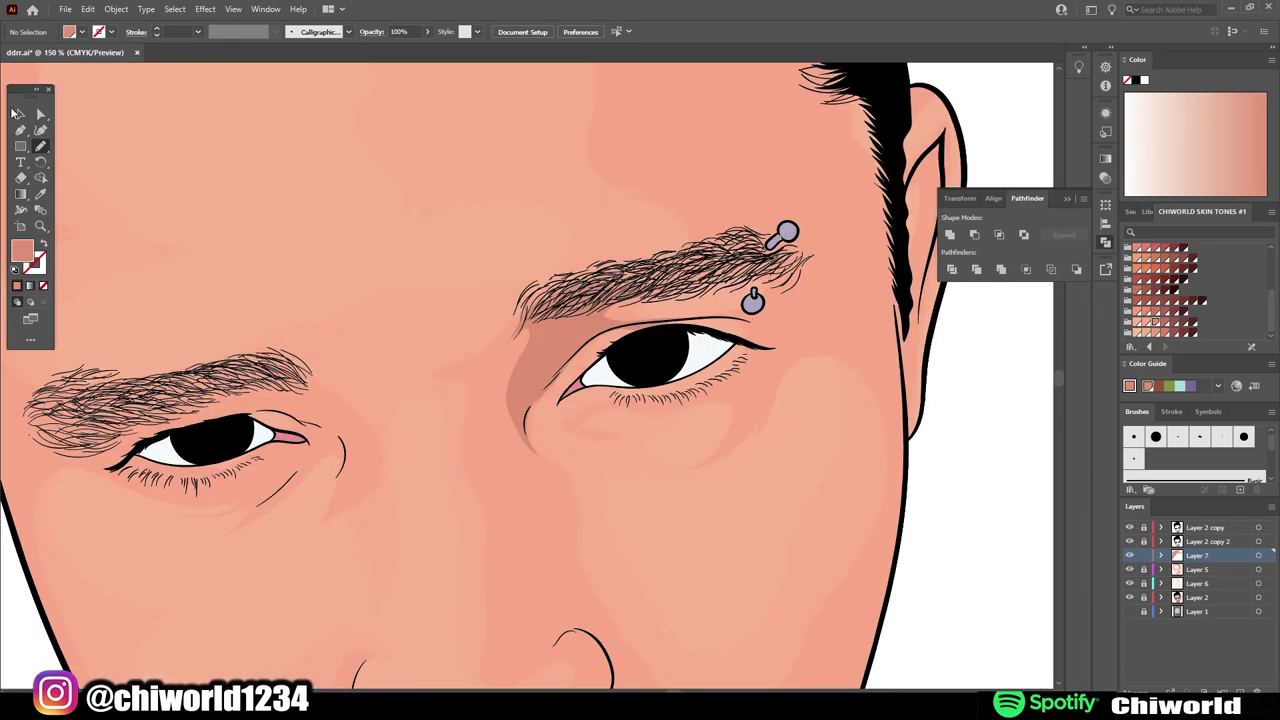
key("v")
scroll(1160, 290, "down", 2)
- Fill the shadow shape beside the right eye with a deeper peach skin swatch
left_click(1155, 298)
left_click(1003, 351)
scroll(1003, 351, "down", 4)
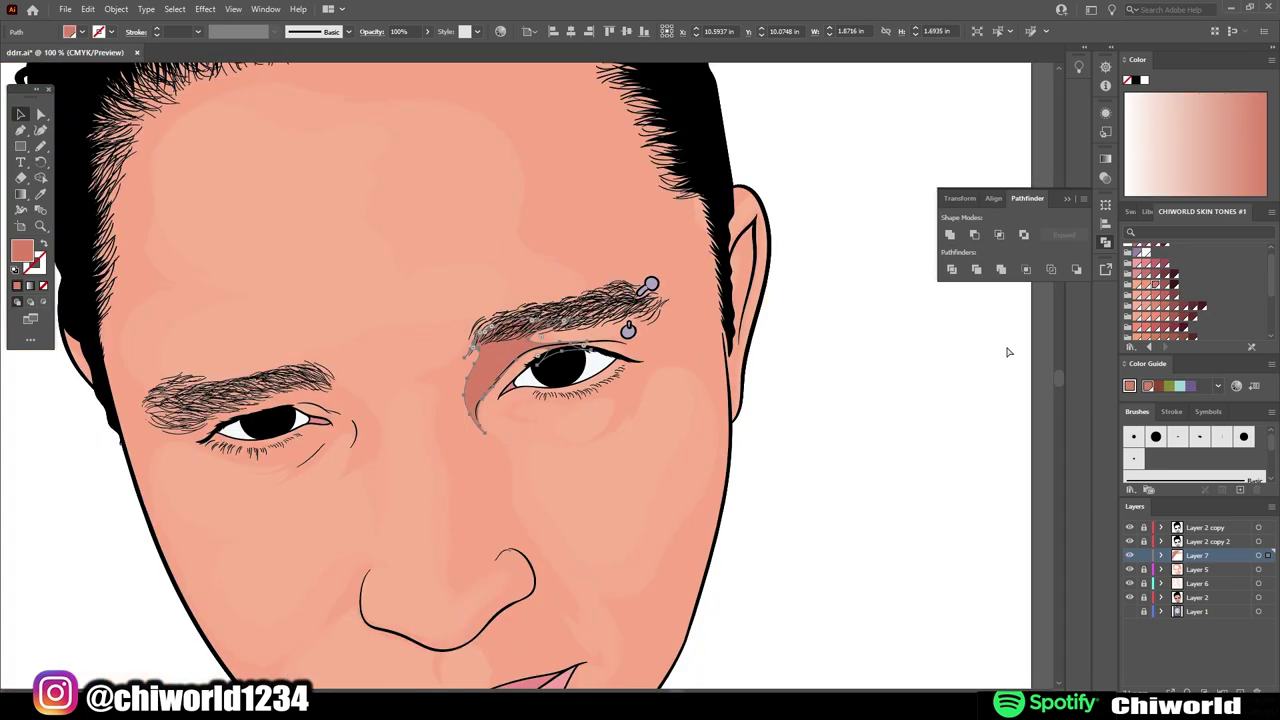
scroll(820, 366, "up", 4)
left_click(540, 400)
left_click(1155, 295)
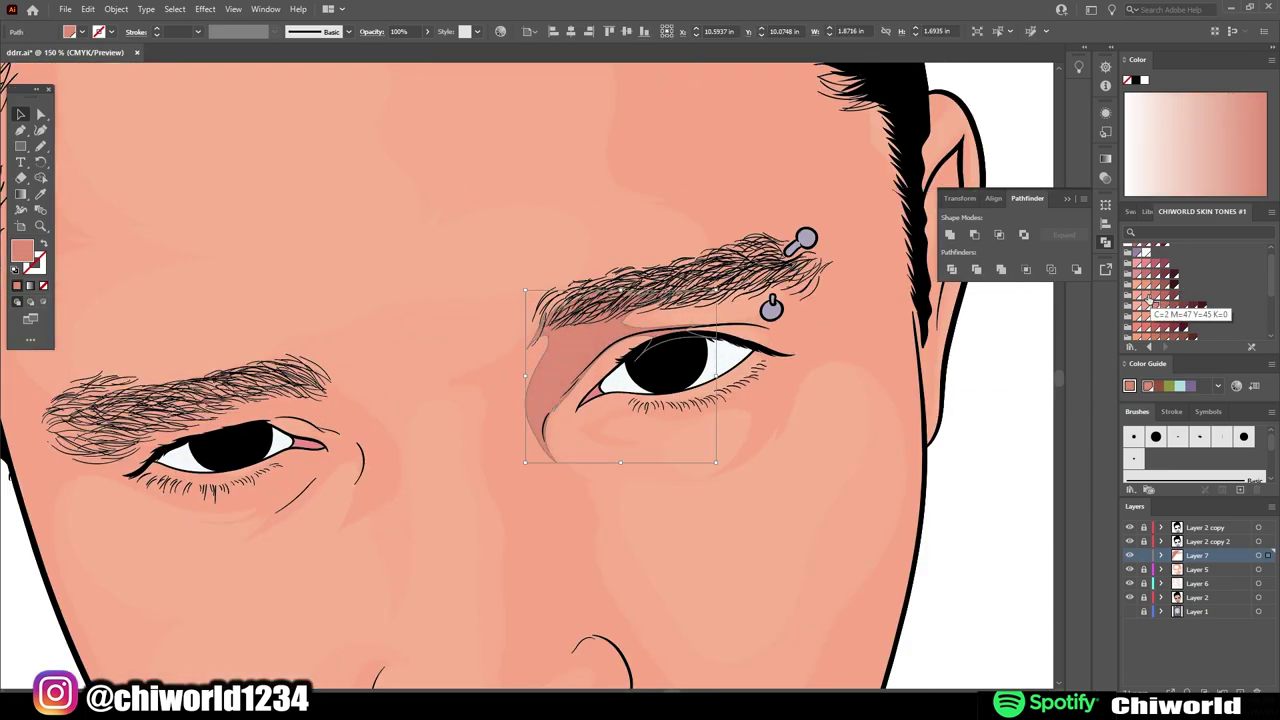
left_click(1155, 316)
scroll(237, 280, "down", 4)
- Paint a fine detail line at the left lip corner with the Paintbrush
key("q")
scroll(514, 428, "up", 4)
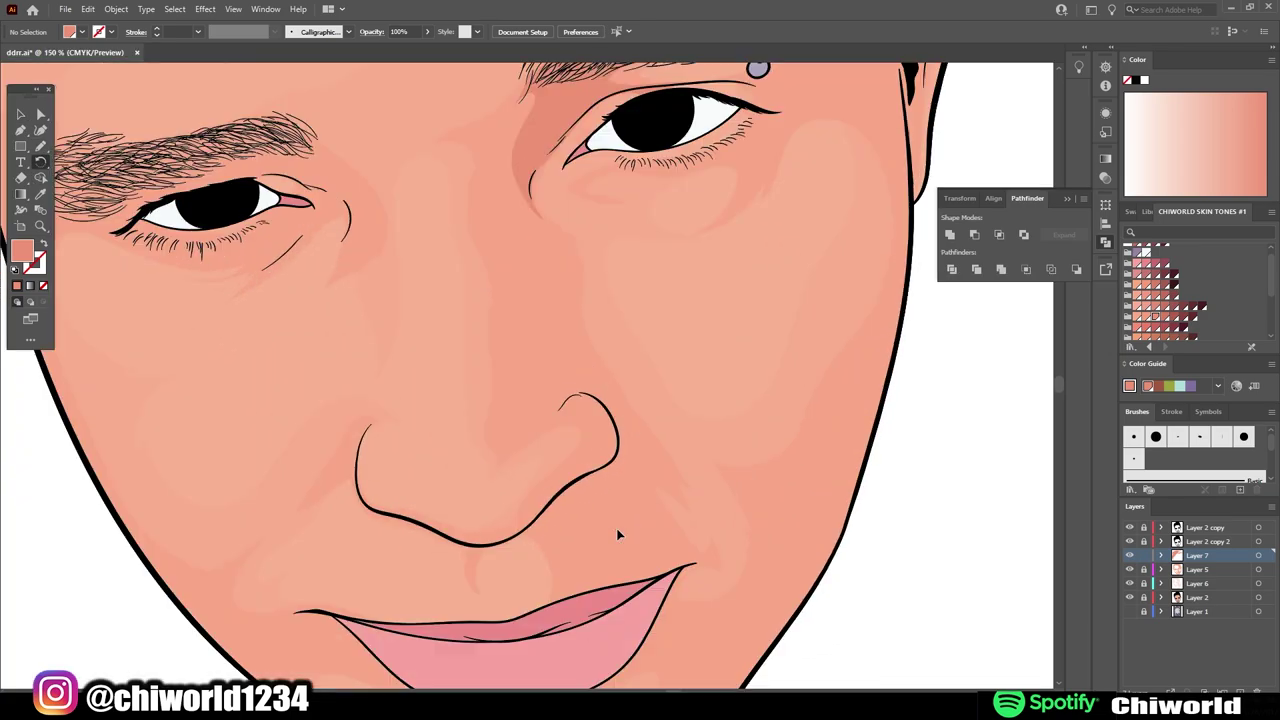
scroll(450, 601, "up", 2)
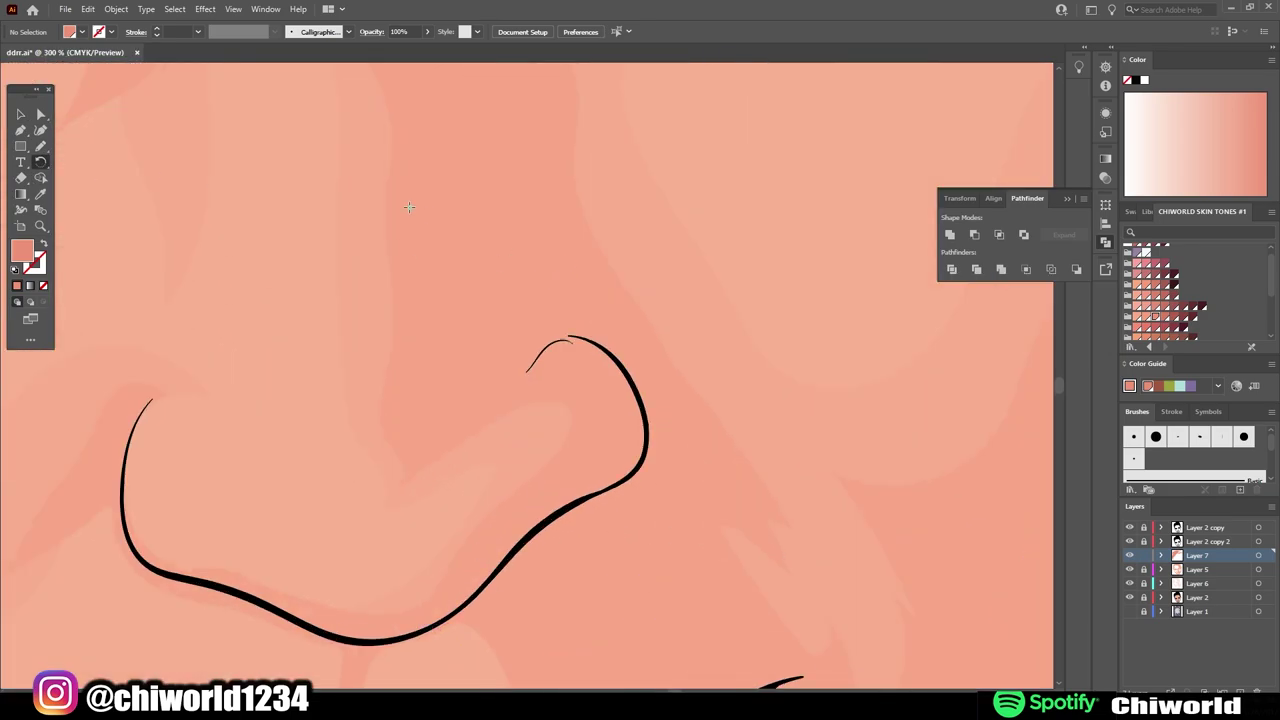
key("b")
scroll(400, 294, "down", 1)
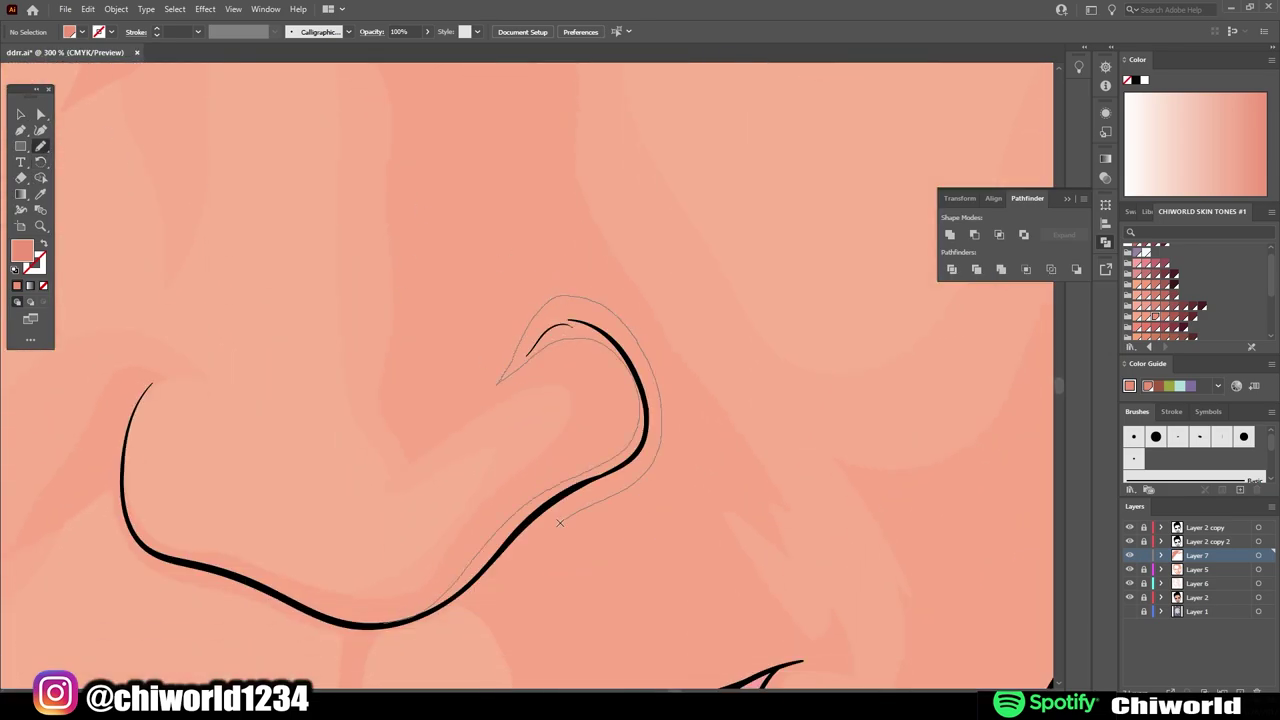
scroll(562, 600, "down", 4)
scroll(561, 604, "up", 5)
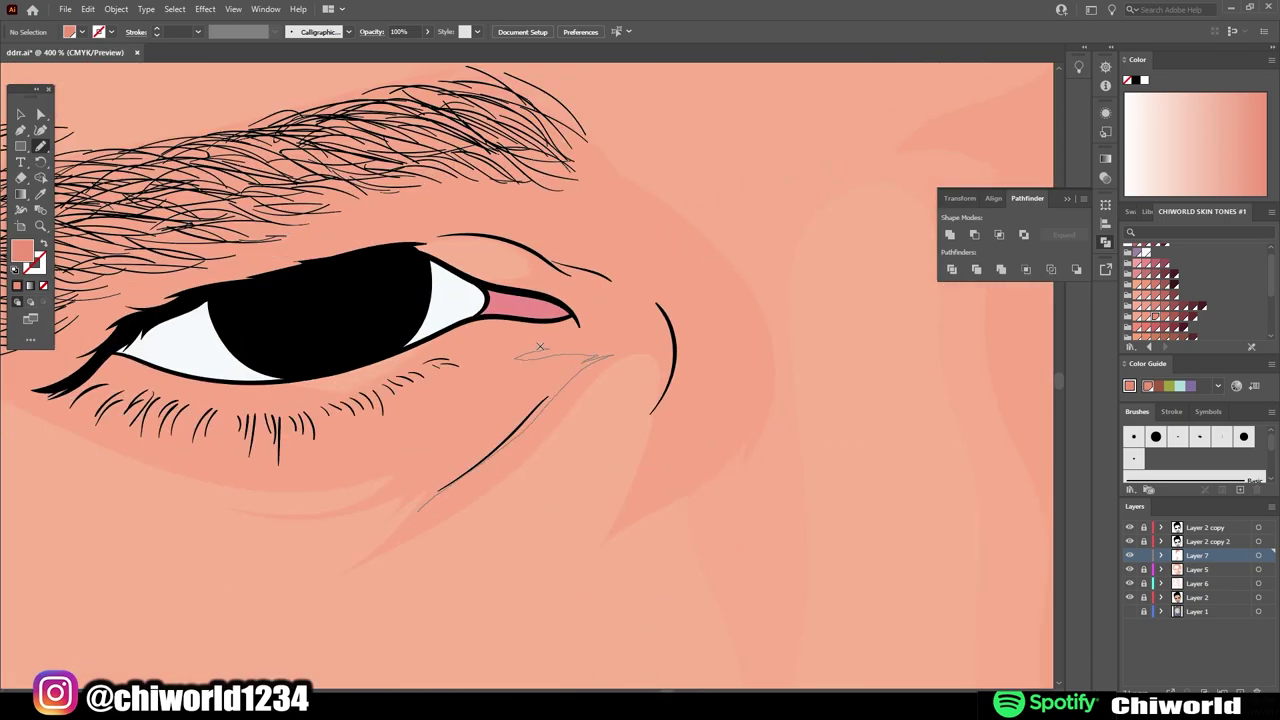
scroll(457, 390, "down", 4)
scroll(500, 360, "up", 4)
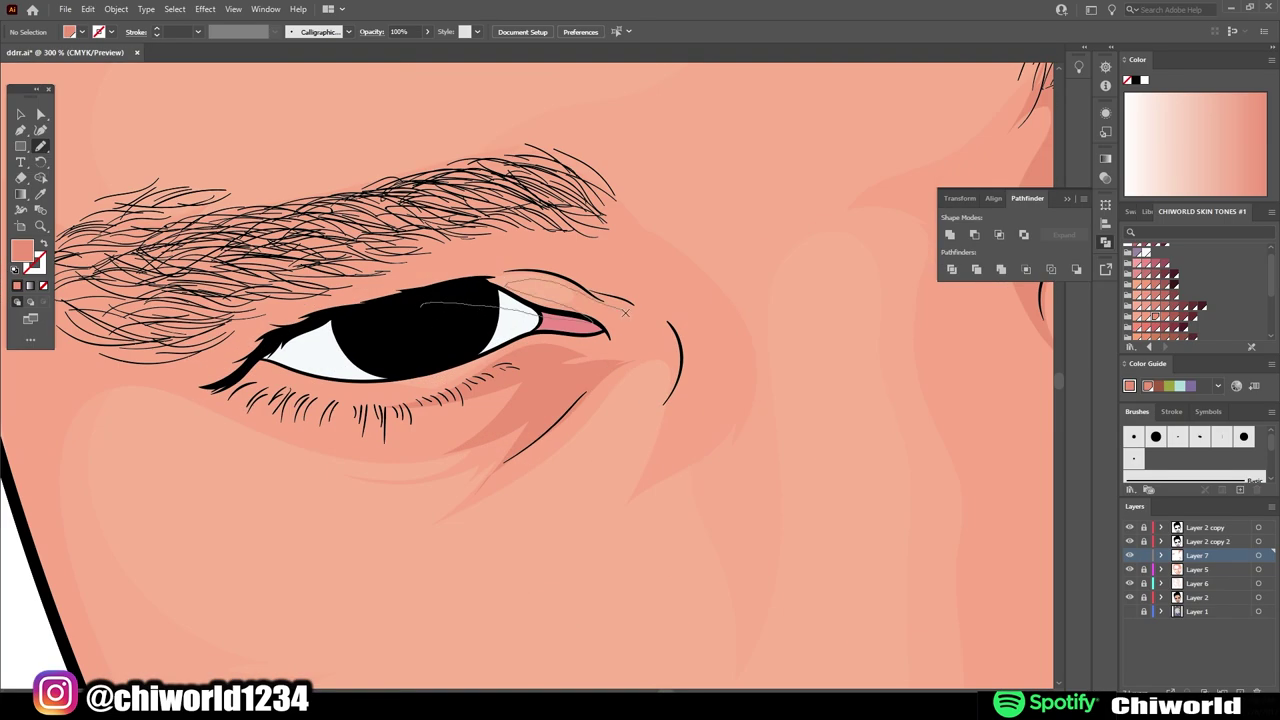
scroll(640, 400, "down", 4)
scroll(400, 422, "up", 5)
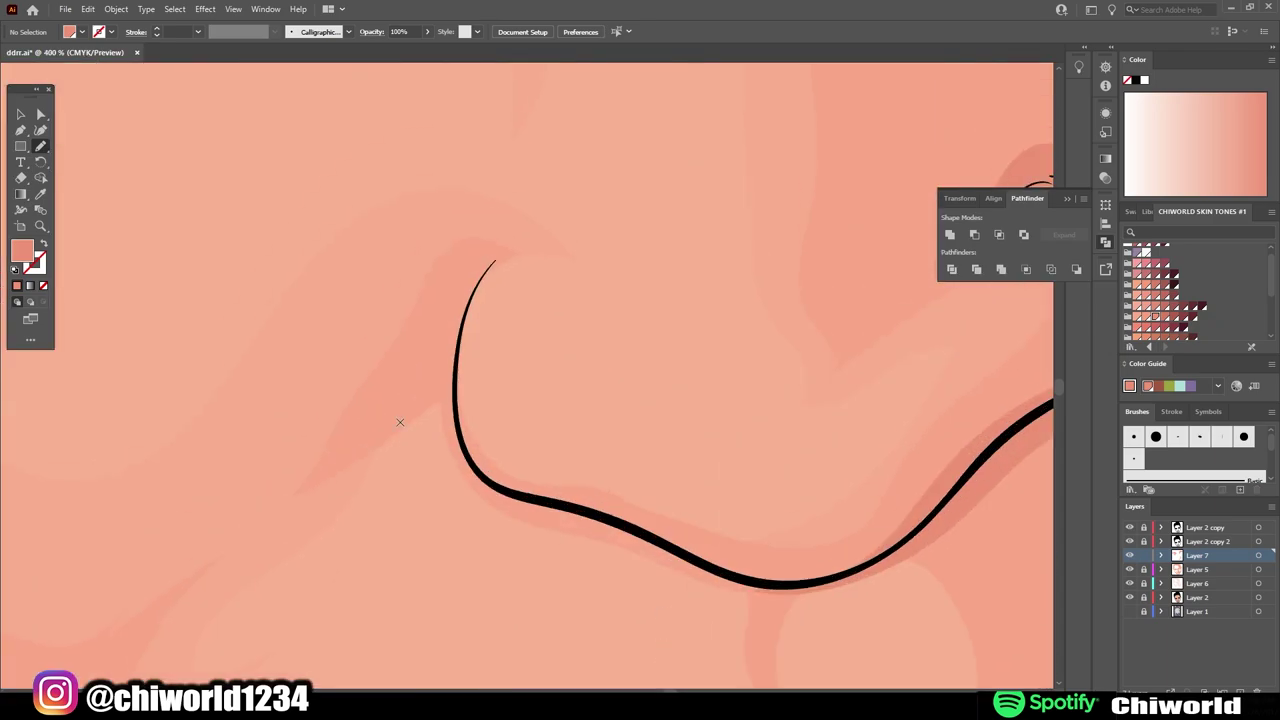
scroll(443, 677, "down", 3)
scroll(586, 634, "down", 2)
scroll(327, 338, "up", 5)
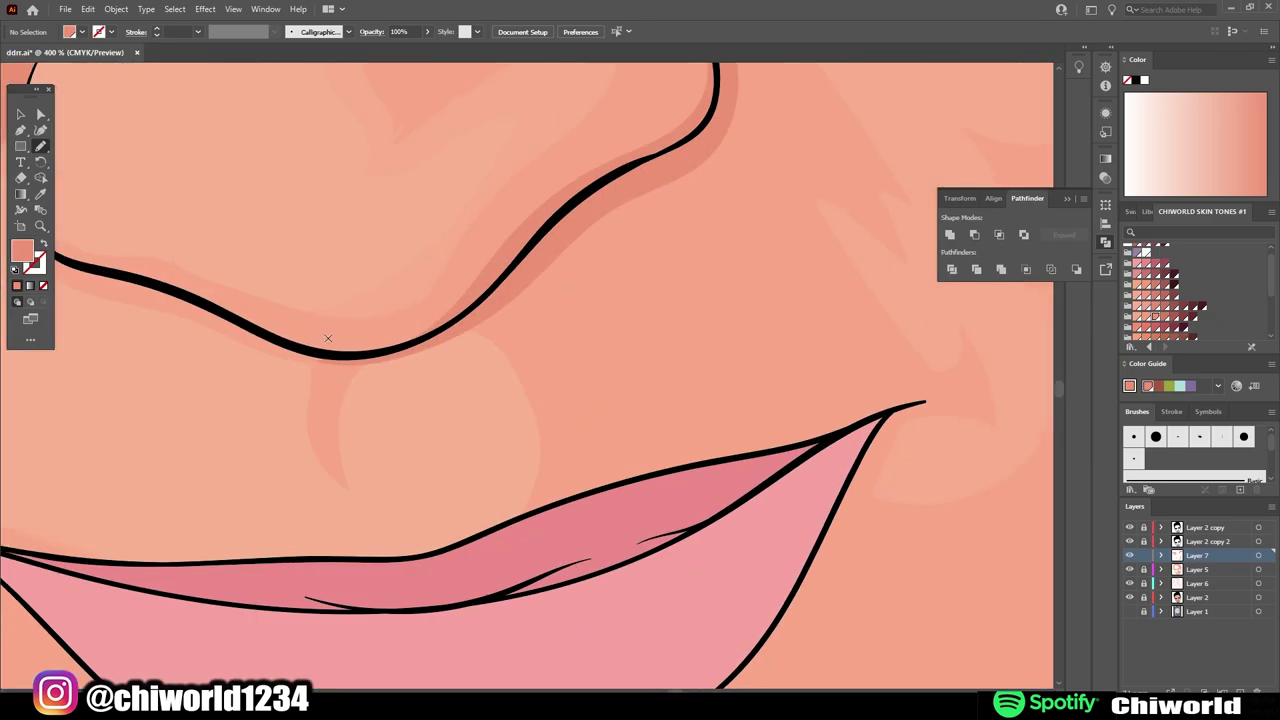
scroll(313, 340, "down", 4)
scroll(528, 448, "up", 4)
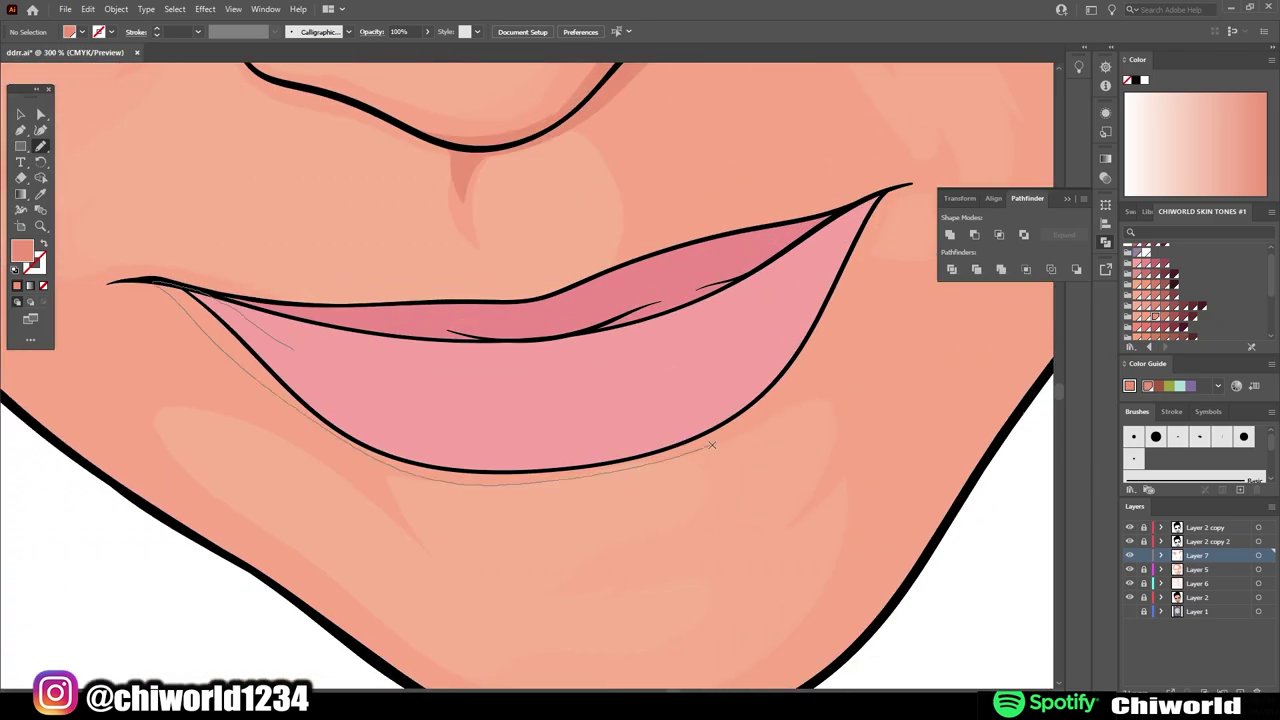
scroll(712, 444, "down", 3)
scroll(634, 217, "up", 4)
scroll(634, 217, "down", 4)
scroll(440, 345, "up", 4)
left_click_drag(440, 345, 404, 421)
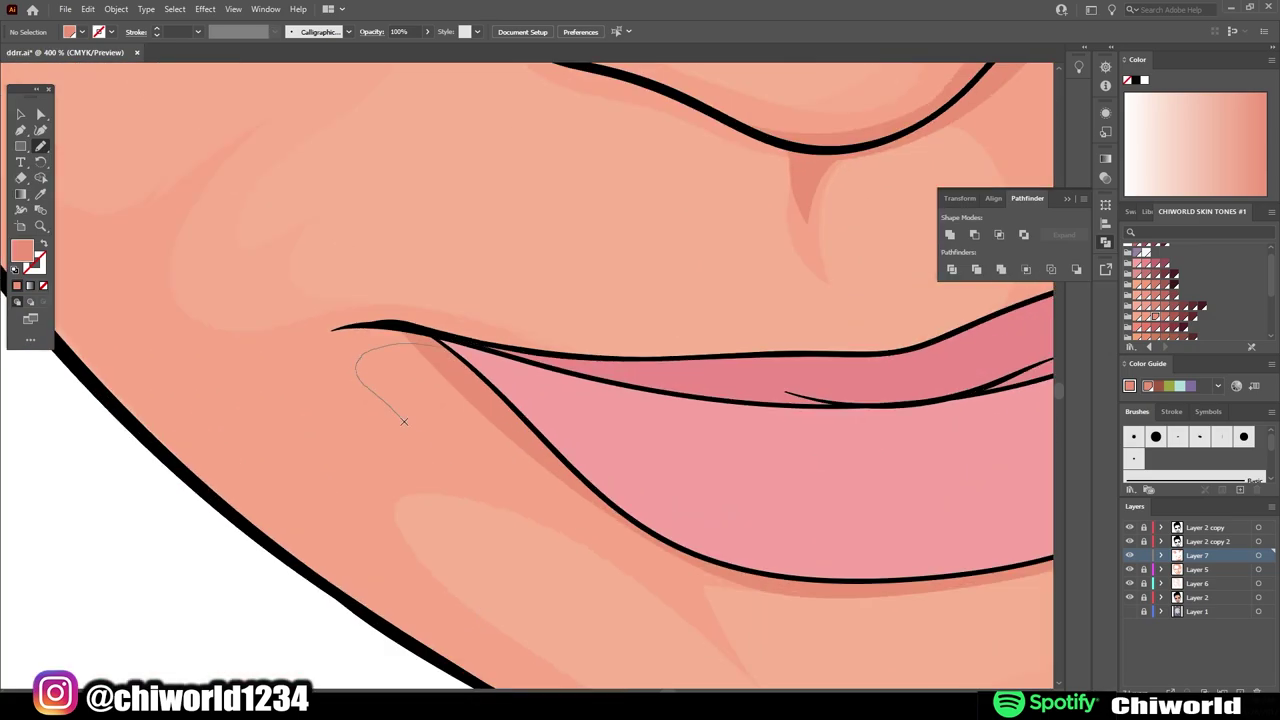
- Paint a fine detail line along the chin
scroll(404, 421, "down", 3)
scroll(404, 421, "down", 2)
scroll(560, 560, "up", 5)
left_click_drag(745, 462, 355, 645)
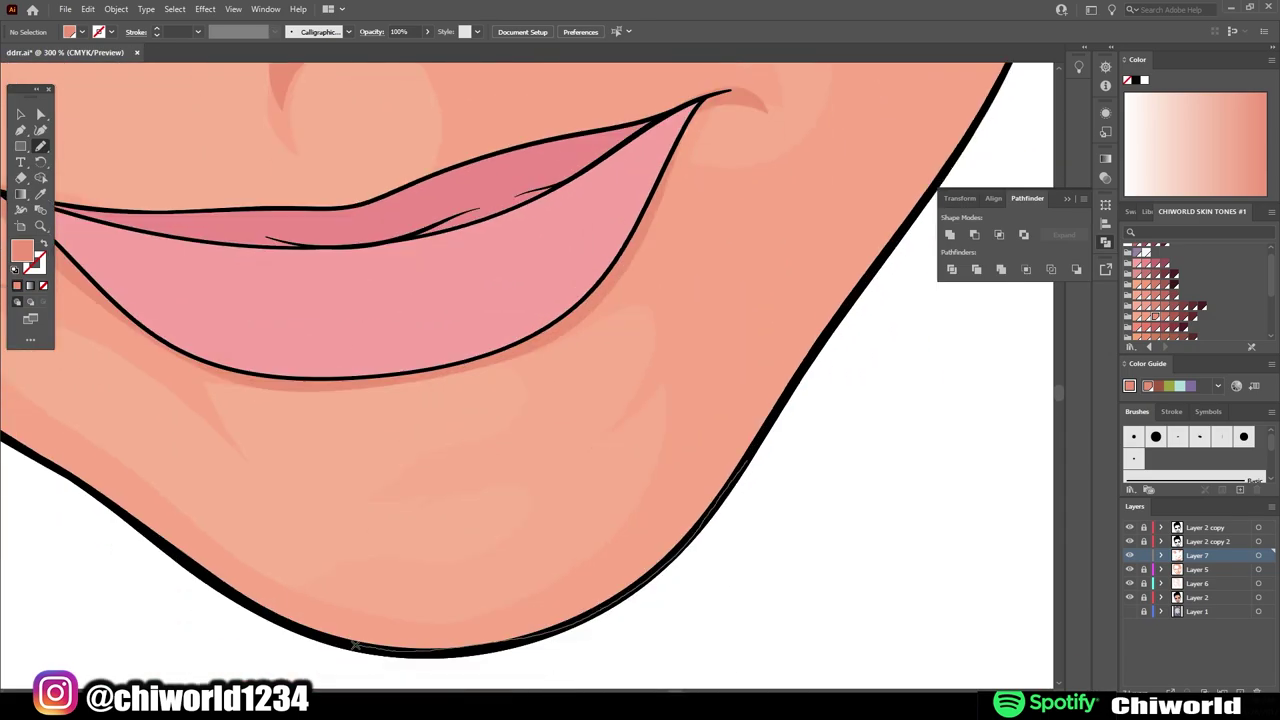
left_click_drag(668, 160, 690, 120)
scroll(690, 120, "down", 1)
- Pencil a thin shading outline along the cheek
scroll(770, 615, "down", 3)
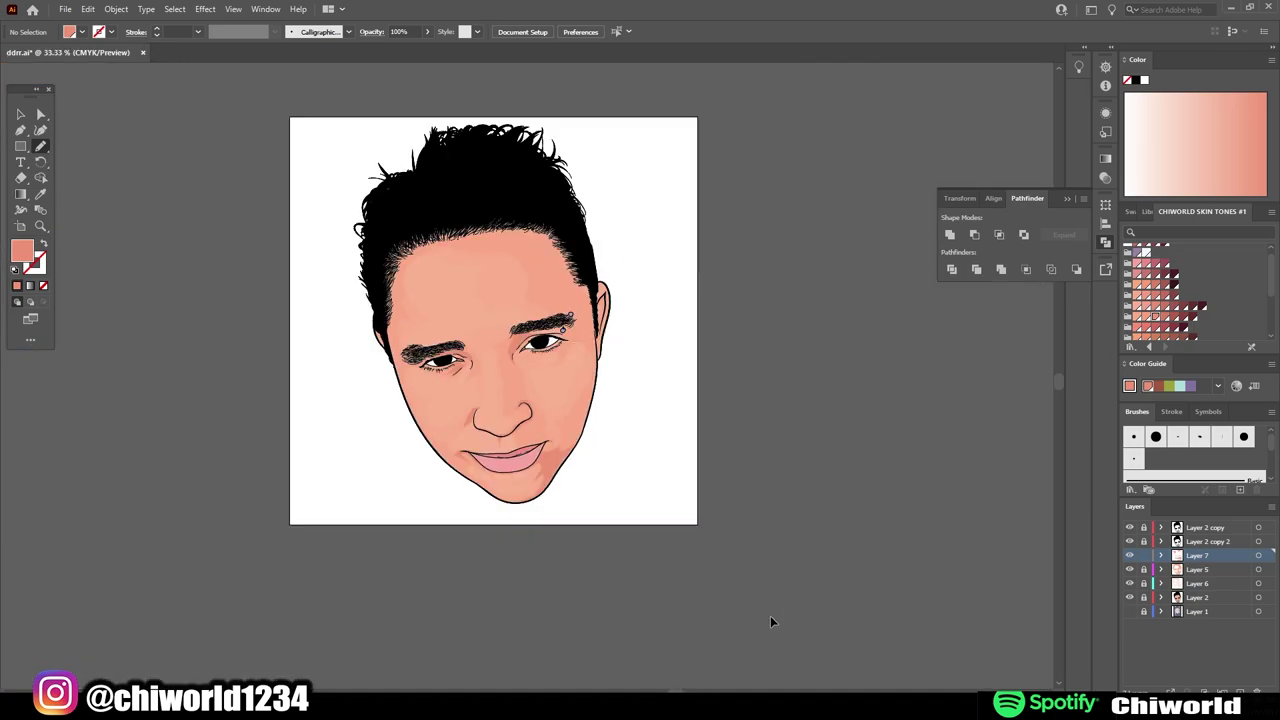
scroll(549, 493, "up", 4)
left_click_drag(563, 500, 600, 560)
scroll(600, 560, "down", 3)
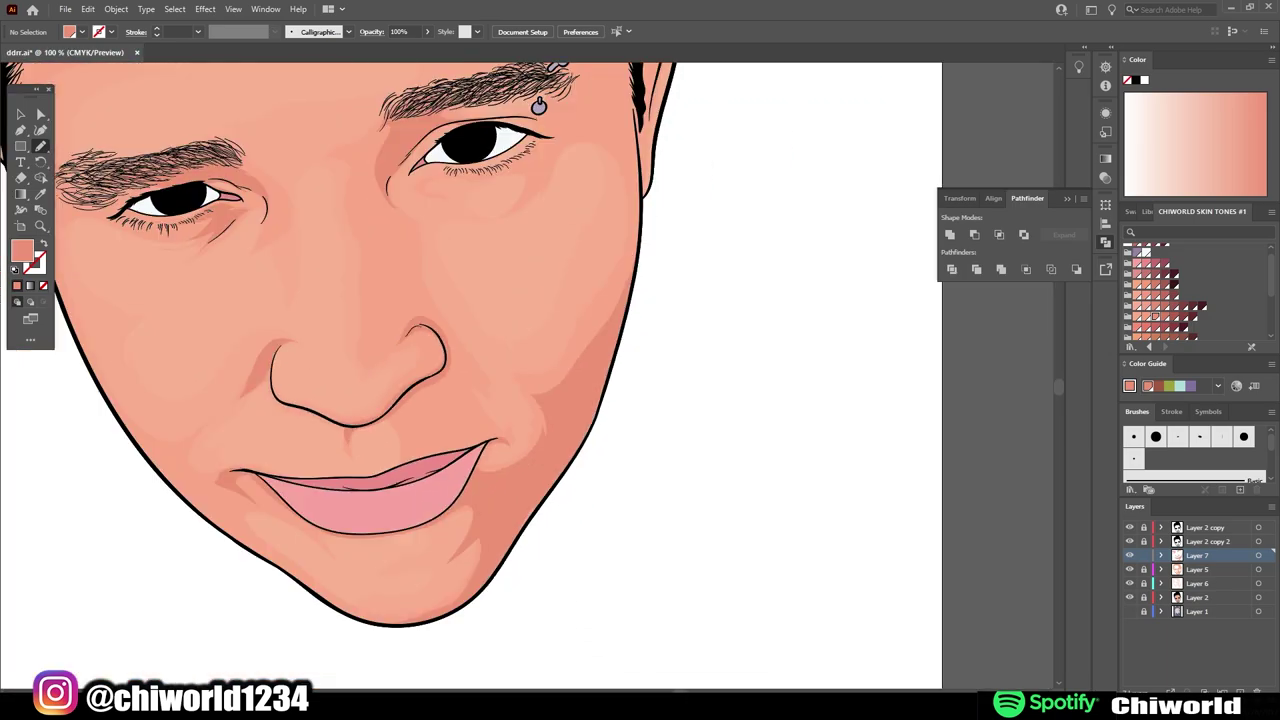
scroll(690, 476, "up", 3)
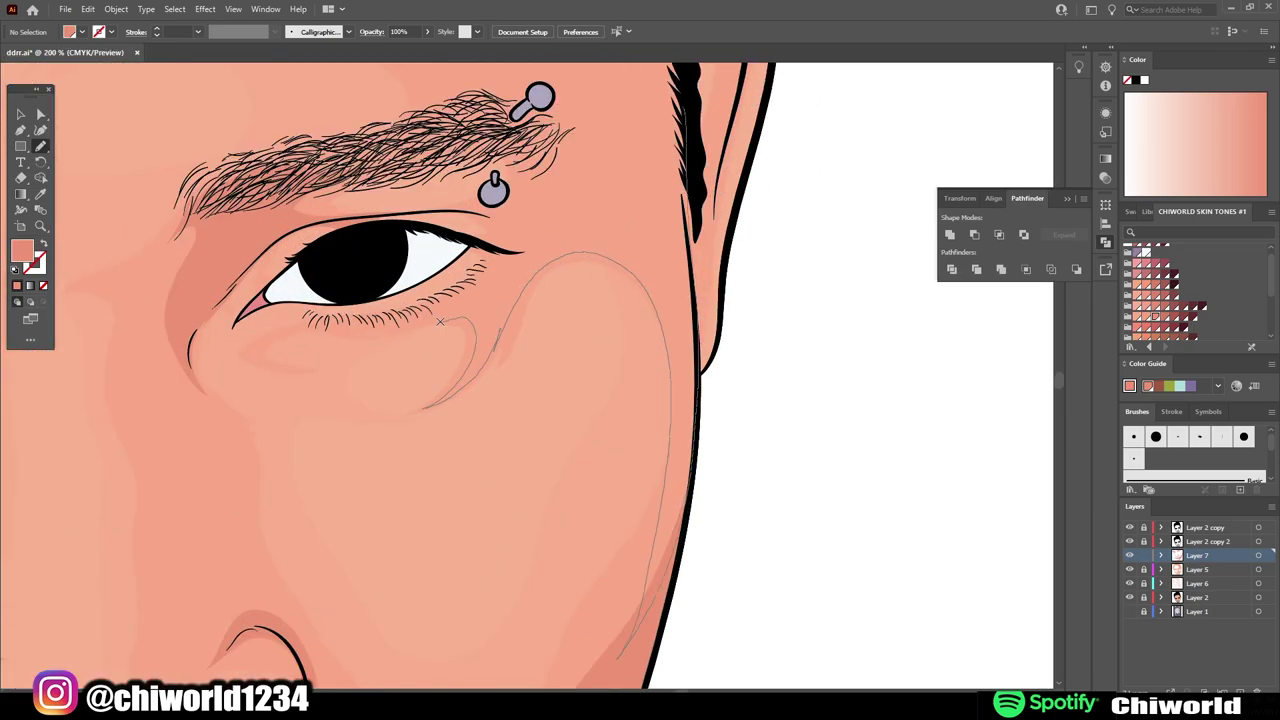
left_click_drag(430, 408, 618, 658)
- Trace a shading stroke along the chin outline
scroll(618, 658, "down", 3)
scroll(700, 450, "up", 2)
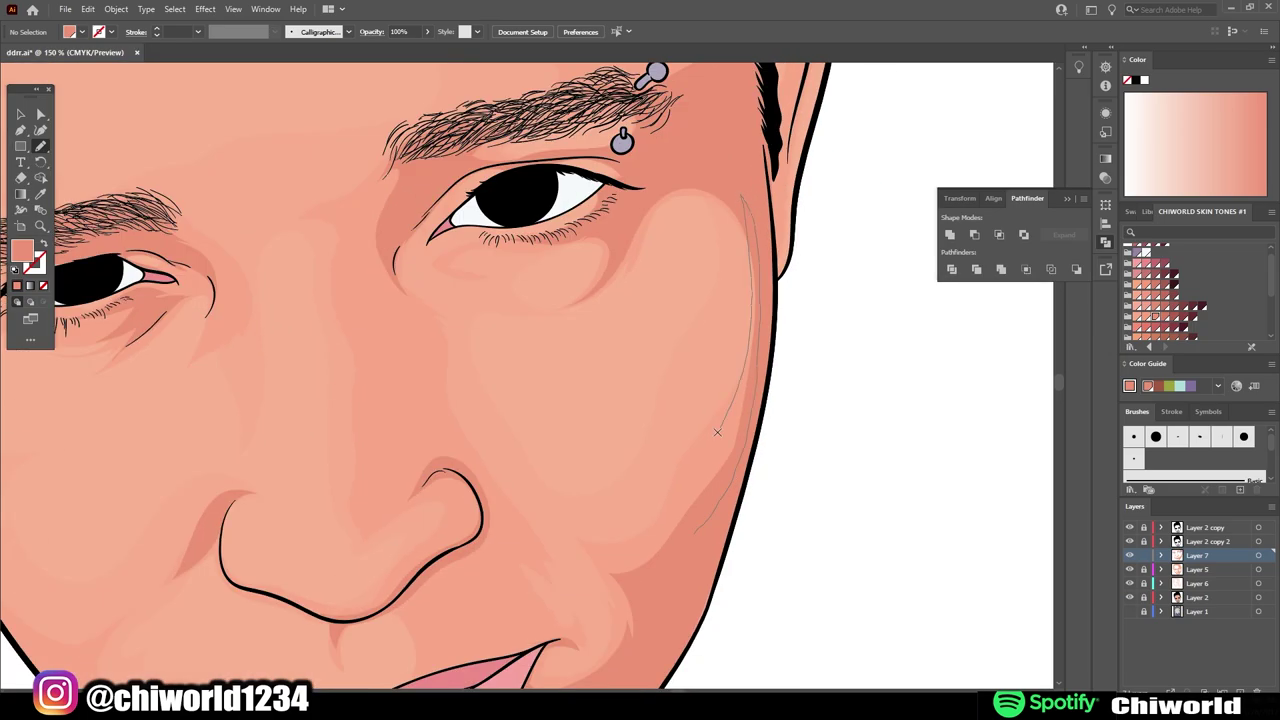
scroll(852, 536, "down", 2)
scroll(498, 399, "up", 3)
scroll(566, 357, "down", 4)
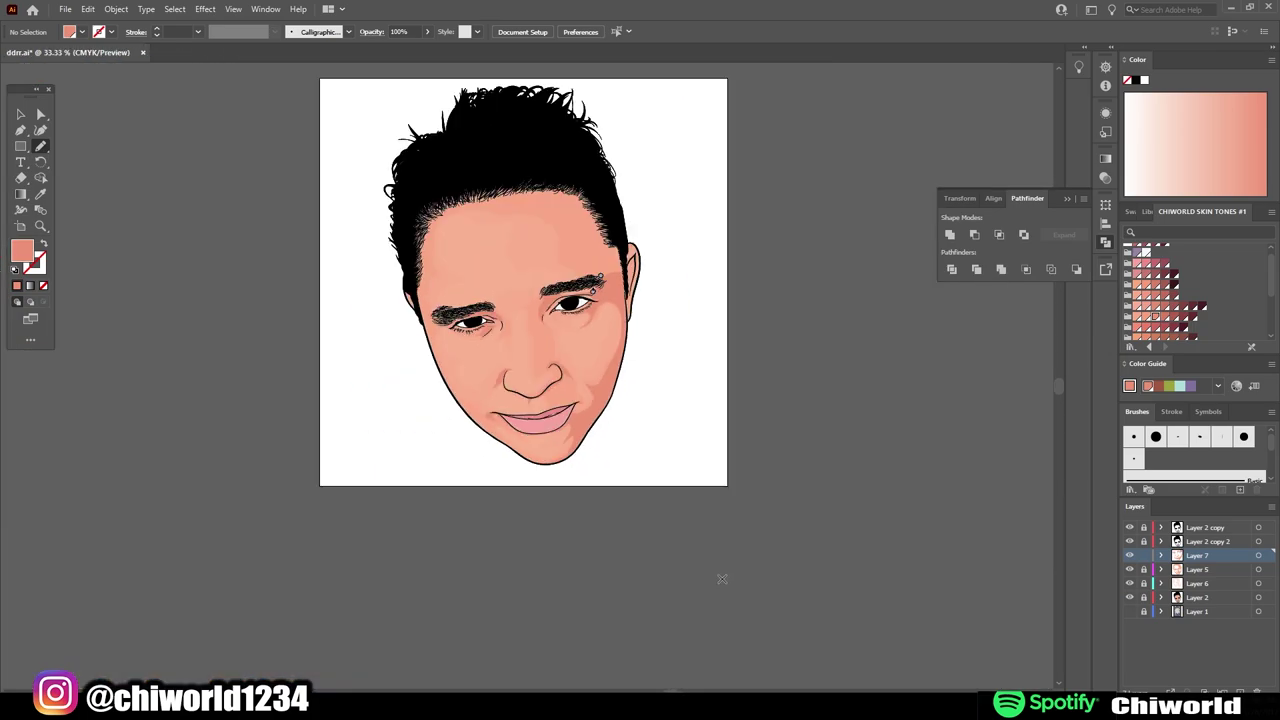
scroll(600, 420, "up", 5)
scroll(456, 551, "down", 4)
scroll(668, 216, "up", 2)
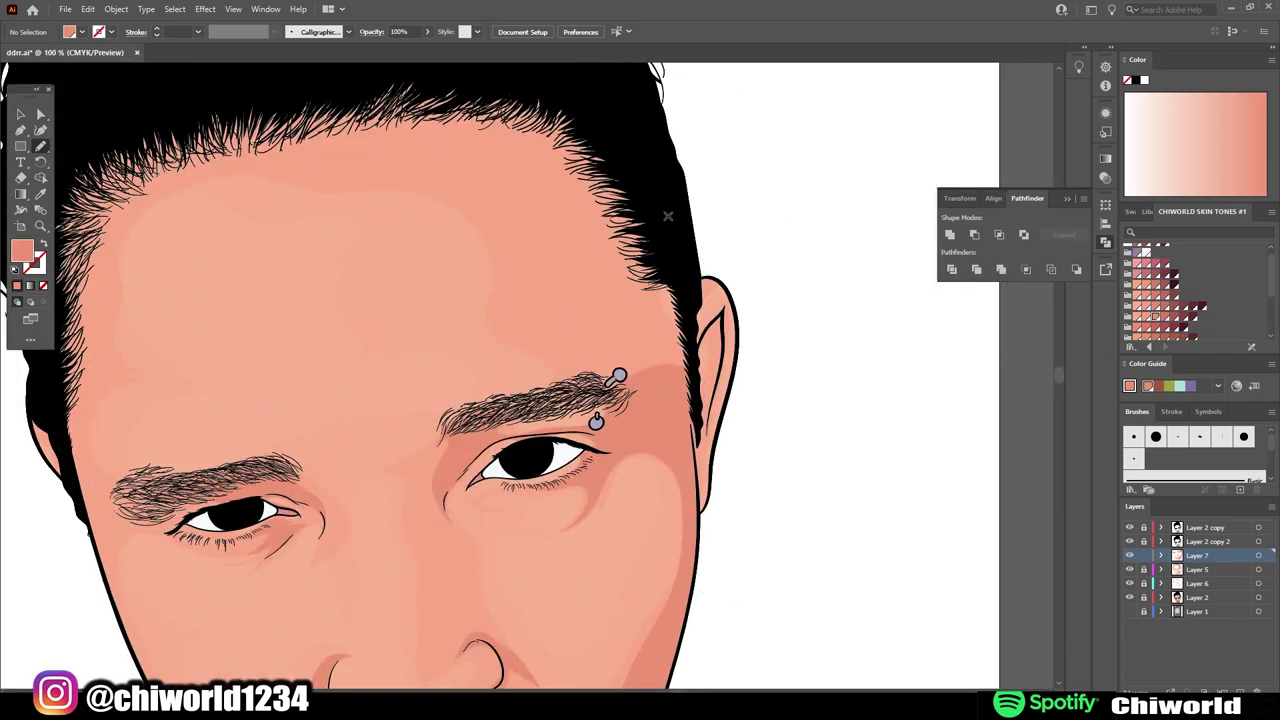
scroll(806, 586, "up", 2)
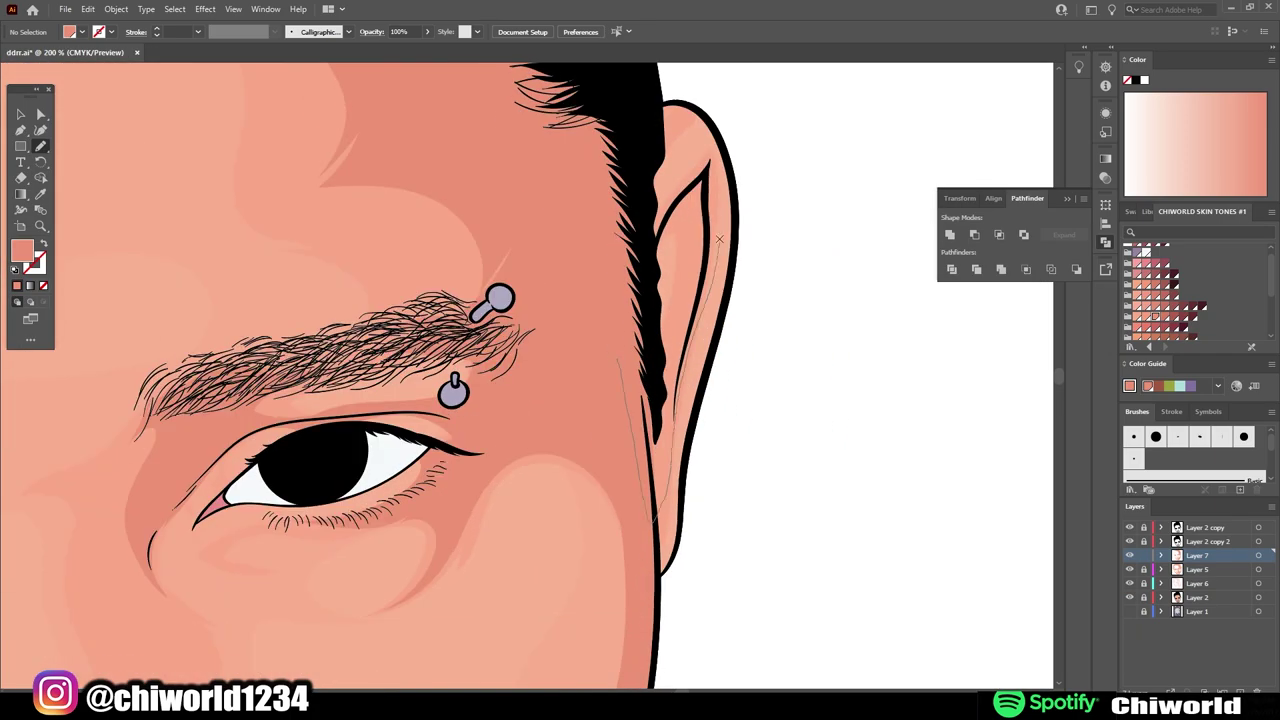
scroll(707, 570, "down", 2)
left_click_drag(707, 570, 1030, 618)
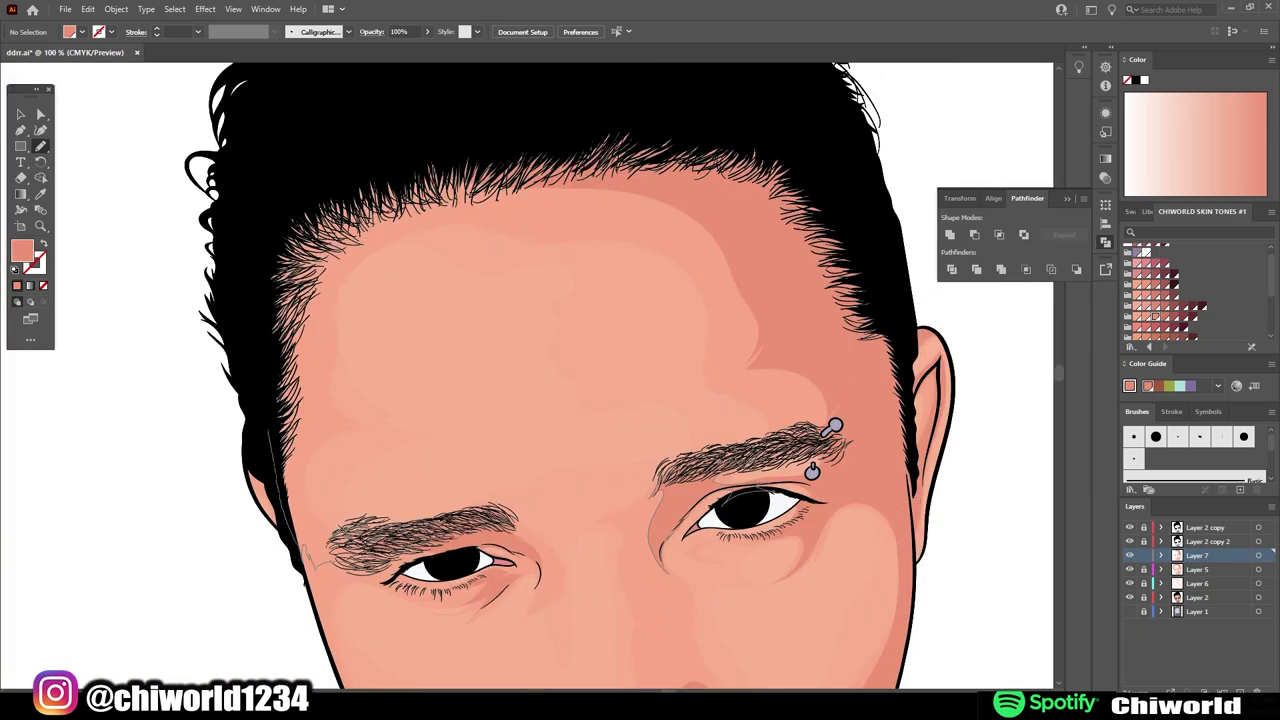
scroll(714, 543, "down", 1)
scroll(714, 543, "down", 2)
scroll(857, 557, "up", 2)
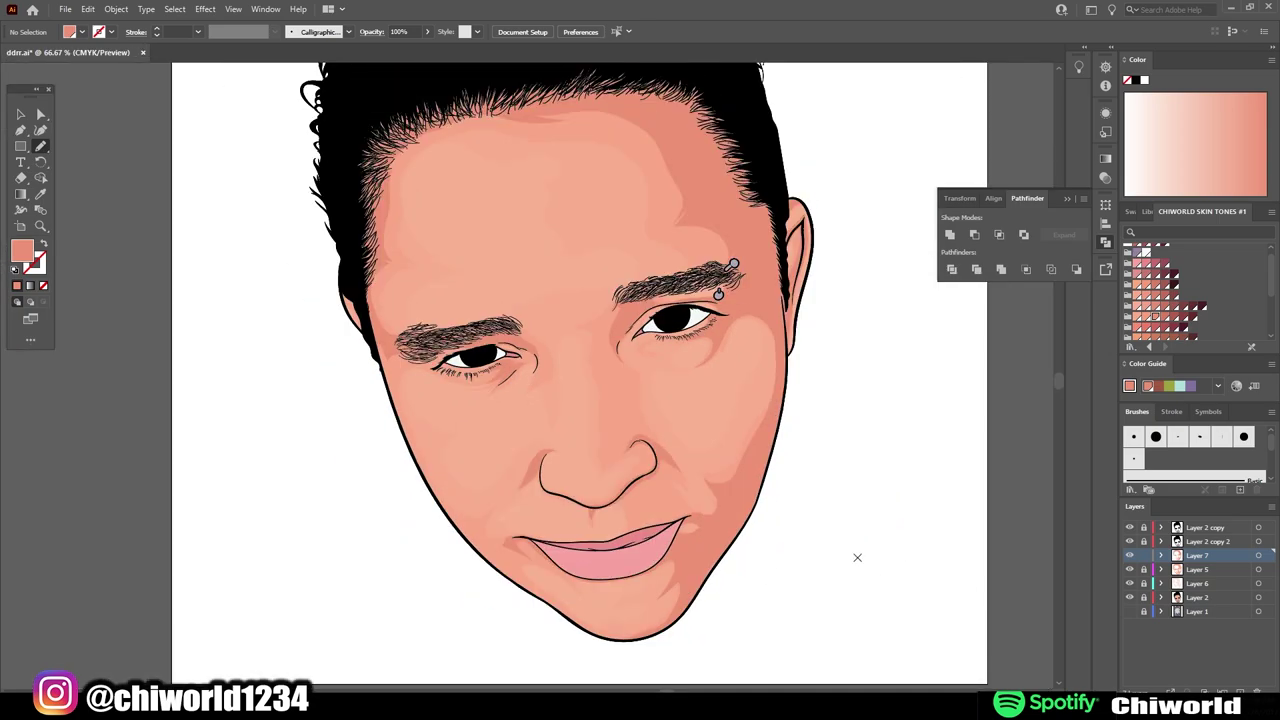
scroll(857, 557, "up", 2)
scroll(608, 602, "down", 2)
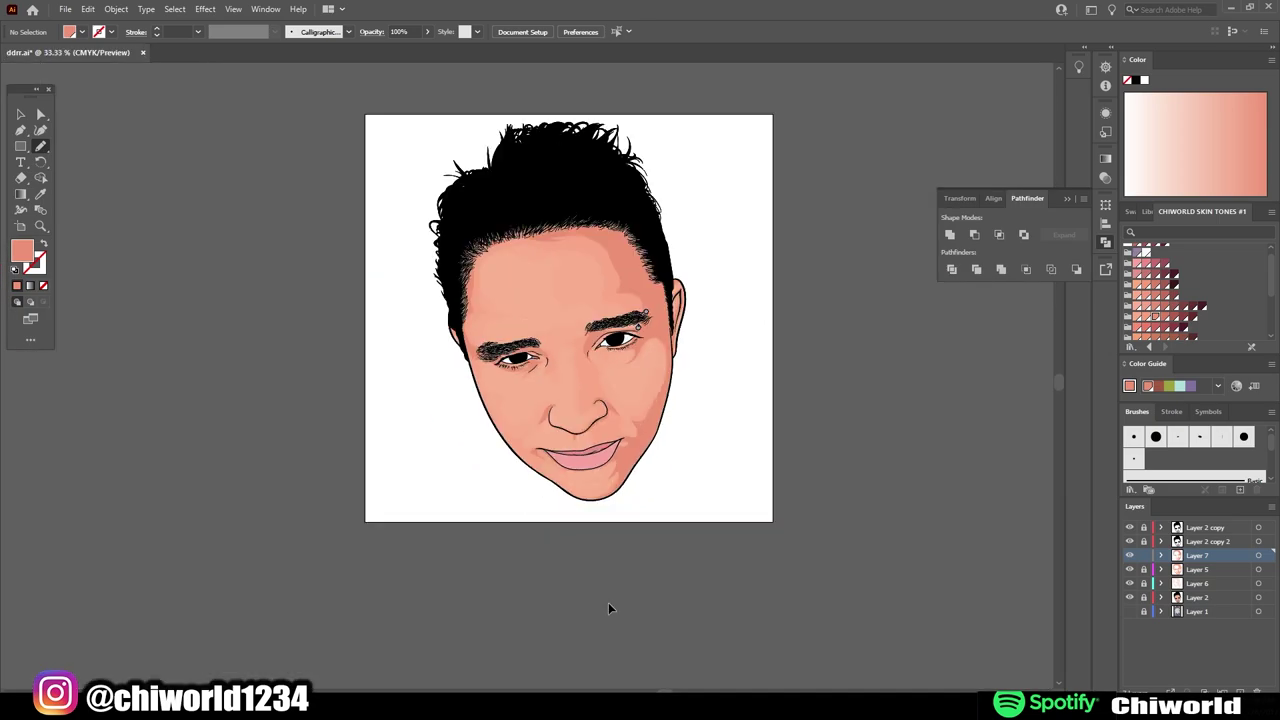
scroll(608, 602, "up", 2)
scroll(467, 520, "down", 1)
scroll(467, 520, "up", 2)
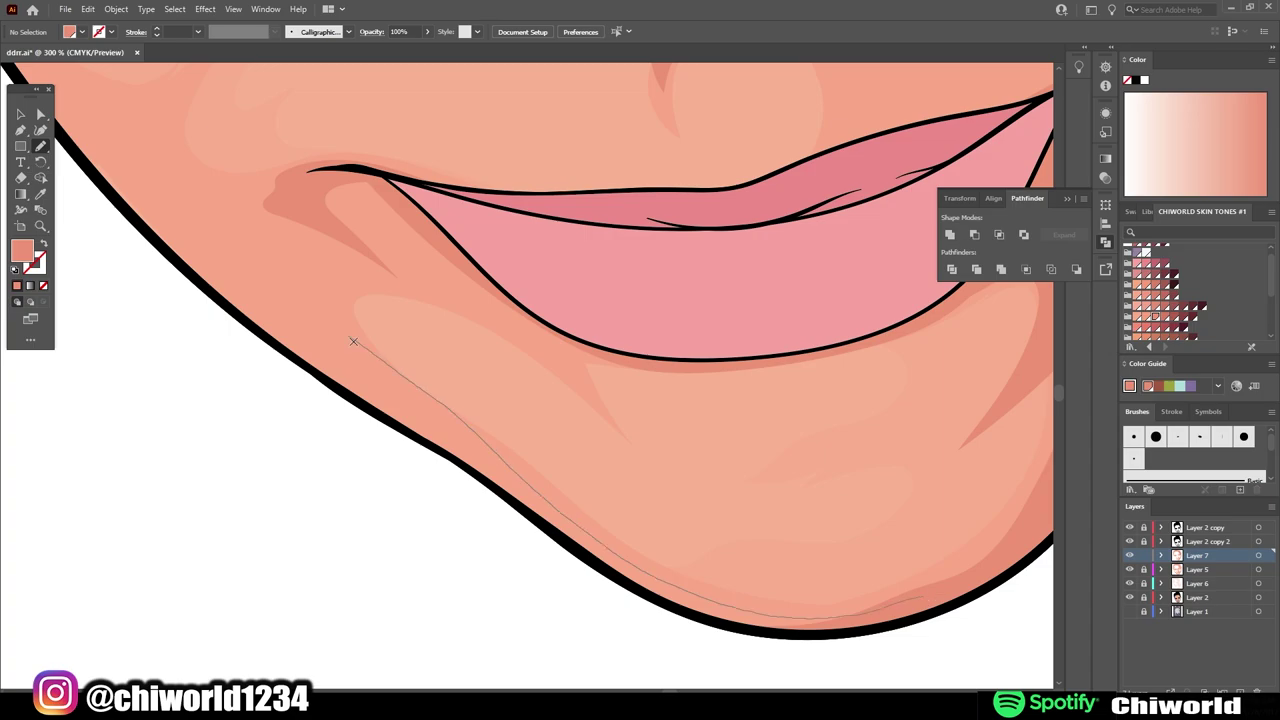
left_click_drag(928, 600, 190, 268)
- Trace a stroke along the left side of the face, then add Layer 8
scroll(264, 487, "down", 1)
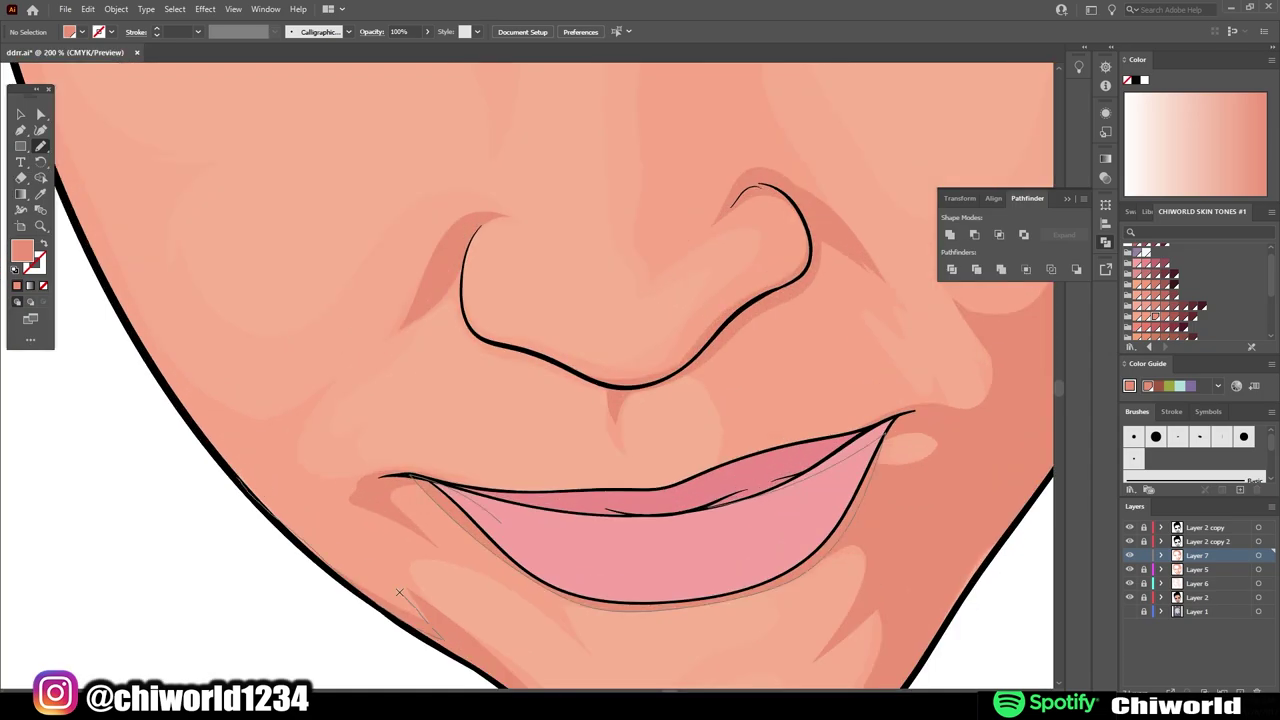
left_click_drag(399, 593, 150, 345)
scroll(717, 633, "down", 2)
scroll(165, 200, "up", 3)
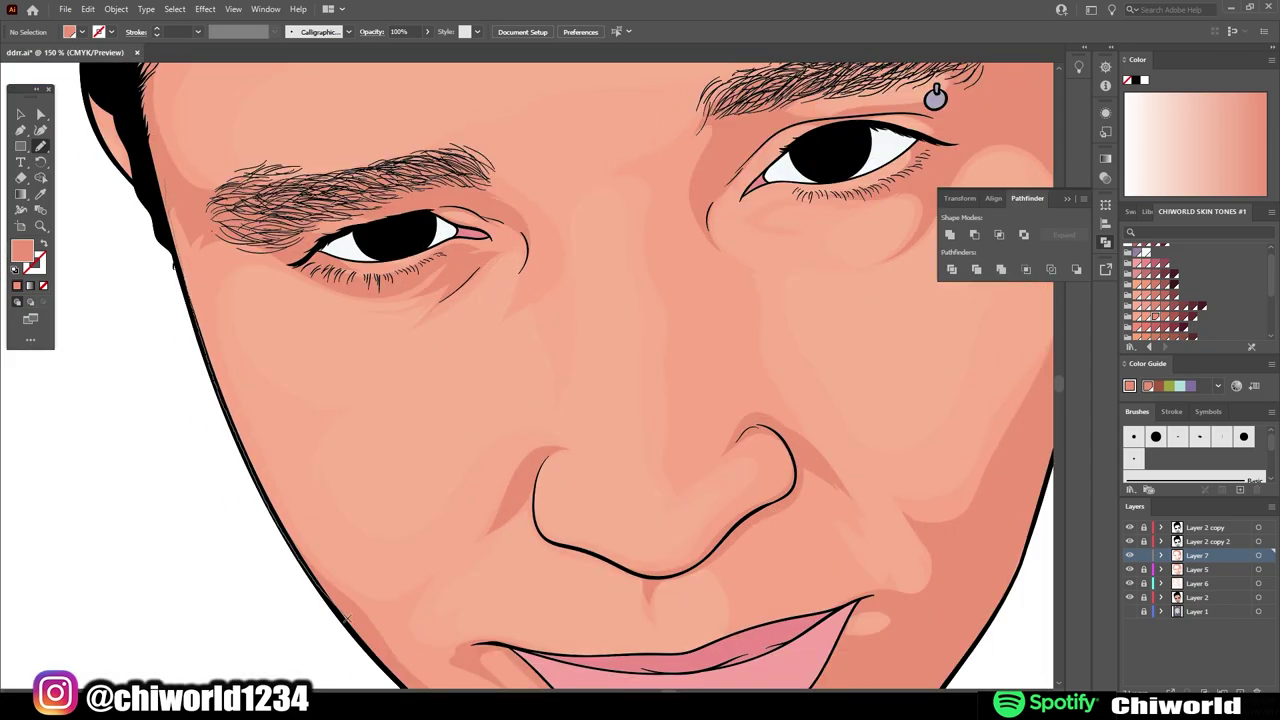
scroll(165, 167, "down", 2)
scroll(400, 350, "up", 3)
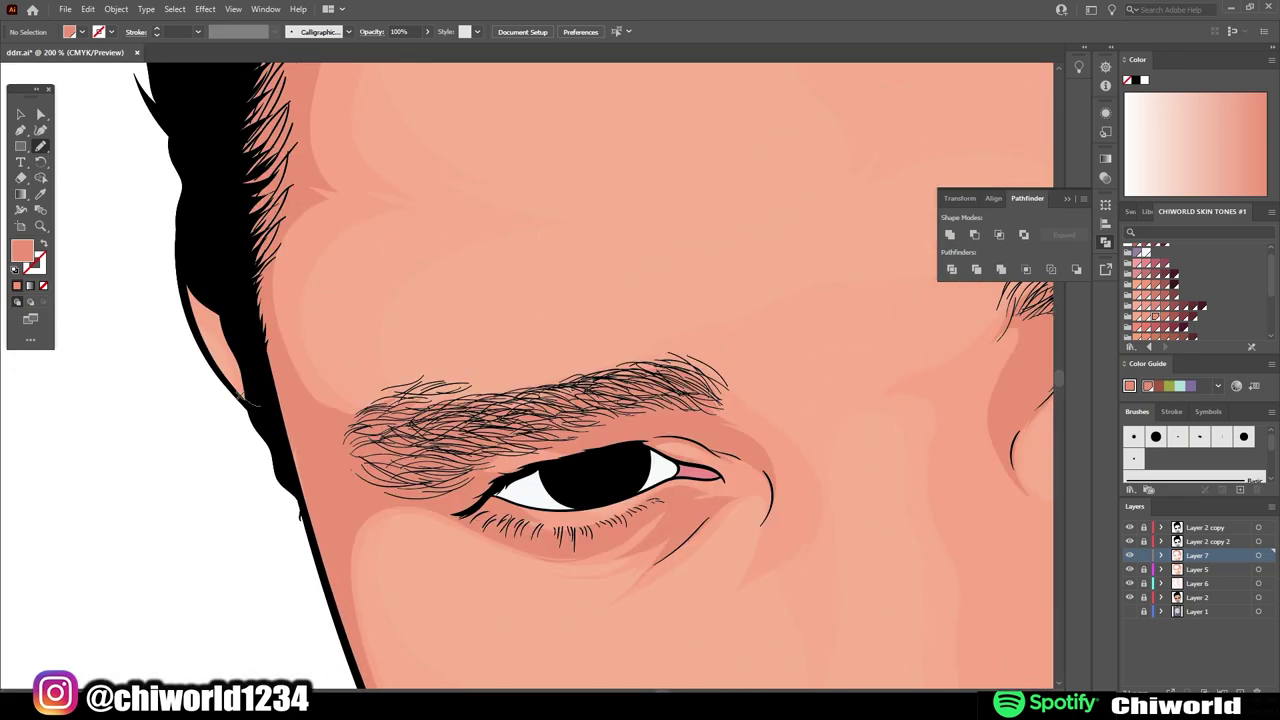
scroll(400, 350, "up", 1)
scroll(661, 452, "down", 2)
scroll(661, 452, "up", 2)
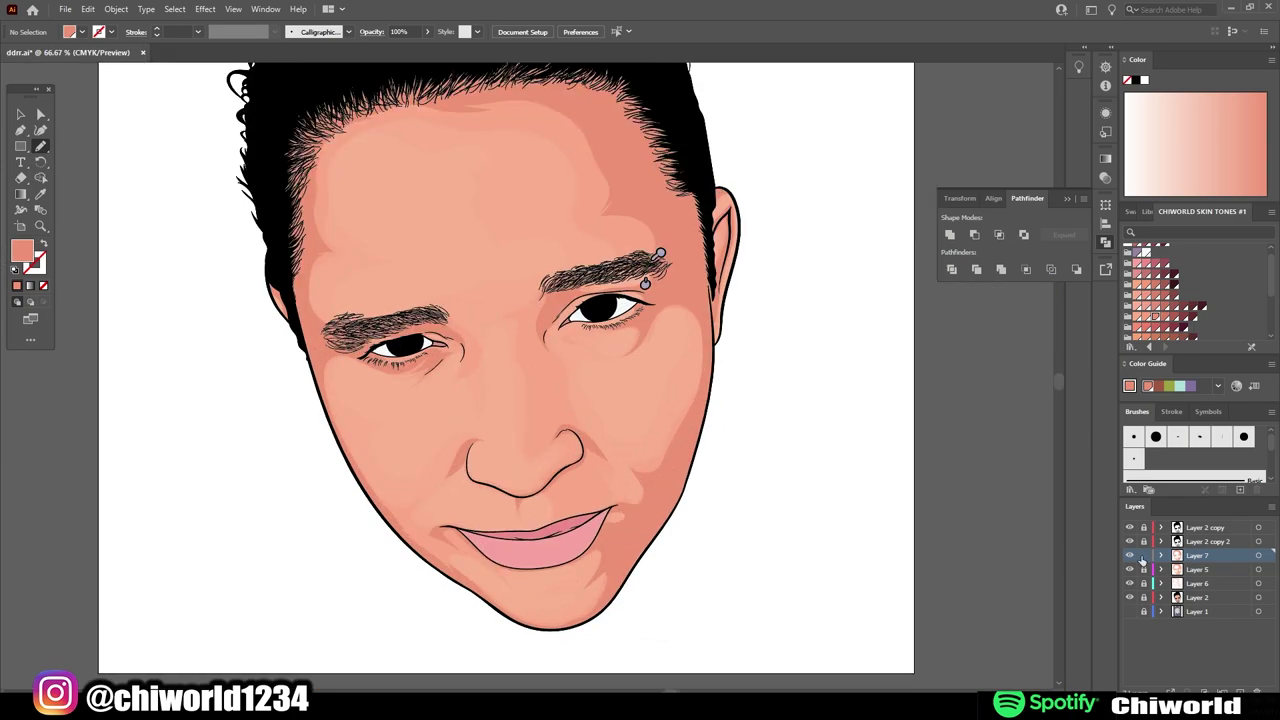
key("ctrl+l")
scroll(661, 452, "up", 1)
- Try a thin shading line on the nose, then undo it
scroll(760, 390, "up", 1)
left_click_drag(607, 492, 538, 433)
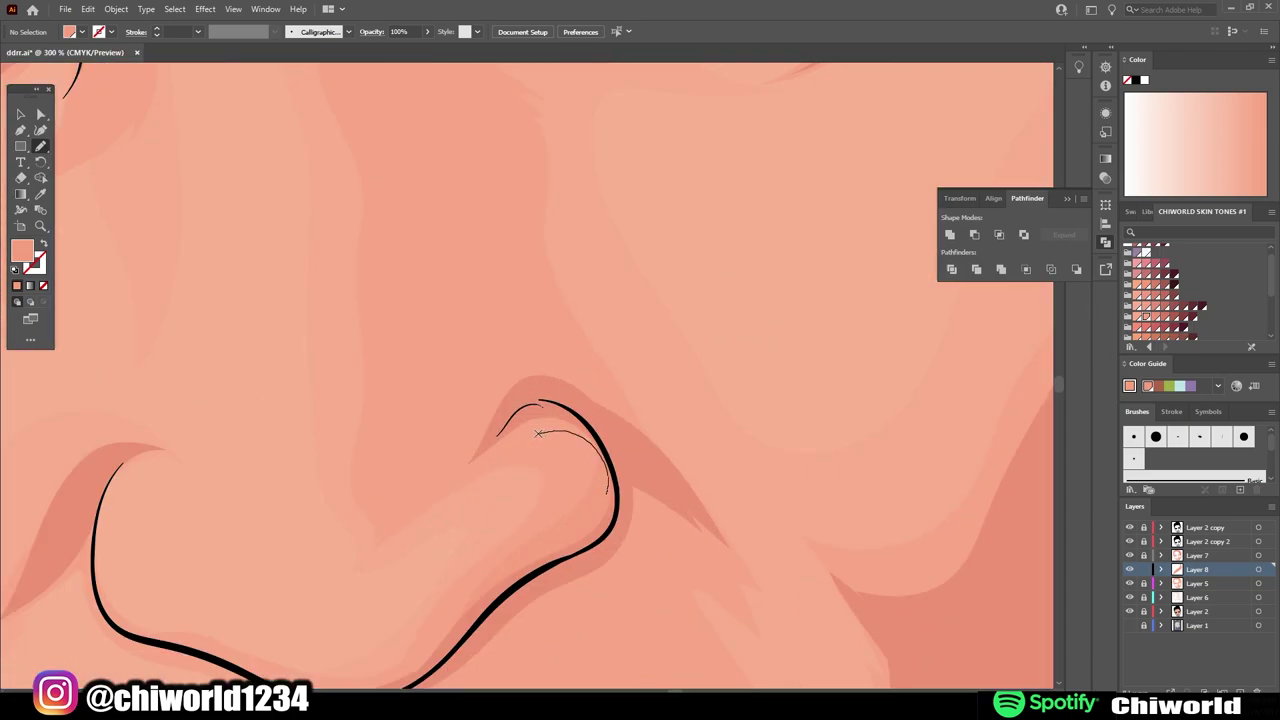
key("ctrl+z")
scroll(669, 607, "down", 1)
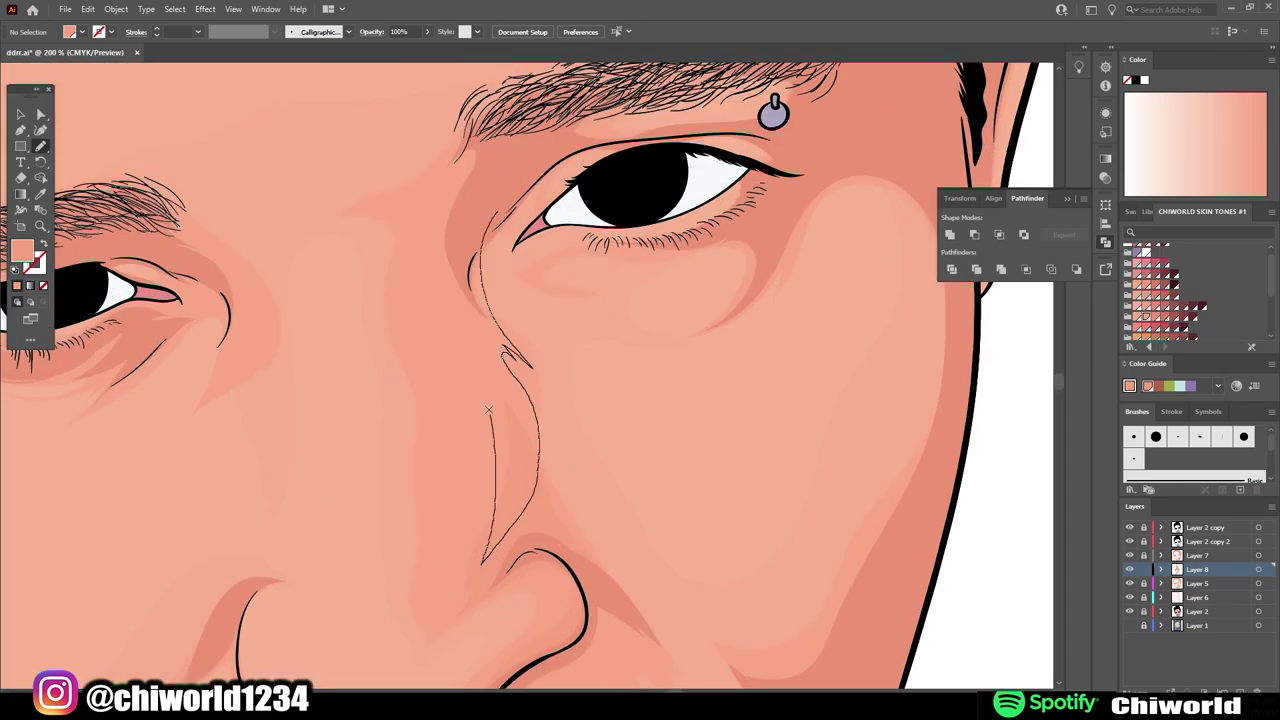
key("ctrl+z")
scroll(274, 377, "down", 2)
scroll(811, 251, "up", 2)
scroll(811, 251, "up", 1)
- Sketch shading lines at the eye's inner corner and under the eye
left_click_drag(420, 340, 460, 290)
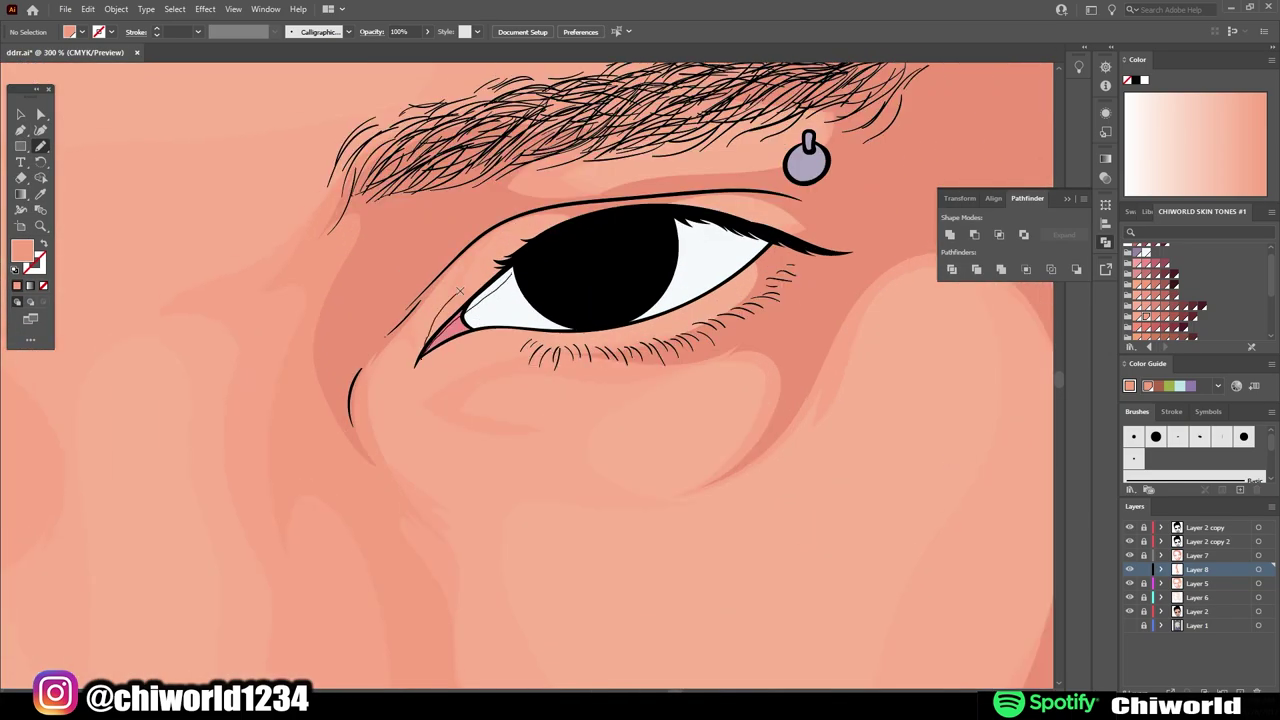
scroll(460, 290, "down", 1)
scroll(460, 290, "up", 1)
left_click_drag(808, 352, 478, 362)
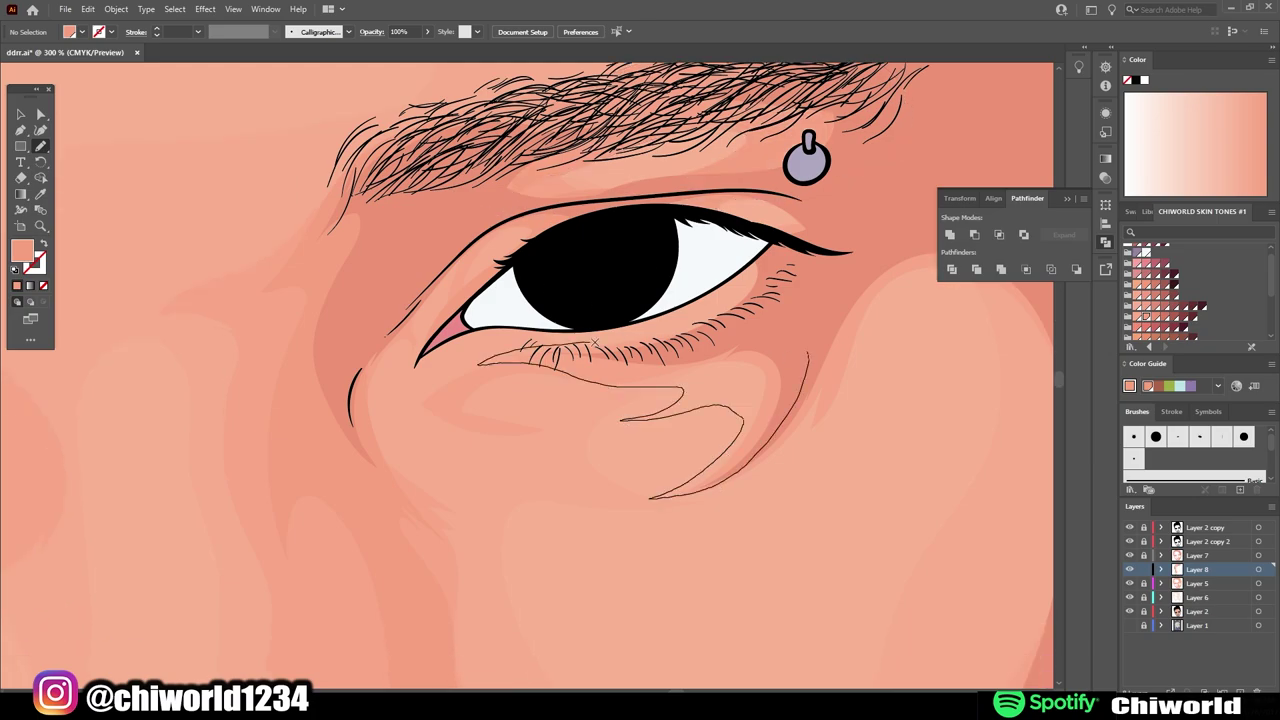
scroll(596, 344, "down", 3)
scroll(530, 420, "up", 2)
- Sketch shading strokes beside and above the nose, undoing each one
left_click_drag(686, 477, 699, 375)
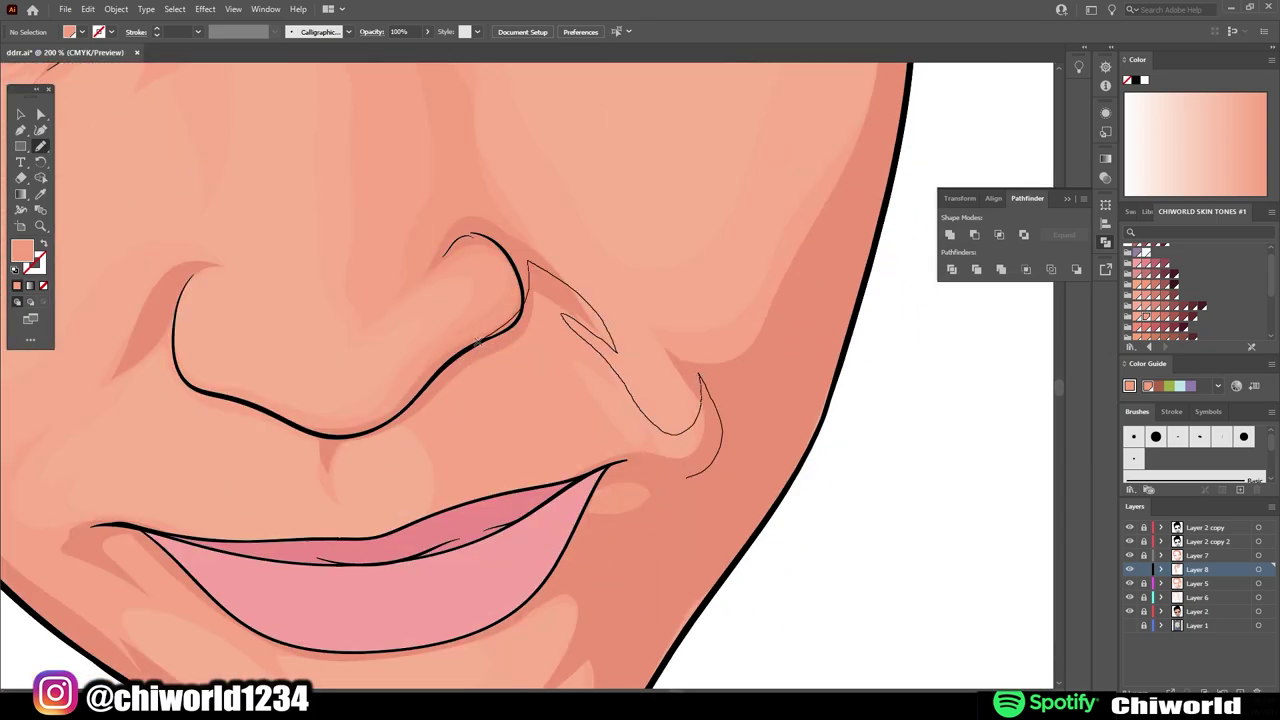
key("ctrl+z")
key("ctrl+z")
key("ctrl+z")
scroll(440, 423, "down", 3)
scroll(397, 325, "up", 3)
left_click_drag(422, 388, 397, 325)
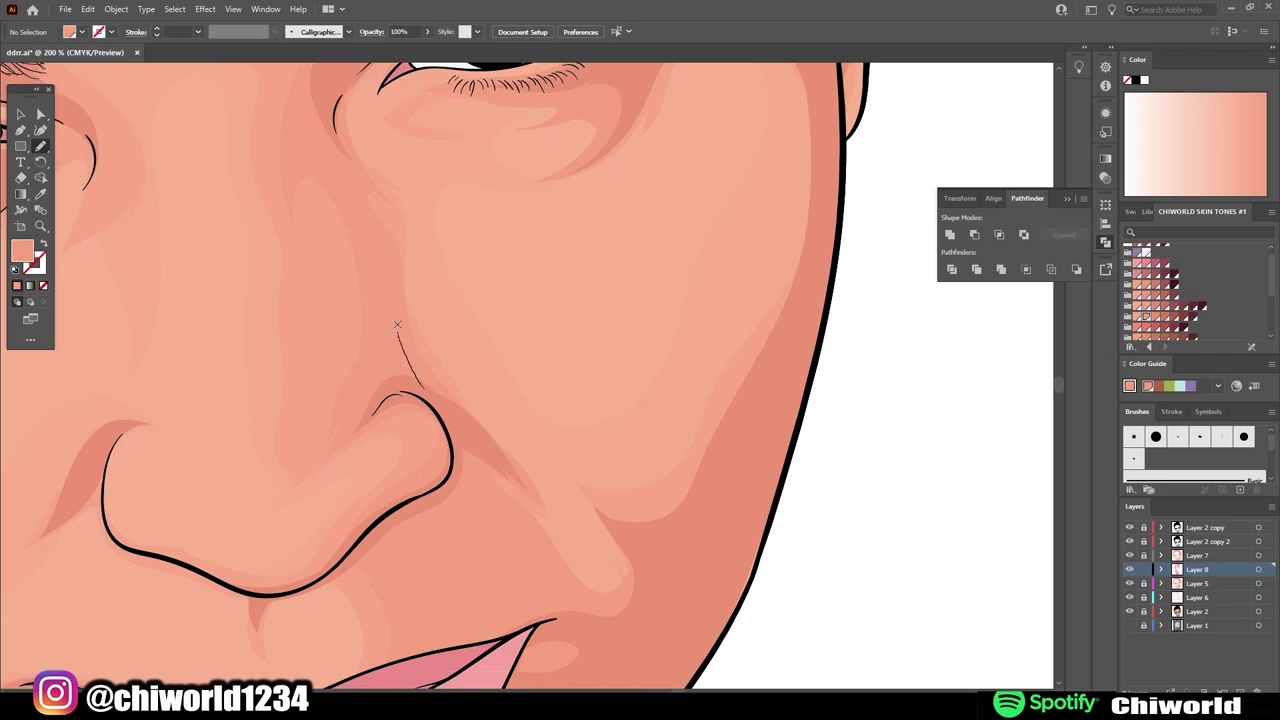
key("ctrl+z")
scroll(682, 341, "down", 3)
scroll(877, 423, "up", 3)
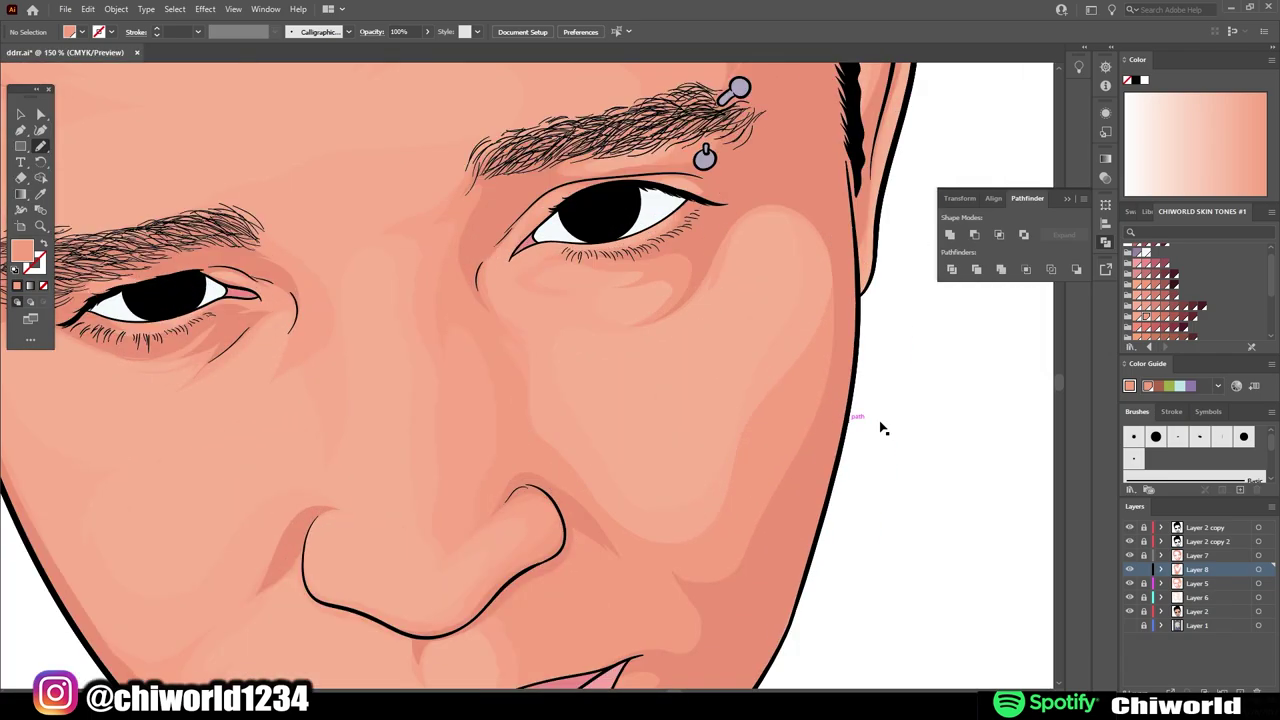
- Draw and undo a right-cheek stroke, also removing the under-eye stroke
left_click_drag(425, 445, 403, 346)
key("ctrl+z")
scroll(438, 277, "up", 1)
key("ctrl+z")
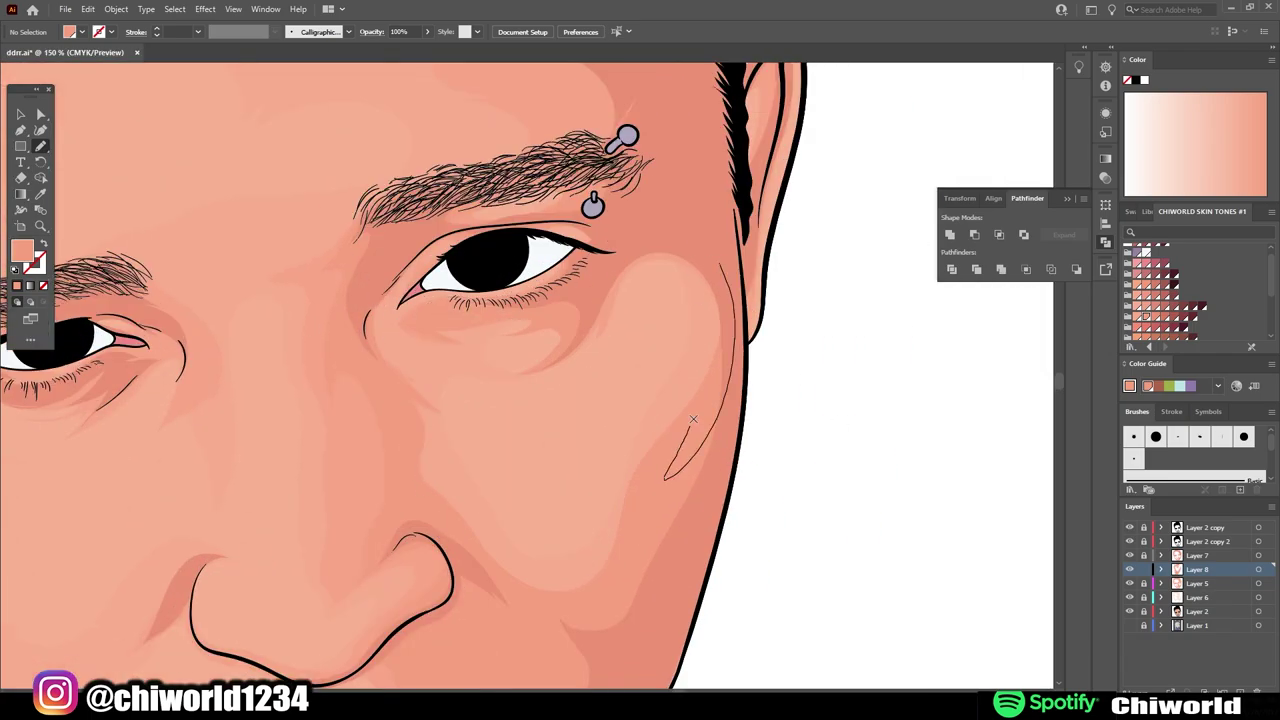
scroll(578, 282, "down", 3)
scroll(578, 282, "up", 3)
scroll(522, 405, "up", 5)
- Outline forehead shadows rising from the eyebrow and above the left eyebrow
left_click_drag(612, 470, 245, 157)
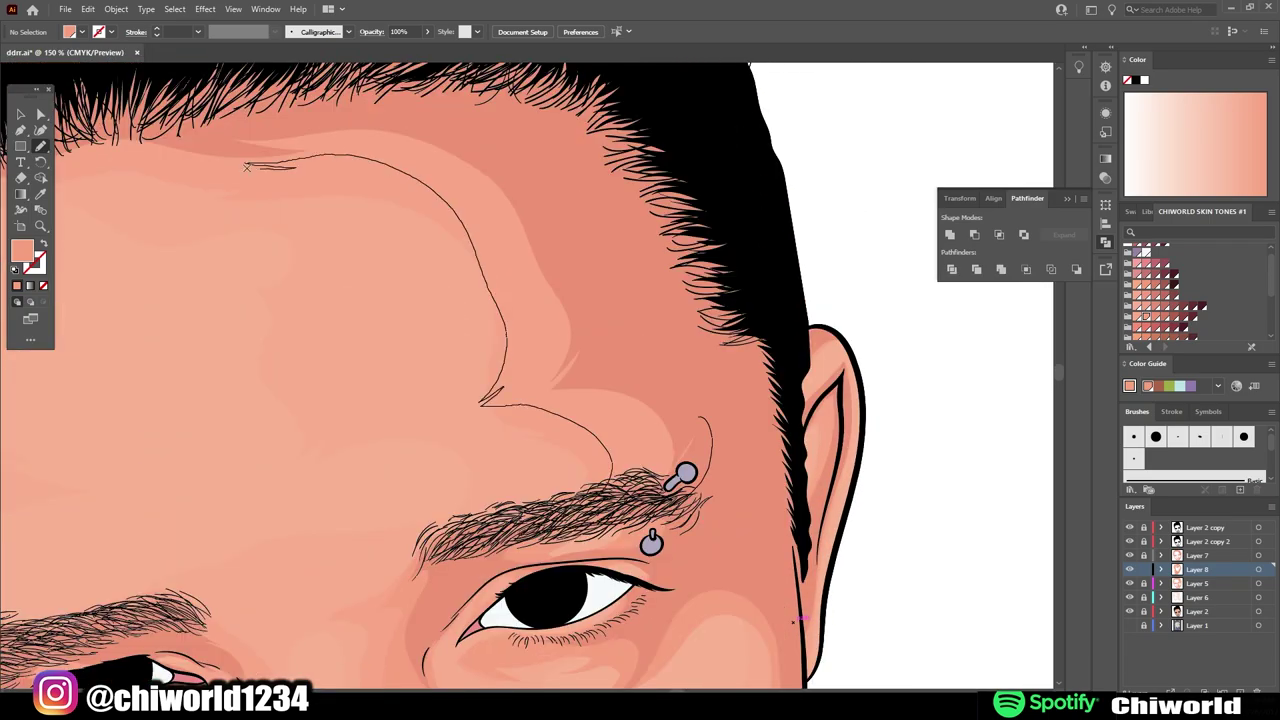
scroll(901, 523, "down", 3)
scroll(901, 523, "up", 4)
scroll(774, 551, "down", 3)
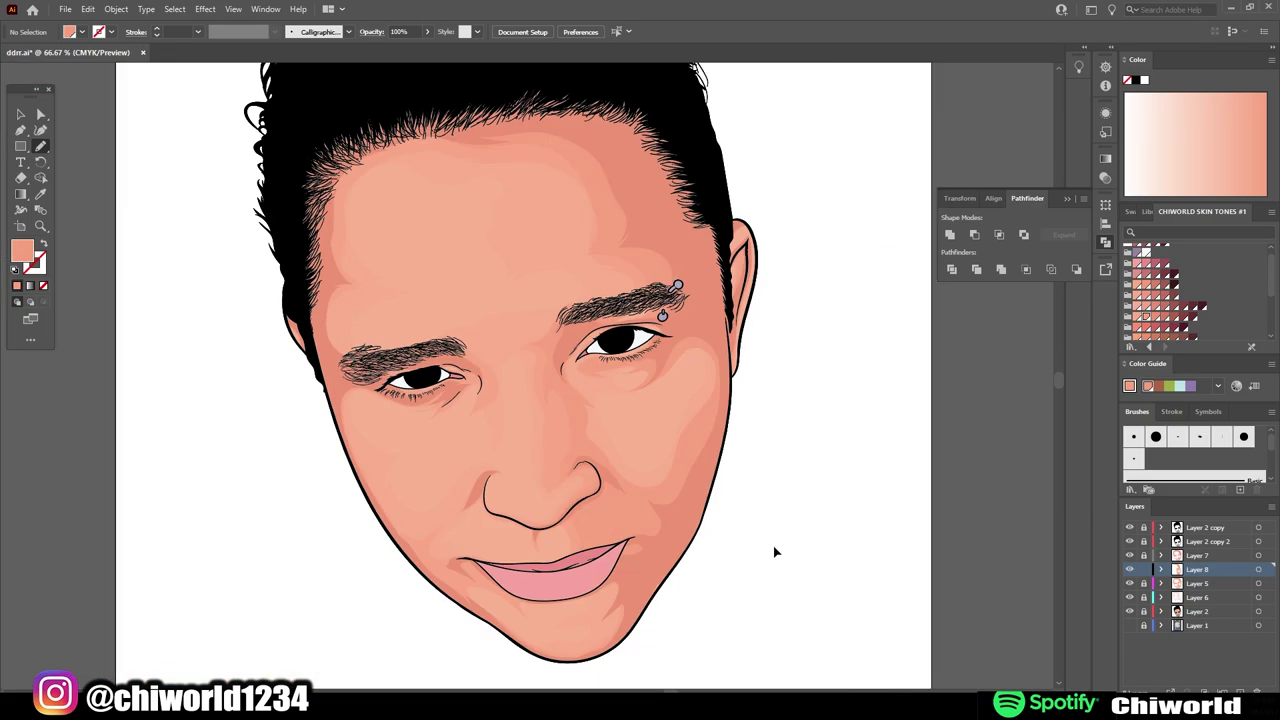
scroll(774, 551, "up", 2)
scroll(322, 350, "up", 1)
left_click_drag(305, 440, 322, 350)
scroll(680, 606, "down", 3)
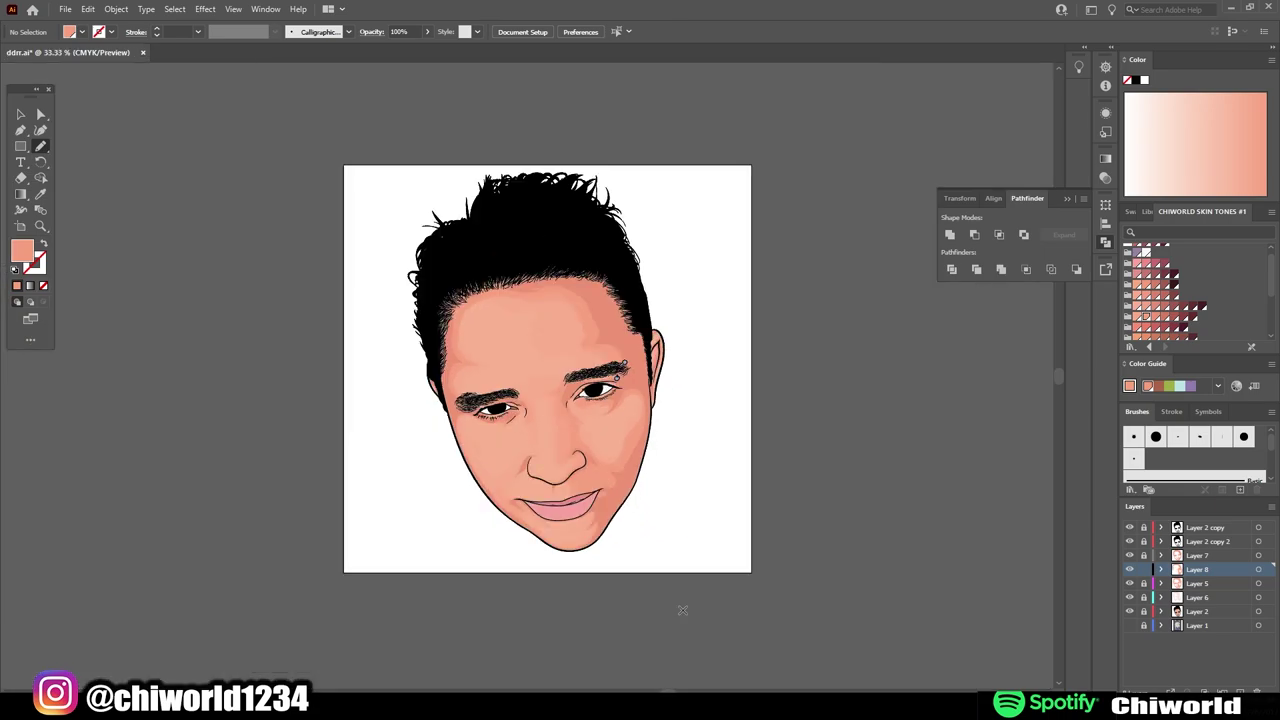
scroll(680, 606, "up", 3)
scroll(829, 614, "up", 1)
- Outline a shadow along the chin
left_click_drag(822, 487, 512, 576)
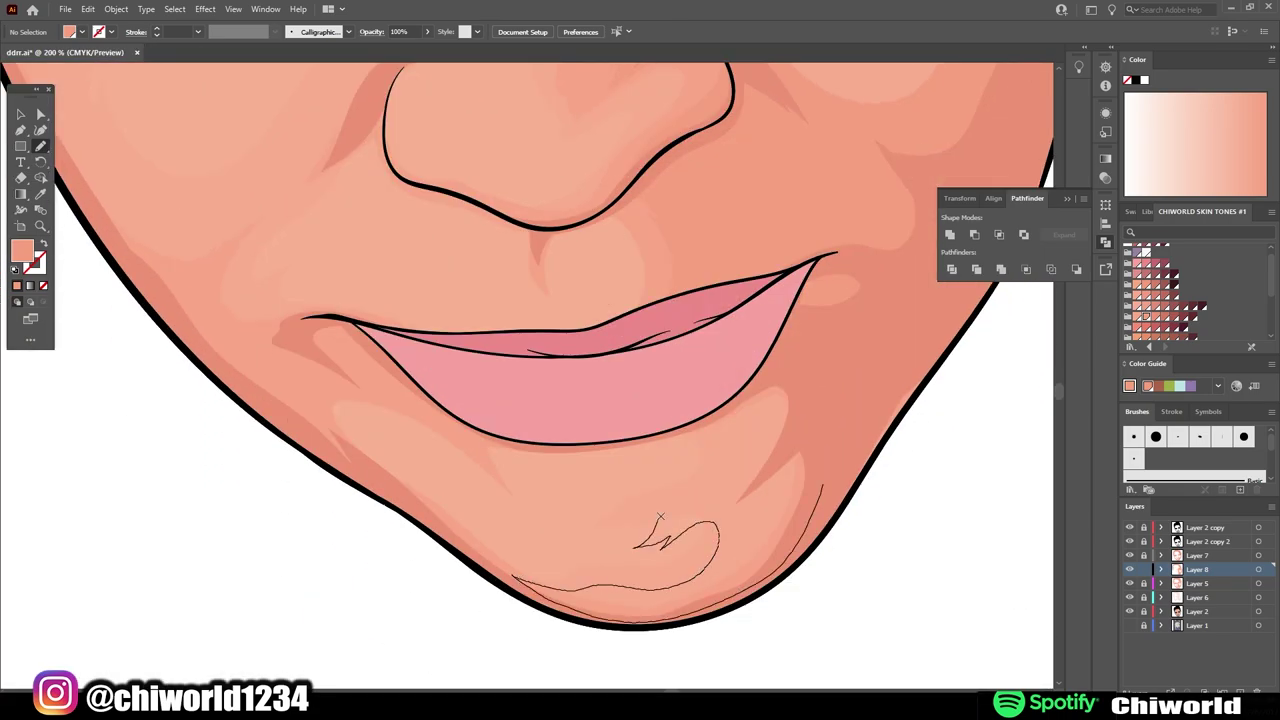
scroll(660, 517, "down", 3)
scroll(363, 349, "up", 3)
scroll(445, 277, "down", 3)
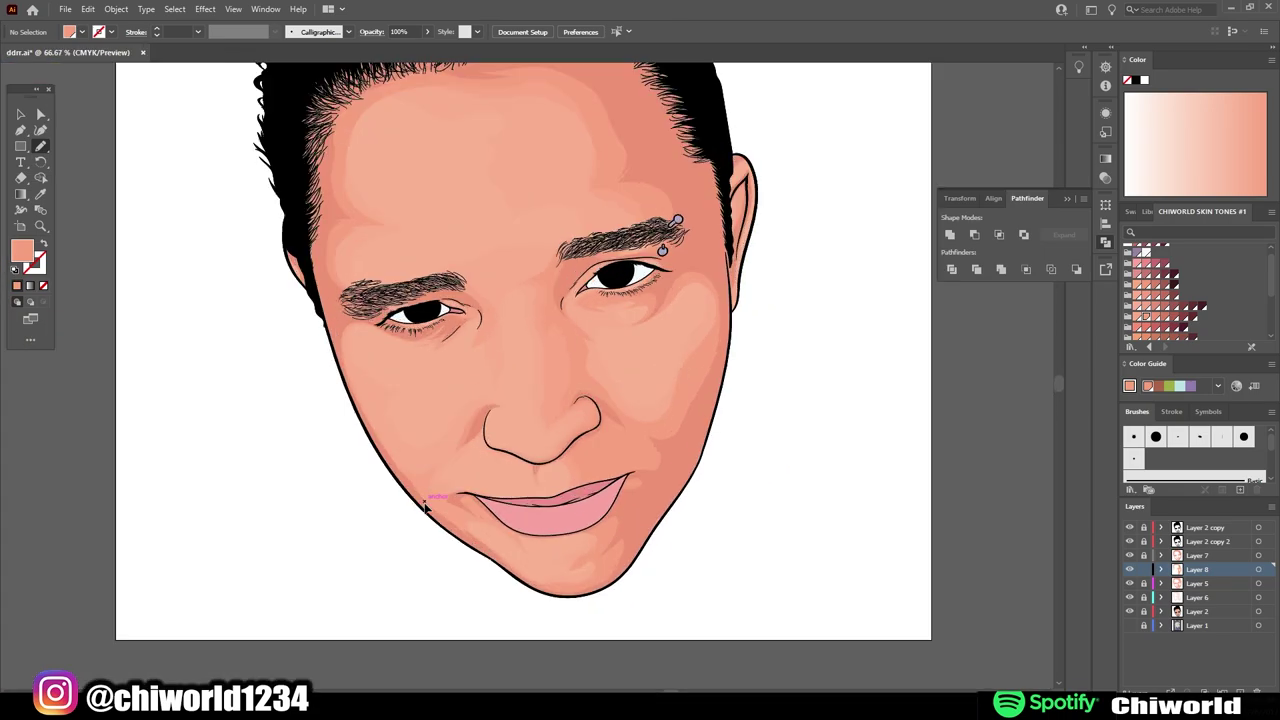
scroll(483, 342, "up", 3)
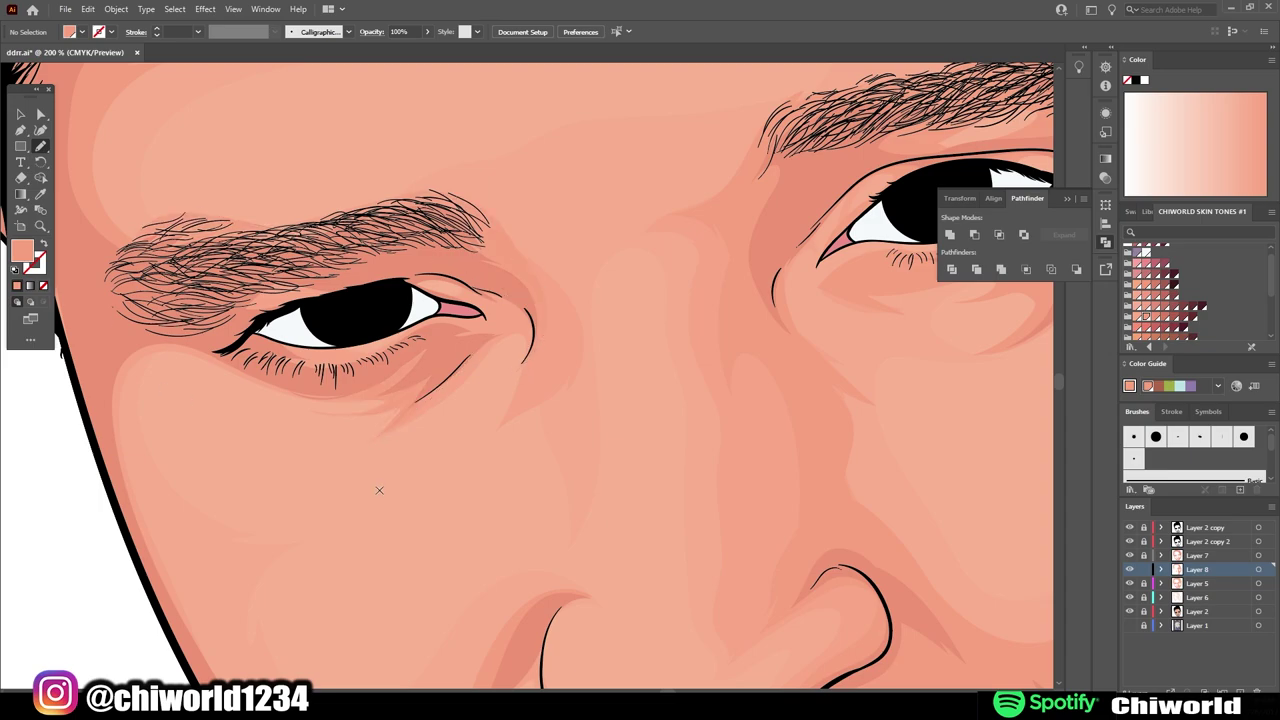
scroll(546, 311, "down", 1)
scroll(580, 380, "down", 3)
key("ctrl+equal")
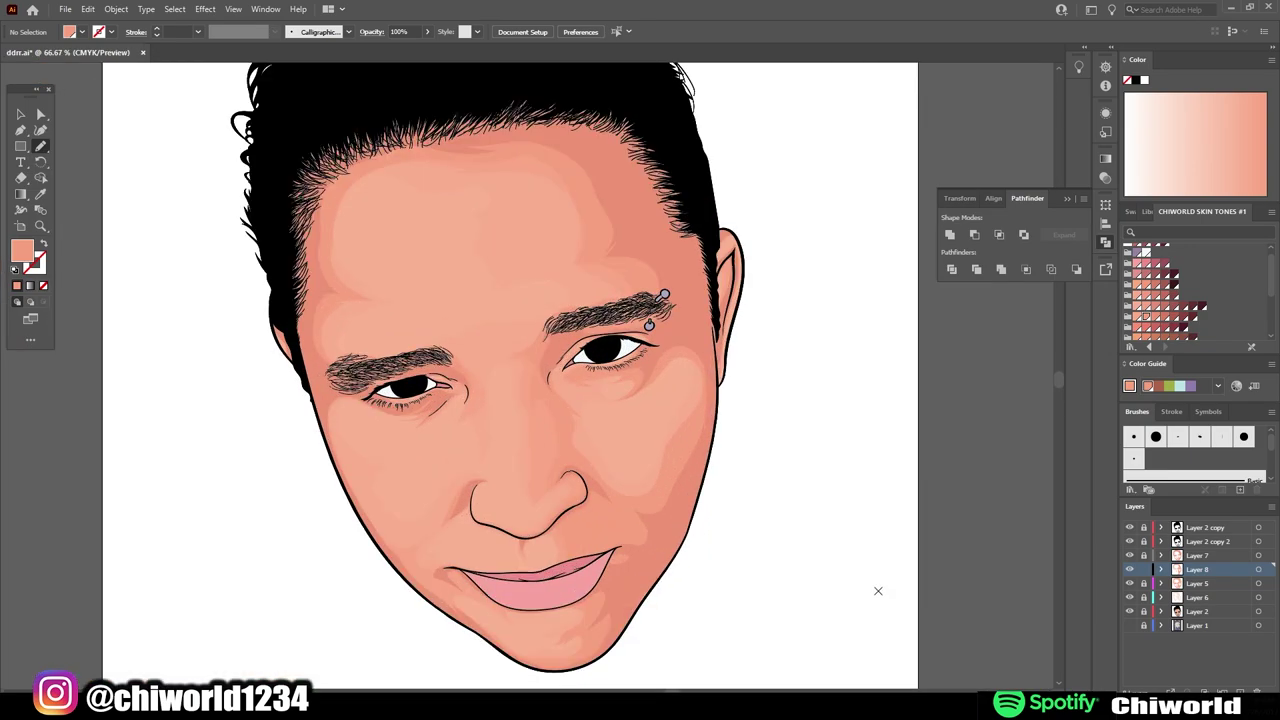
- On Layer 5, trace a freehand shadow shape beside the nose under the right eye
left_click(1205, 584)
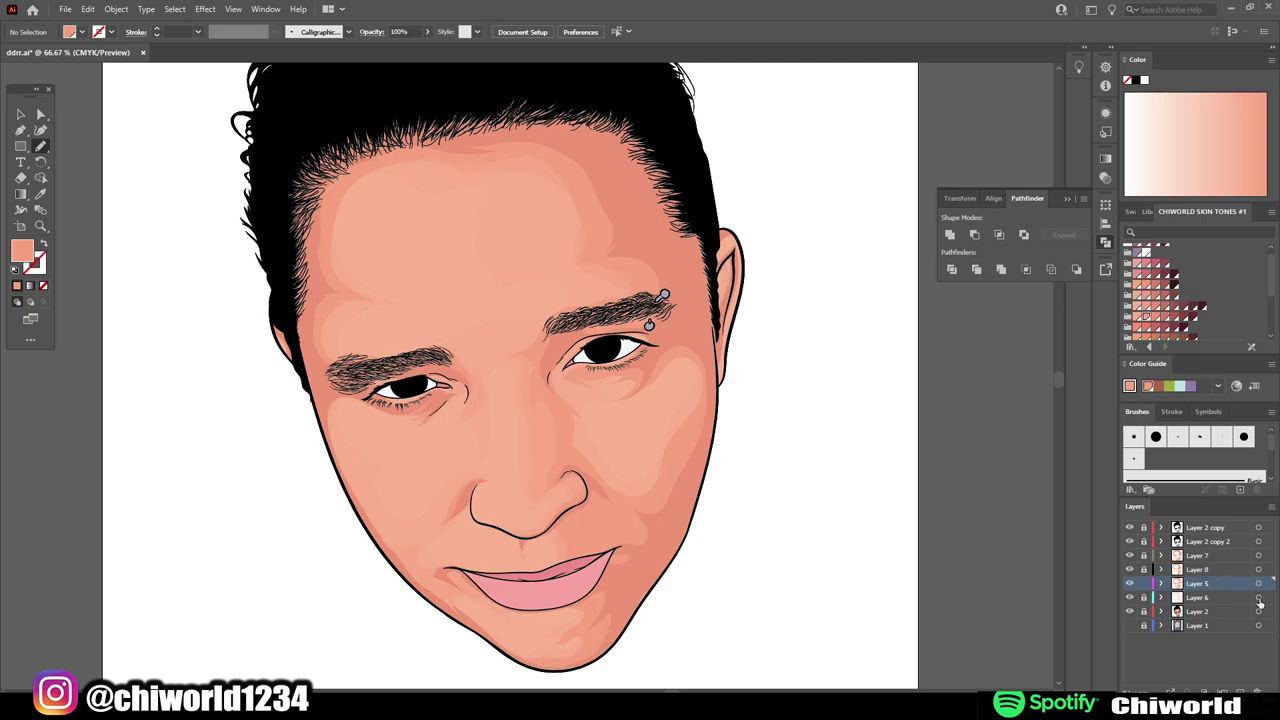
key("ctrl+minus")
key("ctrl+minus")
scroll(350, 313, "up", 4)
key("b")
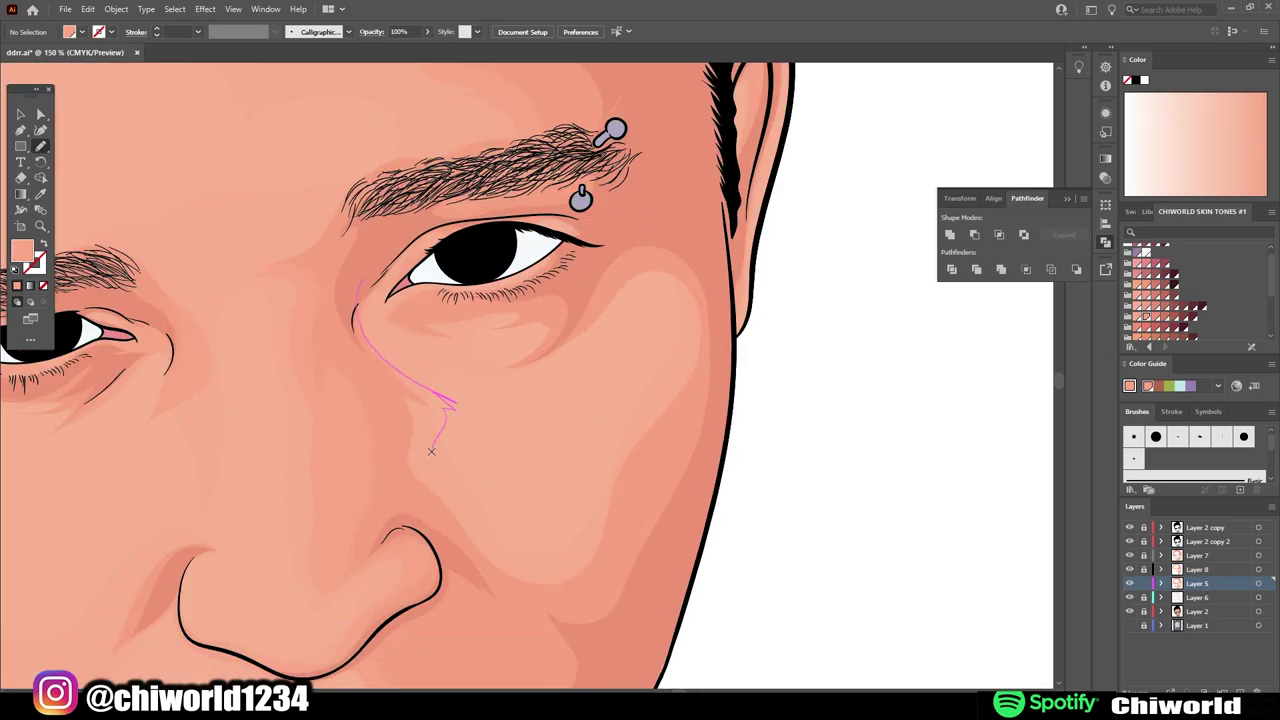
left_click_drag(431, 451, 481, 369)
- Zoom out and scroll around the face to check the new shadow outline
key("ctrl+0")
scroll(733, 390, "up", 4)
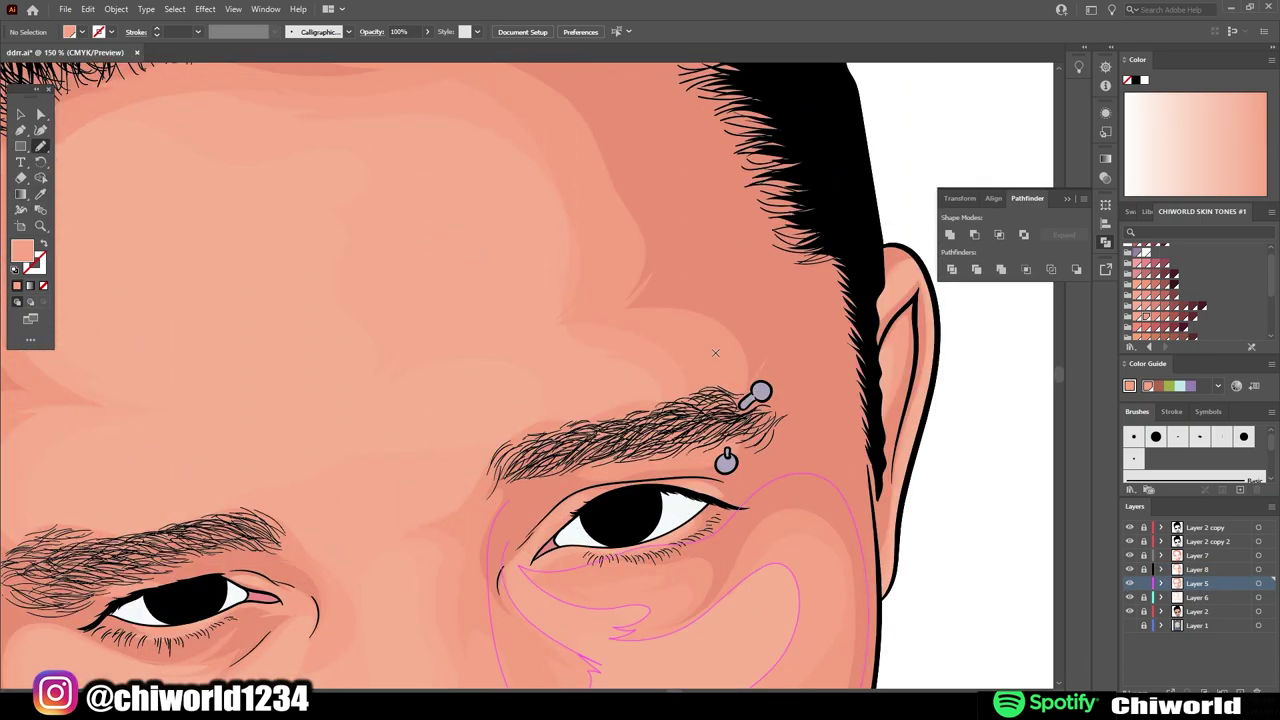
scroll(733, 390, "up", 2)
key("ctrl+0")
scroll(303, 450, "up", 3)
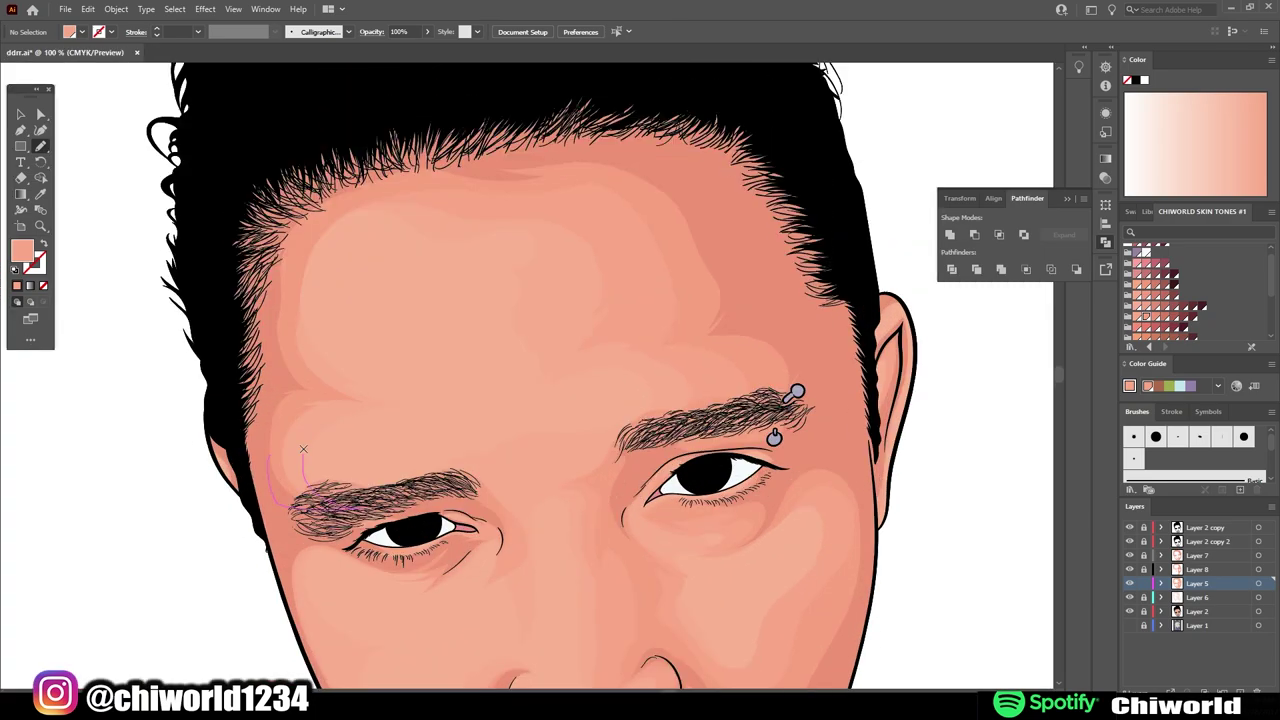
scroll(705, 258, "down", 5)
scroll(705, 258, "down", 1)
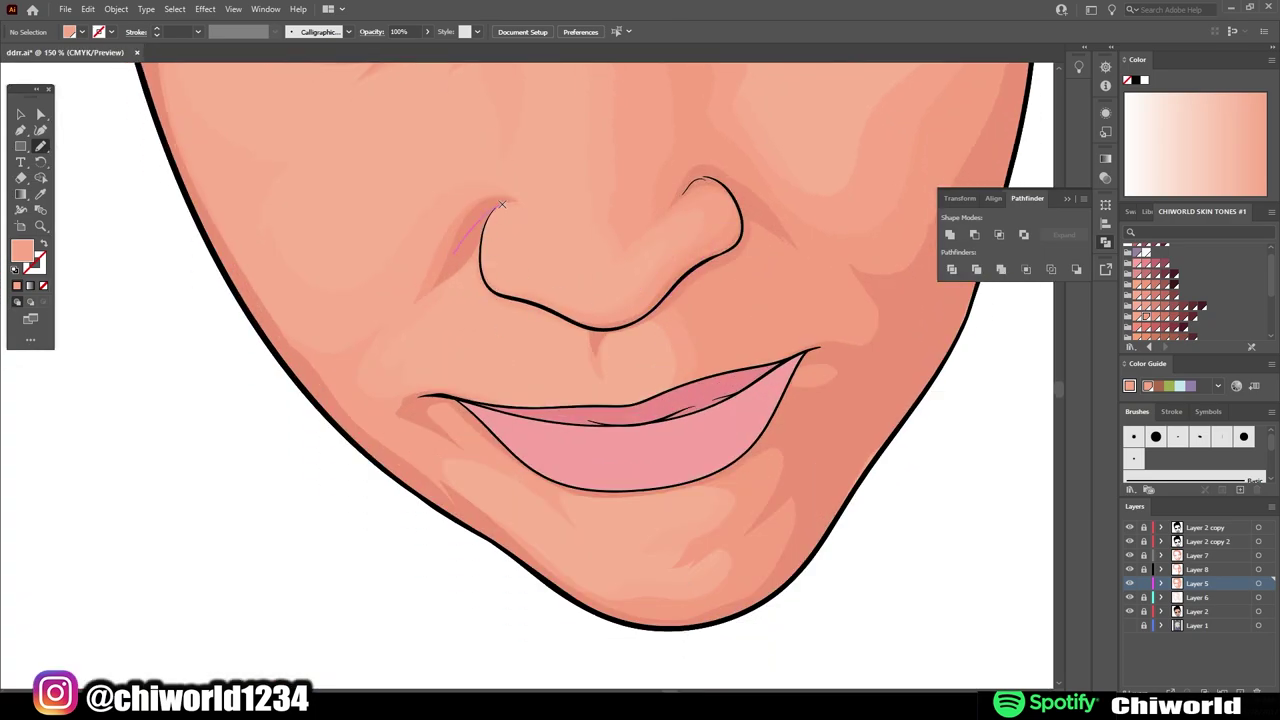
scroll(316, 436, "up", 2)
scroll(769, 641, "up", 3)
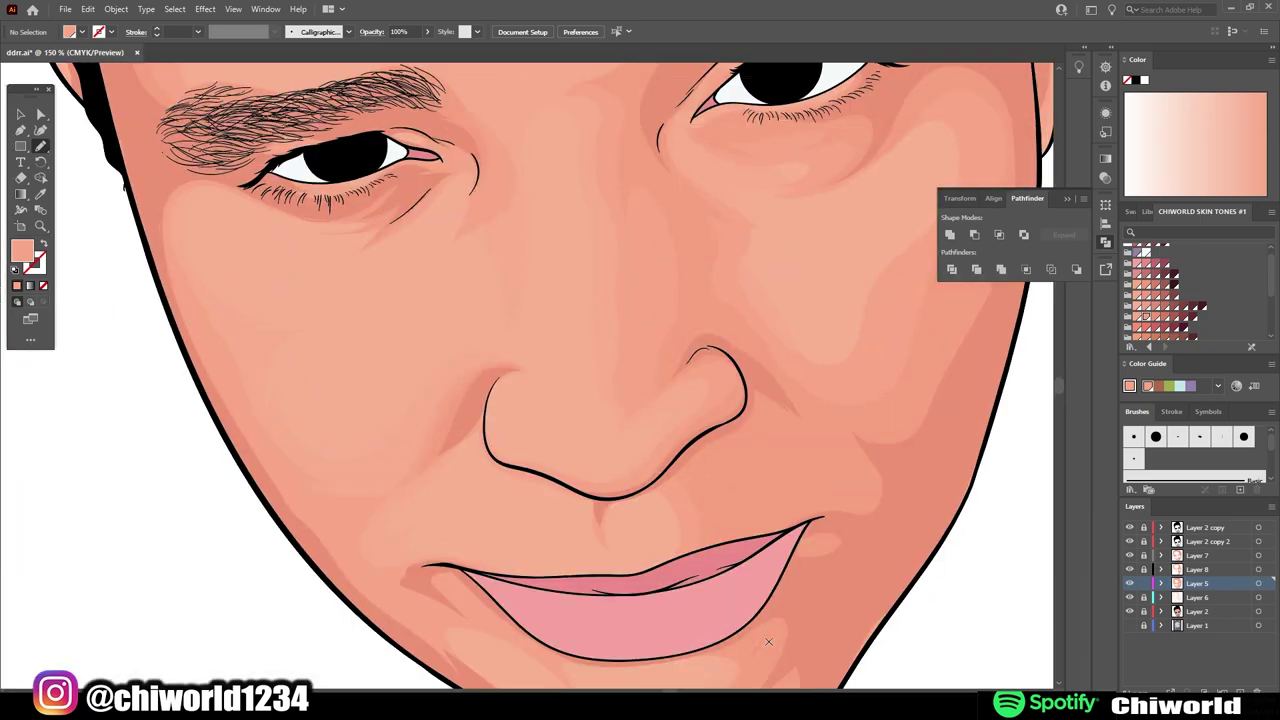
scroll(640, 420, "down", 5)
scroll(756, 662, "up", 1)
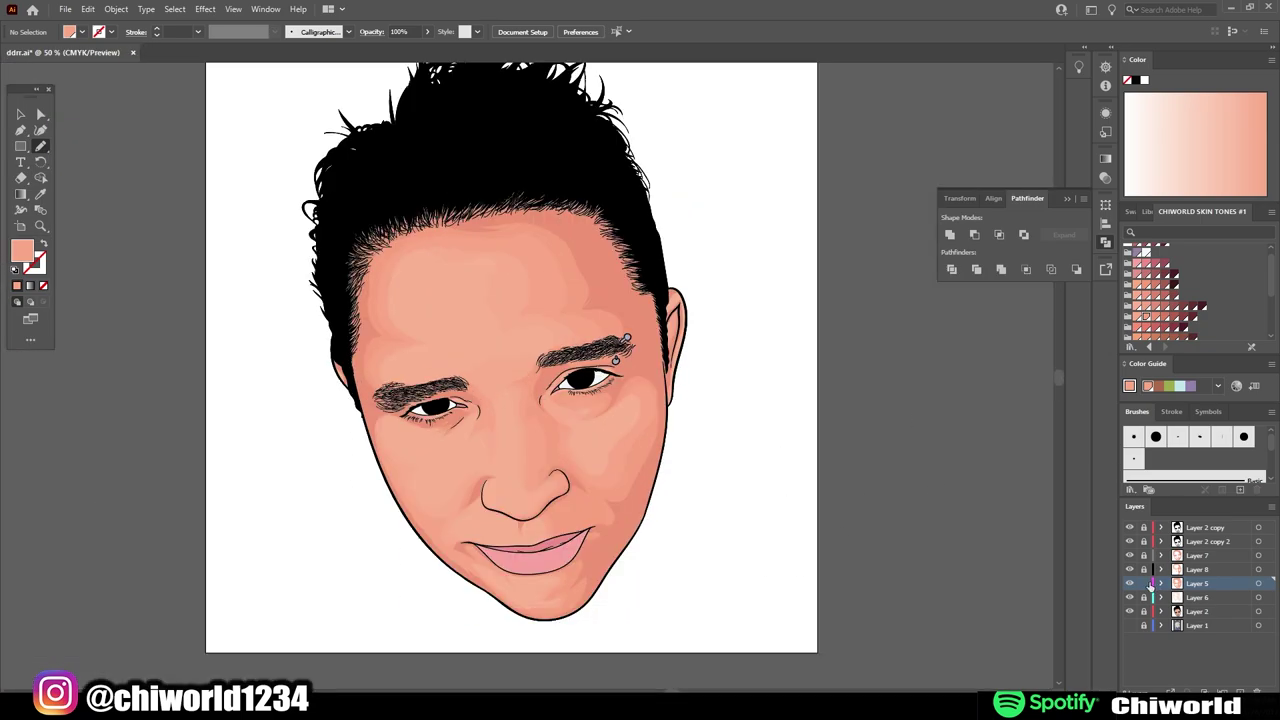
left_click(65, 9)
- Inspect the new shadow shape beside the eye, then deselect it and return to Pencil
key("Escape")
scroll(838, 437, "up", 6)
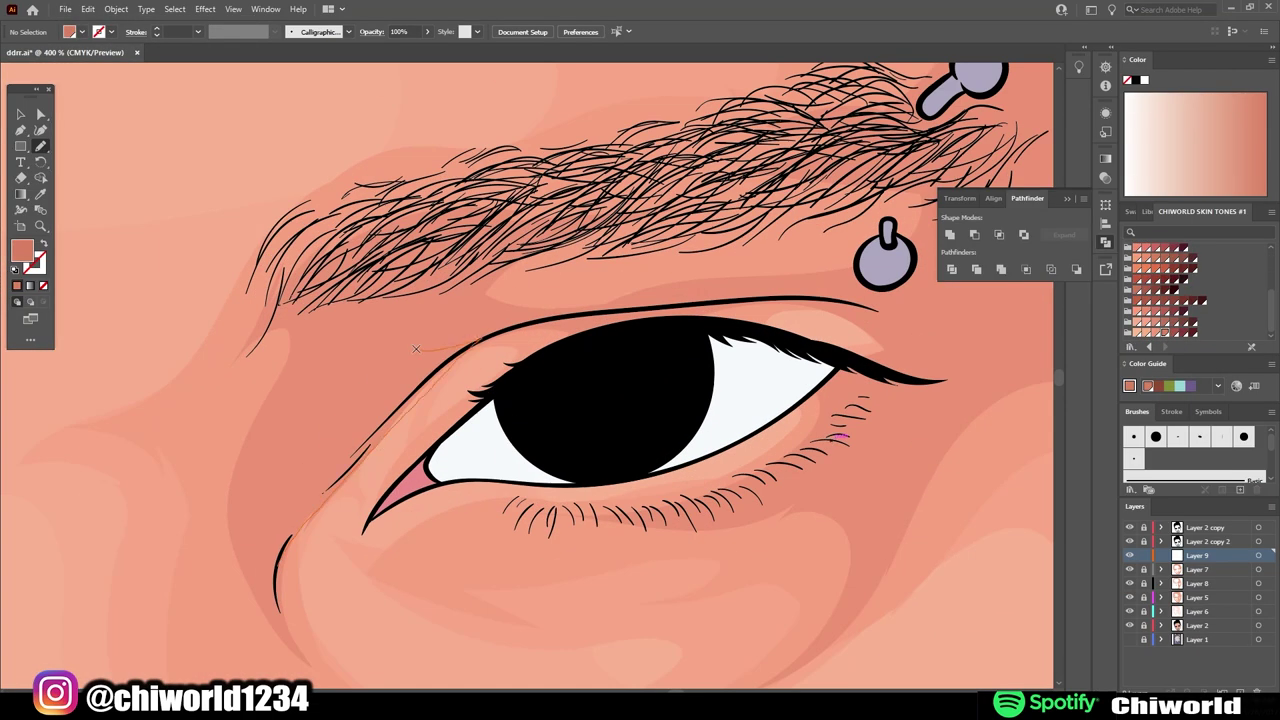
scroll(279, 625, "down", 2)
left_click(1155, 322)
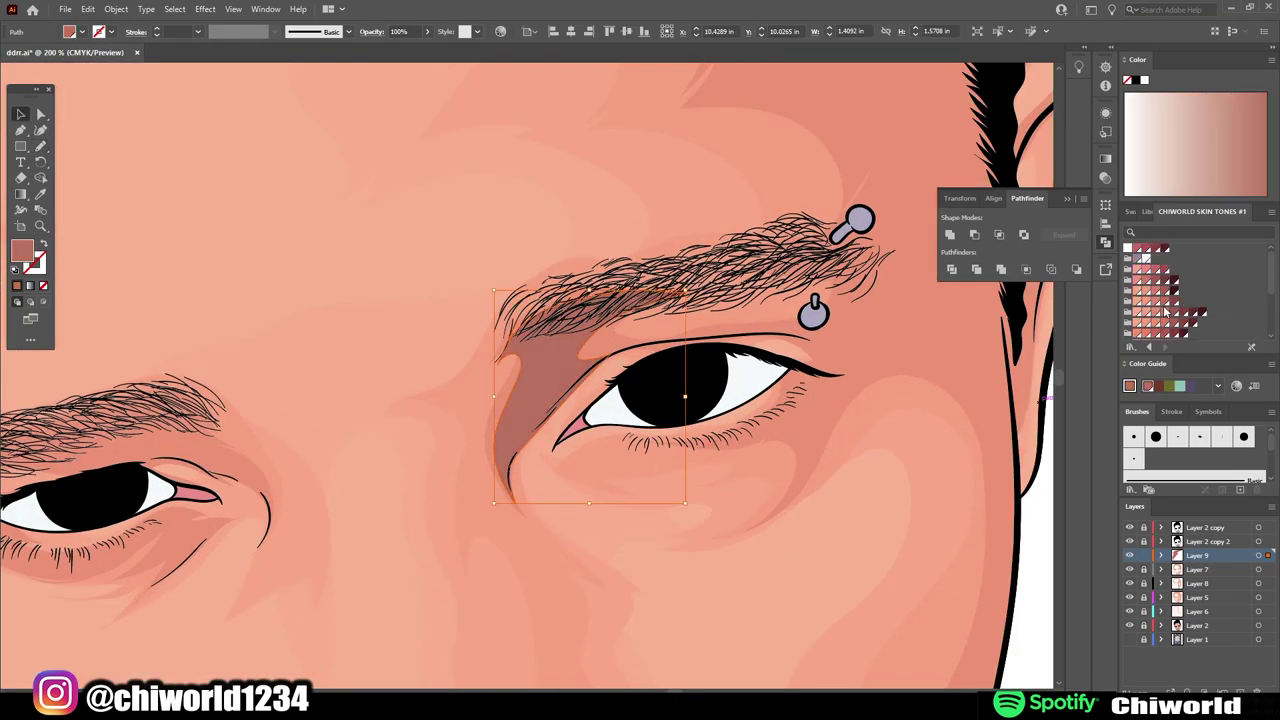
key("ctrl+shift+a")
scroll(986, 434, "down", 2)
scroll(951, 423, "down", 2)
key("n")
- Review shadows on the eyes, lips, chin and nose-cheek area, alternating with whole-face views
scroll(729, 523, "up", 5)
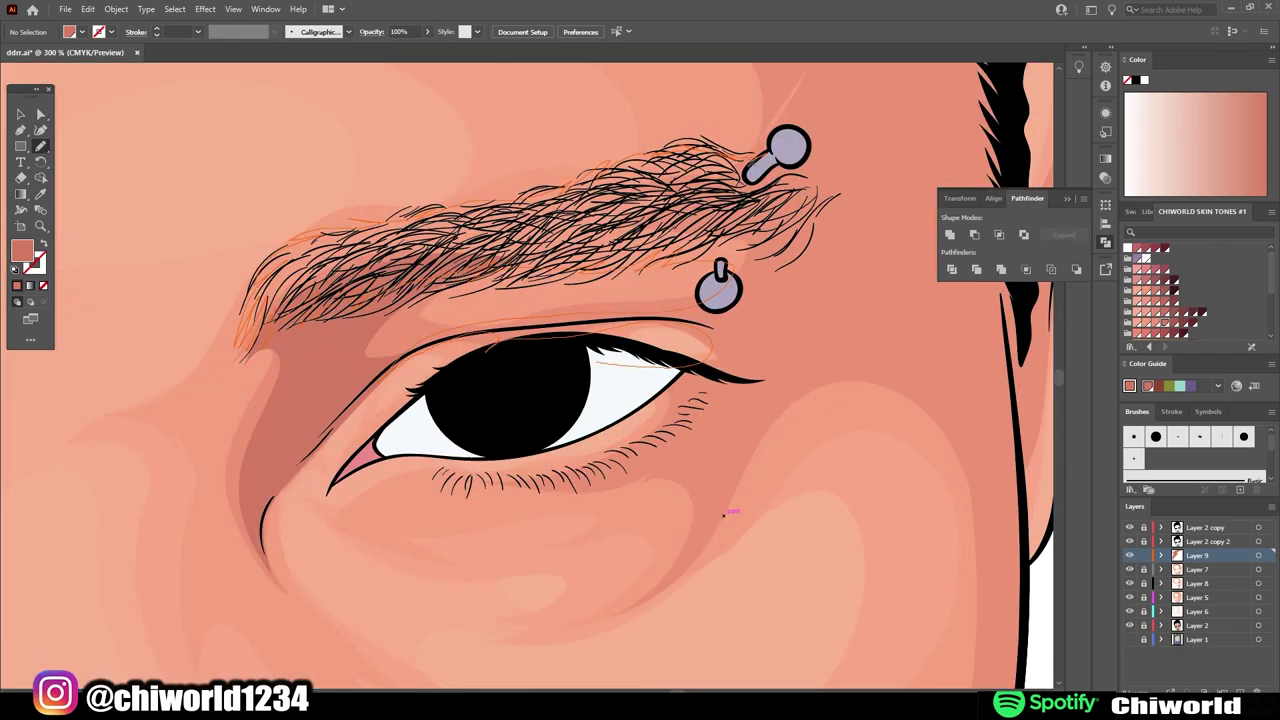
scroll(768, 347, "down", 3)
scroll(610, 290, "up", 2)
scroll(610, 290, "up", 1)
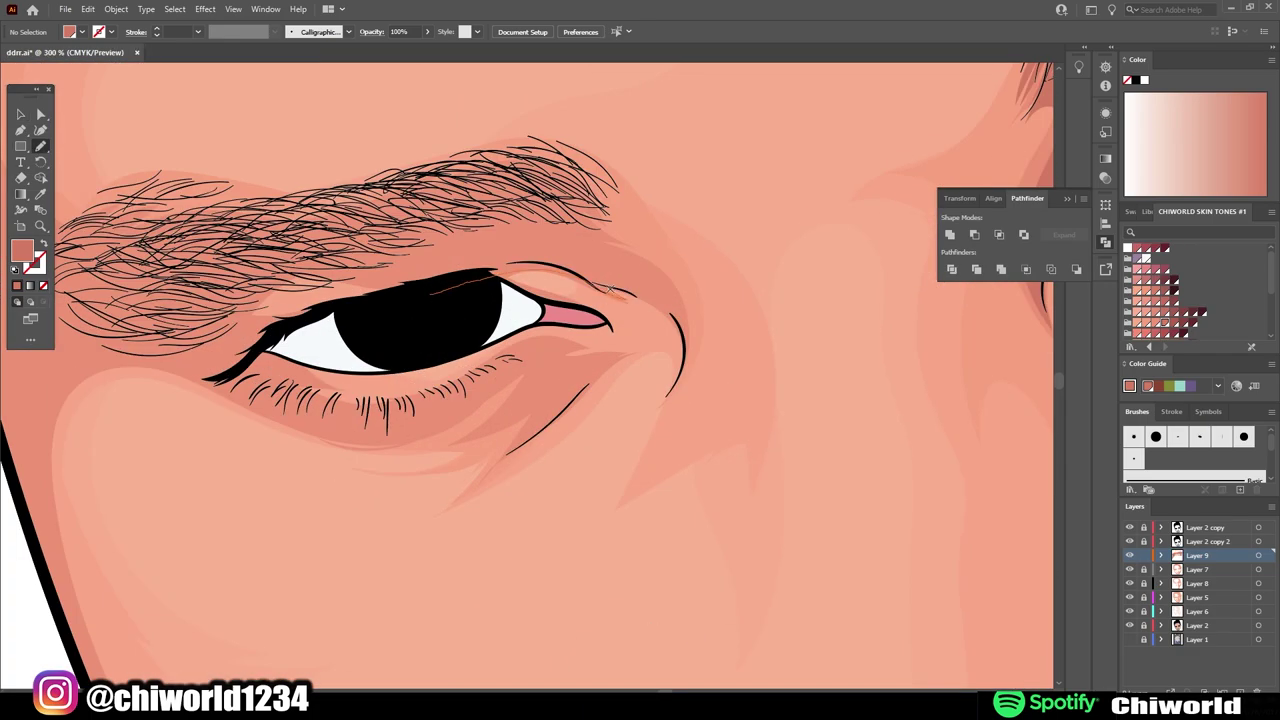
scroll(610, 290, "down", 3)
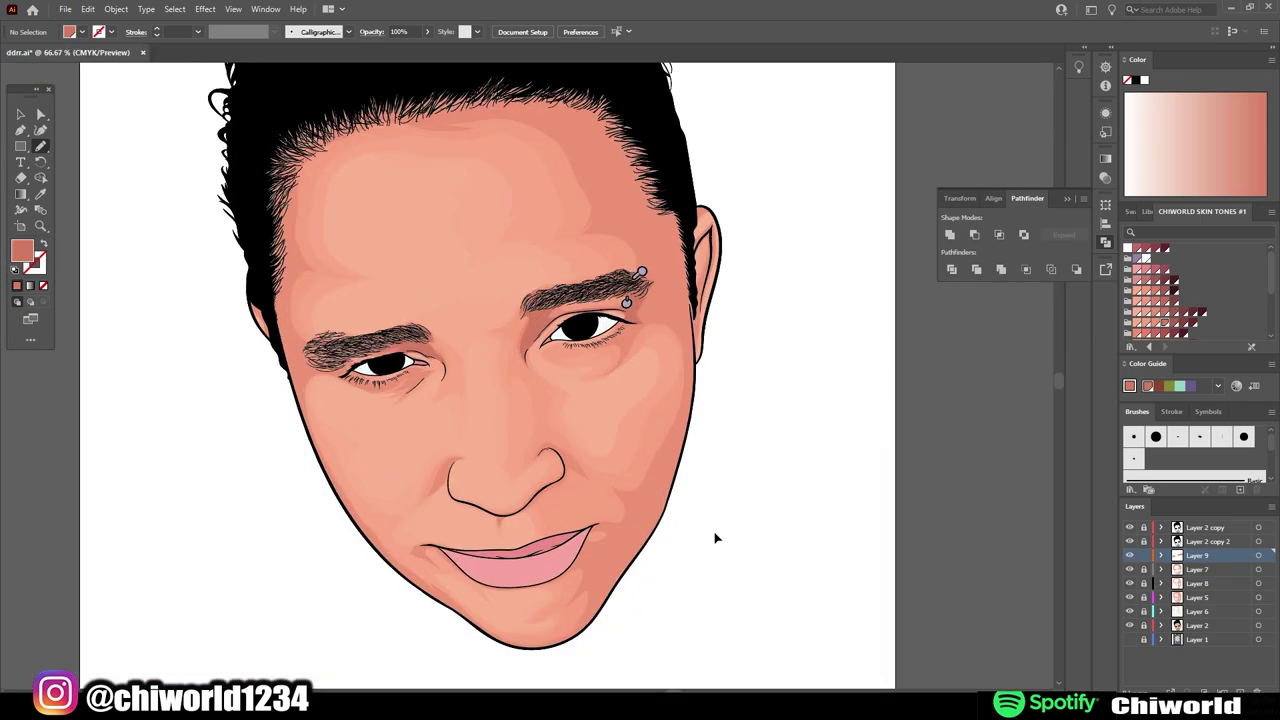
scroll(500, 380, "up", 3)
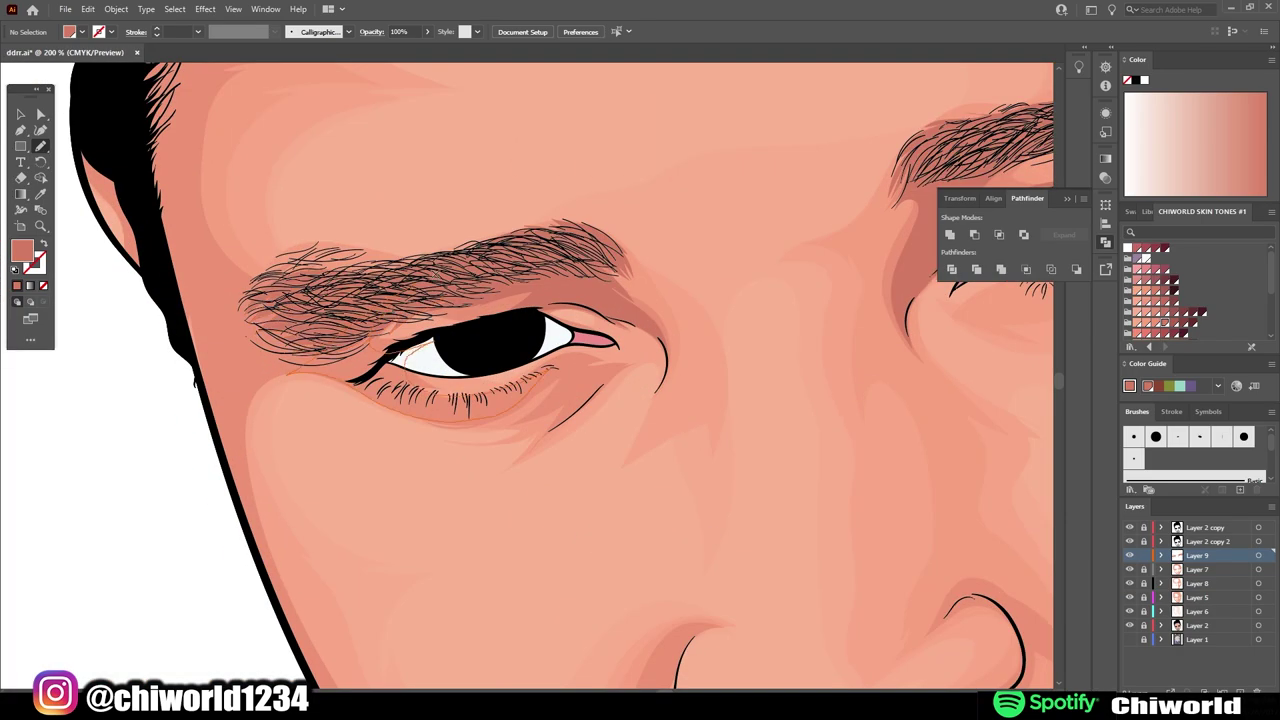
scroll(656, 513, "down", 3)
scroll(656, 513, "up", 4)
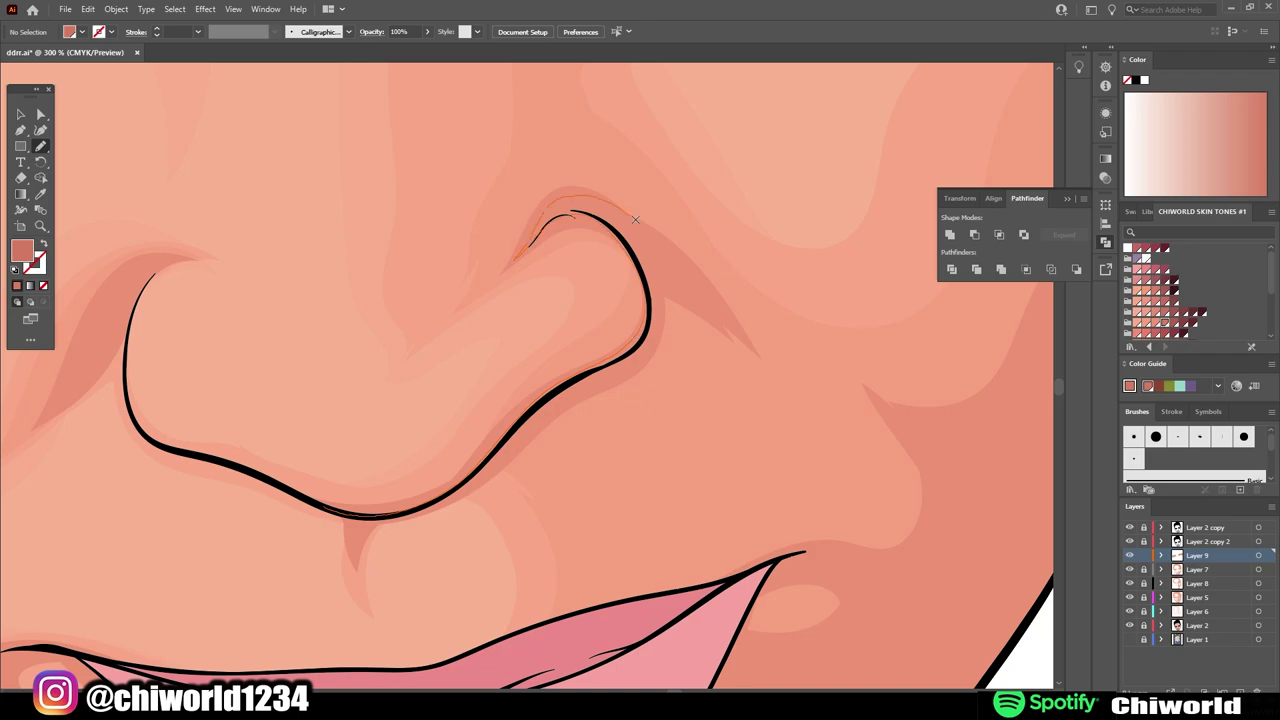
key("ctrl+0")
key("ctrl+equal")
key("ctrl+equal")
key("ctrl+equal")
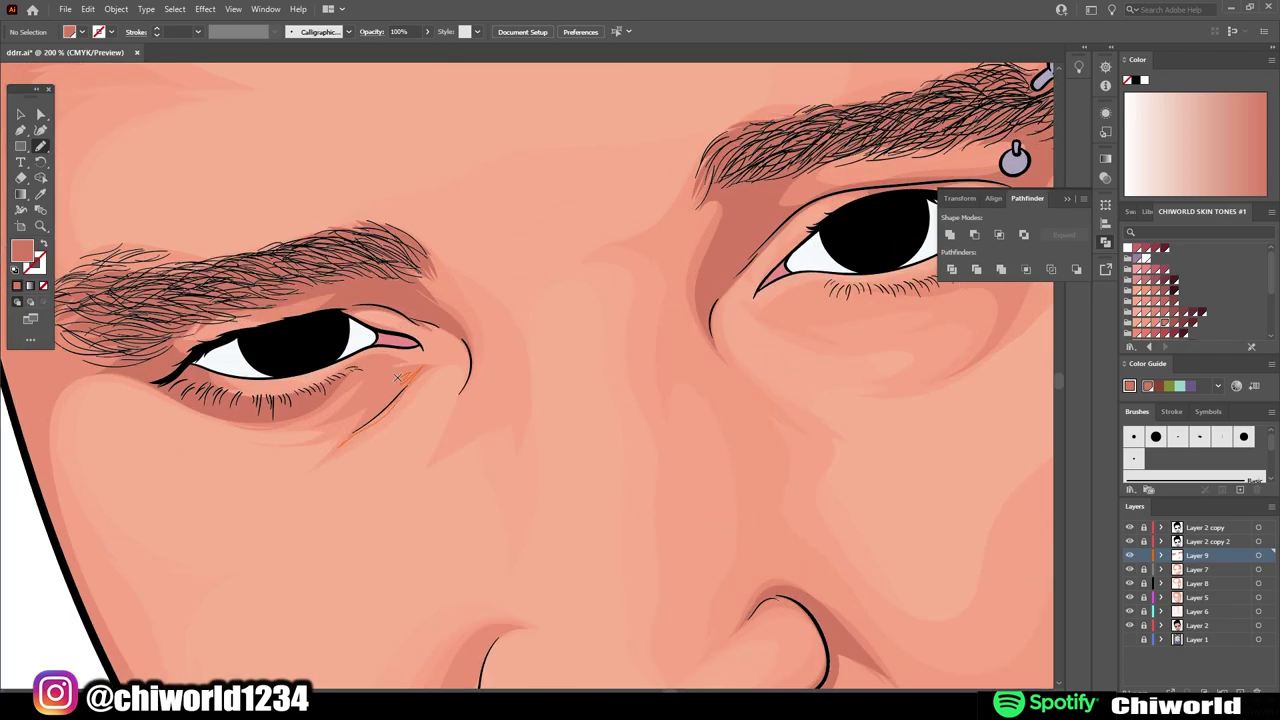
key("ctrl+0")
key("ctrl+equal")
key("ctrl+equal")
key("ctrl+equal")
key("ctrl+0")
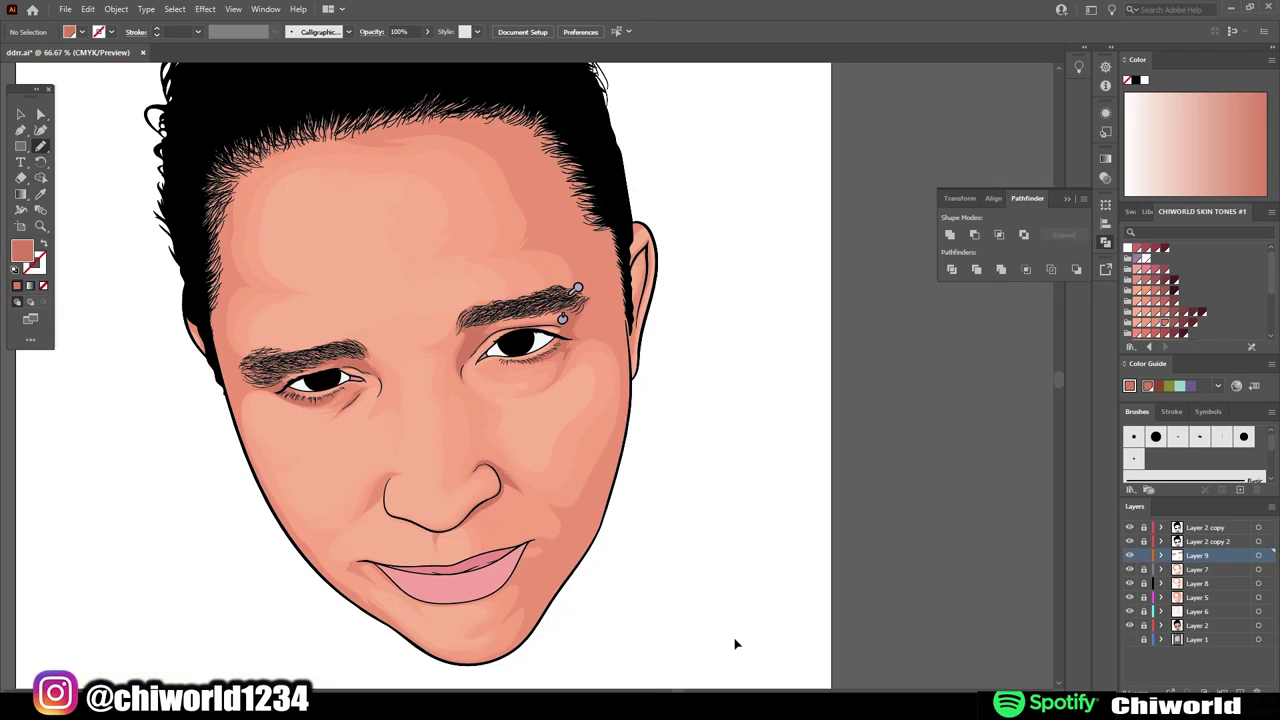
key("ctrl+equal")
key("ctrl+0")
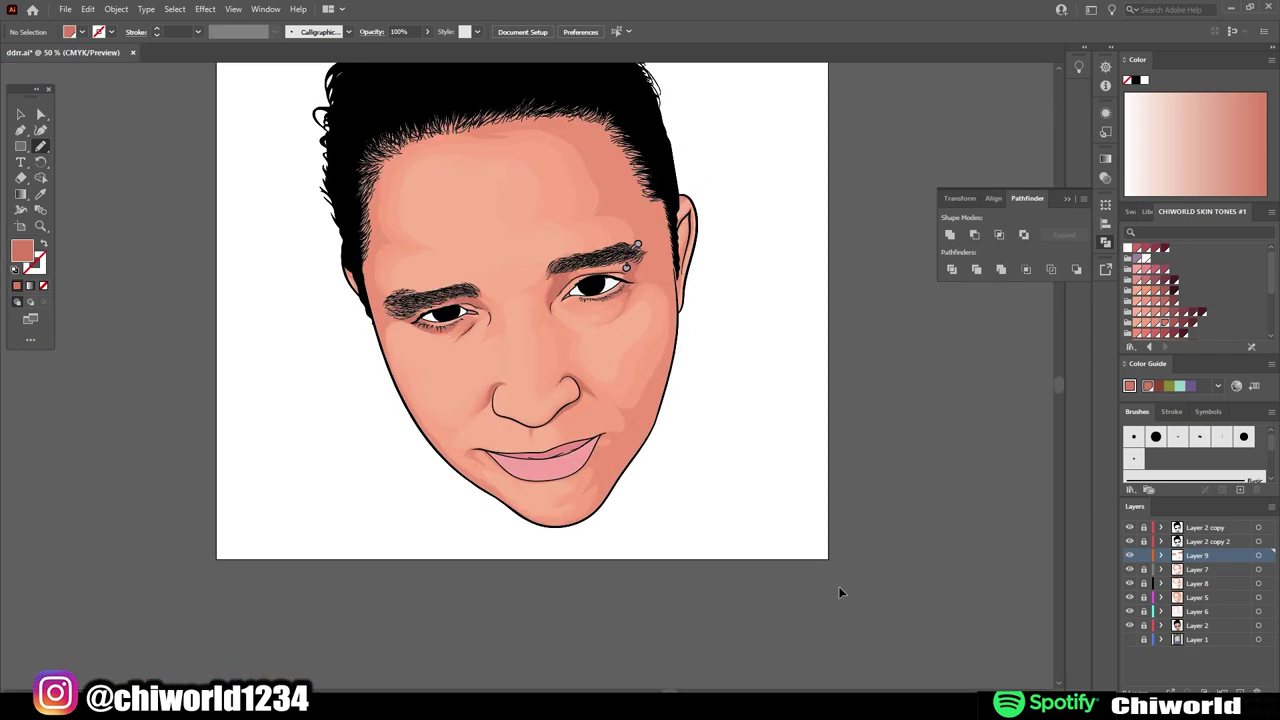
key("ctrl+equal")
key("ctrl+equal")
key("ctrl+equal")
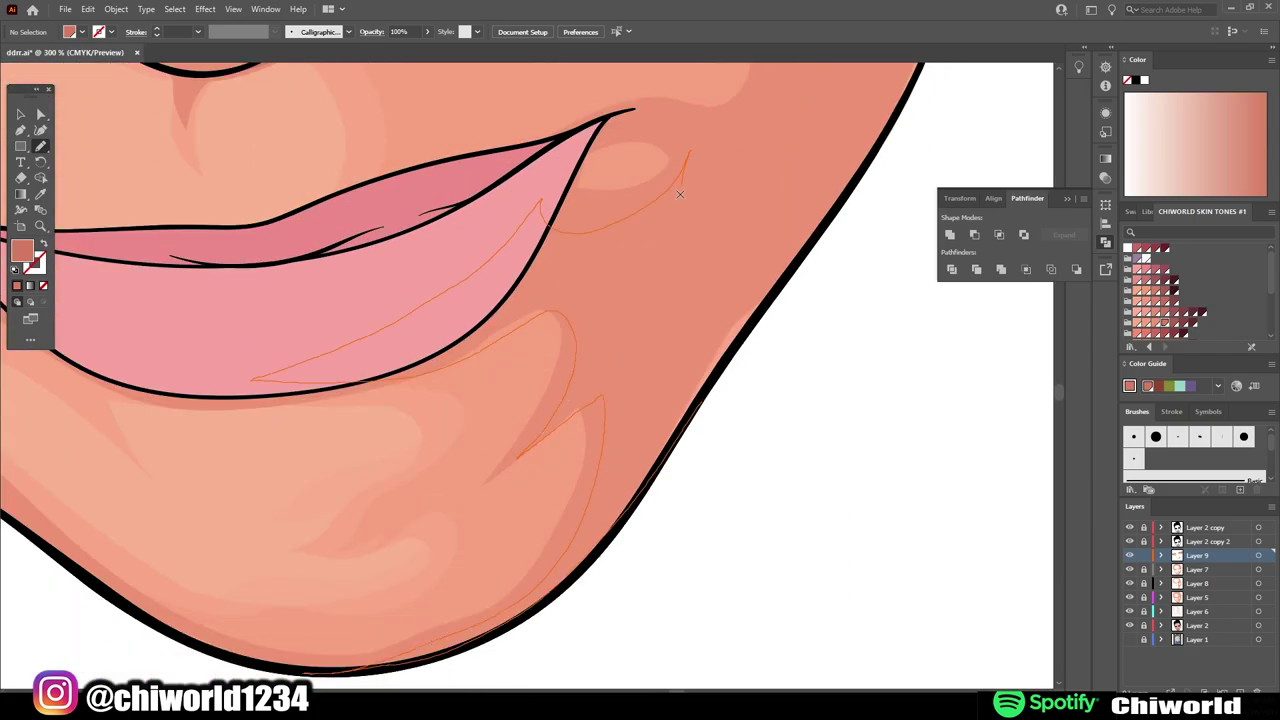
key("ctrl+0")
key("ctrl+equal")
key("ctrl+equal")
key("ctrl+0")
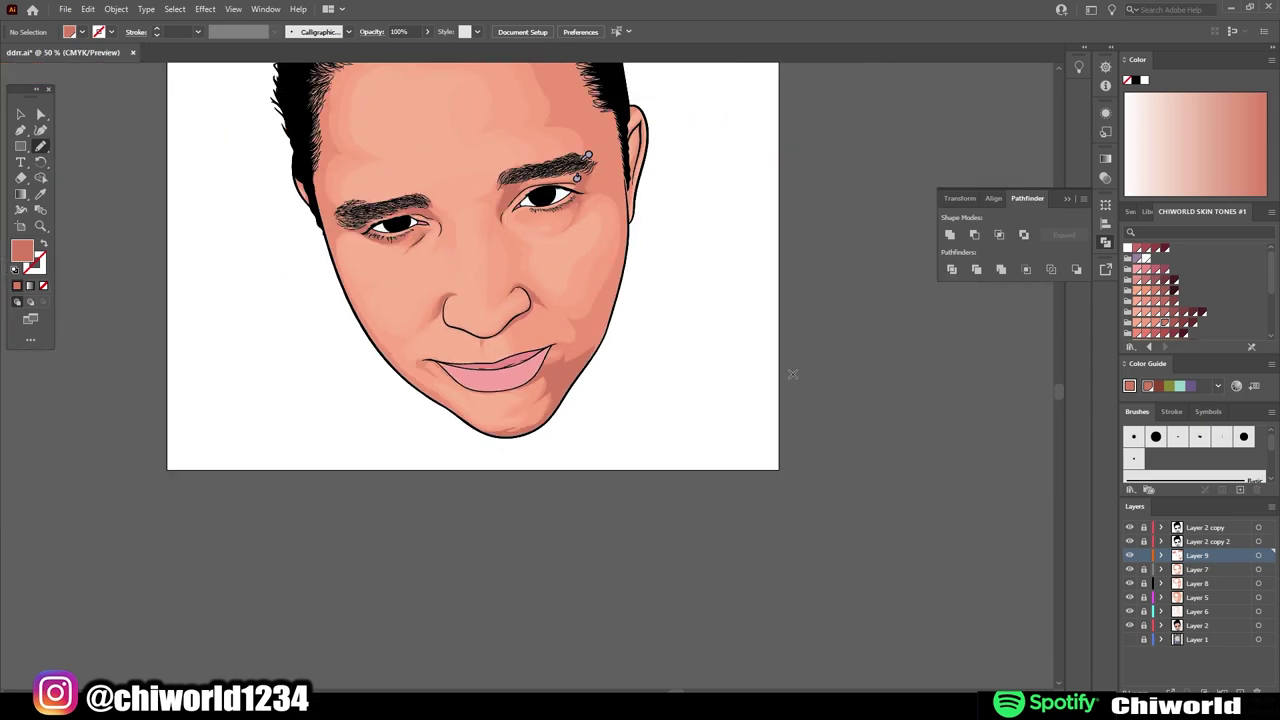
key("ctrl+equal")
key("ctrl+equal")
key("ctrl+equal")
key("ctrl+0")
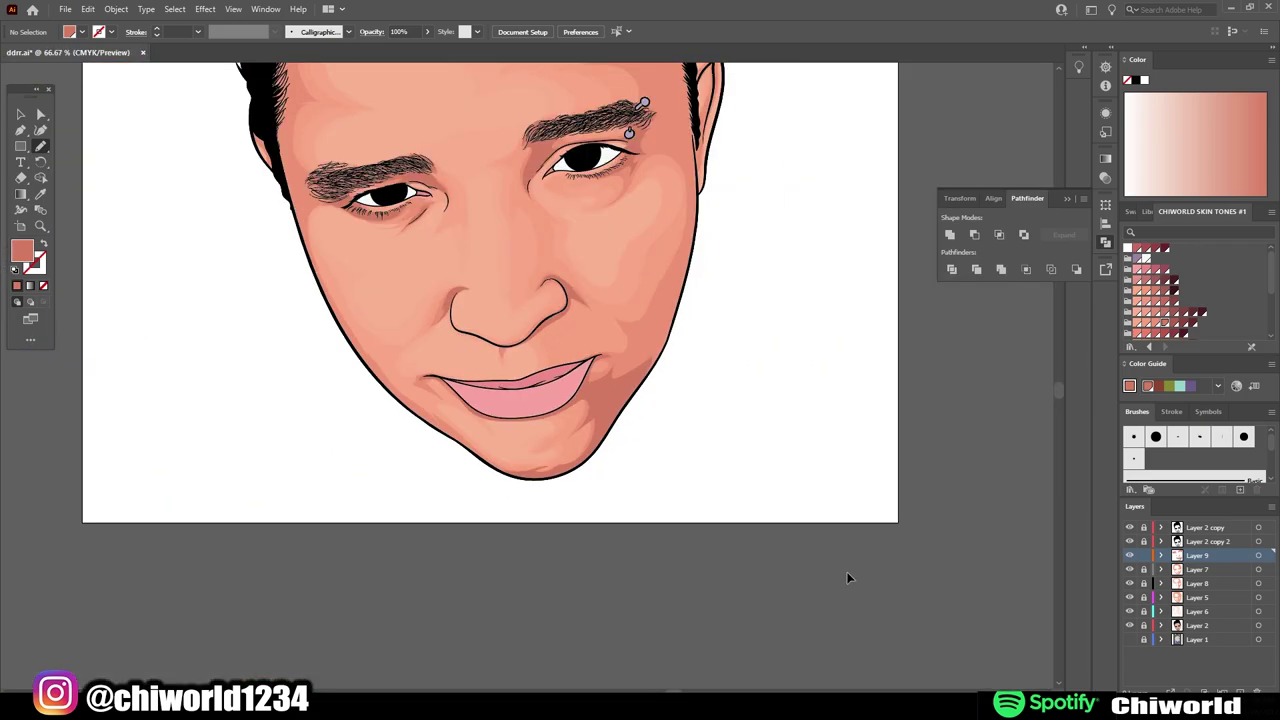
key("ctrl+equal")
key("ctrl+equal")
key("ctrl+0")
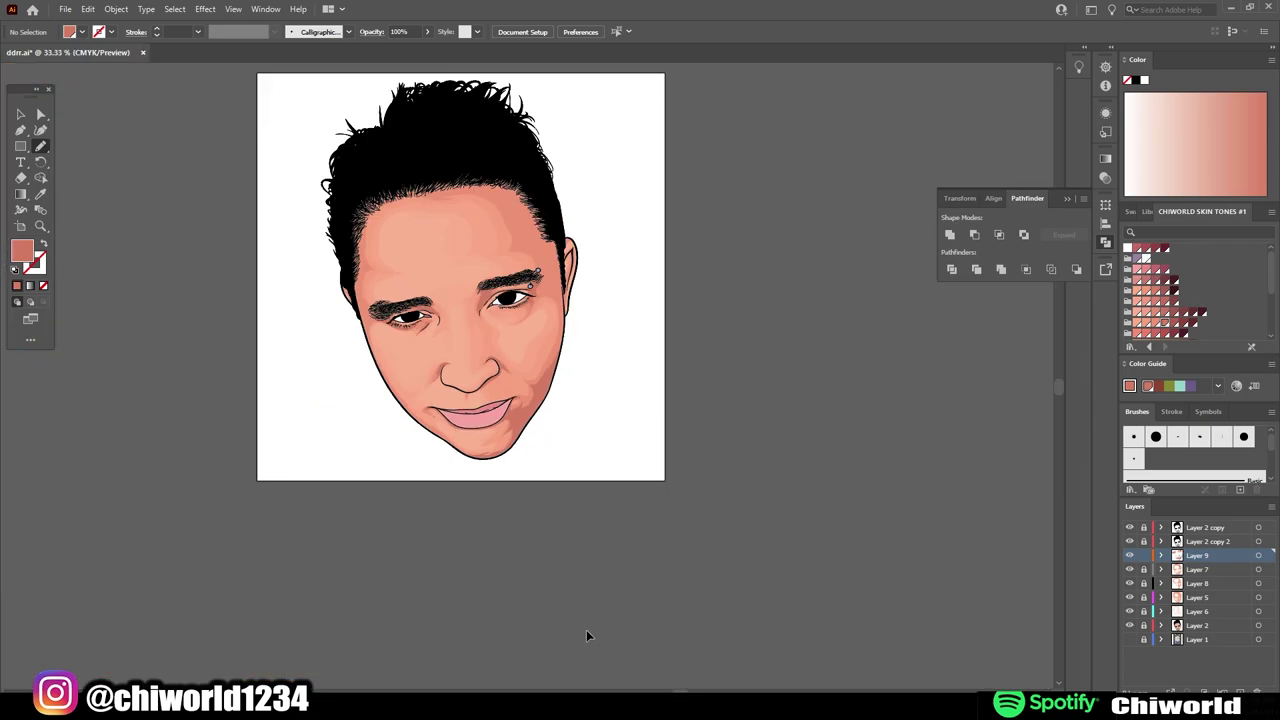
- Check shading on the pierced eyebrow, forehead, nose and lips, ending at a larger overview
key("ctrl+equal")
key("ctrl+equal")
key("ctrl+equal")
key("ctrl+equal")
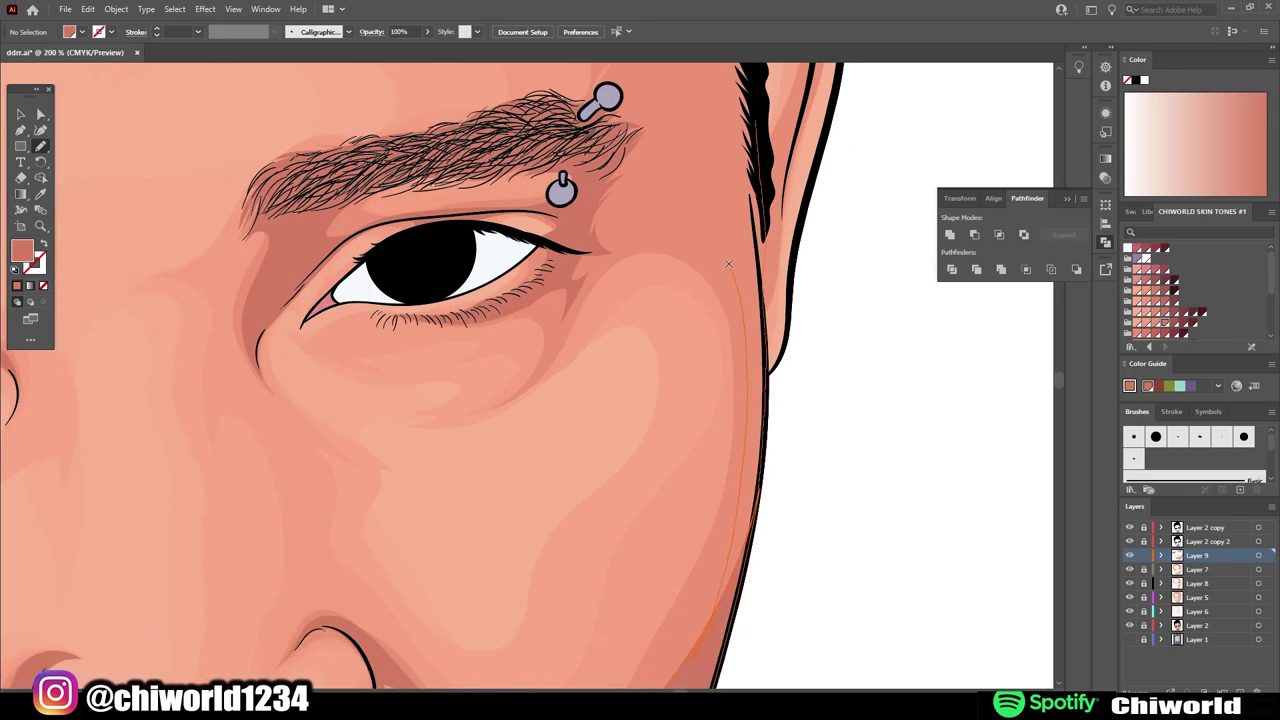
key("ctrl+minus")
scroll(750, 270, "up", 3)
key("ctrl+minus")
key("ctrl+minus")
key("ctrl+minus")
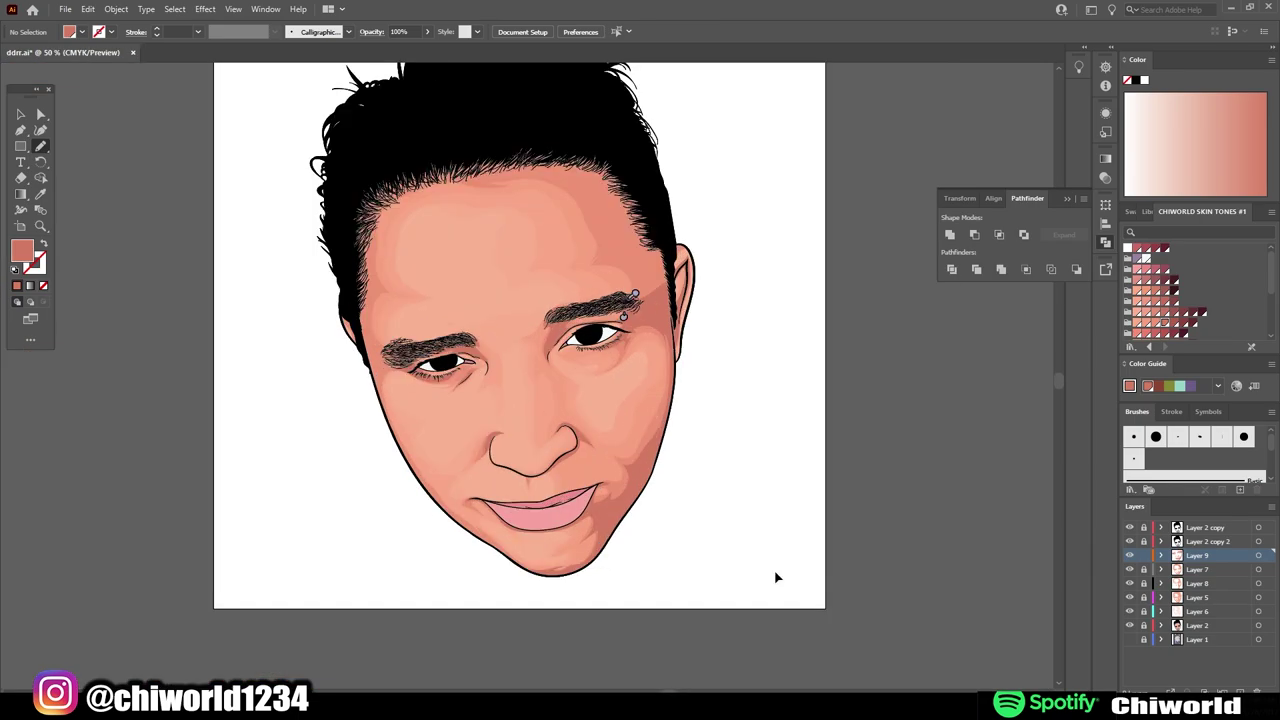
key("ctrl+equal")
key("ctrl+equal")
key("ctrl+0")
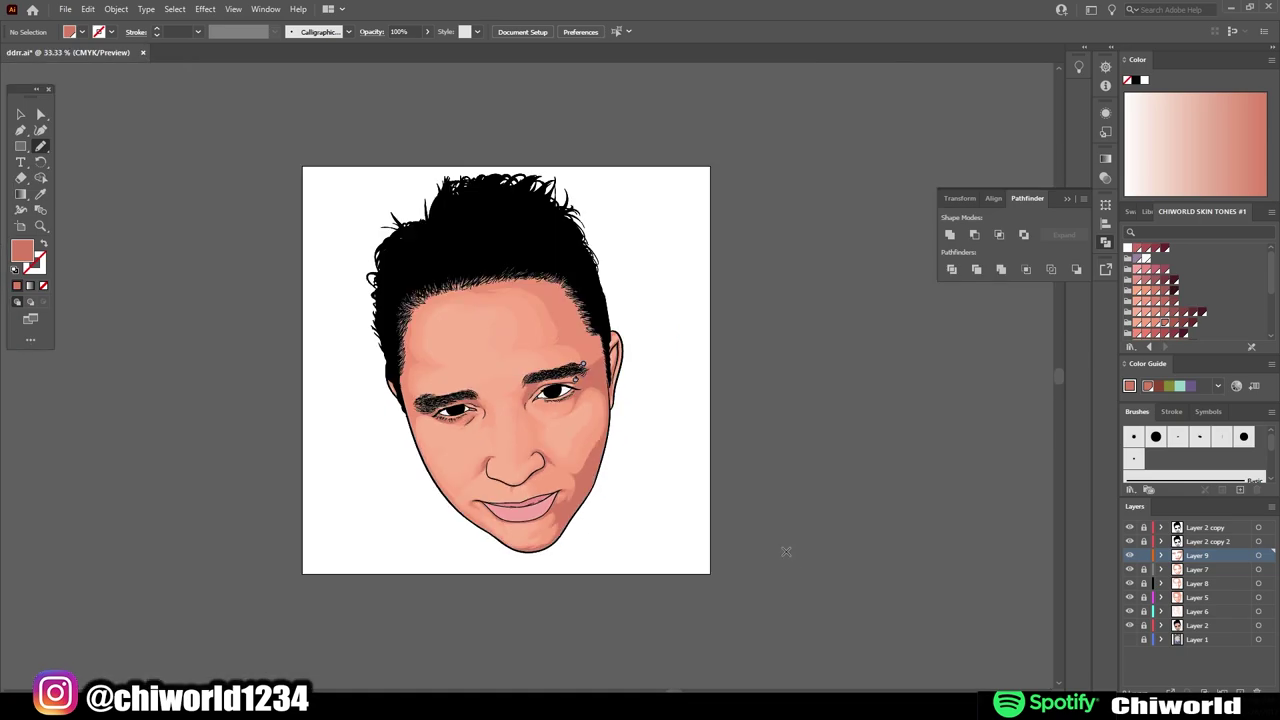
key("ctrl+1")
key("ctrl+0")
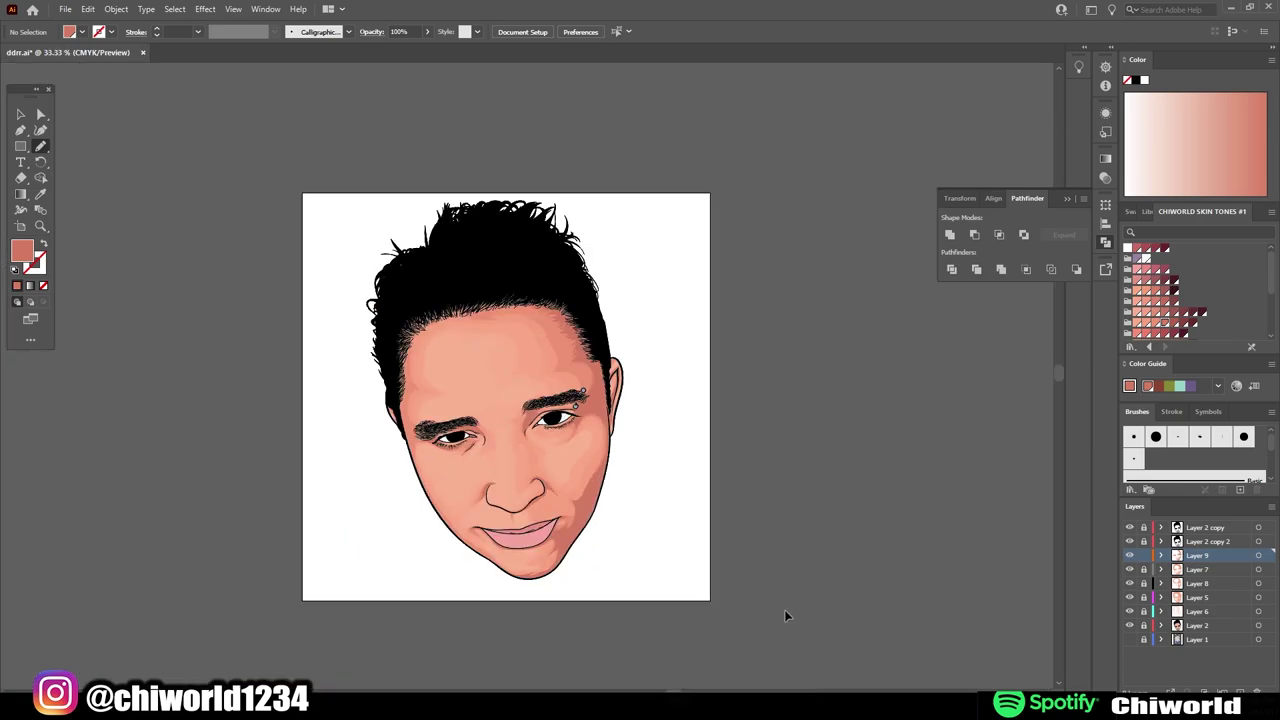
key("ctrl+equal")
key("ctrl+equal")
key("ctrl+equal")
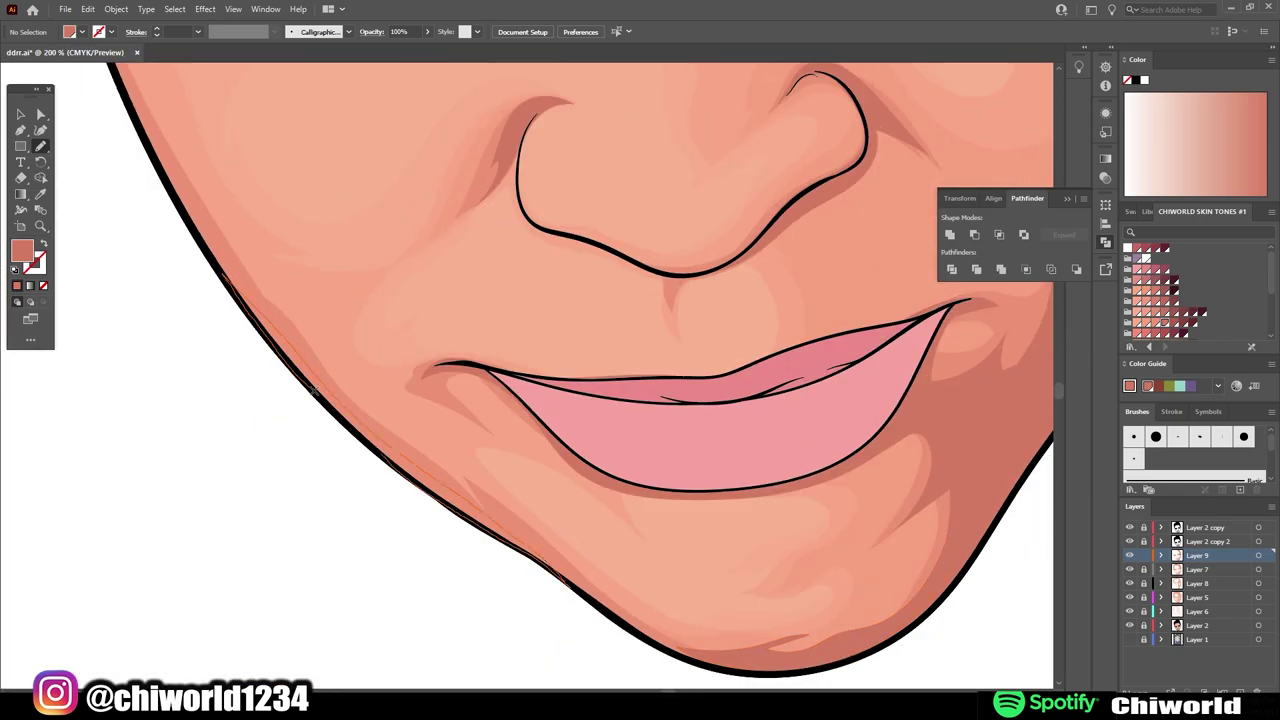
key("ctrl+minus")
scroll(318, 350, "up", 5)
scroll(320, 330, "up", 2)
scroll(321, 318, "up", 2)
scroll(321, 318, "up", 2)
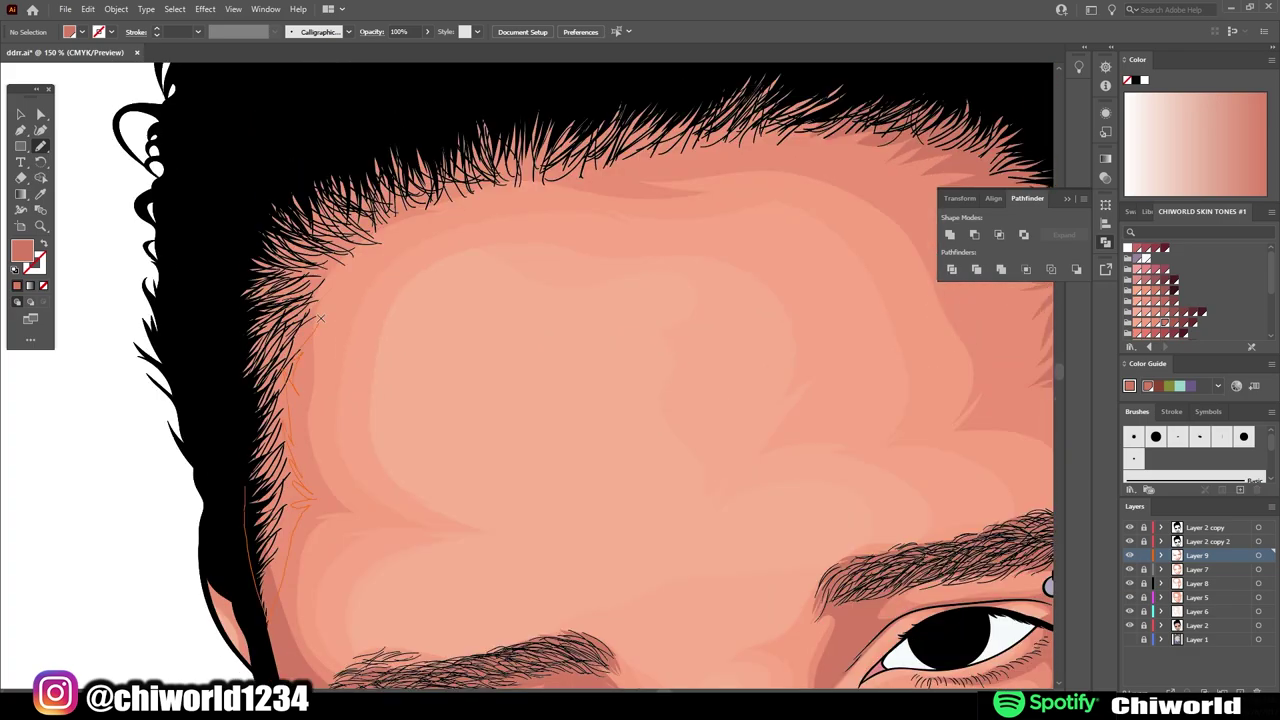
key("ctrl+minus")
key("ctrl+0")
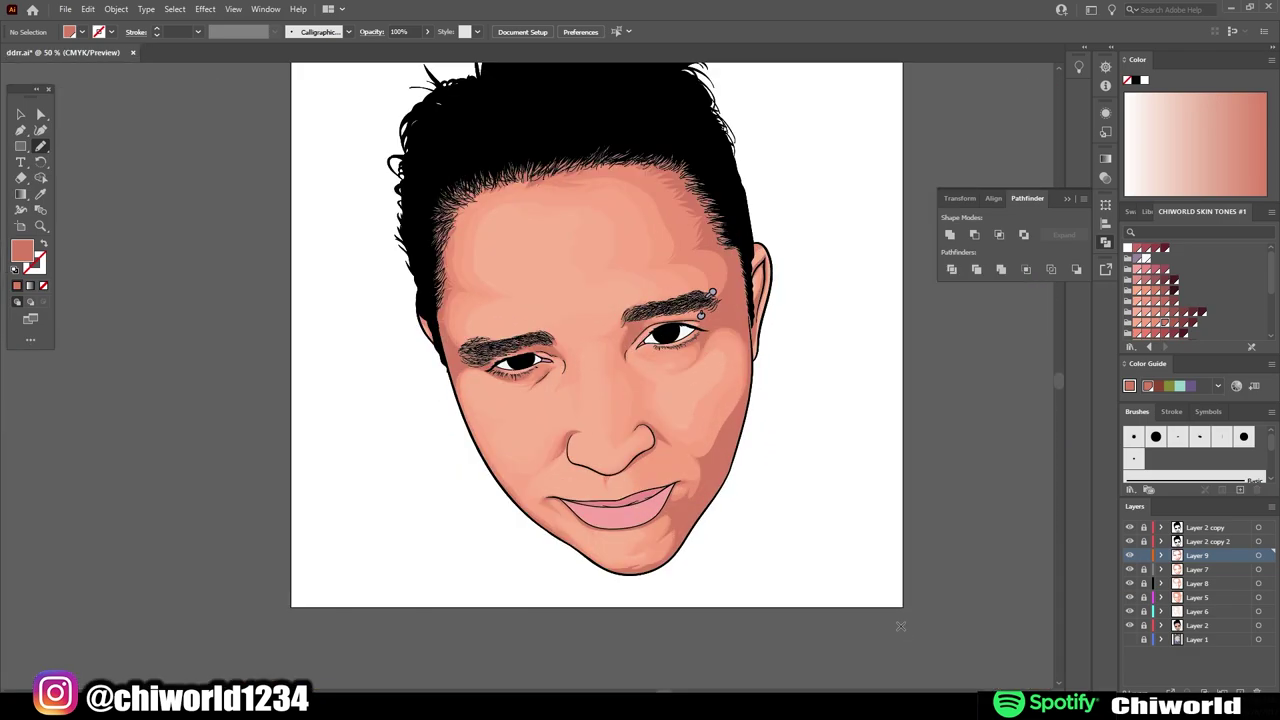
key("ctrl+equal")
key("ctrl+equal")
key("ctrl+minus")
- Make Layer 7 active and review the nose, cheek and eye shading up close
left_click(1131, 570)
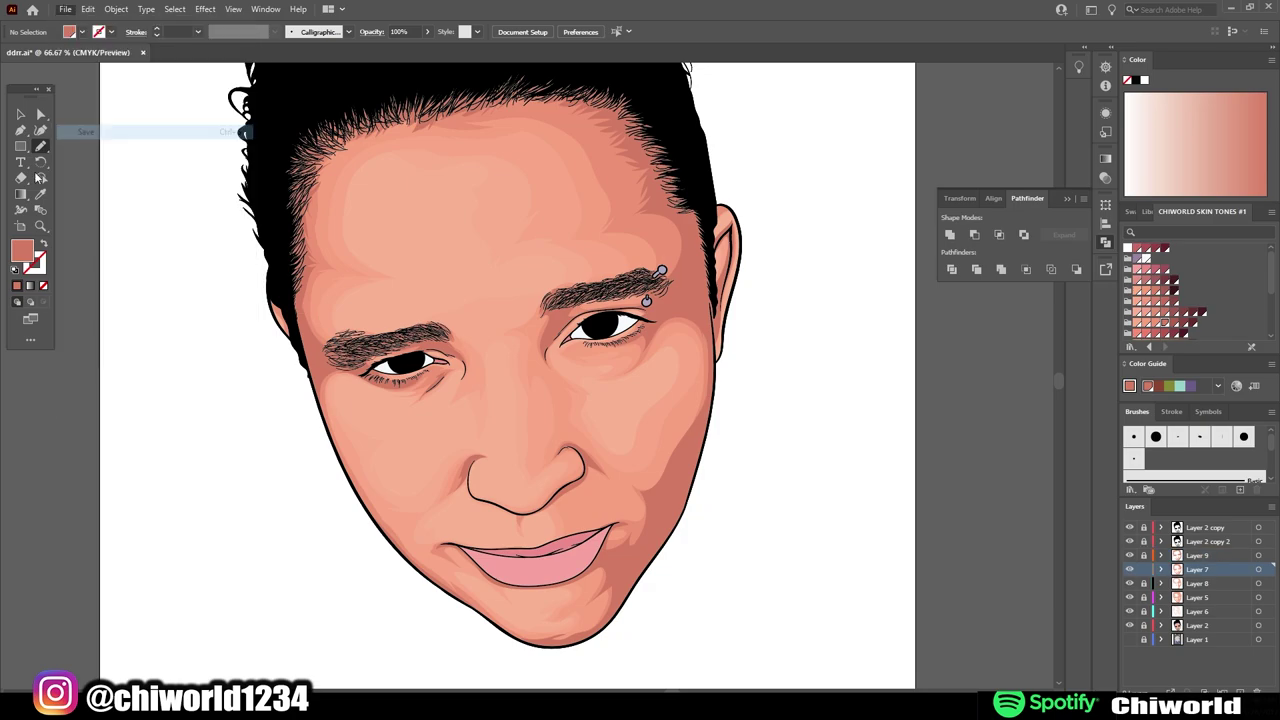
key("ctrl+equal")
key("ctrl+equal")
key("ctrl+equal")
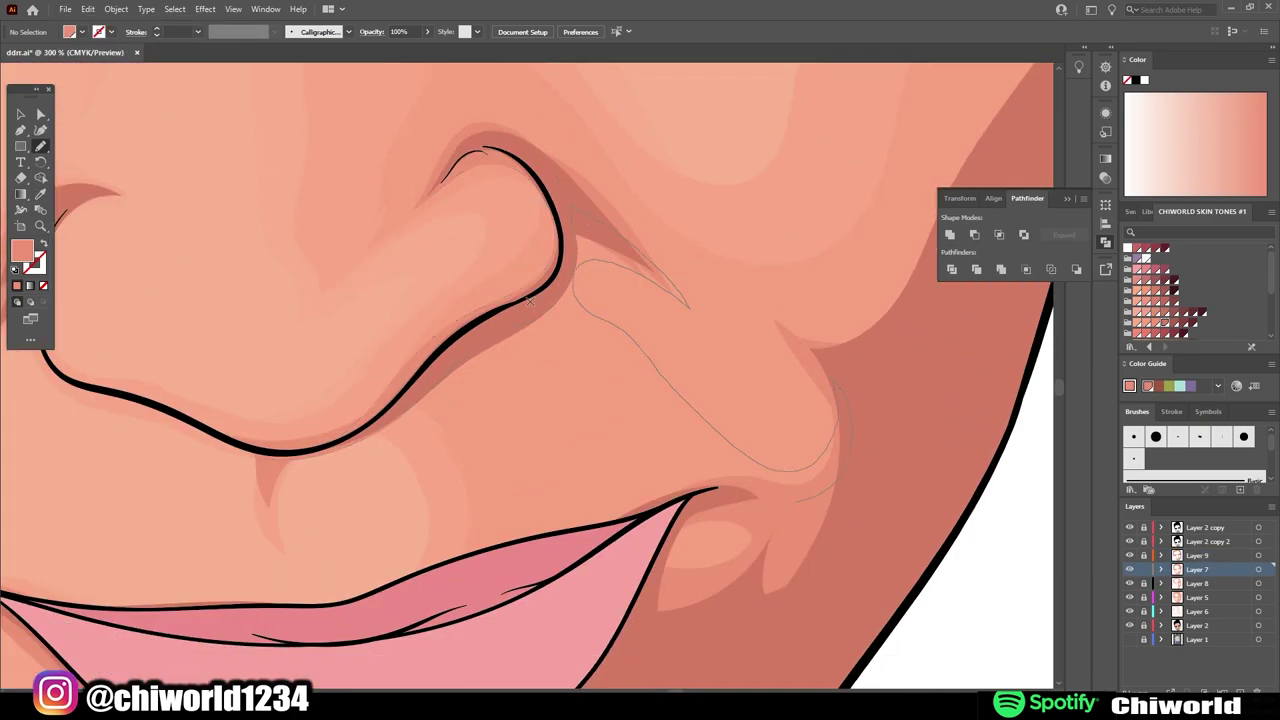
key("ctrl+0")
key("ctrl+equal")
key("ctrl+equal")
key("ctrl+equal")
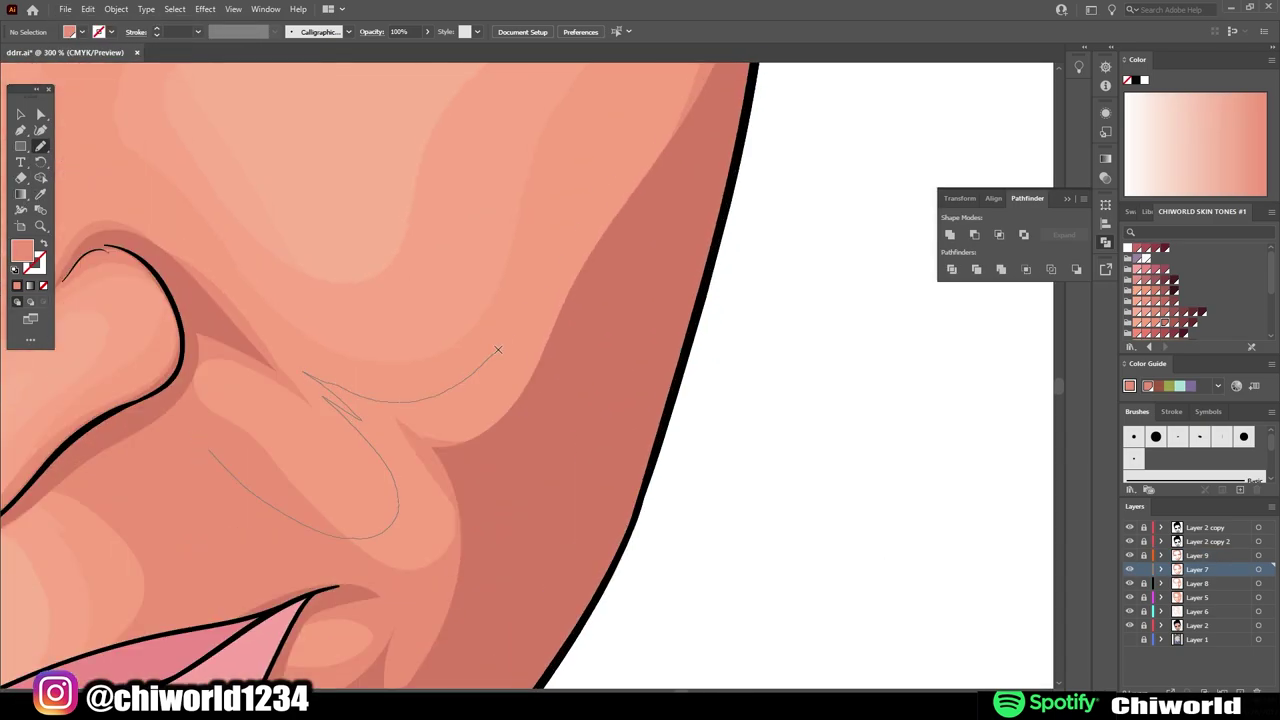
key("ctrl+minus")
key("ctrl+minus")
scroll(600, 450, "up", 3)
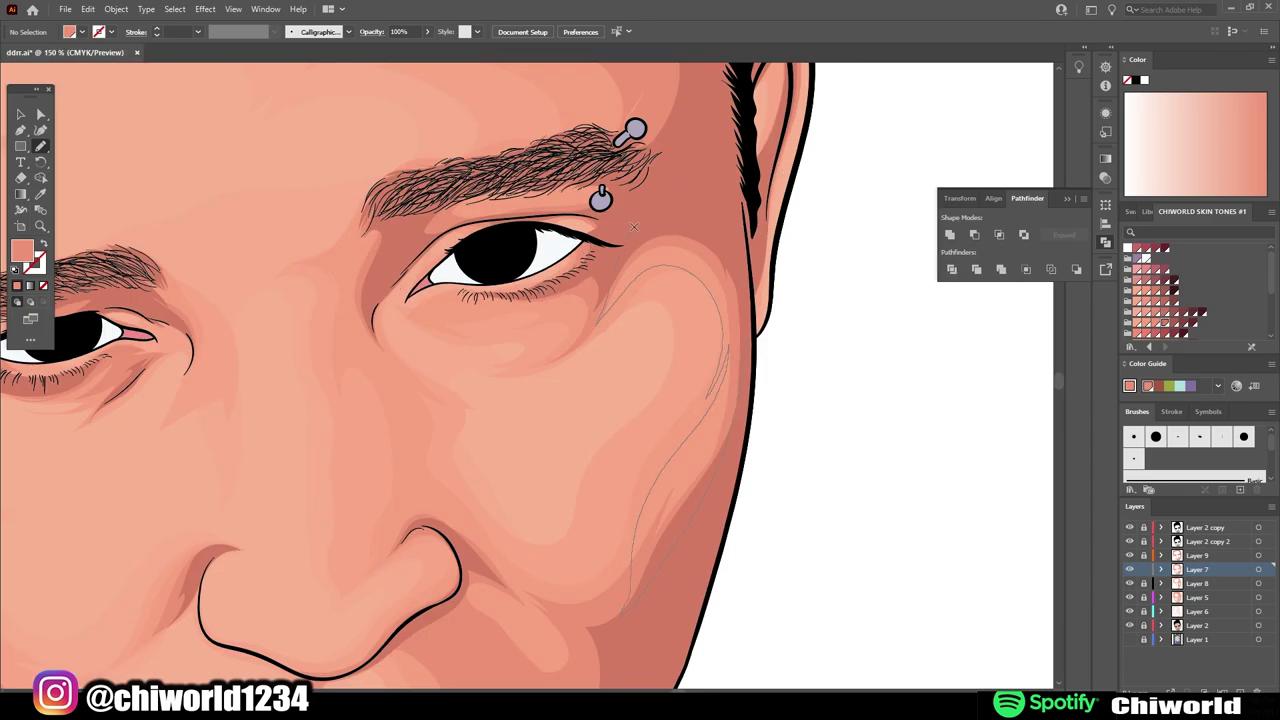
key("ctrl+0")
key("ctrl+equal")
key("ctrl+equal")
key("ctrl+equal")
scroll(594, 401, "down", 1)
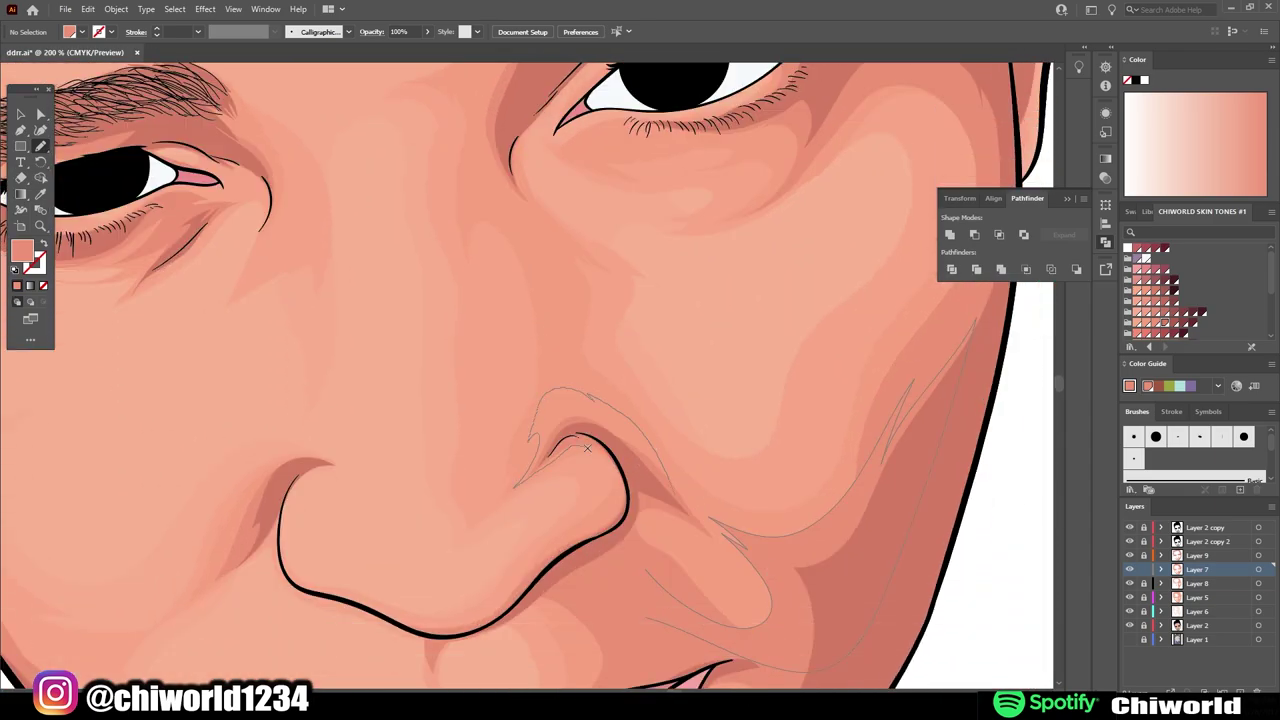
- Finish the shading near both eyes and the nose, then add a new highlights layer
key("ctrl+0")
key("ctrl+equal")
key("ctrl+equal")
key("ctrl+equal")
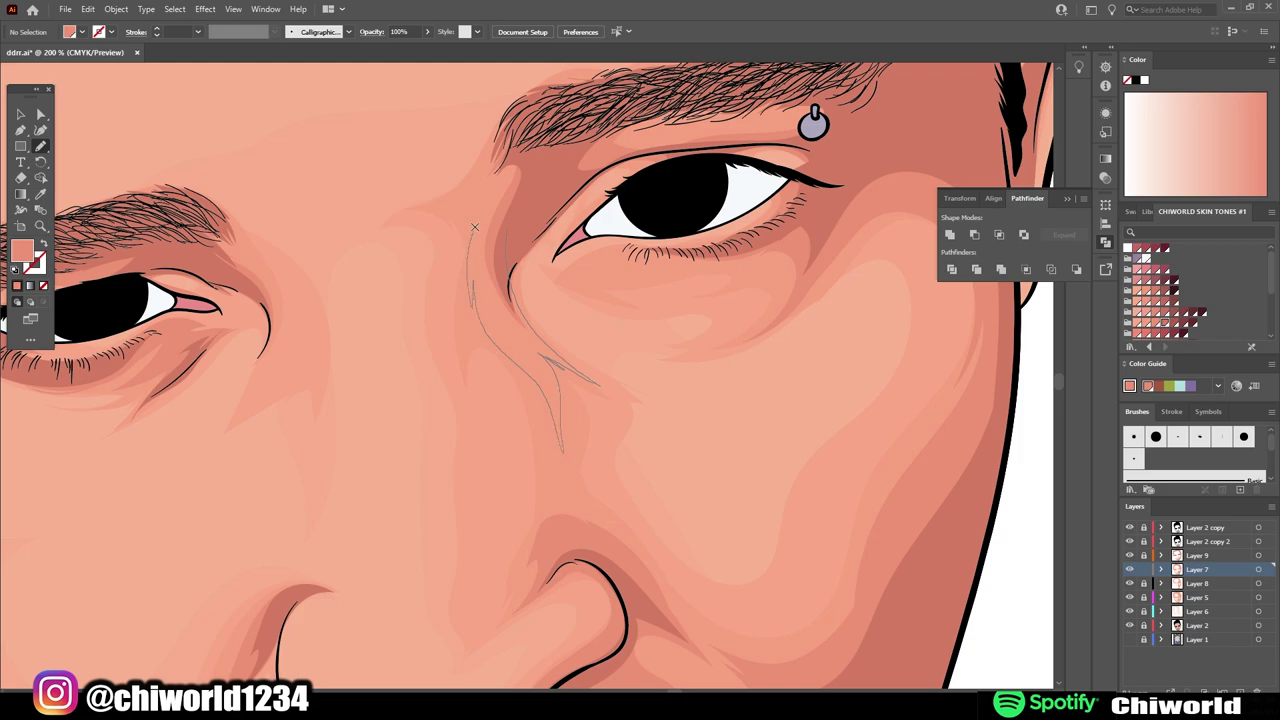
key("ctrl+0")
key("ctrl+equal")
key("ctrl+equal")
key("ctrl+equal")
key("ctrl+0")
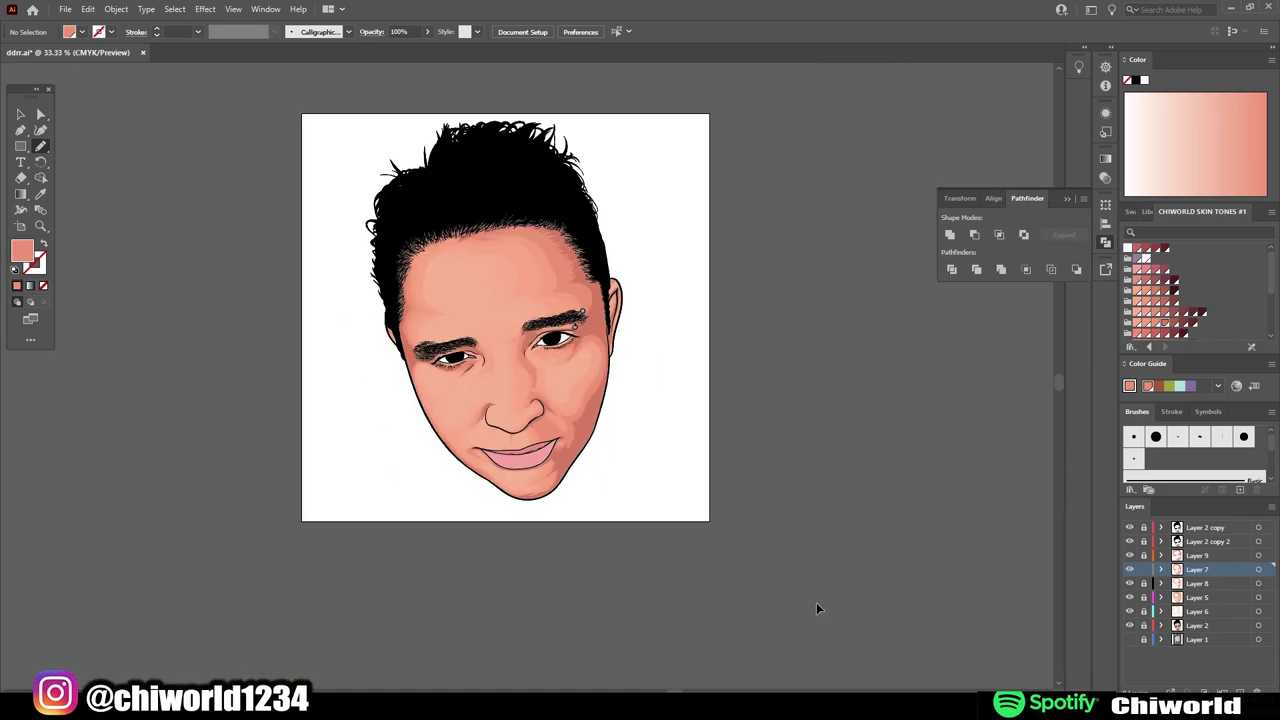
key("ctrl+equal")
key("ctrl+equal")
key("ctrl+equal")
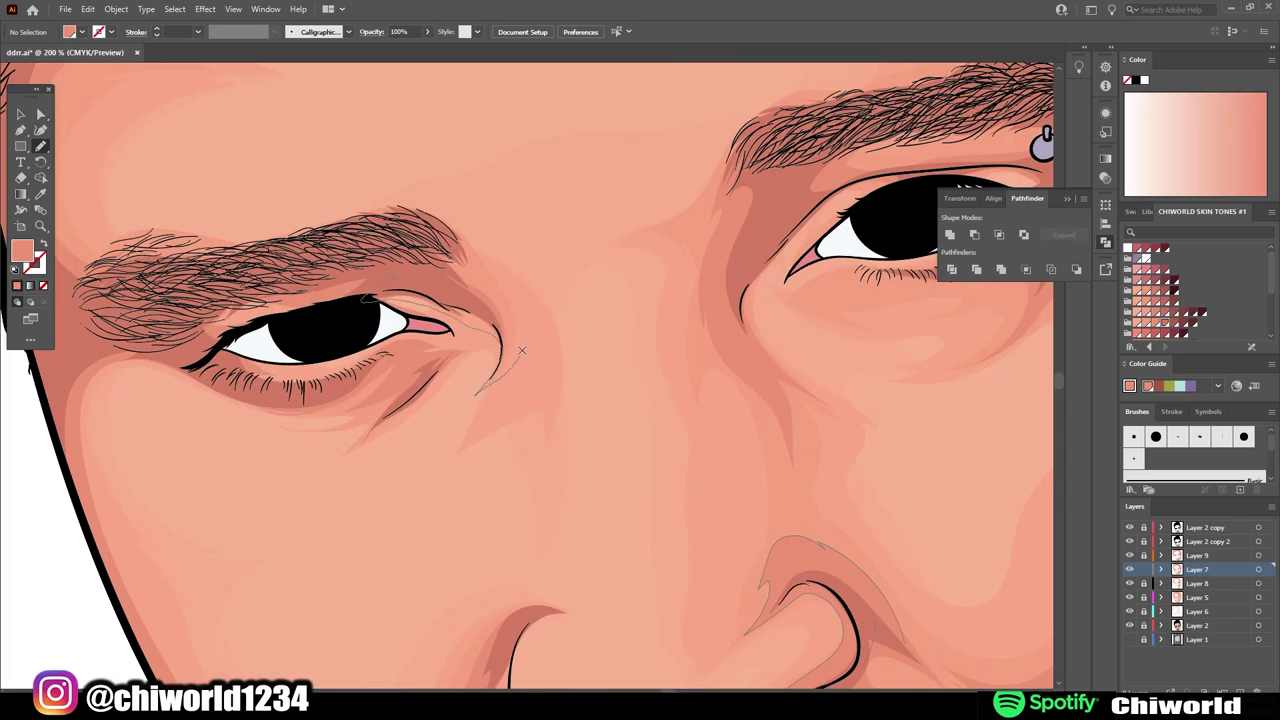
key("ctrl+0")
key("ctrl+equal")
key("ctrl+equal")
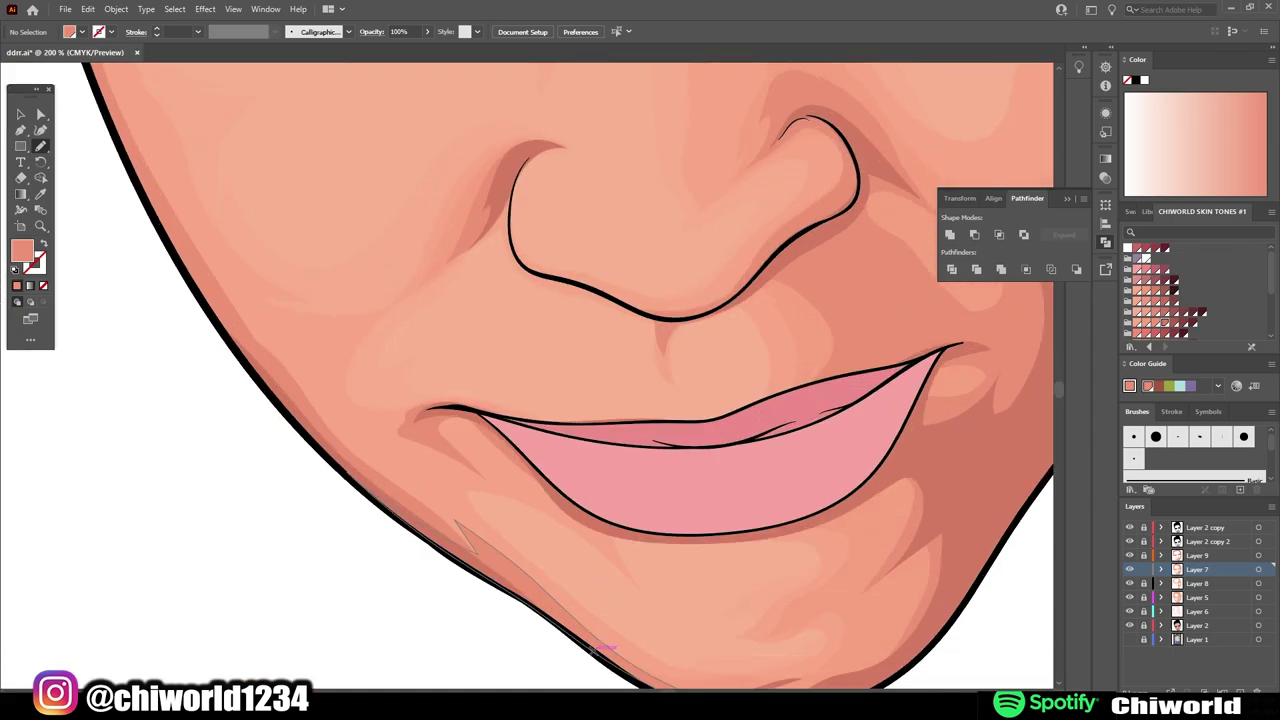
key("ctrl+0")
key("ctrl+equal")
key("ctrl+equal")
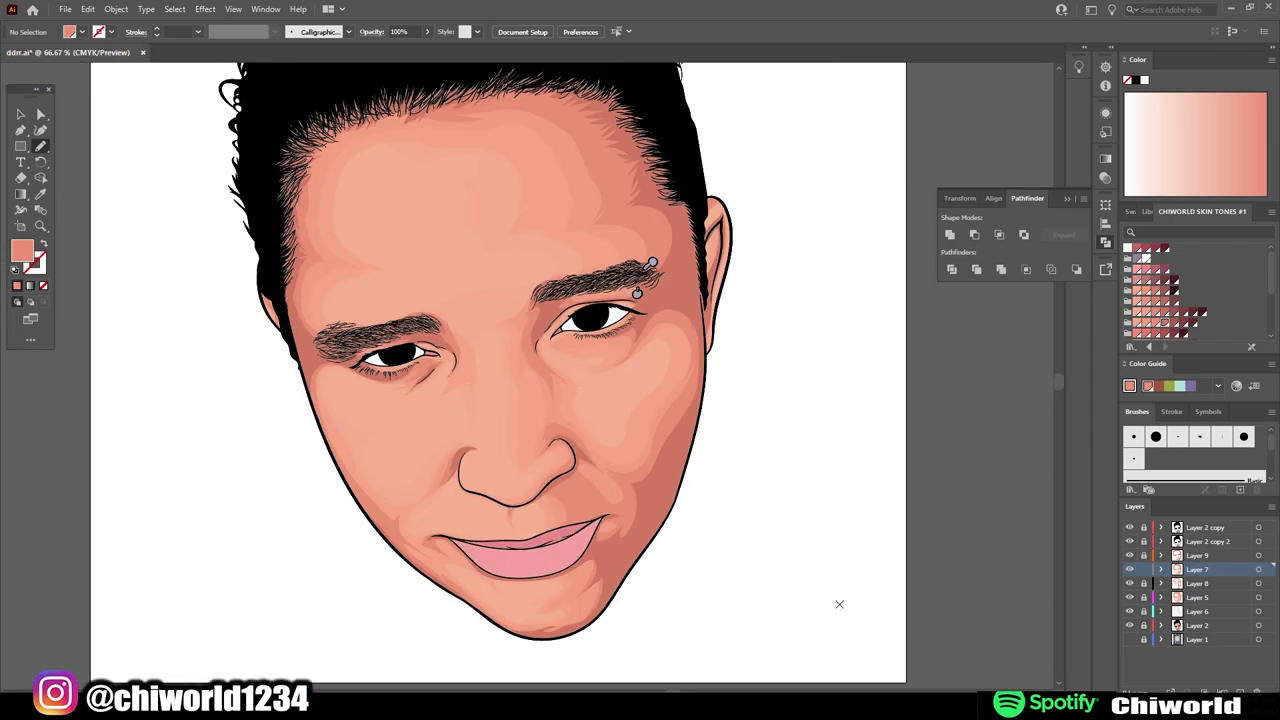
key("ctrl+l")
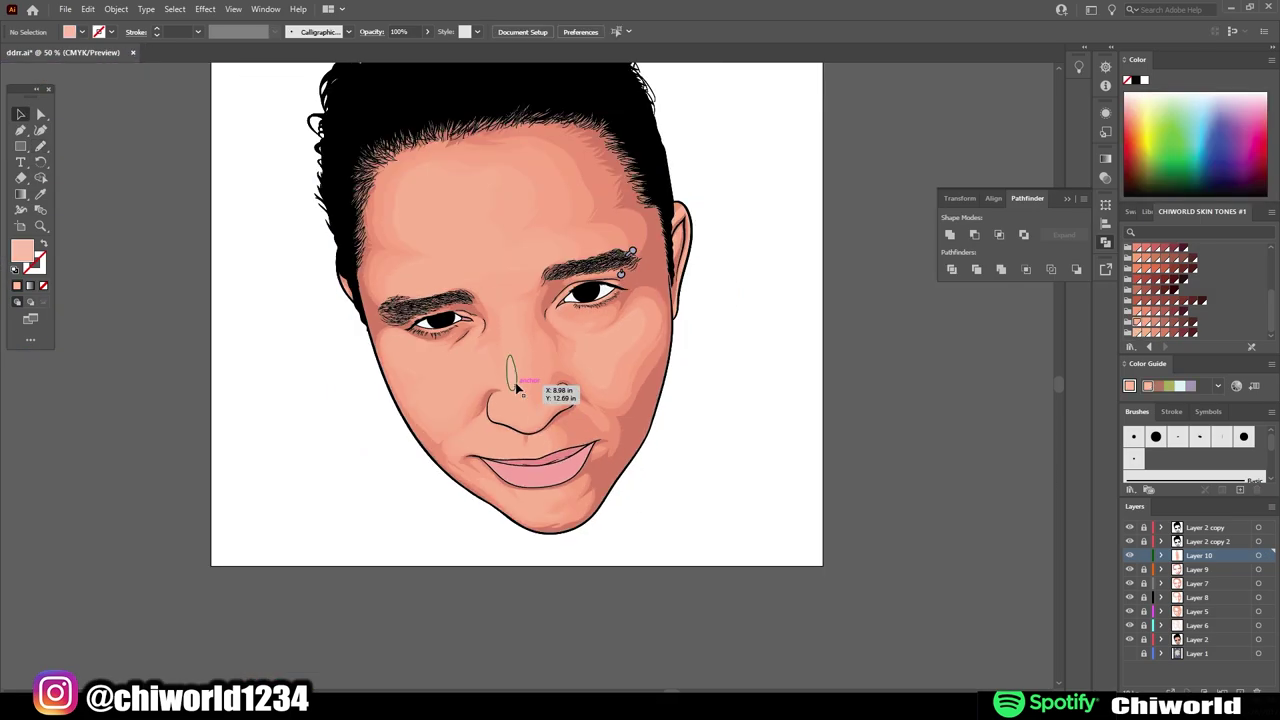
- Pencil pale peach highlight shapes near the nose and under the eye
scroll(694, 488, "up", 3)
key("n")
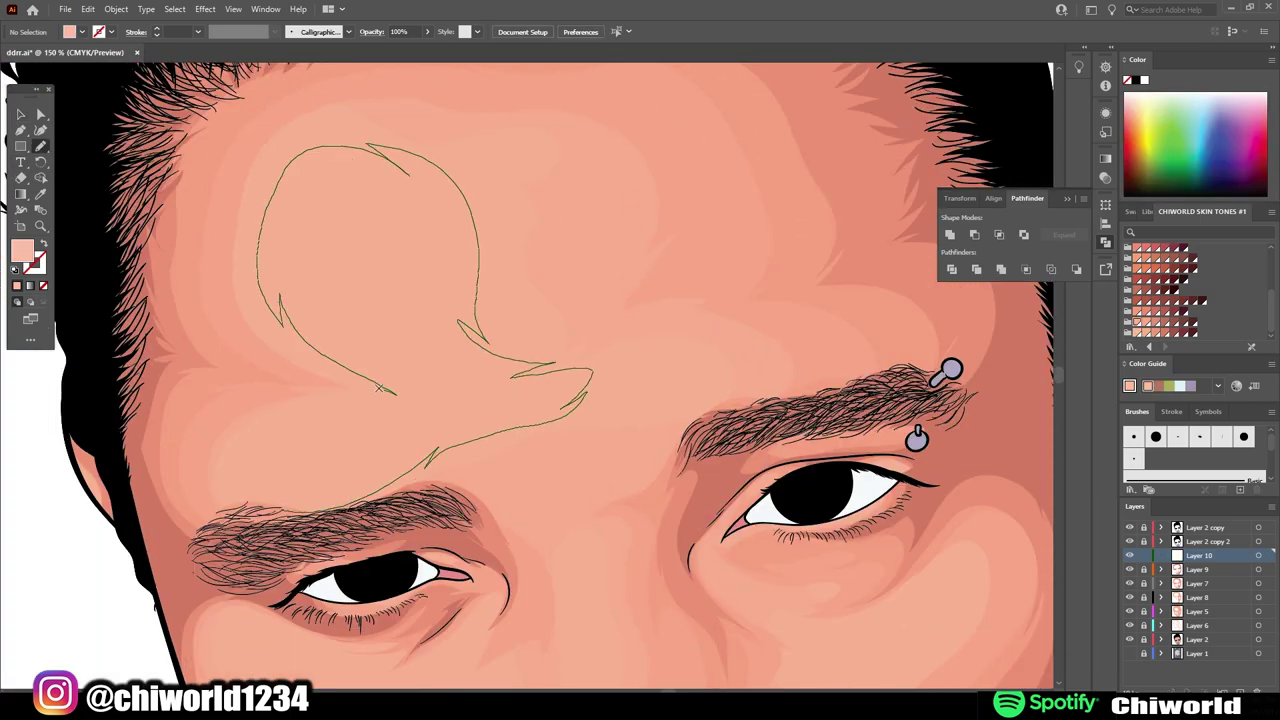
scroll(483, 337, "down", 5)
scroll(438, 305, "up", 8)
left_click_drag(372, 328, 438, 305)
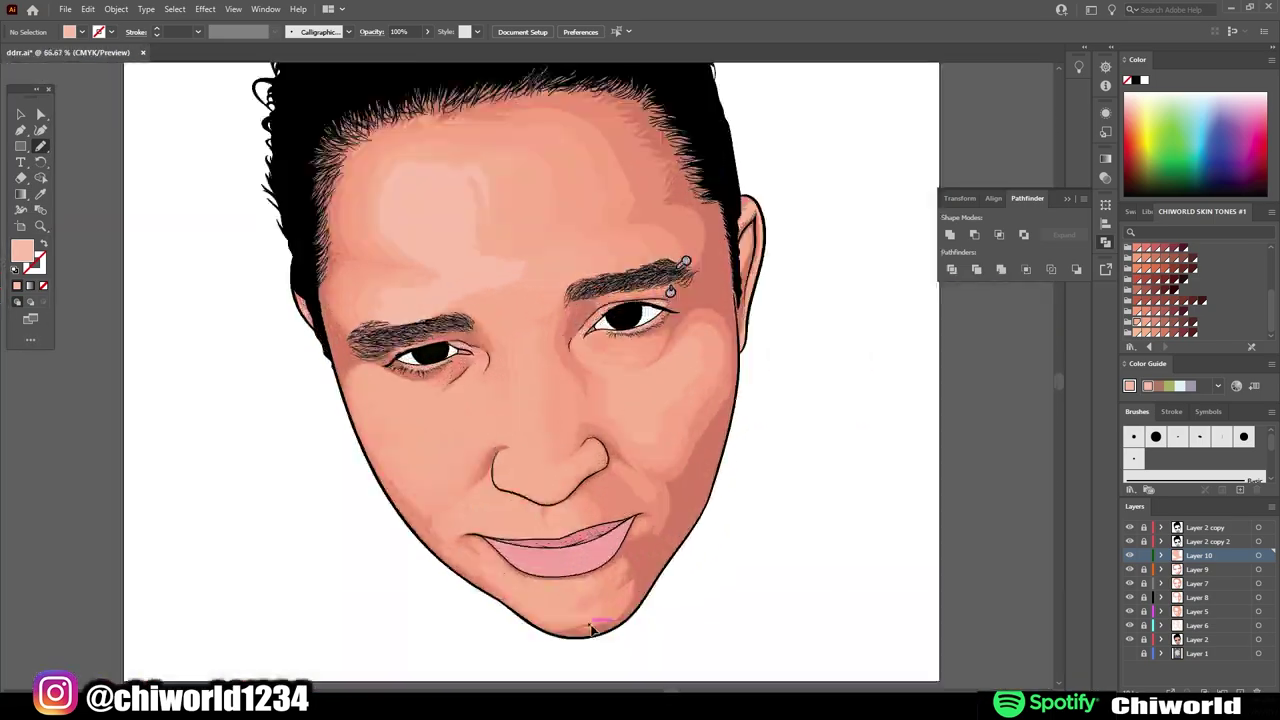
scroll(556, 548, "down", 3)
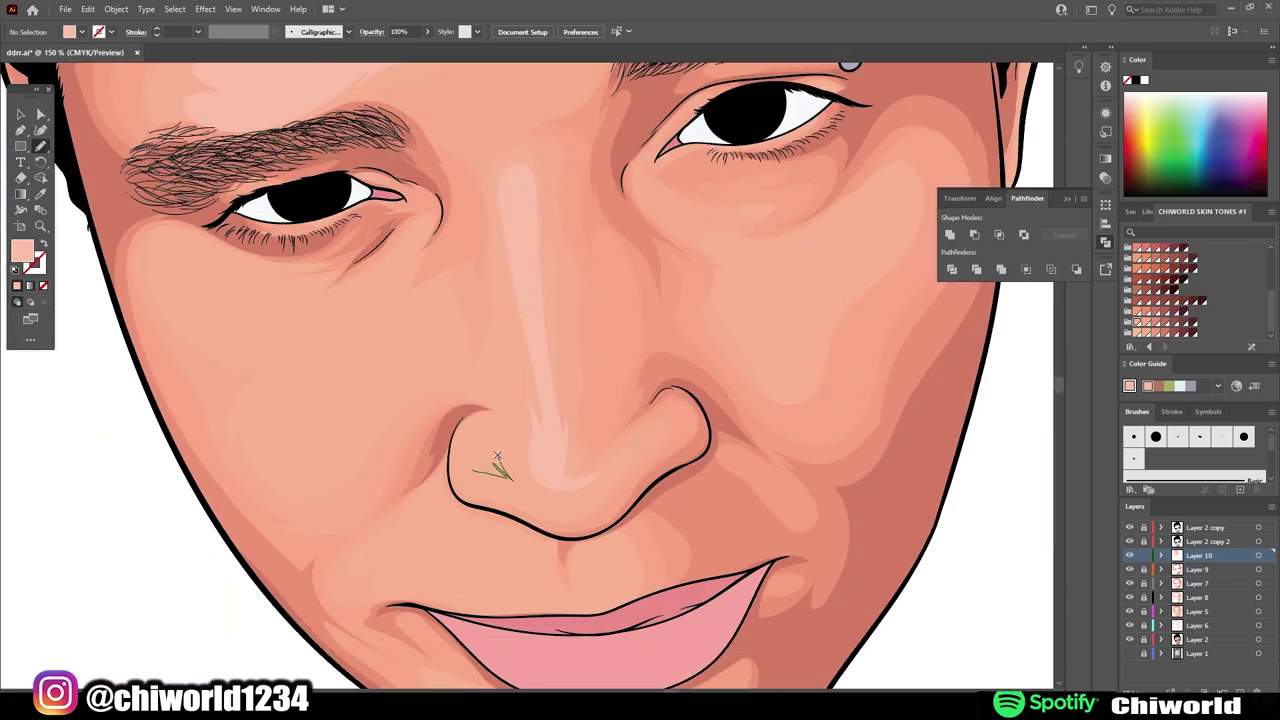
scroll(663, 591, "left", 3)
left_click_drag(305, 263, 305, 263)
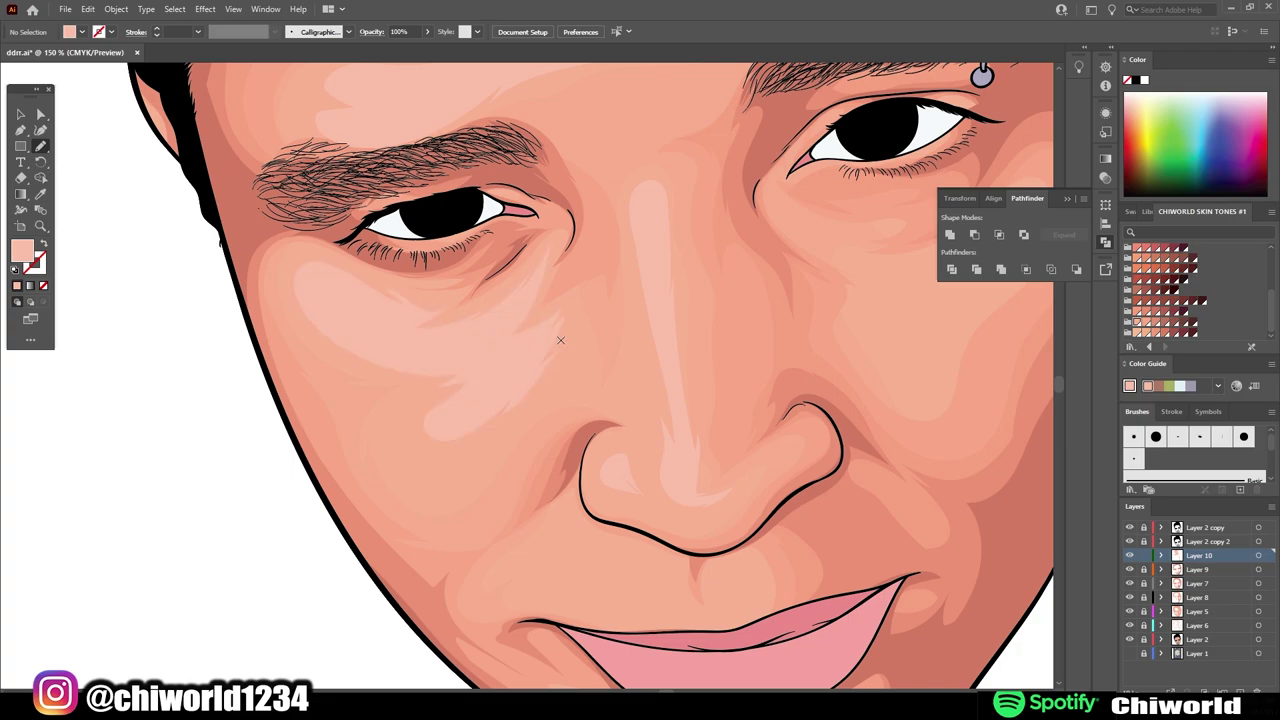
scroll(497, 444, "down", 3)
scroll(497, 444, "right", 3)
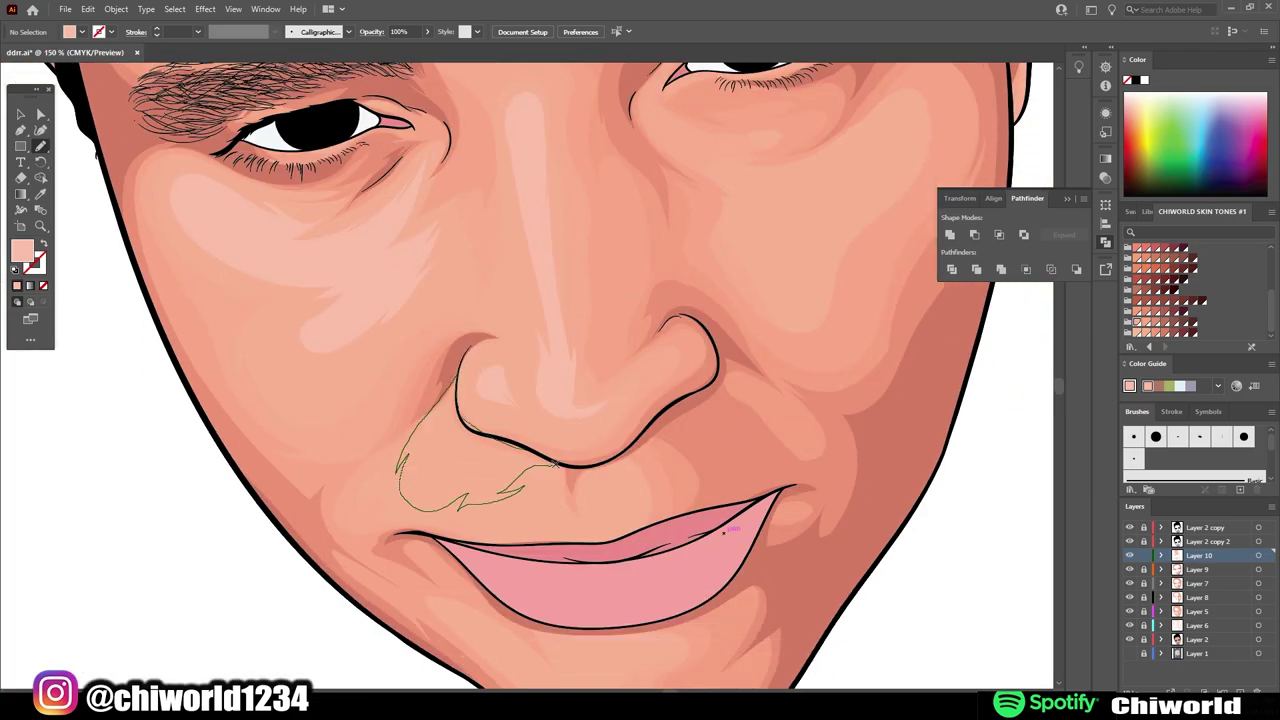
scroll(725, 533, "down", 2)
- Select all the new highlights and lower their opacity to about 57%
key("ctrl+minus")
key("ctrl+minus")
key("ctrl+minus")
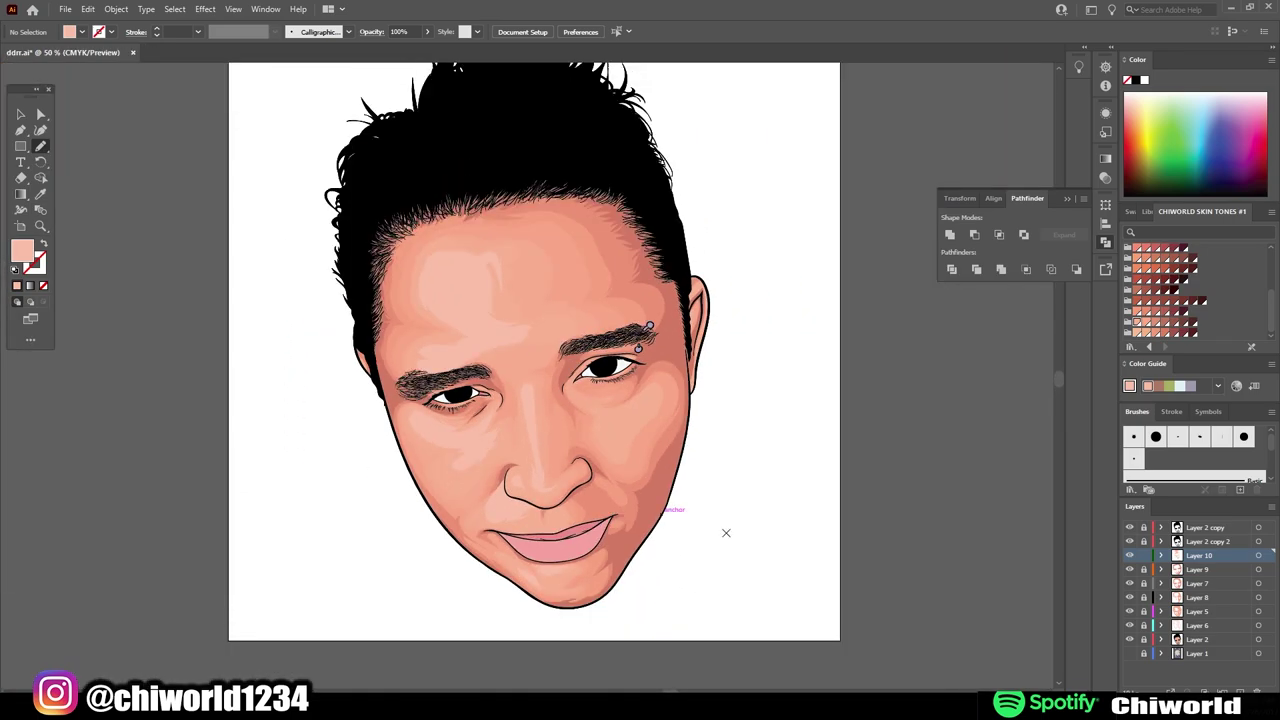
key("v")
key("ctrl+1")
left_click(427, 31)
left_click_drag(430, 52, 404, 52)
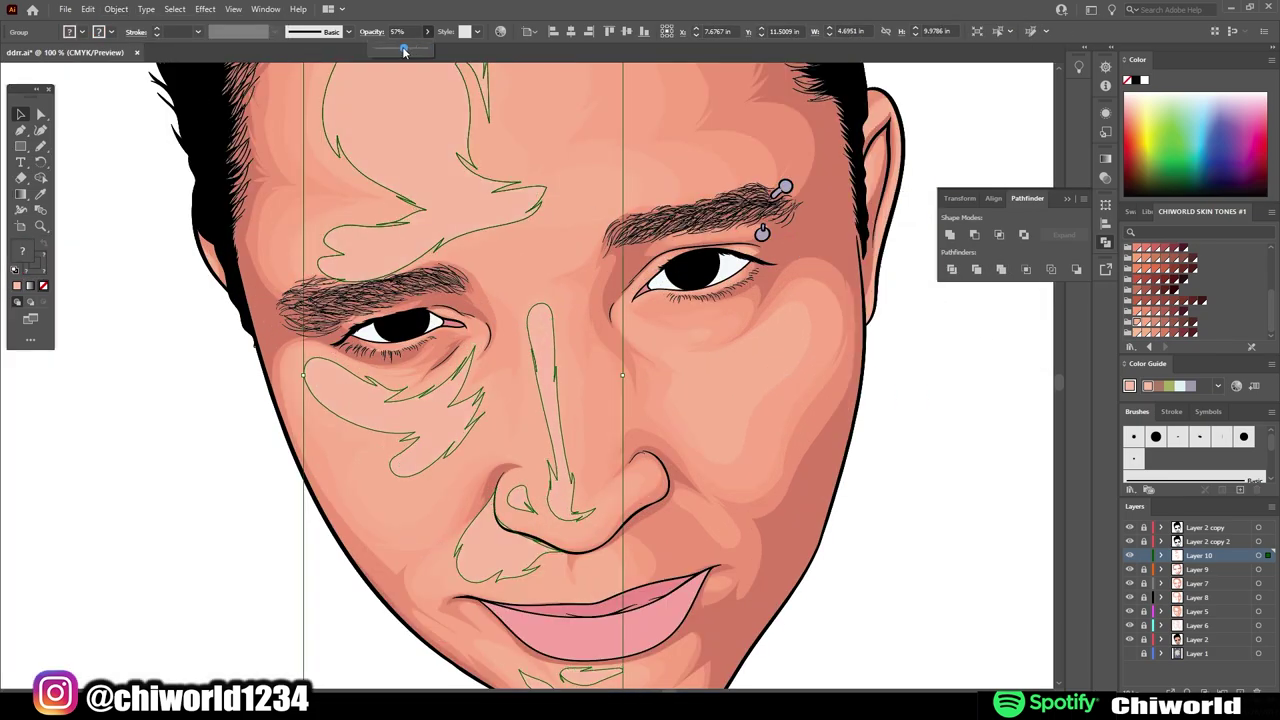
key("ctrl+shift+a")
- Draw another small highlight below the right eye
key("ctrl+minus")
key("ctrl+minus")
key("ctrl+1")
key("n")
left_click_drag(630, 418, 655, 431)
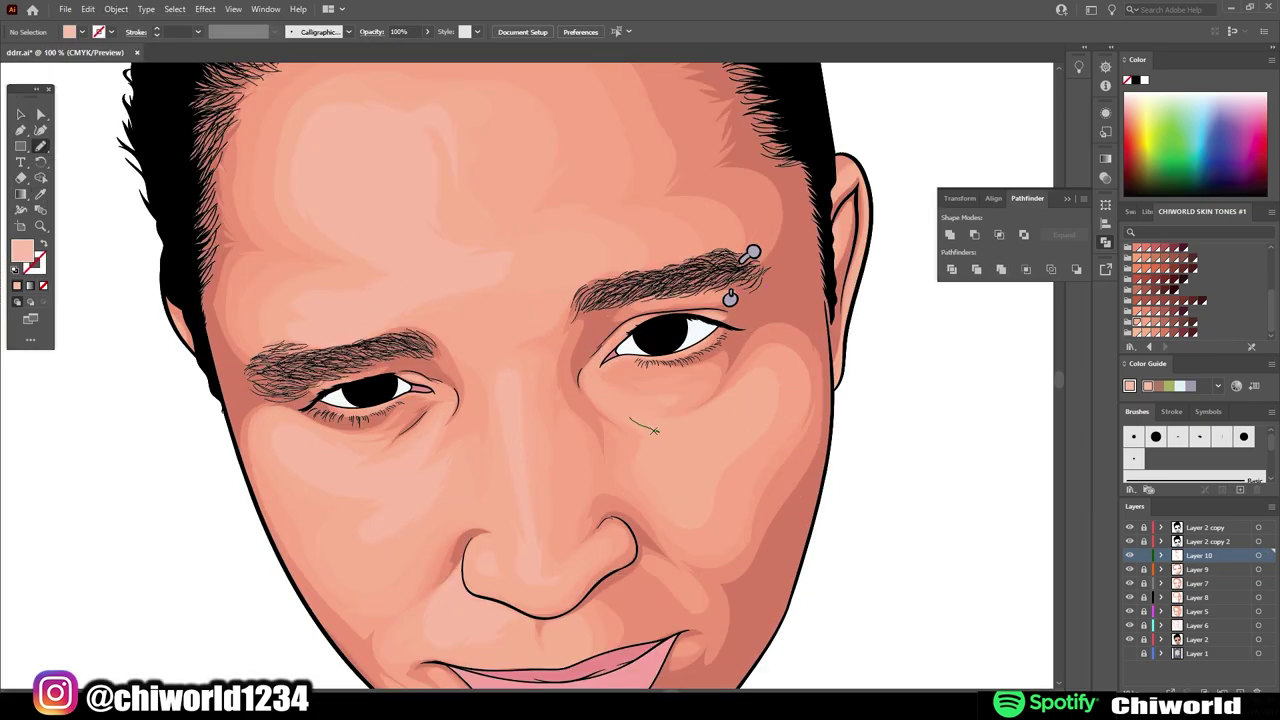
key("ctrl+minus")
key("ctrl+minus")
key("ctrl+minus")
key("ctrl+1")
key("v")
key("ctrl+minus")
key("ctrl+minus")
key("ctrl+minus")
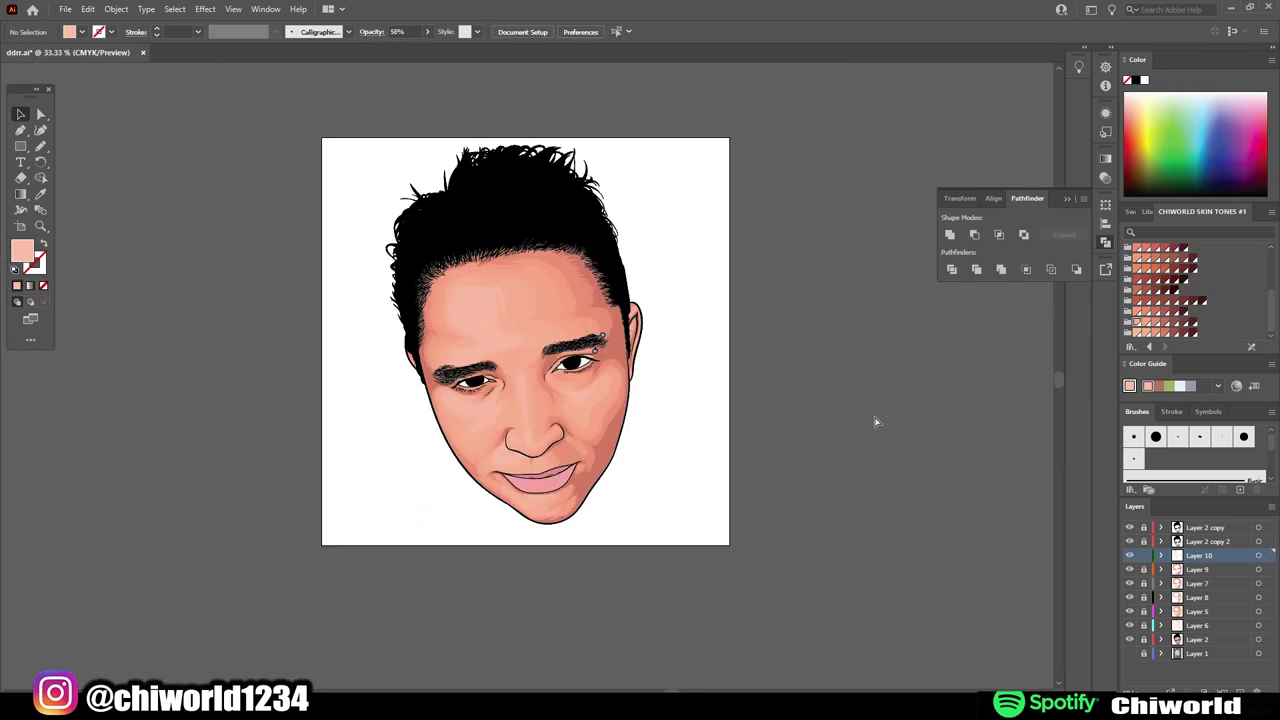
key("ctrl+plus")
key("ctrl+plus")
key("ctrl+plus")
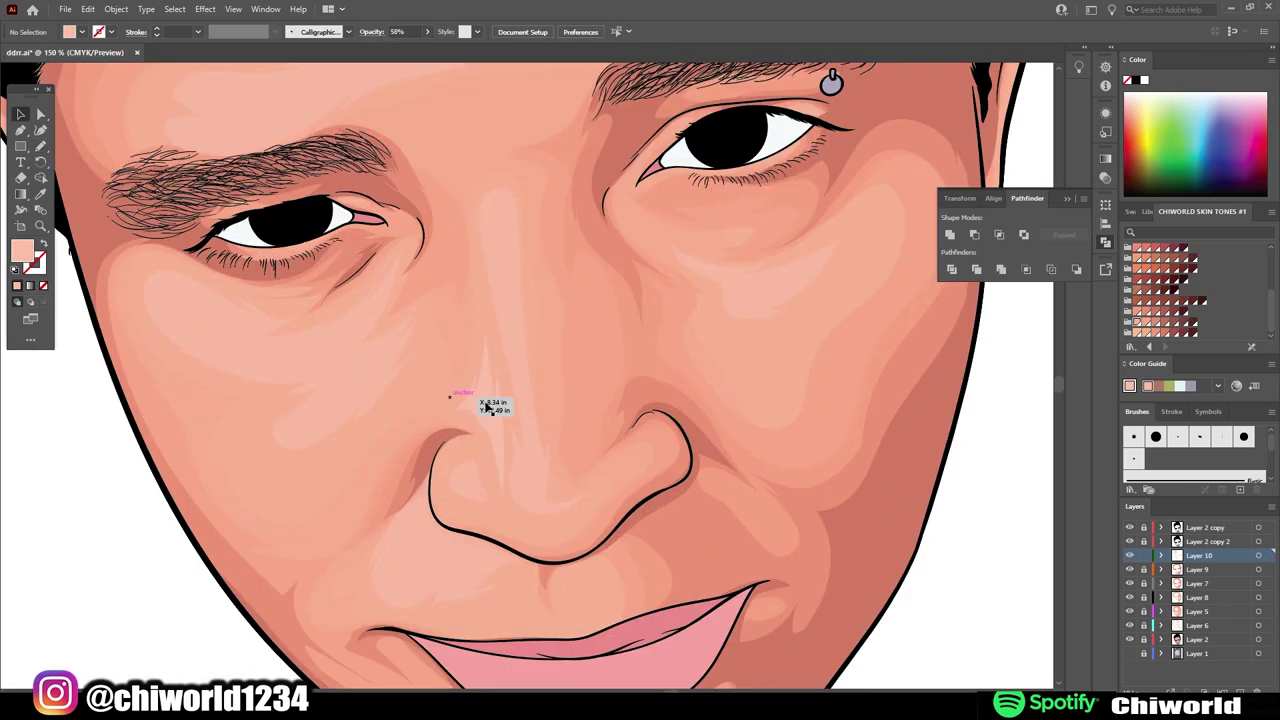
- Delete the stray stroke on the nose and add new Layer 11
key("v")
key("Delete")
key("ctrl+minus")
key("ctrl+minus")
key("ctrl+minus")
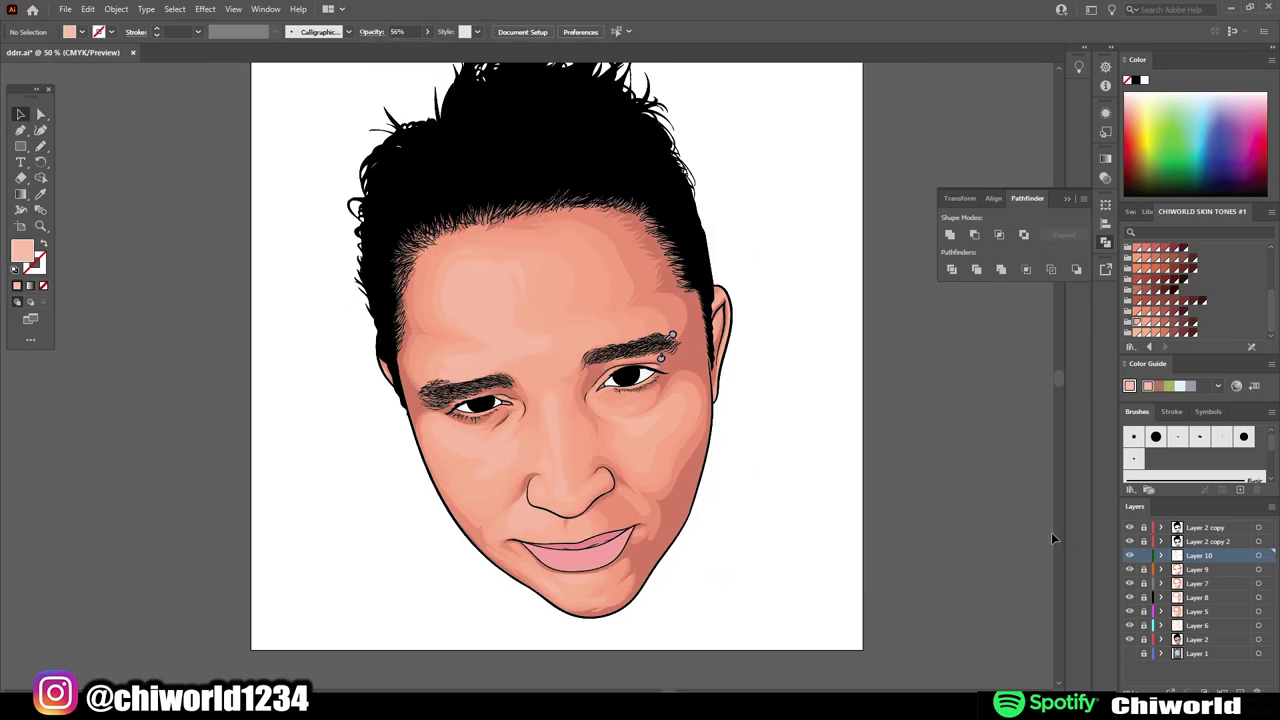
key("ctrl+l")
key("ctrl+plus")
key("ctrl+plus")
key("ctrl+plus")
- Pencil more light skin highlights on the forehead and beside the nose
key("n")
left_click_drag(519, 372, 519, 372)
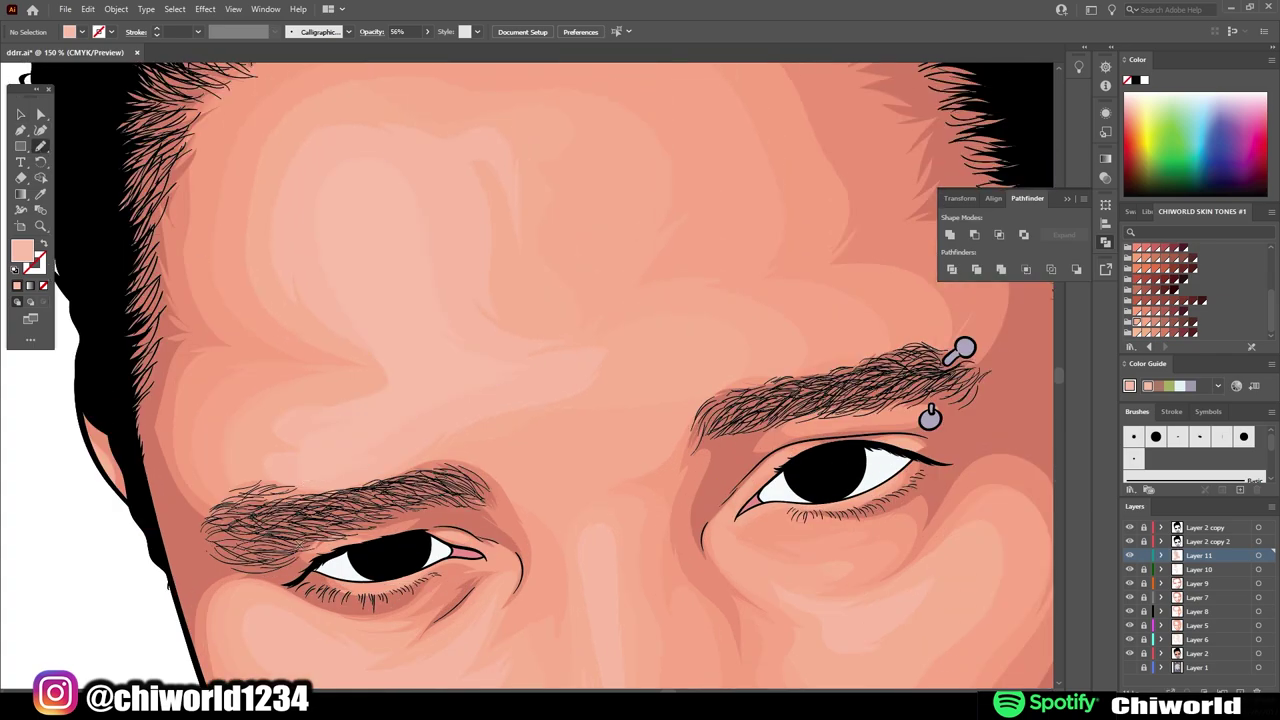
scroll(420, 600, "left", 2)
key("ctrl+0")
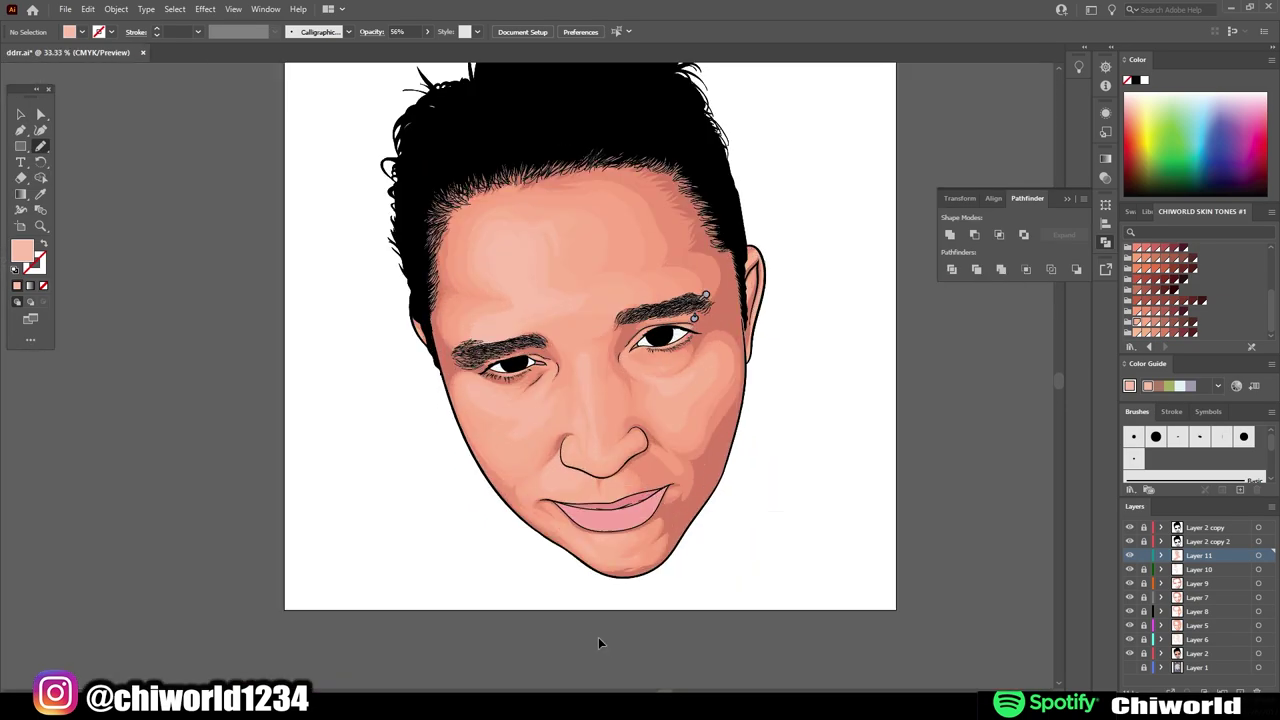
key("ctrl+plus")
key("ctrl+plus")
scroll(517, 349, "down", 1)
left_click_drag(480, 405, 517, 349)
key("ctrl+minus")
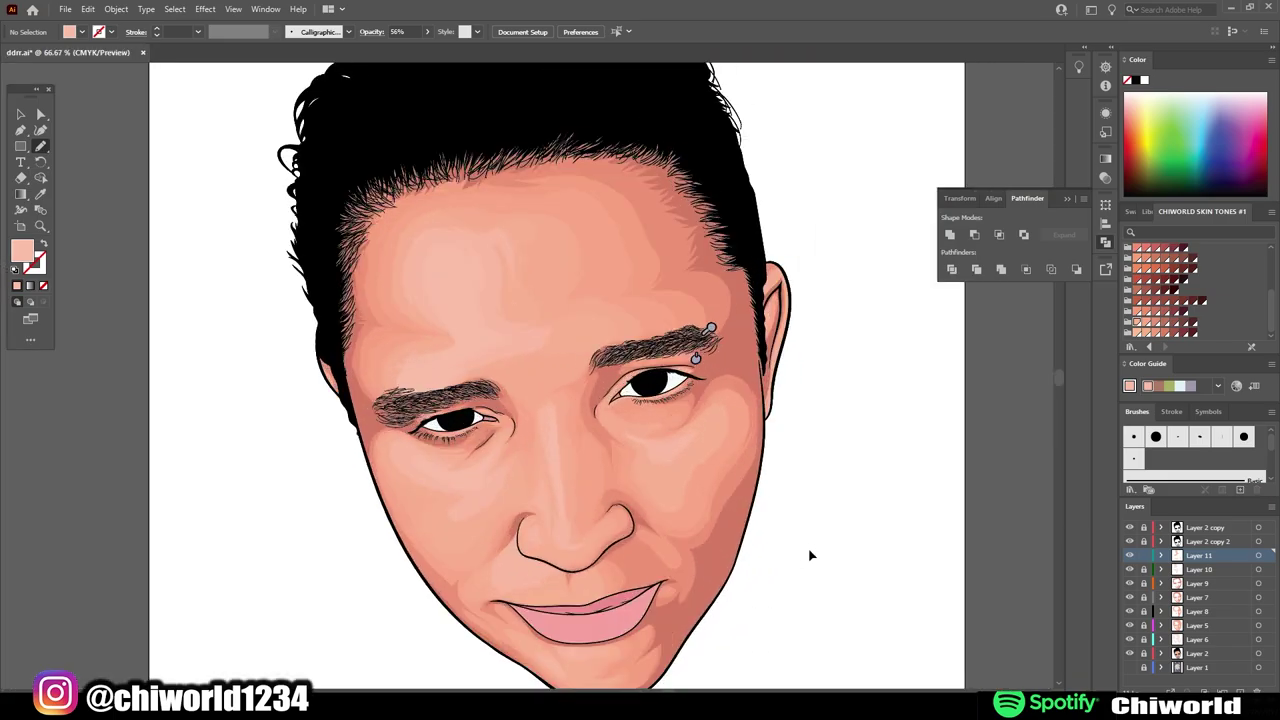
- On new Layer 12, draw purple shading along both eyelids
key("ctrl+minus")
key("ctrl+minus")
key("ctrl+l")
scroll(600, 390, "up", 8)
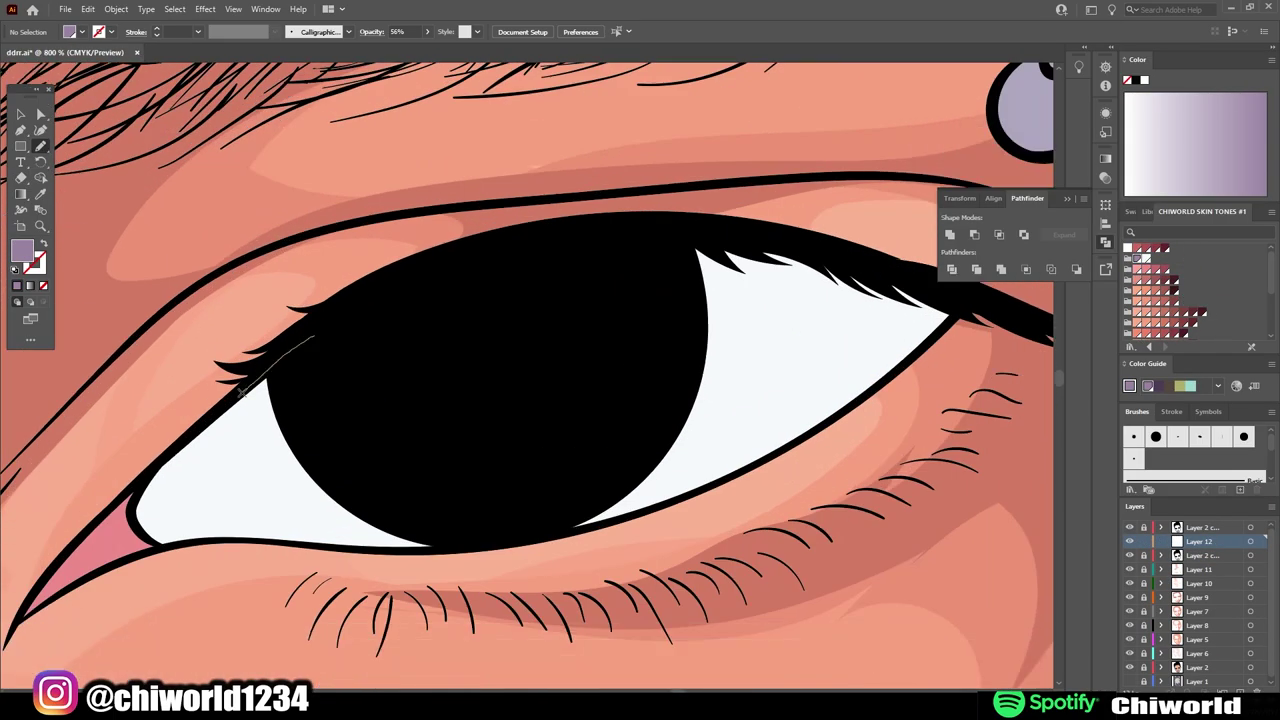
left_click_drag(272, 543, 960, 256)
key("ctrl+0")
scroll(319, 366, "up", 8)
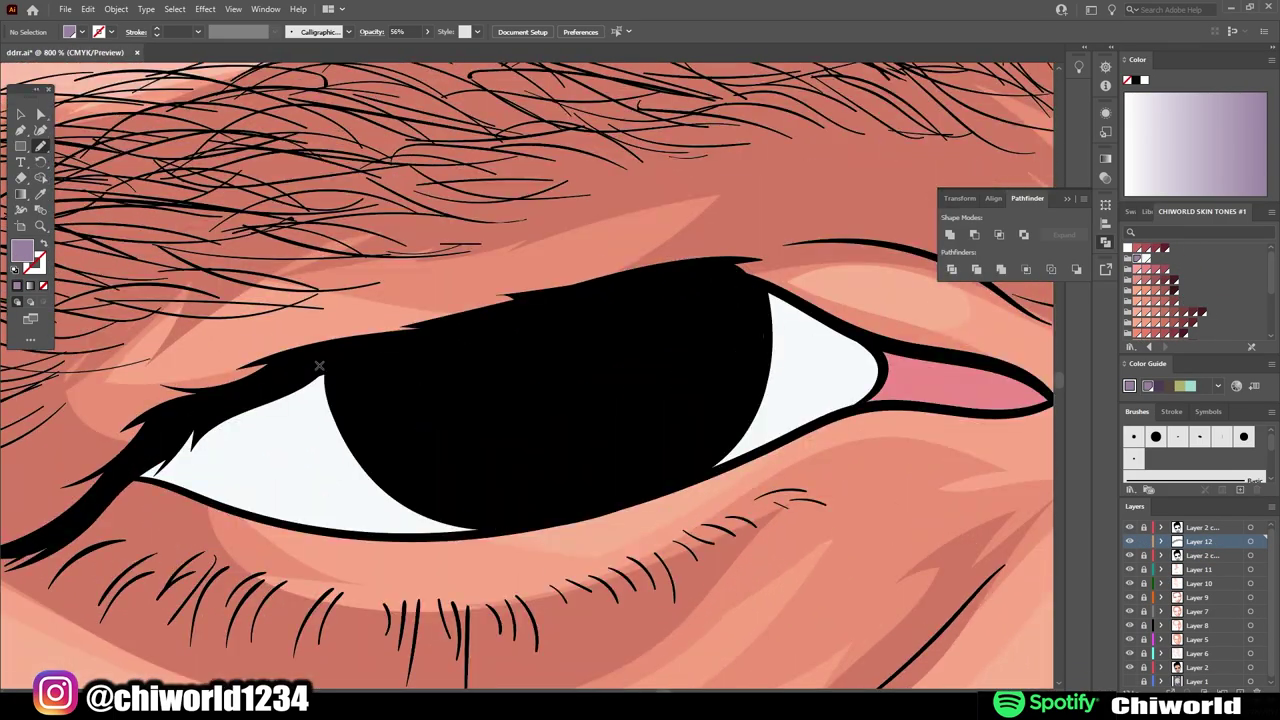
left_click_drag(278, 515, 870, 360)
- Zoom out and scroll around the face to review the lavender eye shading
key("ctrl+0")
scroll(694, 560, "down", 1)
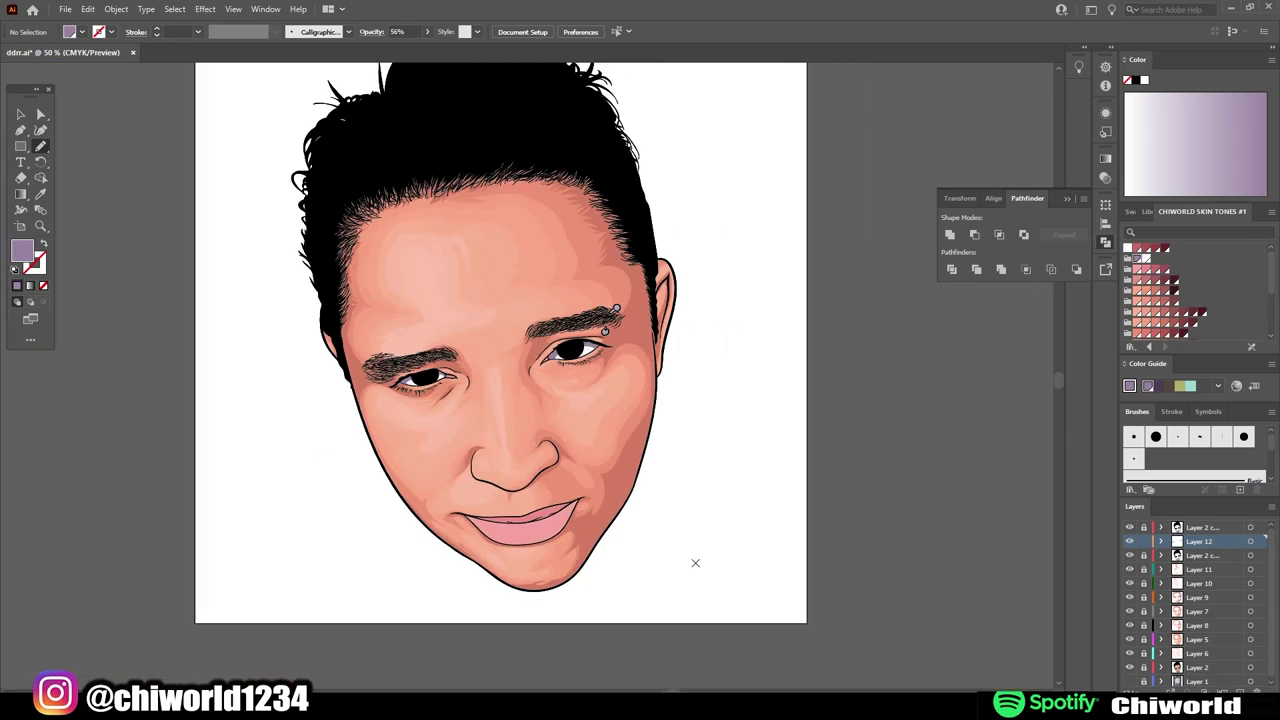
scroll(809, 542, "up", 1)
scroll(1057, 519, "down", 1)
scroll(962, 532, "up", 1)
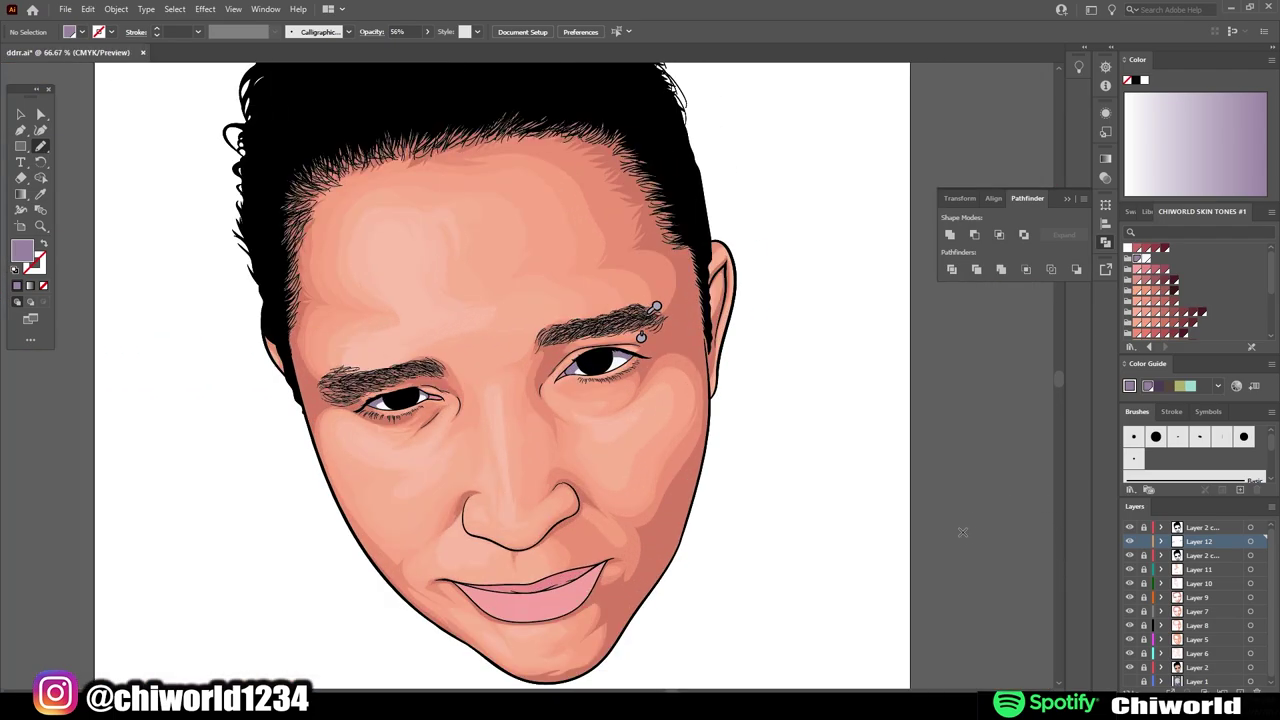
scroll(520, 585, "up", 5)
- Draw darker pink shadow shapes along the edge of the lower lip
scroll(794, 480, "up", 2)
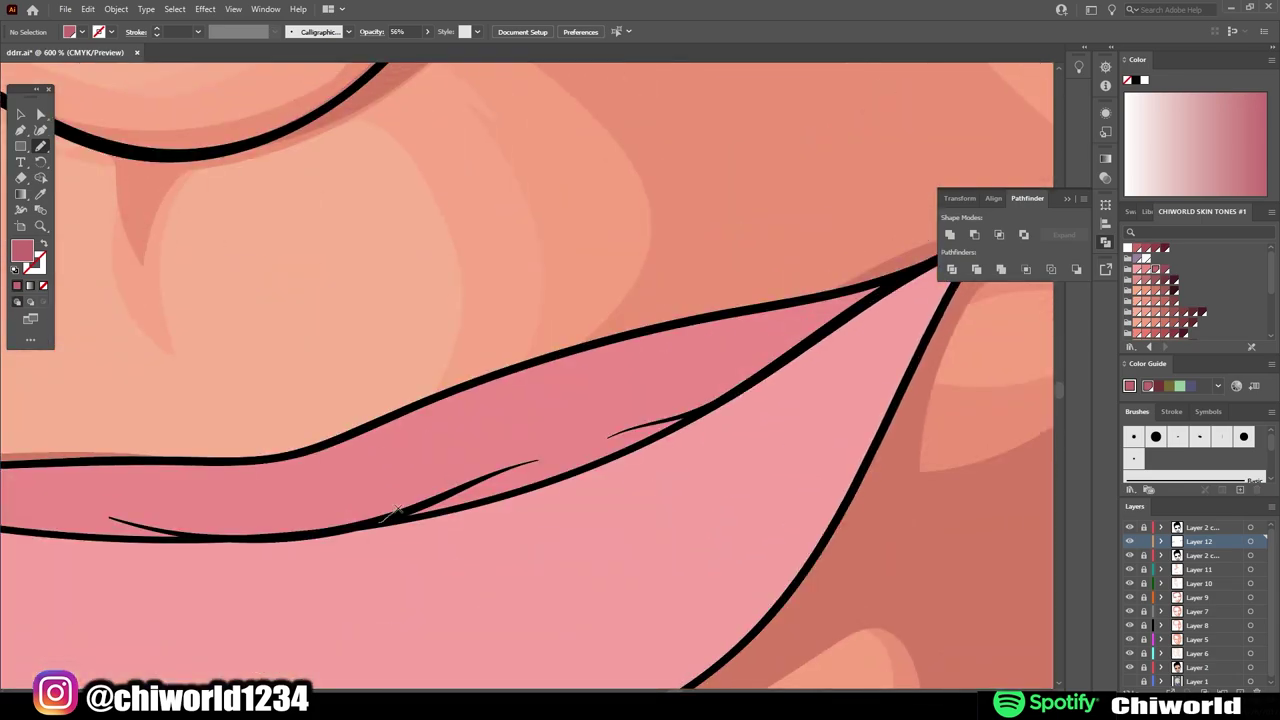
left_click_drag(776, 363, 385, 518)
scroll(577, 554, "right", 2)
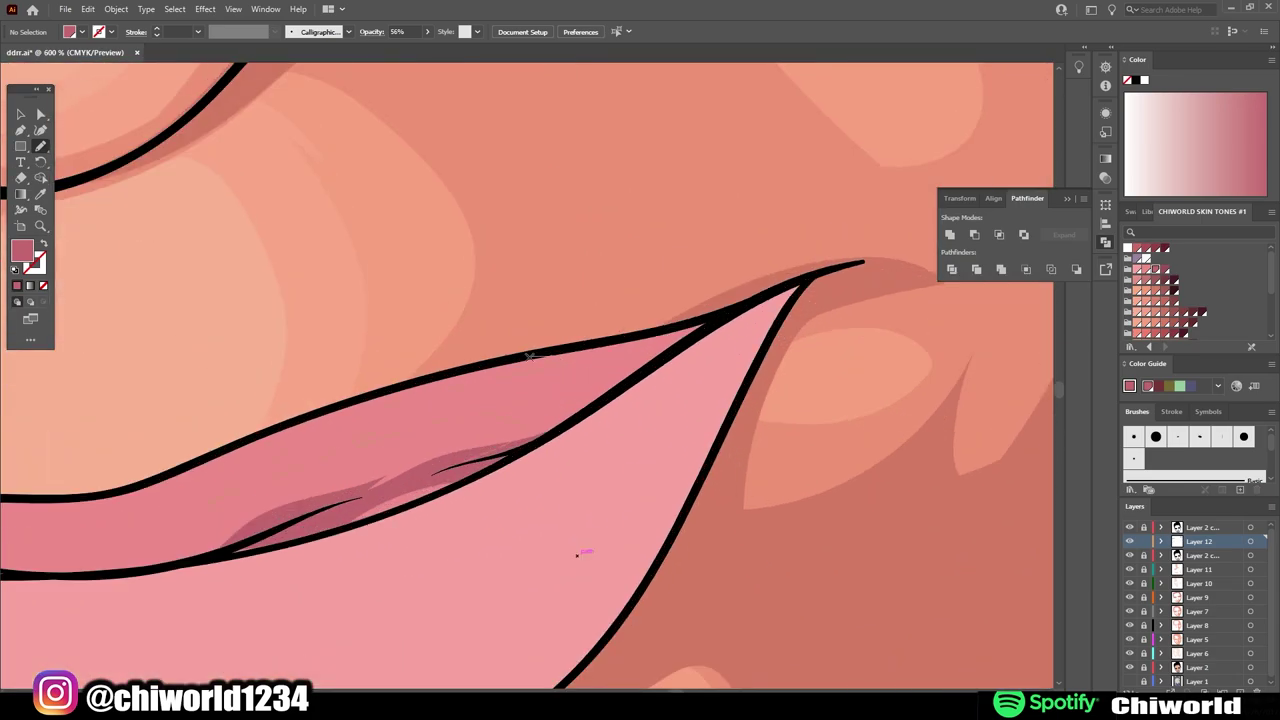
scroll(577, 554, "down", 4)
scroll(585, 585, "up", 5)
scroll(665, 460, "down", 2)
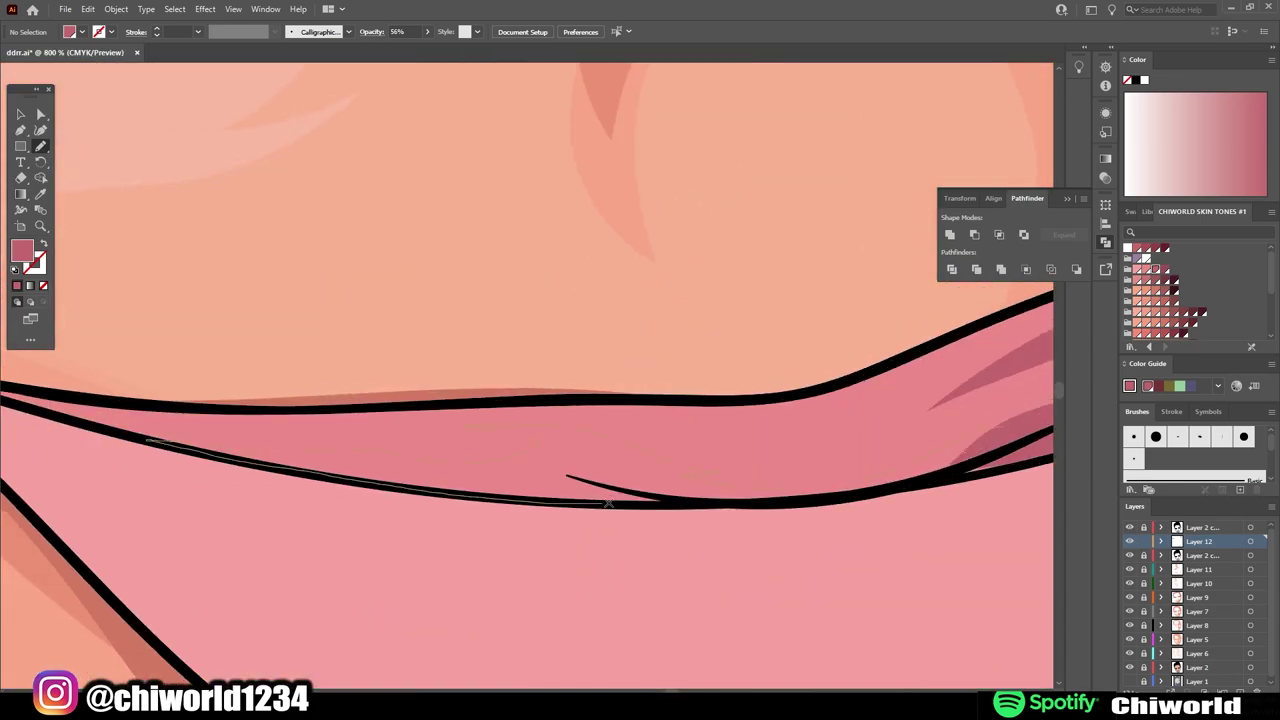
scroll(665, 460, "down", 4)
scroll(778, 205, "up", 5)
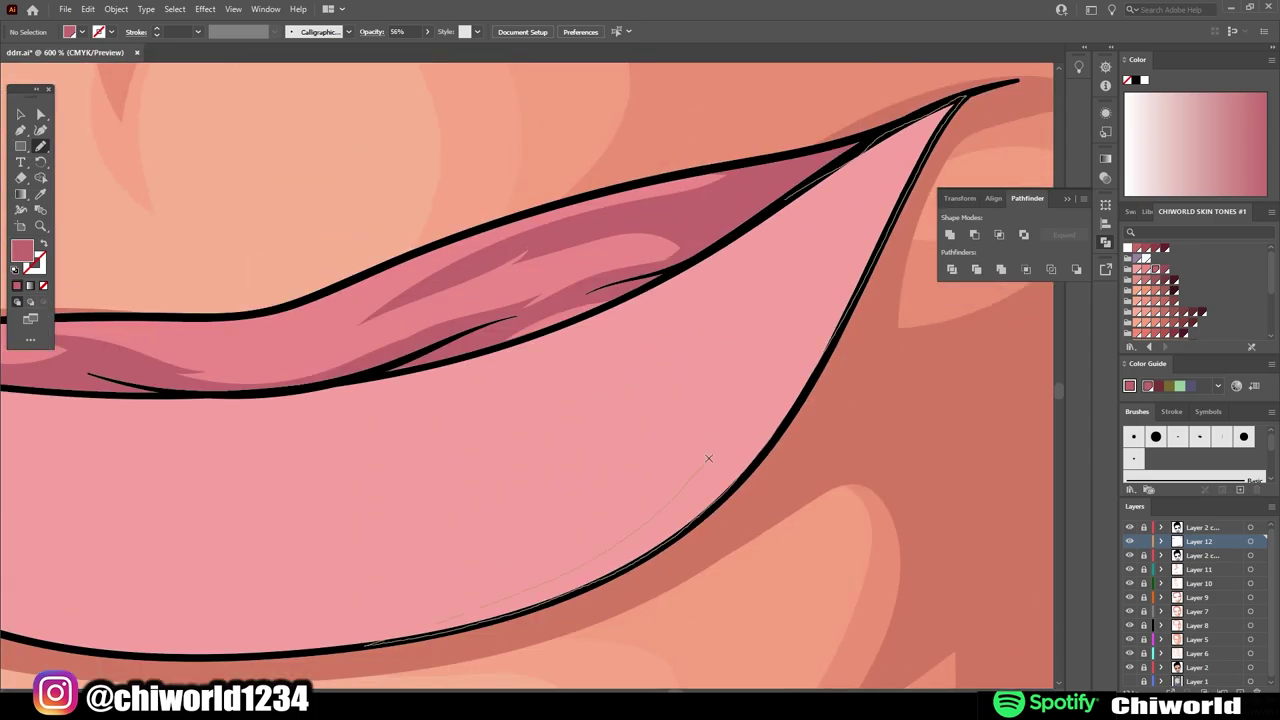
left_click_drag(708, 458, 706, 460)
scroll(558, 531, "down", 4)
- On a new layer, sketch highlight shapes across the lower lip
key("ctrl+l")
scroll(558, 531, "up", 4)
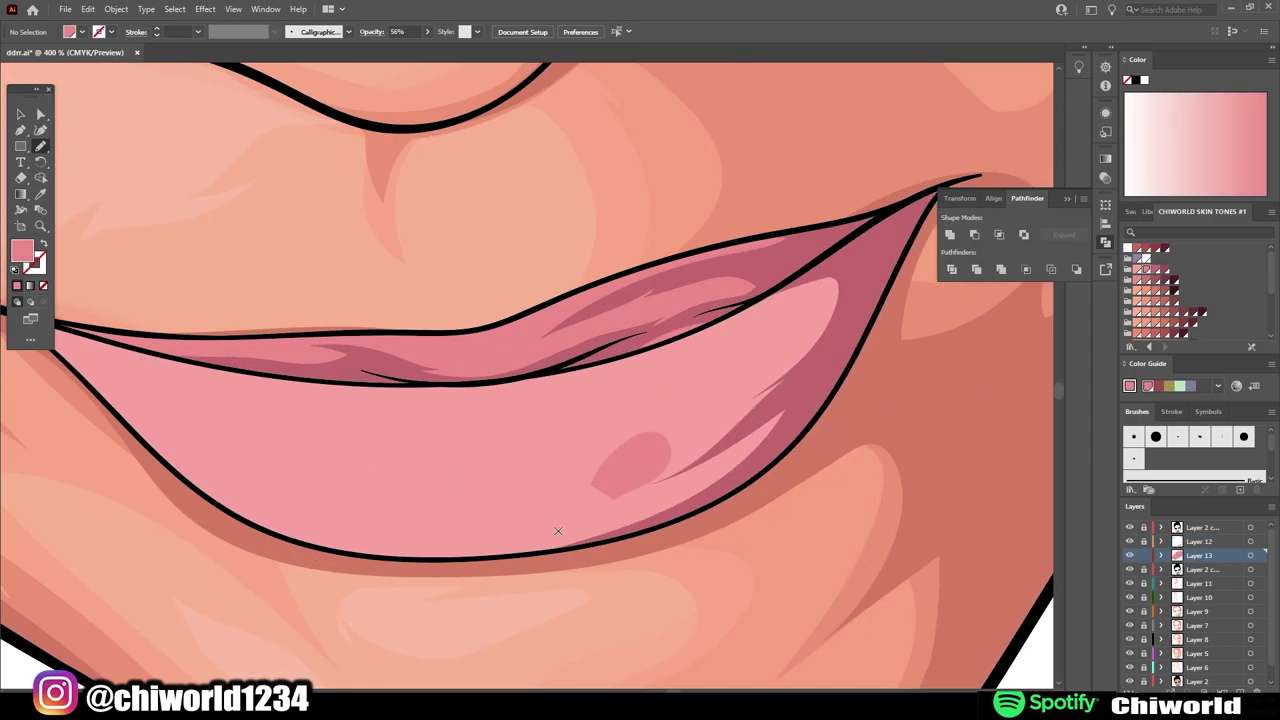
left_click_drag(795, 410, 470, 558)
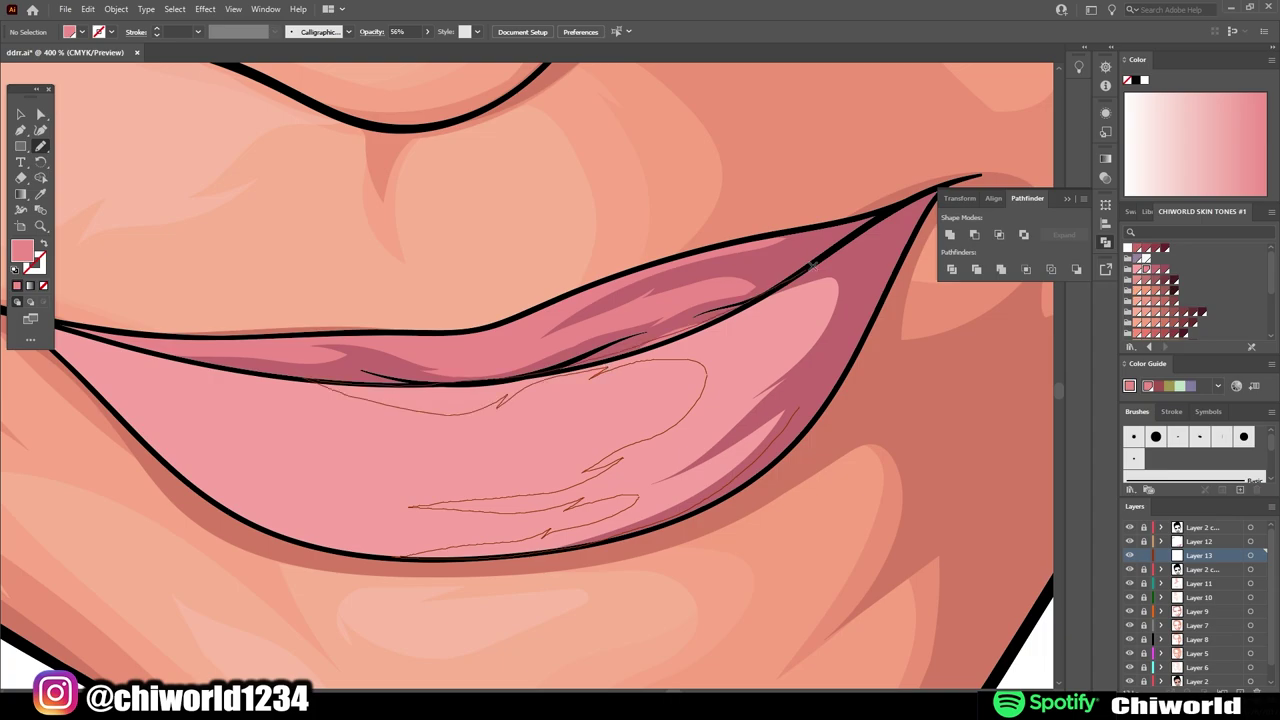
scroll(812, 262, "down", 4)
scroll(340, 258, "up", 5)
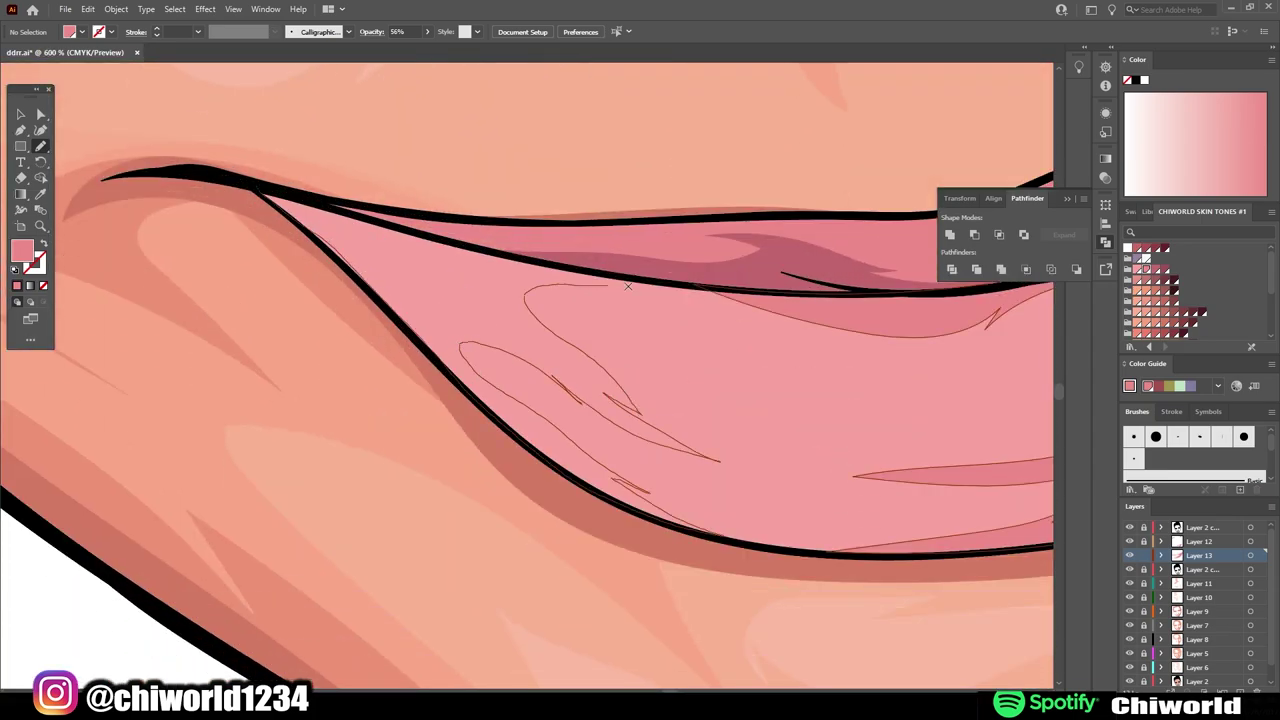
scroll(957, 486, "down", 4)
scroll(560, 300, "up", 4)
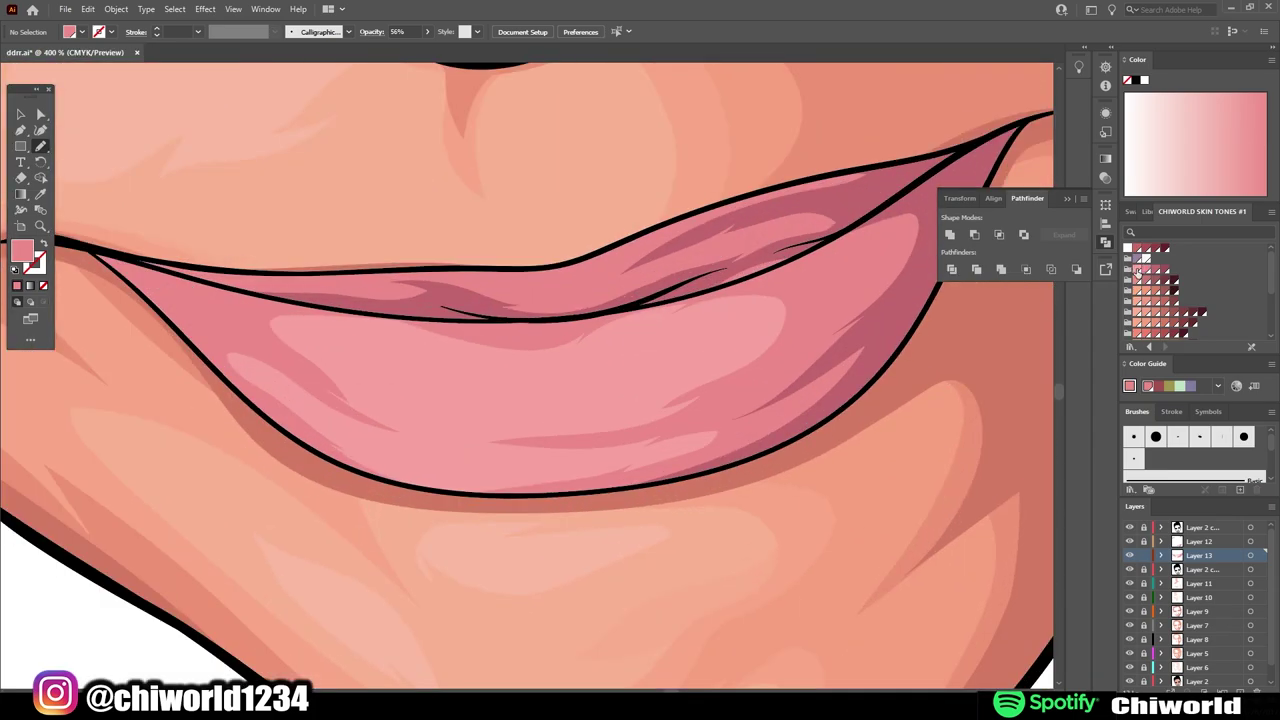
- Pick a lighter pink fill and add another layer for more face shading
double_click(1128, 79)
left_click(782, 270)
scroll(443, 545, "down", 3)
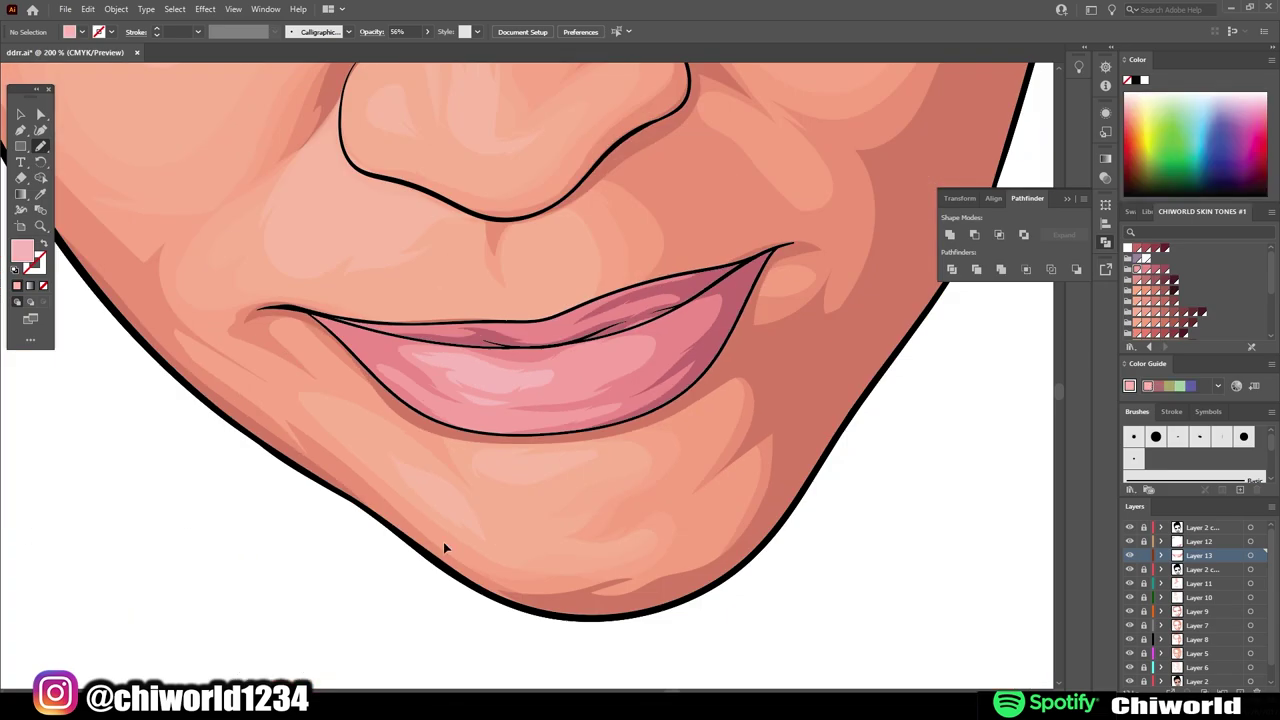
scroll(443, 545, "down", 2)
key("ctrl+l")
- Draw a dark red skin-tone shadow shape along the chin on Layer 7
left_click(1183, 330)
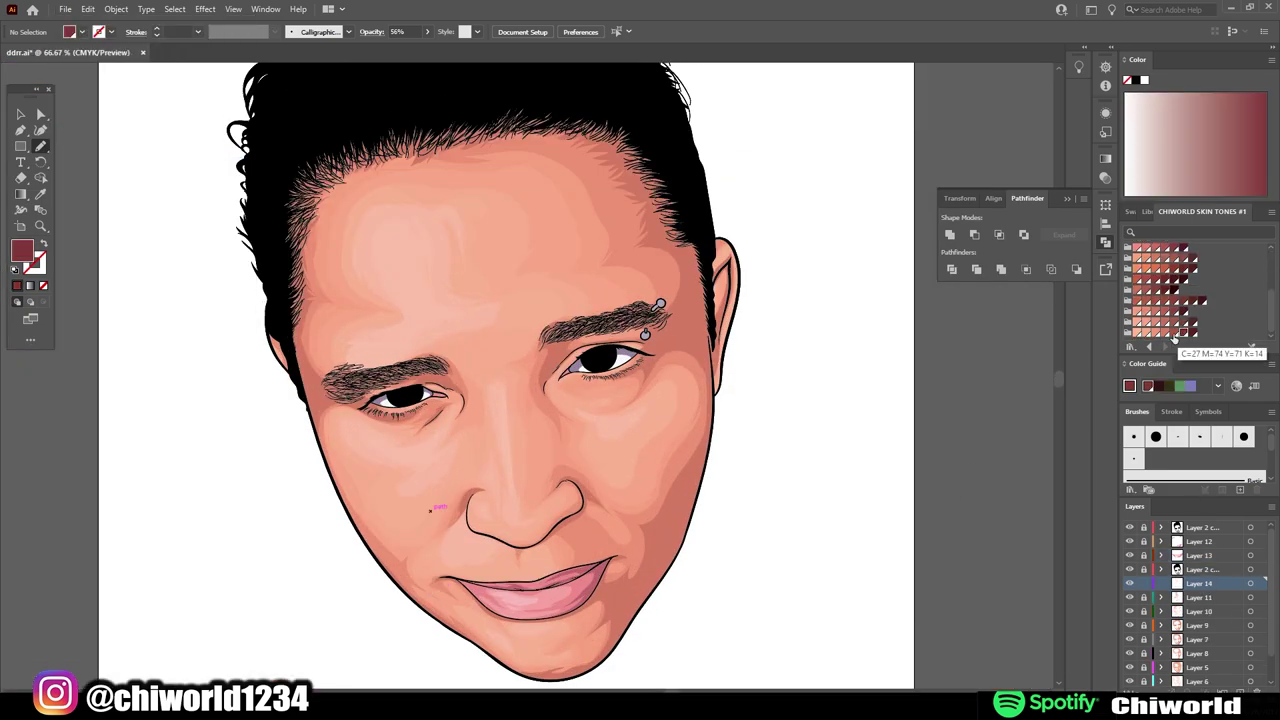
scroll(430, 437, "up", 1)
scroll(430, 437, "up", 4)
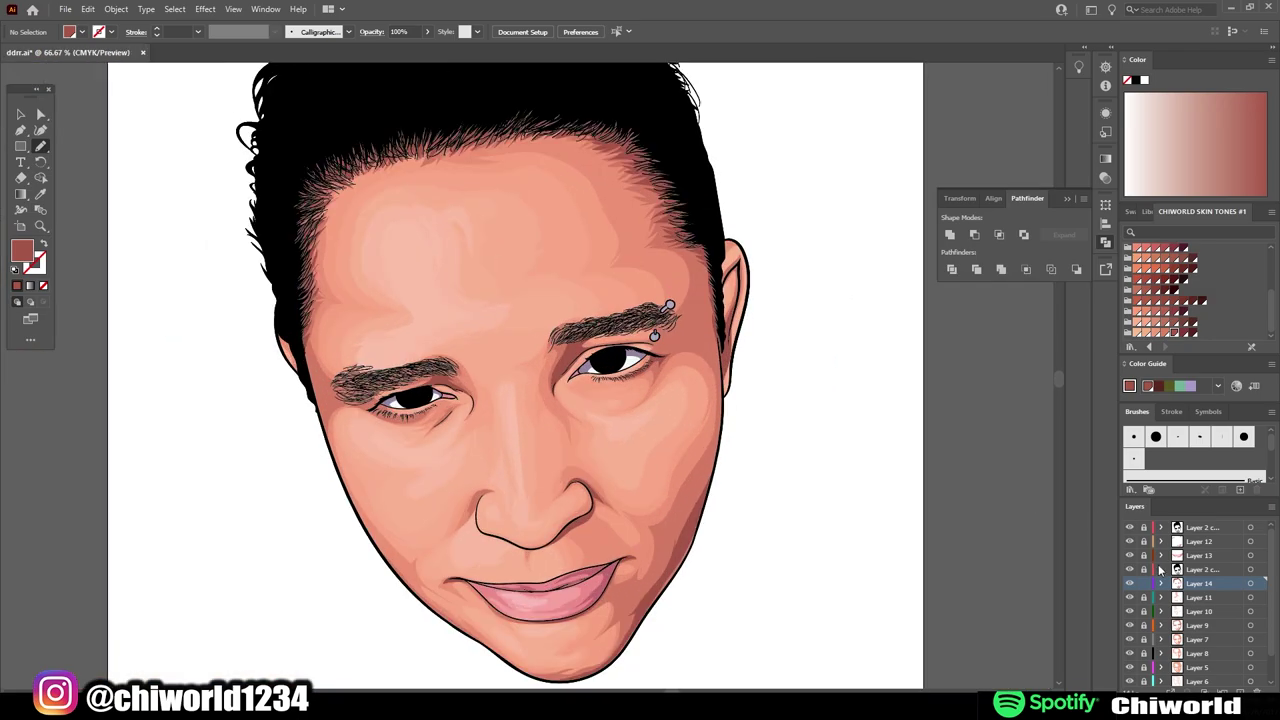
left_click(1129, 638)
scroll(739, 559, "up", 3)
scroll(739, 559, "up", 2)
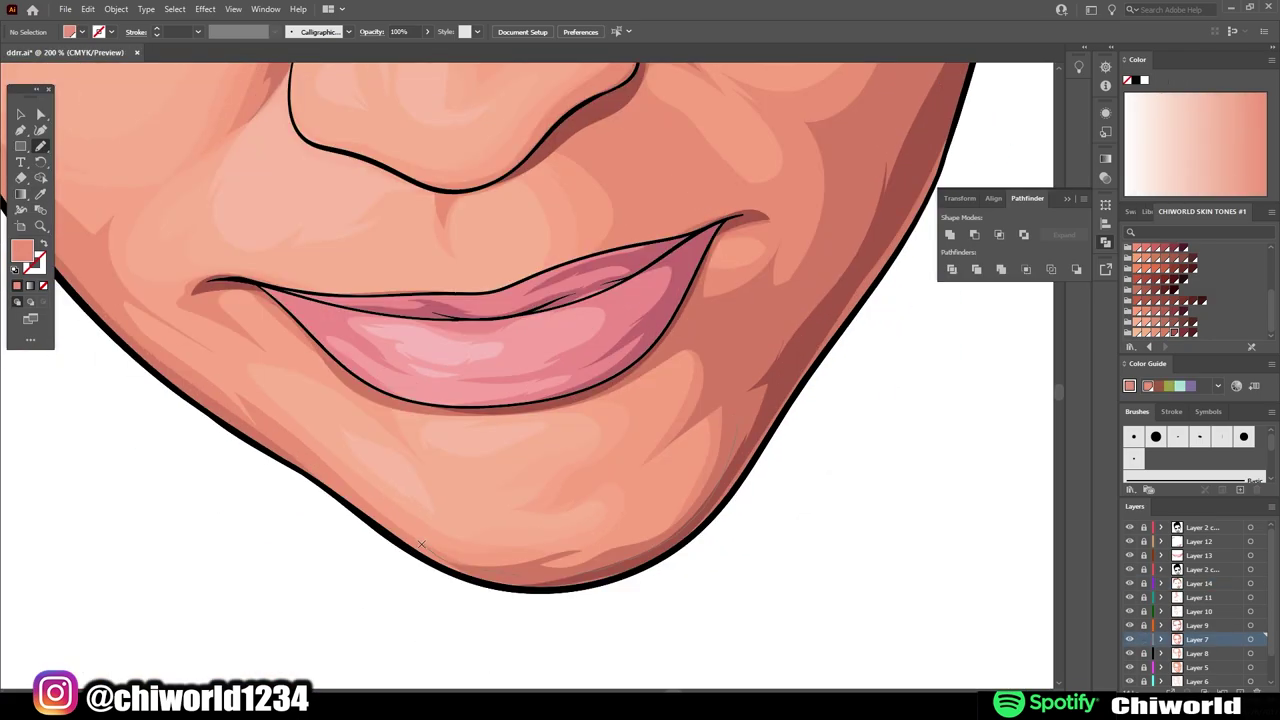
left_click_drag(644, 484, 644, 484)
scroll(644, 484, "down", 1)
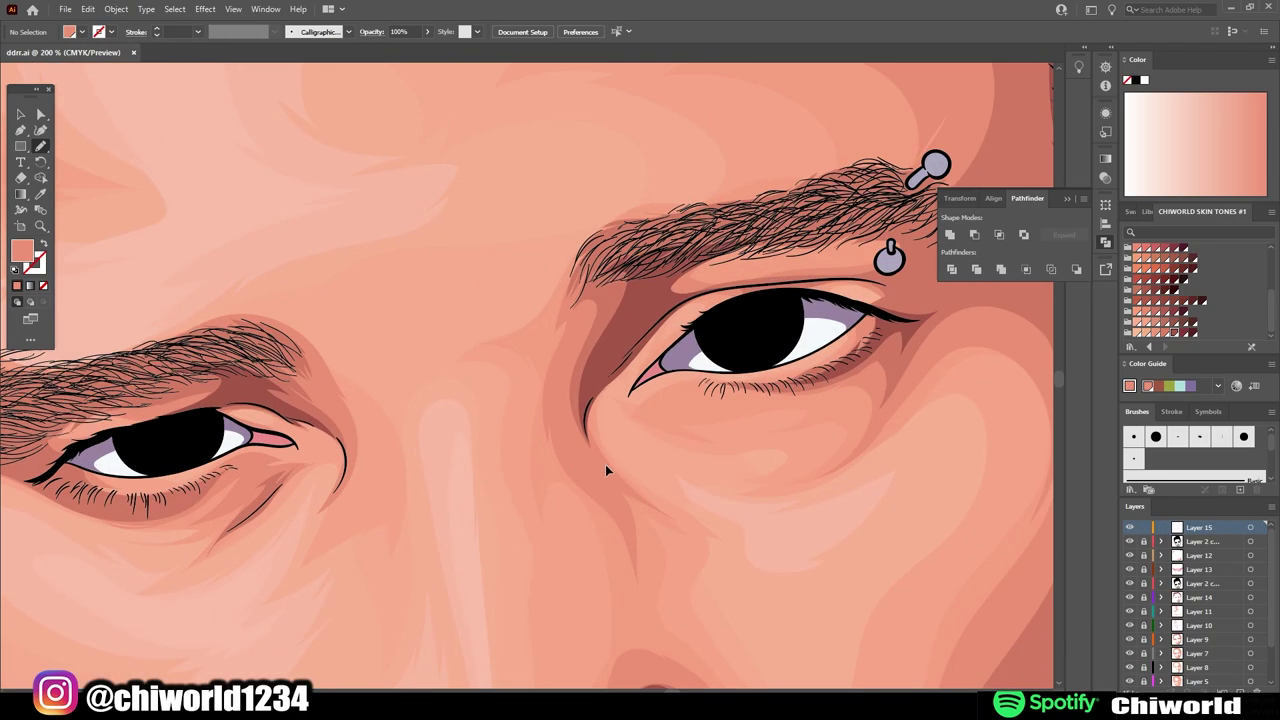
- Draw brown irises in dark brown, then switch the fill to light brown C9946D
double_click(24, 250)
left_click_drag(518, 361, 537, 367)
left_click(780, 271)
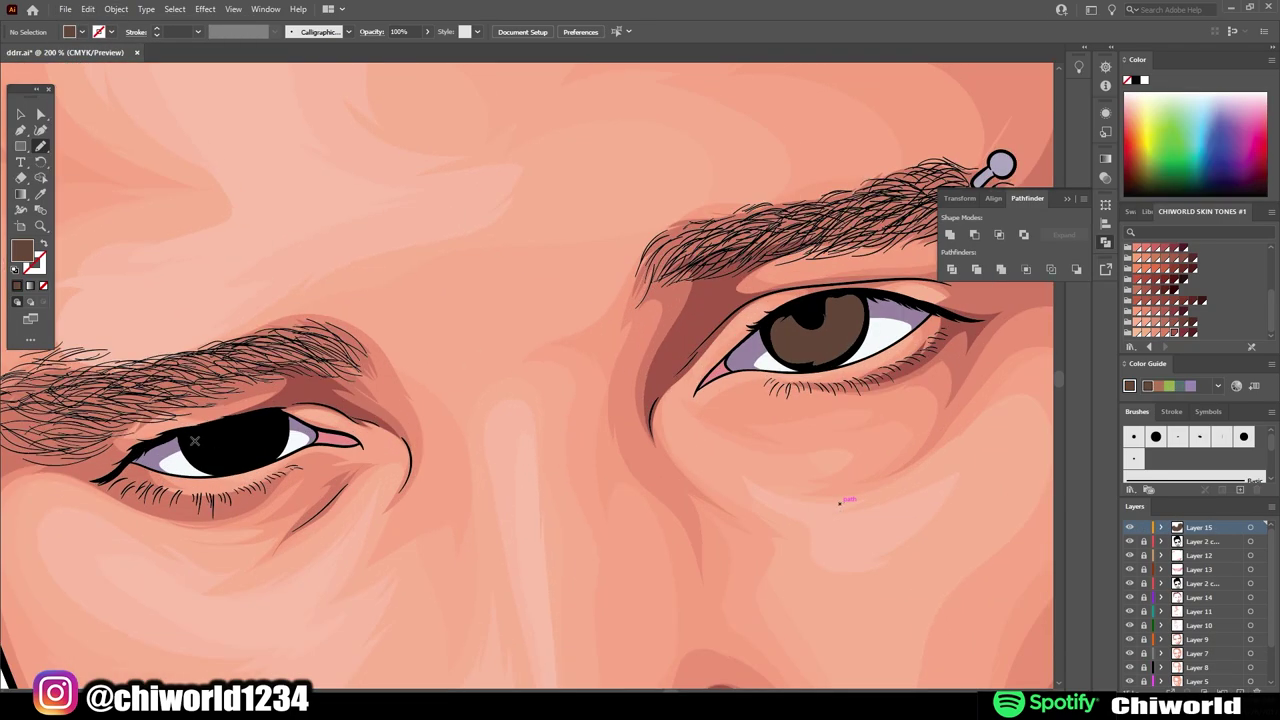
left_click_drag(184, 444, 218, 428)
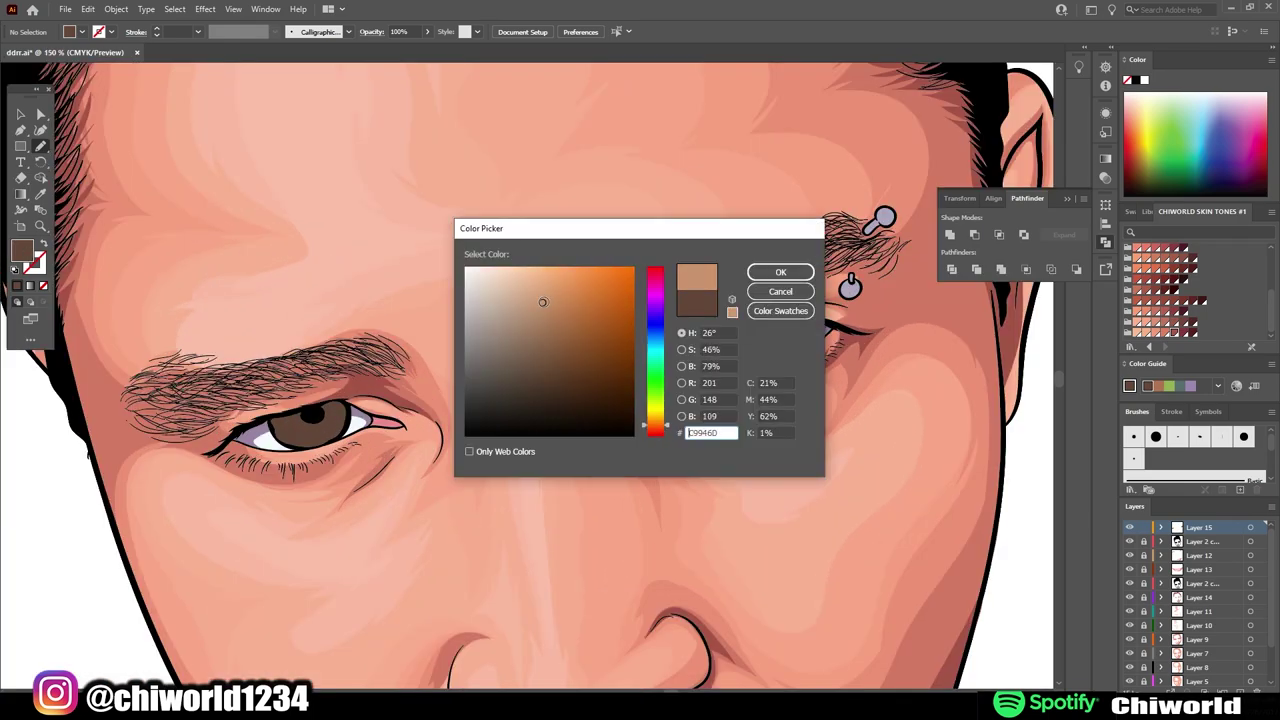
left_click(781, 272)
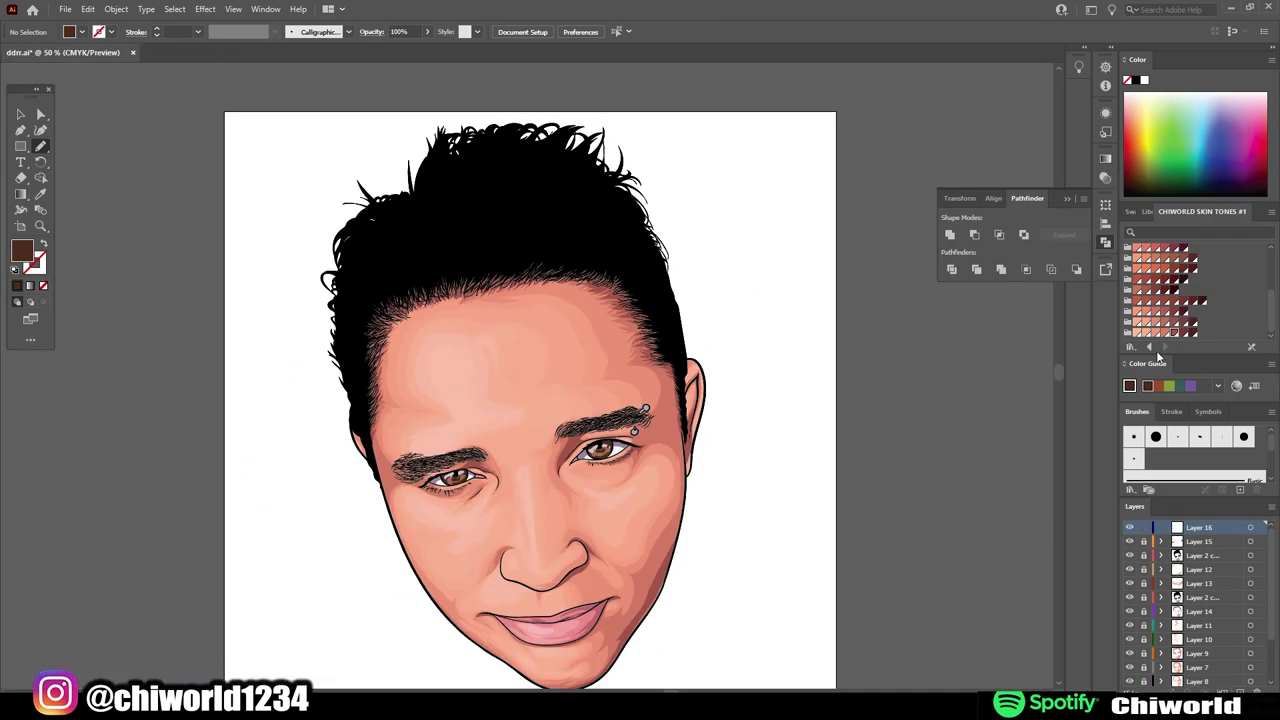
- Set up a warm brown gradient, shifting the middle stop and moving the midpoint to about 28.74%
left_click(1164, 346)
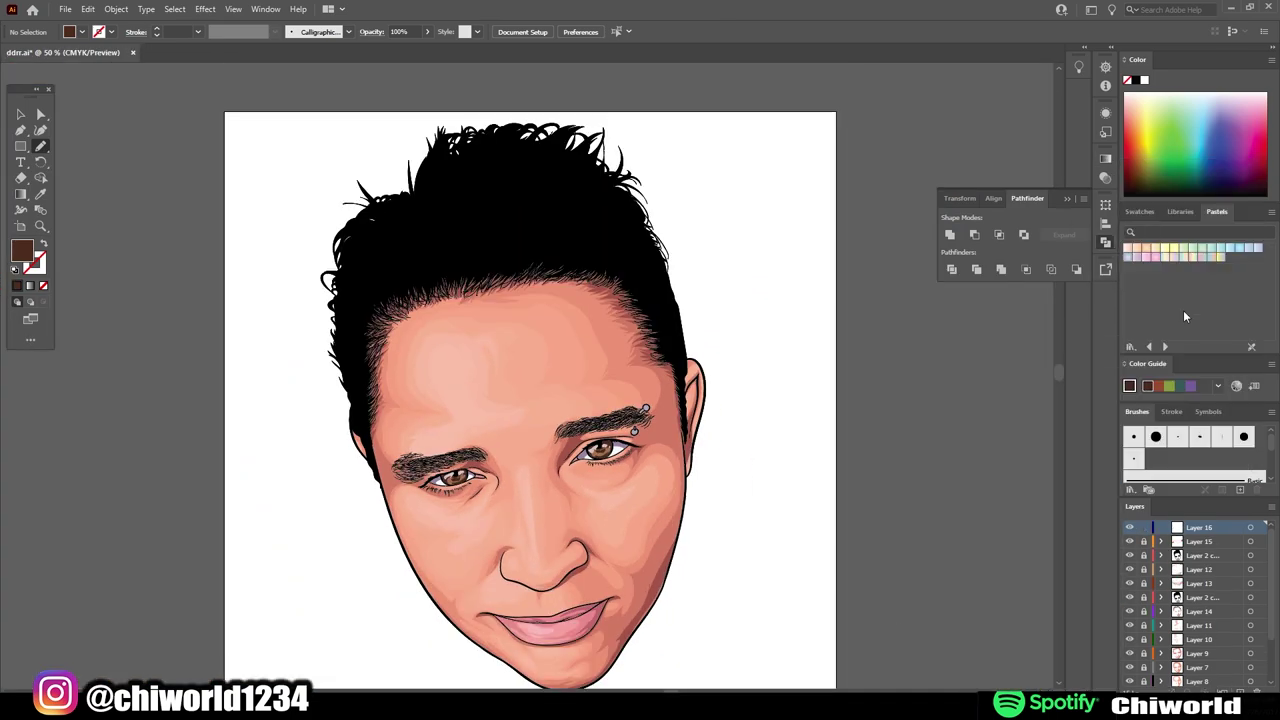
left_click(1105, 158)
double_click(1022, 261)
left_click_drag(997, 331, 998, 351)
left_click_drag(1022, 261, 1008, 261)
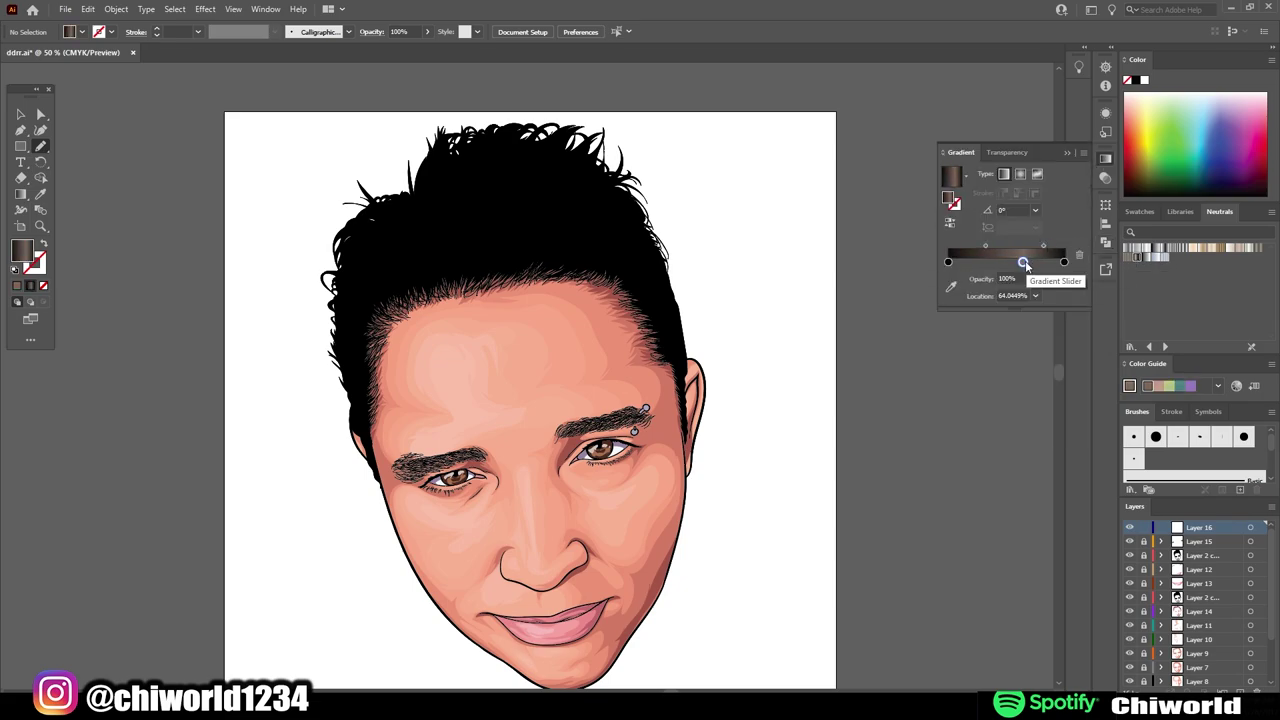
double_click(1063, 261)
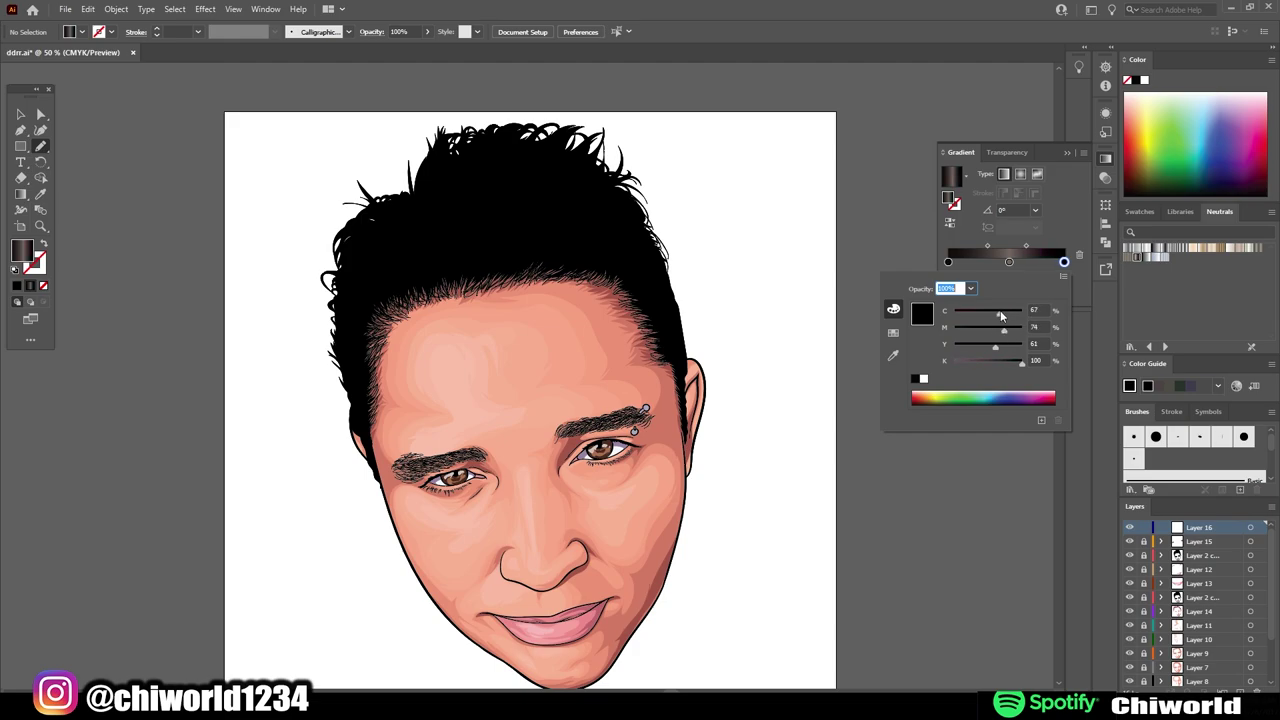
left_click_drag(1015, 246, 1023, 246)
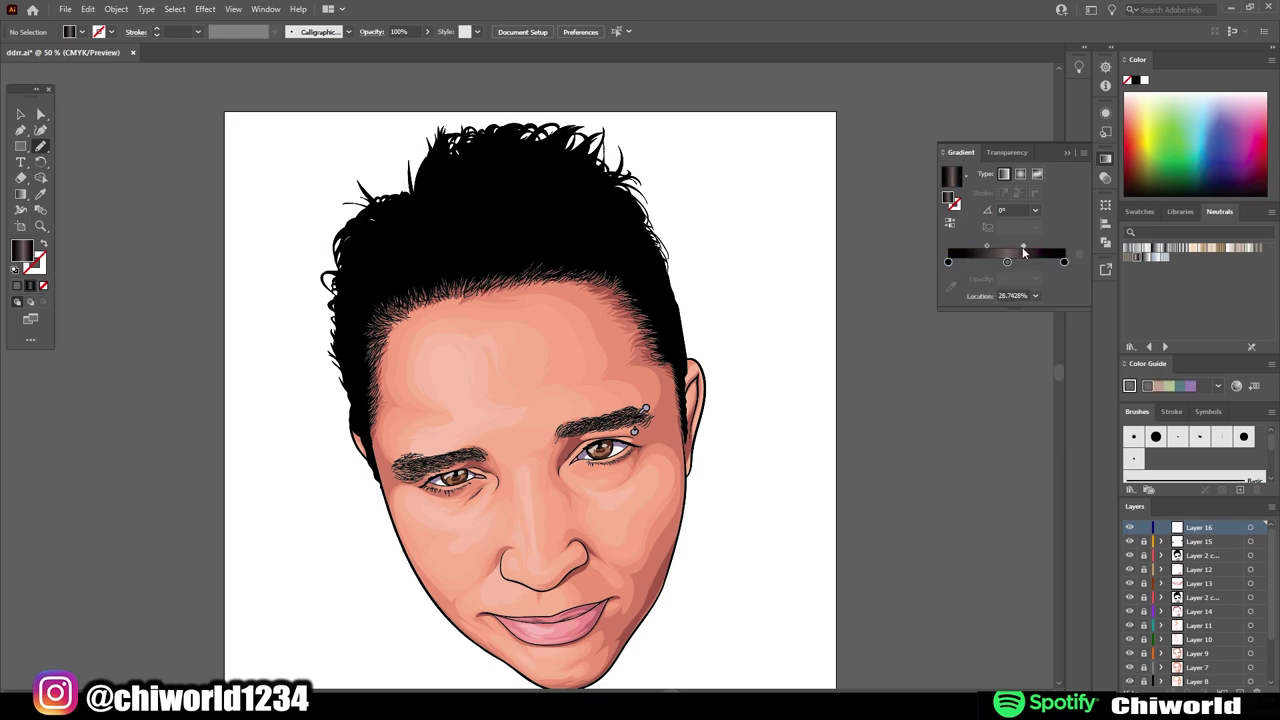
double_click(1007, 261)
left_click_drag(960, 358, 966, 362)
left_click_drag(998, 346, 1004, 347)
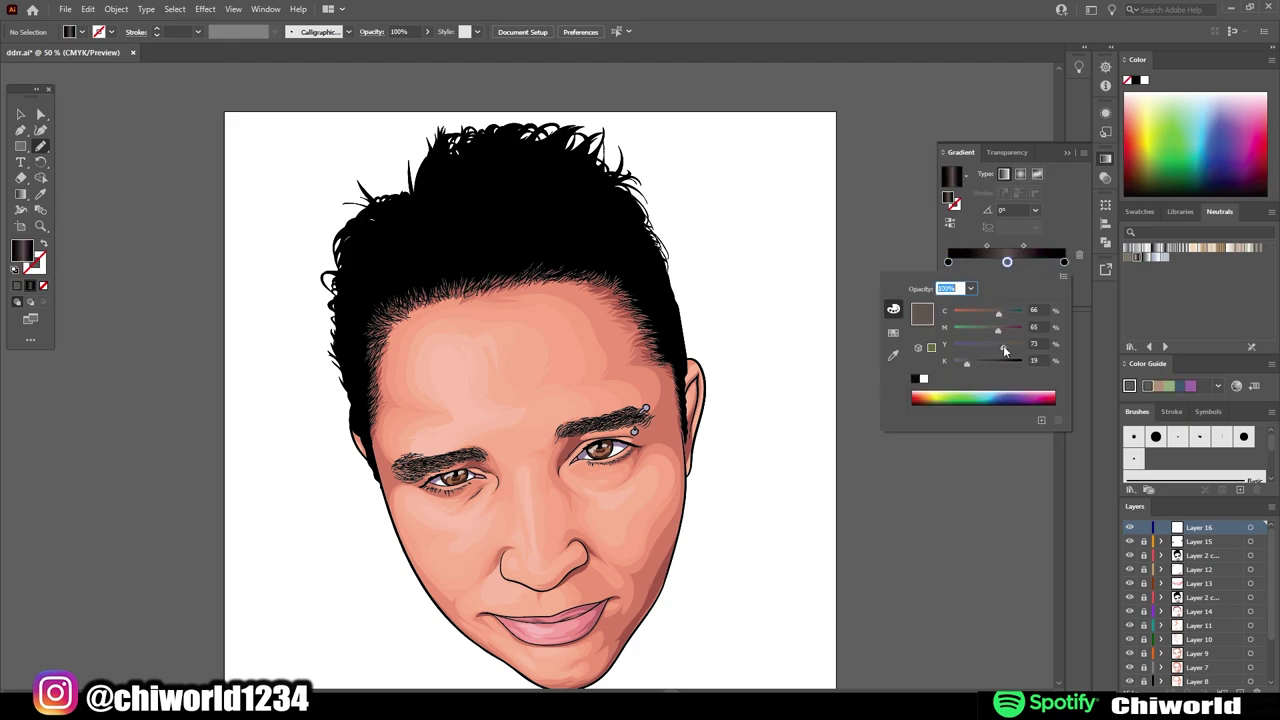
key("Escape")
- Lower the curved hair highlight stroke's opacity to 50%
key("ctrl+minus")
key("ctrl+plus")
key("ctrl+plus")
key("ctrl+plus")
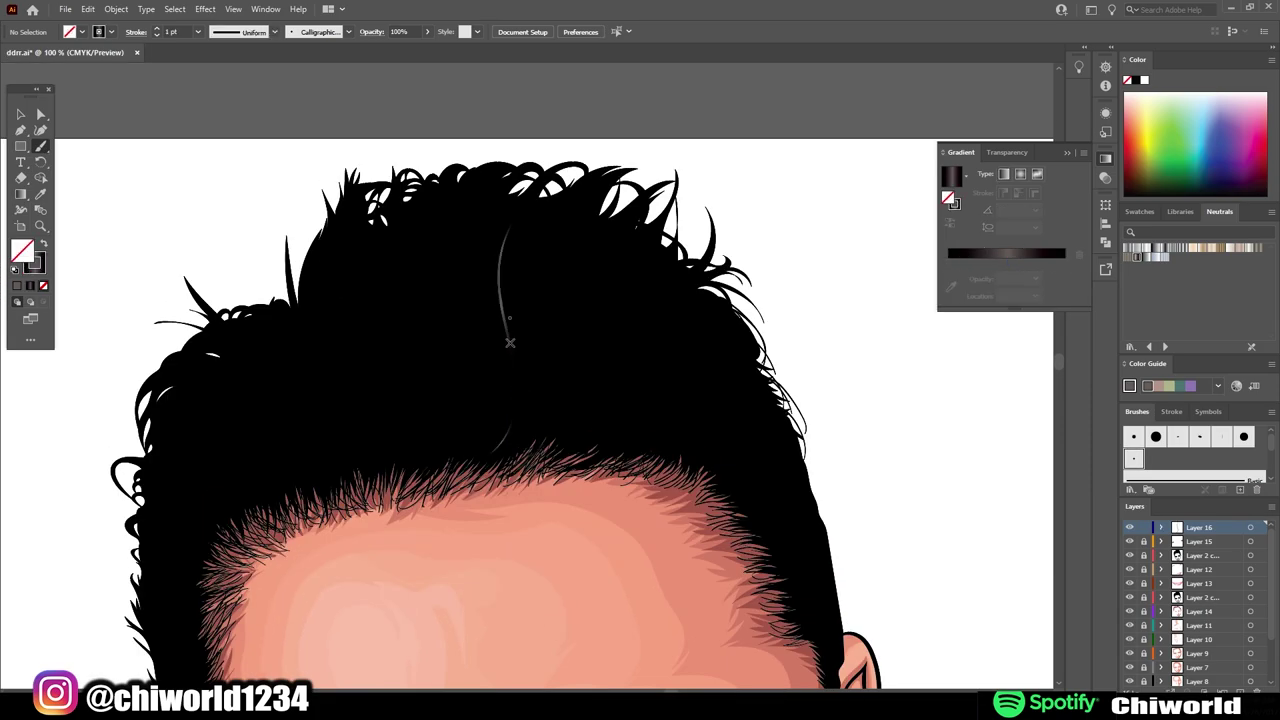
left_click(20, 113)
left_click(480, 260)
left_click(400, 31)
type("5")
key("Return")
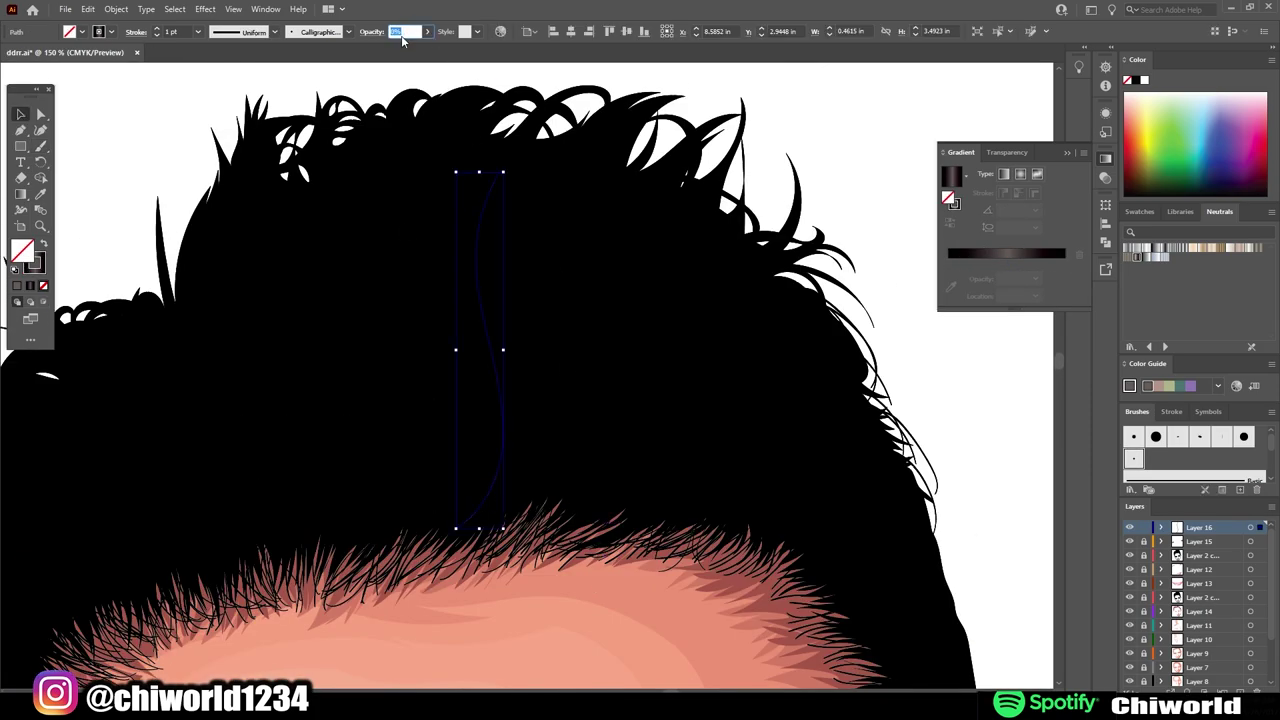
type("50")
key("Return")
- Apply the gradient to the hair strand highlights and set its angle to 23°
left_click(951, 176)
double_click(1006, 261)
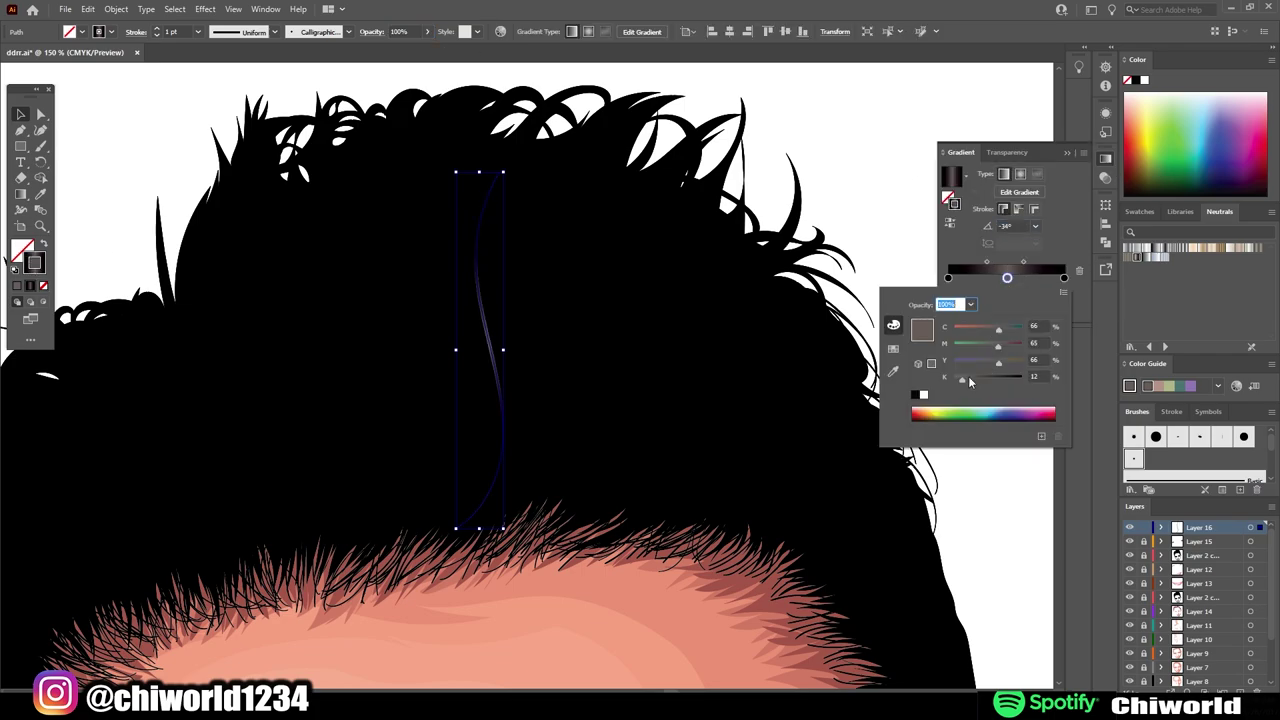
left_click(782, 361)
key("ctrl+minus")
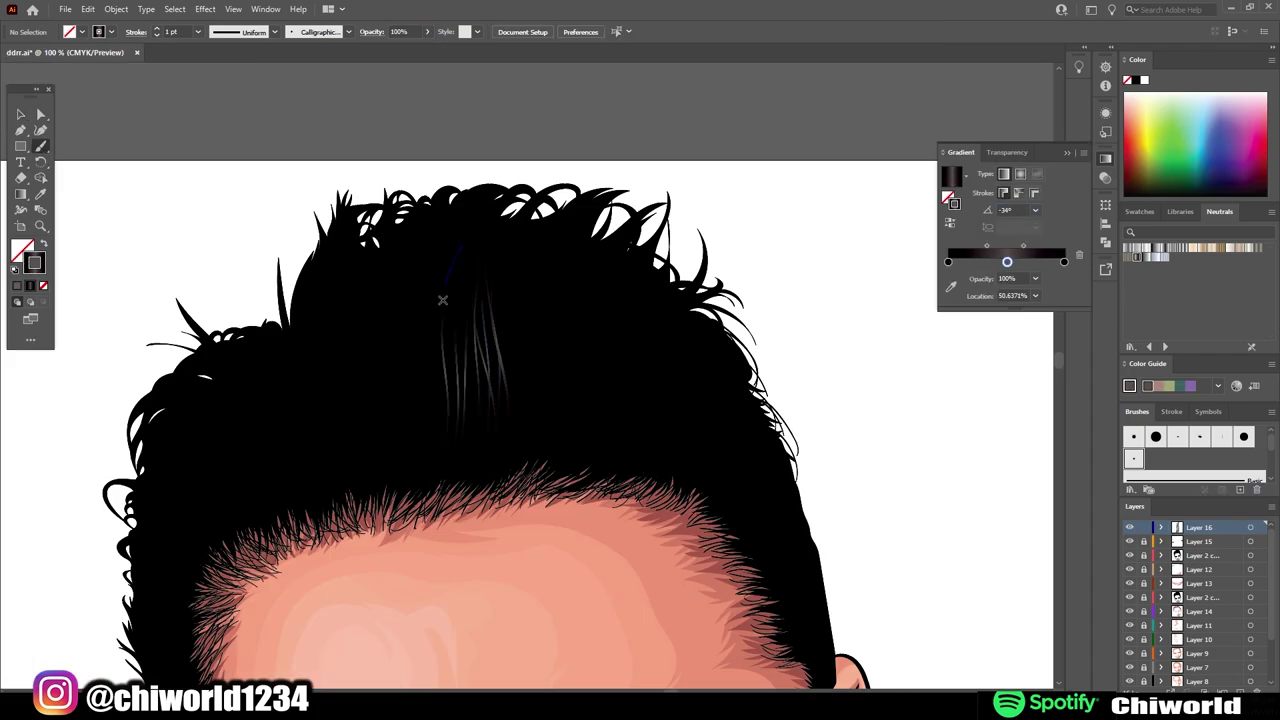
key("ctrl+plus")
key("v")
left_click(442, 300)
left_click(1010, 210)
type("23")
key("Return")
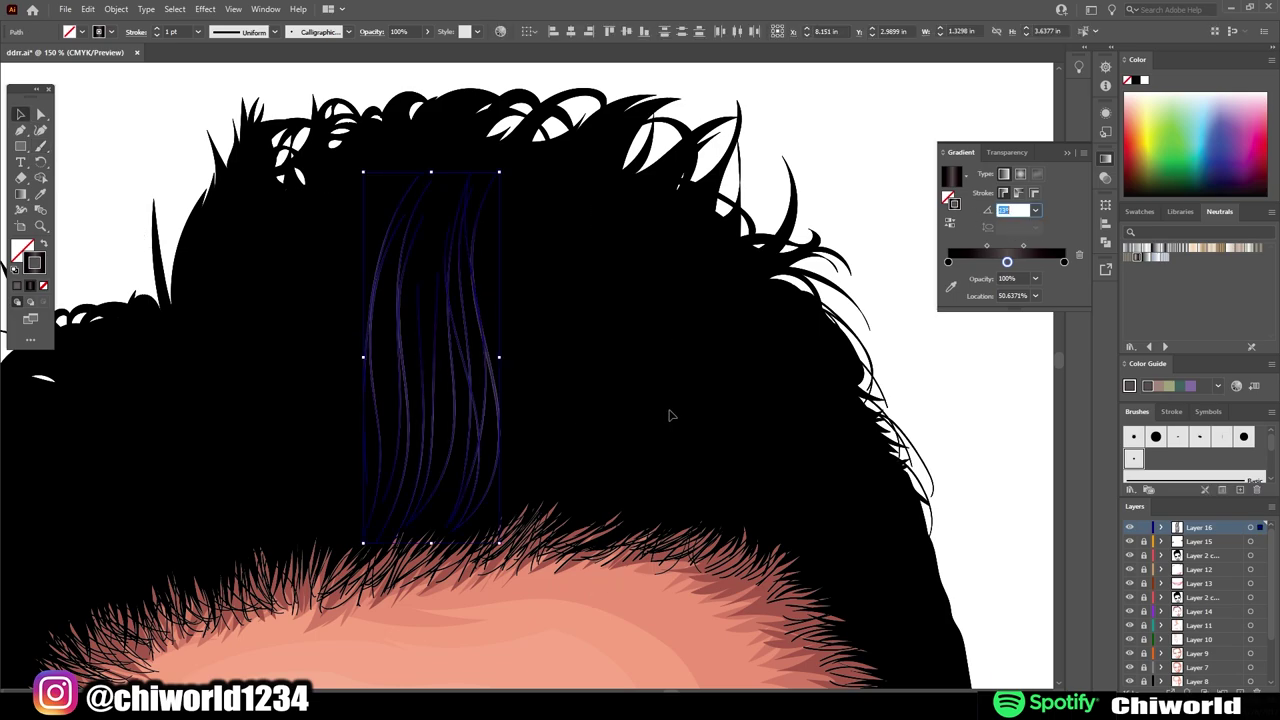
left_click(1021, 247)
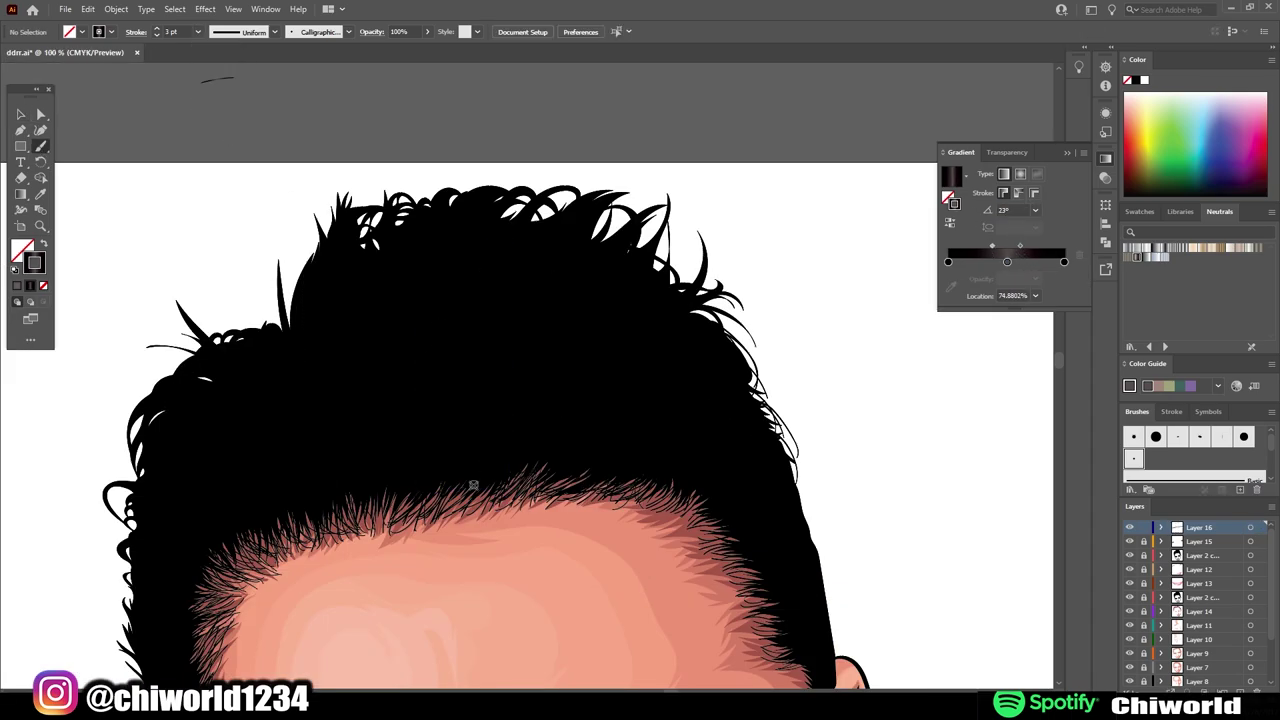
- Paint five gradient strand highlights across the middle and left side of the hair
left_click_drag(506, 440, 544, 290)
left_click_drag(460, 450, 500, 330)
mouse_move(425, 493)
left_mouse_down()
mouse_move(450, 453)
mouse_move(376, 384)
left_mouse_up()
left_click_drag(372, 462, 338, 294)
left_click_drag(384, 456, 370, 316)
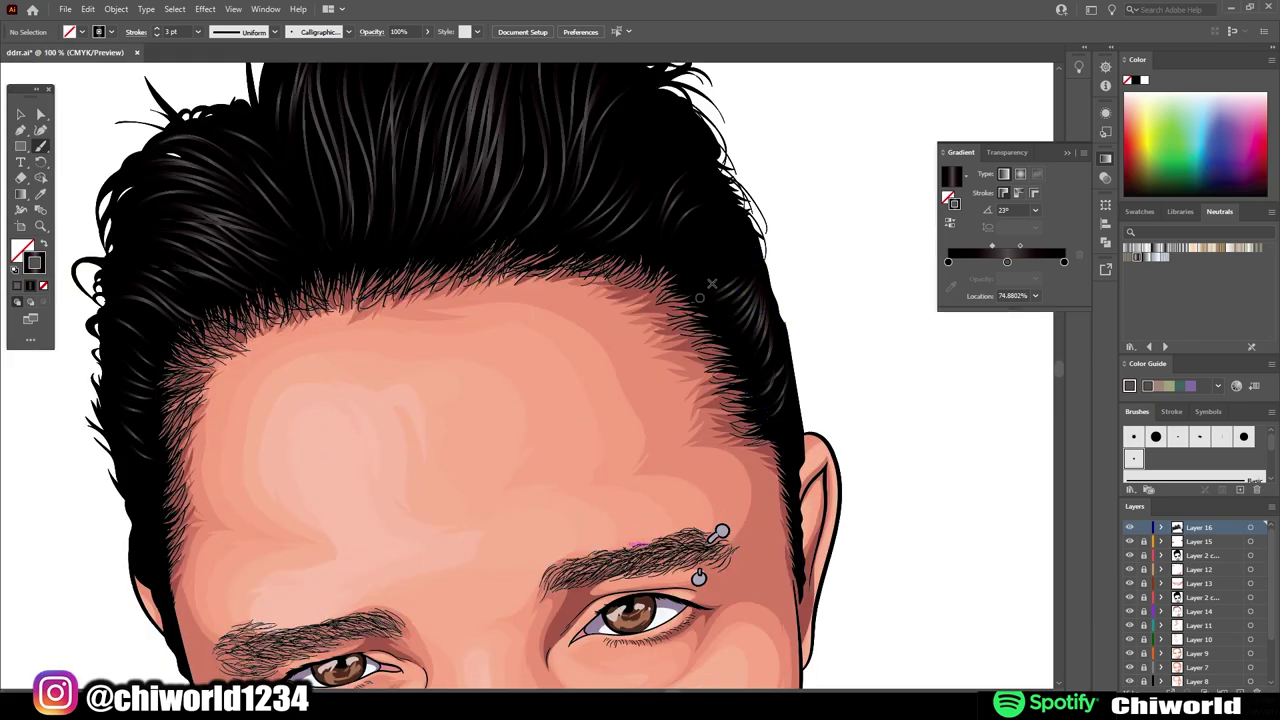
left_click_drag(519, 230, 462, 428)
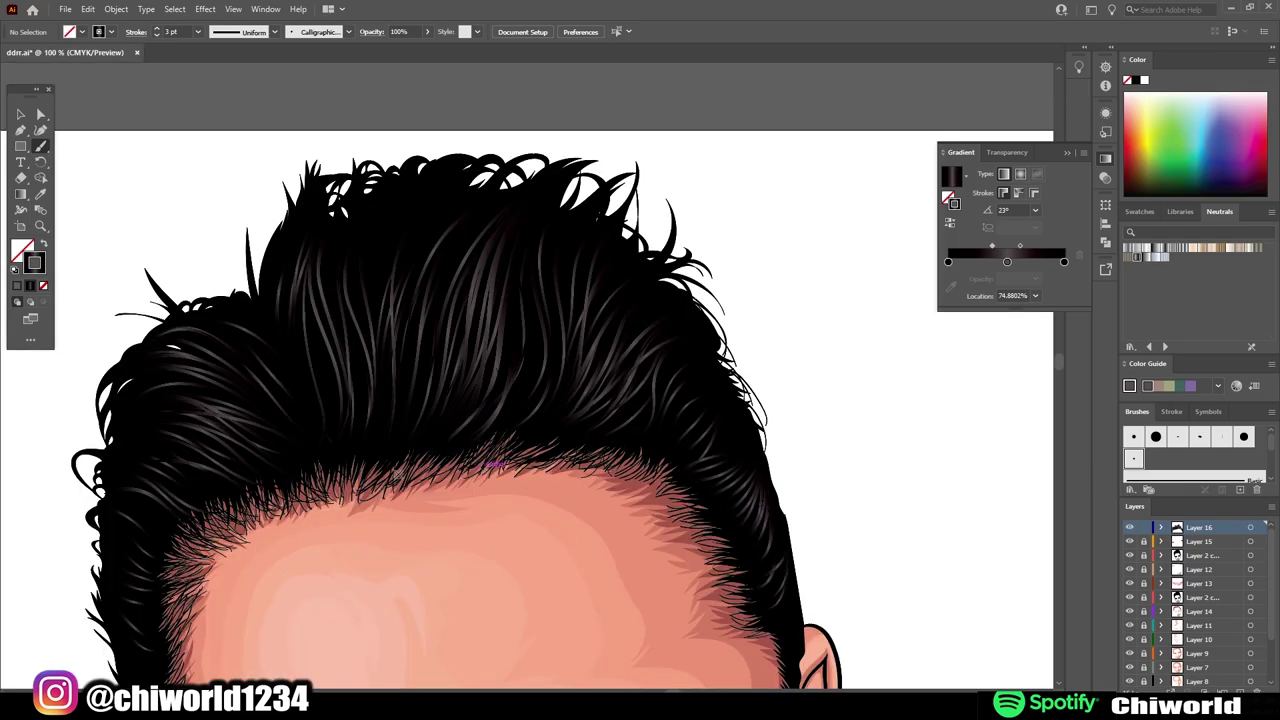